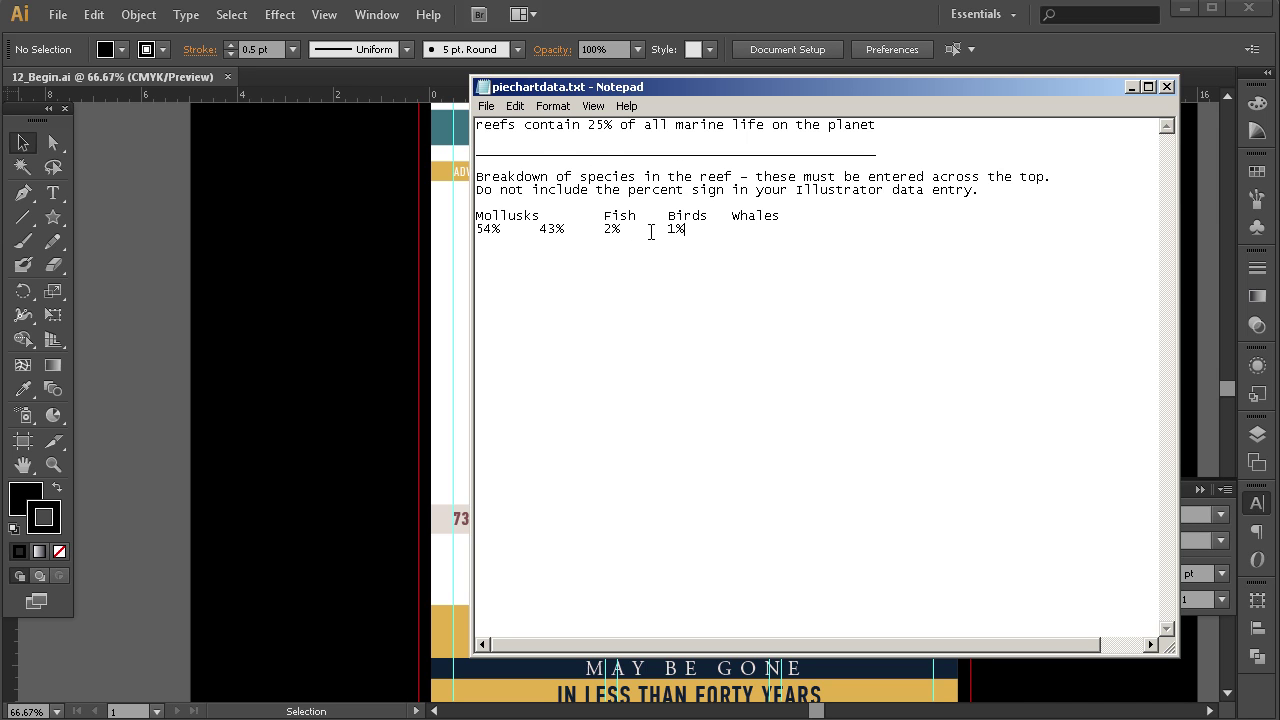
Move the piechartdata.txt Notepad window off the artwork and show the document's layers.
{"action": "left_click_drag", "start_coordinate": [516, 92], "coordinate": [1279, 88]}
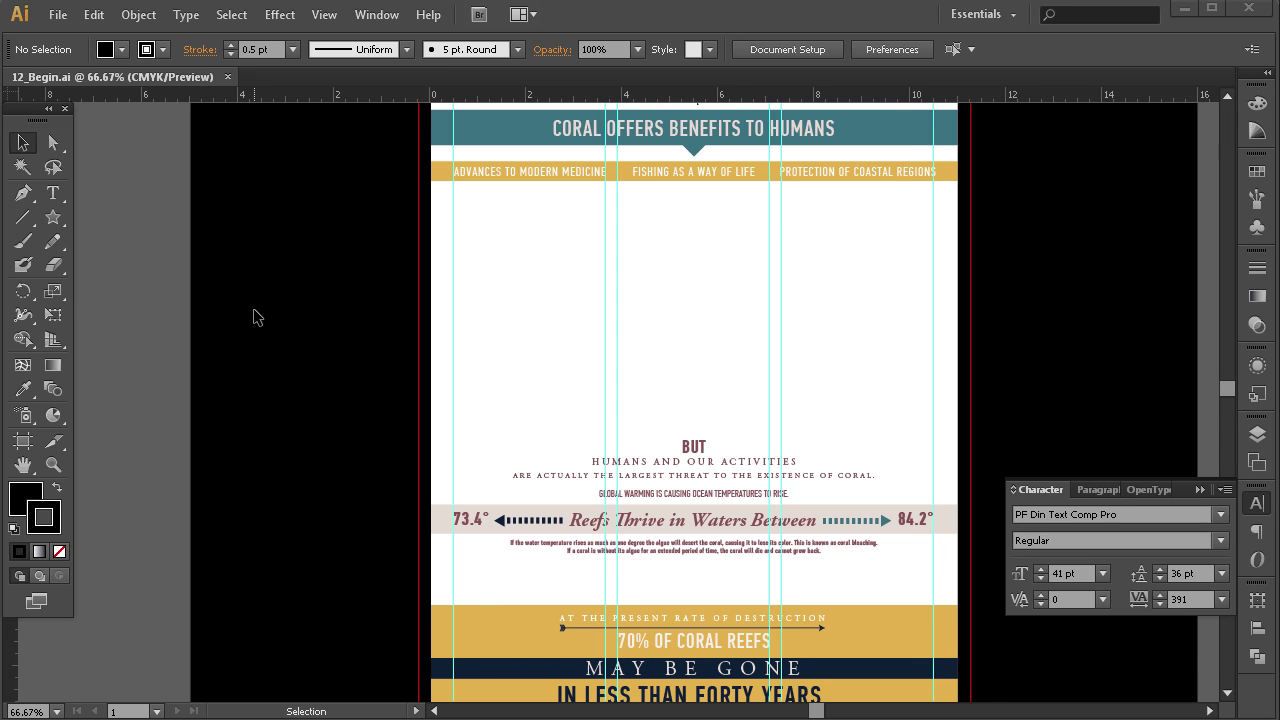
{"action": "left_click", "coordinate": [1257, 434]}
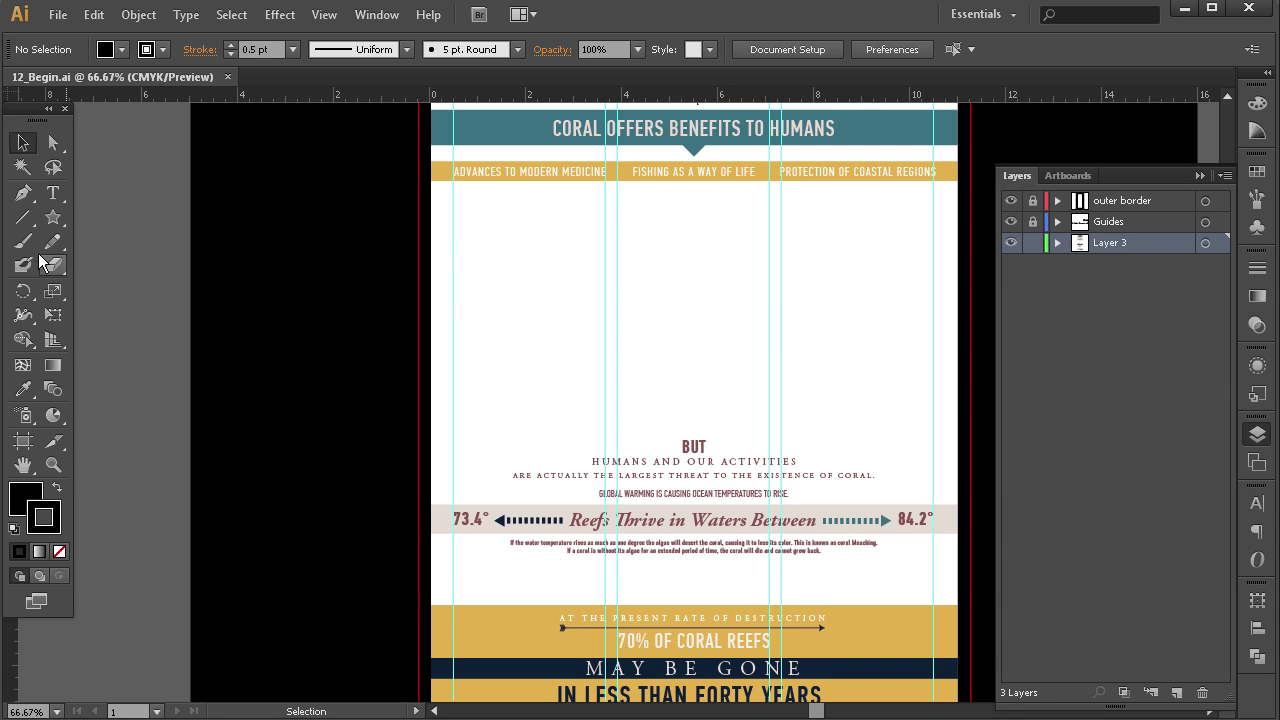
Draw a square pie graph with the Pie Graph tool in the empty column beside the Great Barrier Reef text, starting at the outer column guide.
{"action": "left_click", "coordinate": [50, 418]}
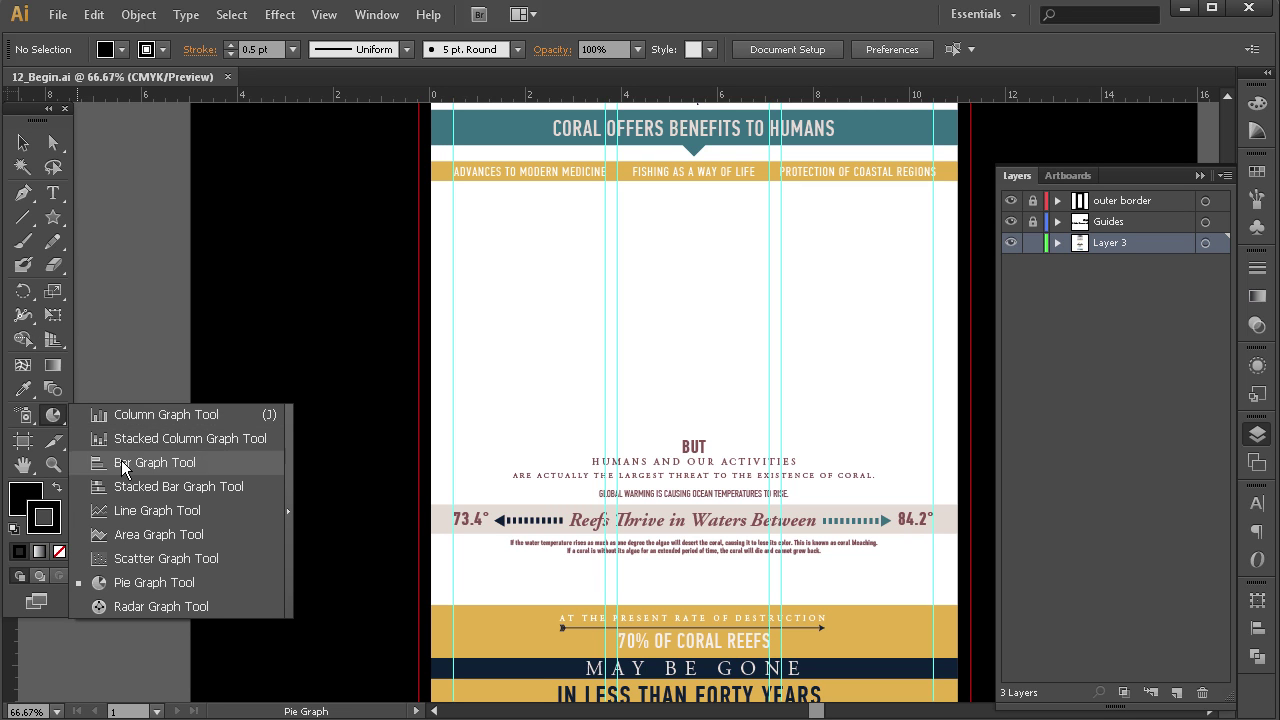
{"action": "left_click", "coordinate": [136, 587]}
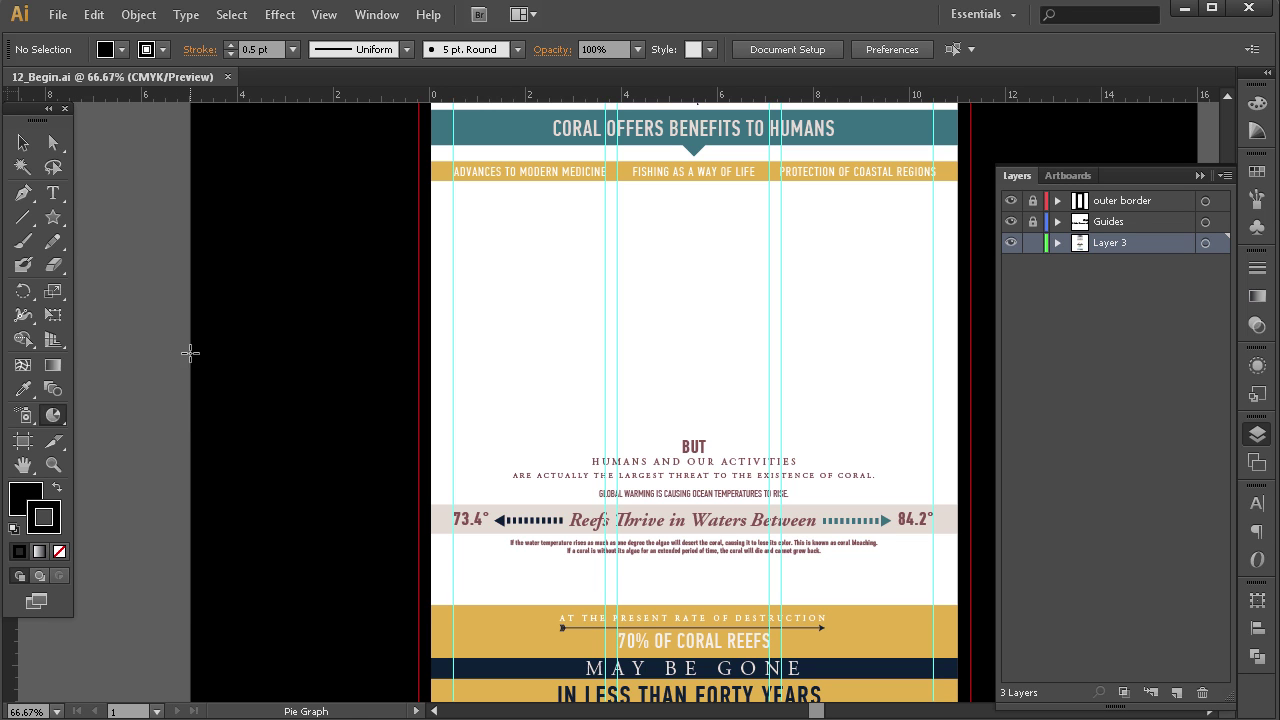
{"action": "left_click_drag", "start_coordinate": [106, 323], "coordinate": [186, 487]}
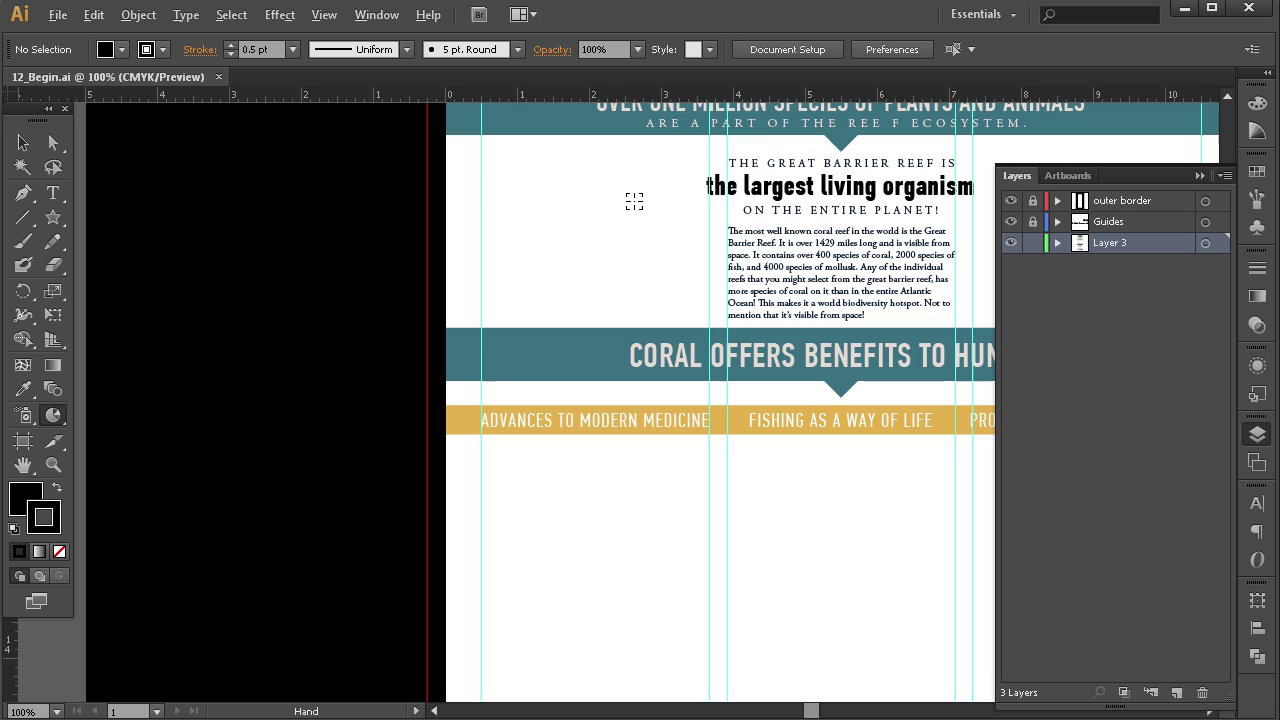
{"action": "left_click", "coordinate": [634, 200], "text": "ctrl"}
{"action": "key", "text": "alt"}
{"action": "left_click_drag", "start_coordinate": [614, 203], "coordinate": [543, 249]}
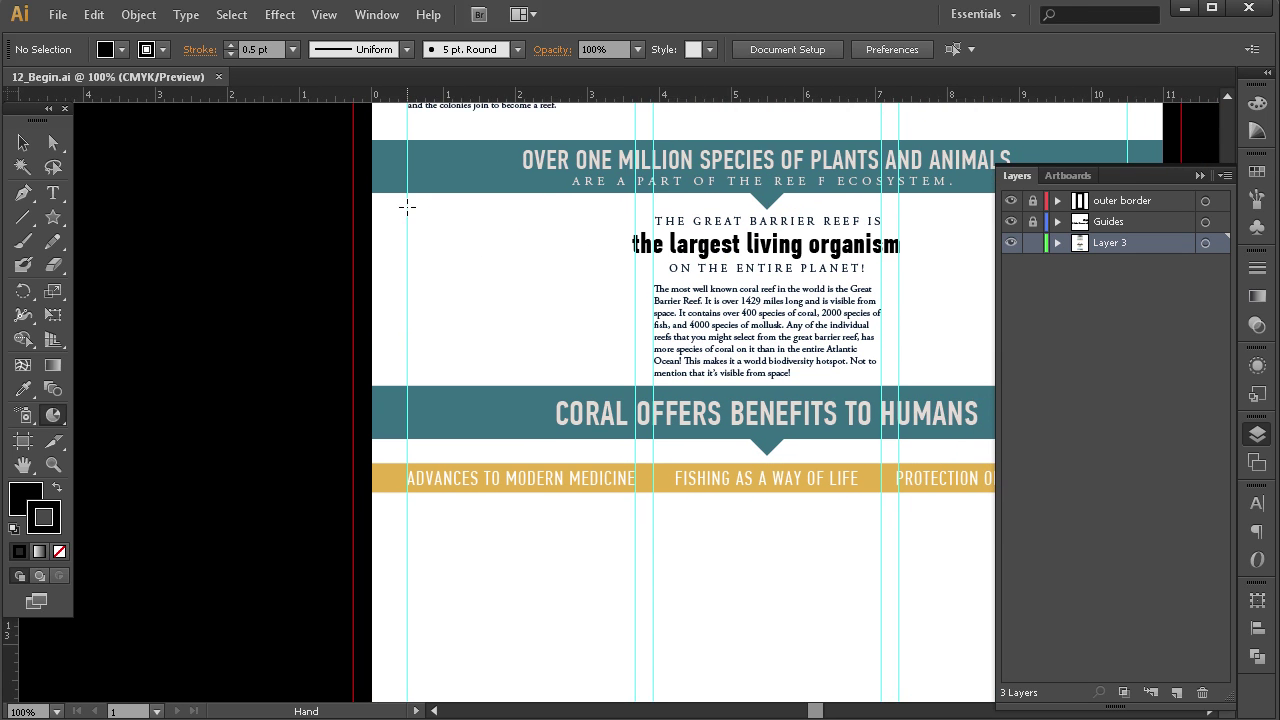
{"action": "left_click_drag", "start_coordinate": [407, 205], "coordinate": [635, 355]}
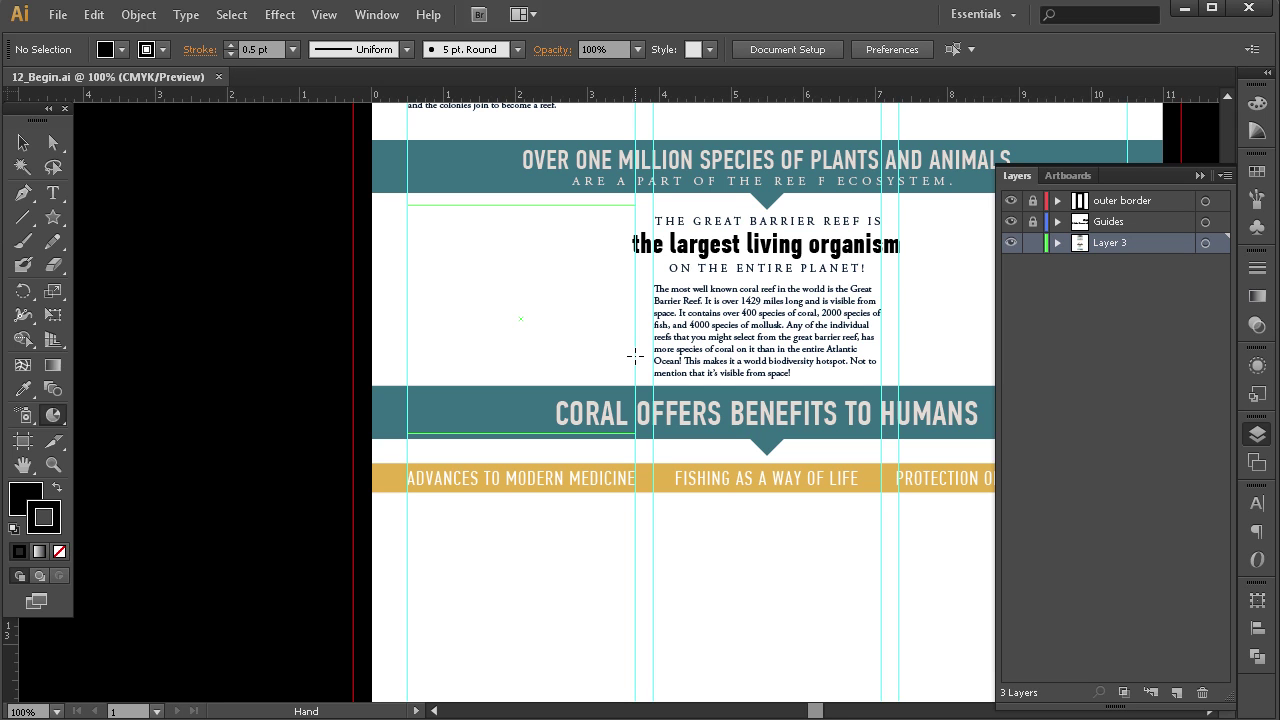
{"action": "left_click_drag", "start_coordinate": [634, 356], "coordinate": [575, 321]}
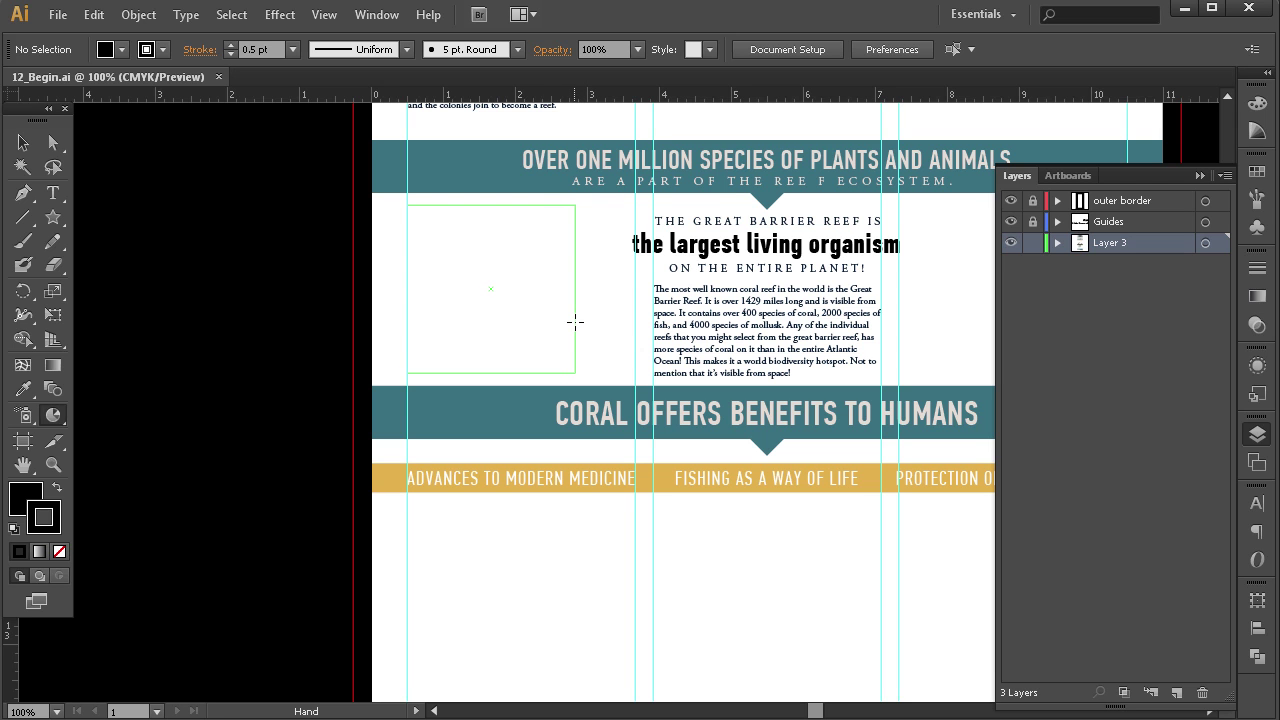
{"action": "left_click_drag", "start_coordinate": [575, 321], "coordinate": [575, 321]}
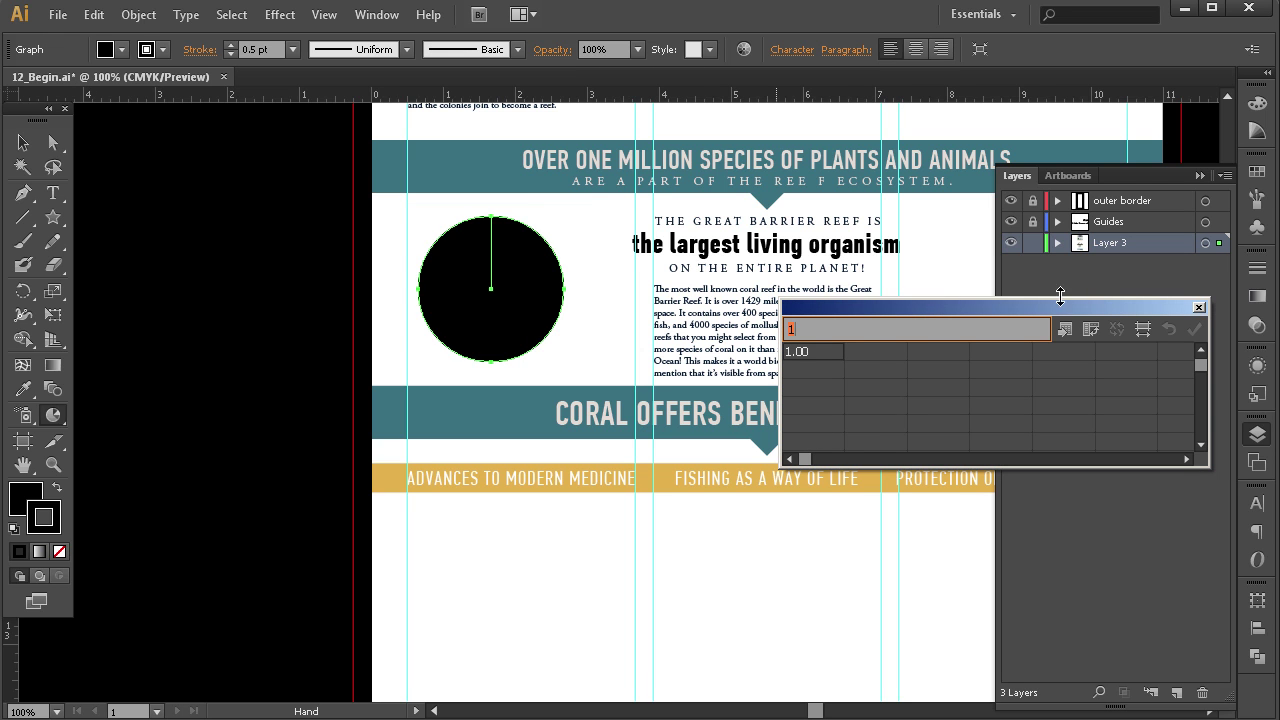
Check piechartdata.txt in Notepad and enter Mollusks, Fish, Birds and Whales across the first row of the graph data.
{"action": "key", "text": "alt+Tab"}
{"action": "left_click_drag", "start_coordinate": [1180, 118], "coordinate": [290, 113]}
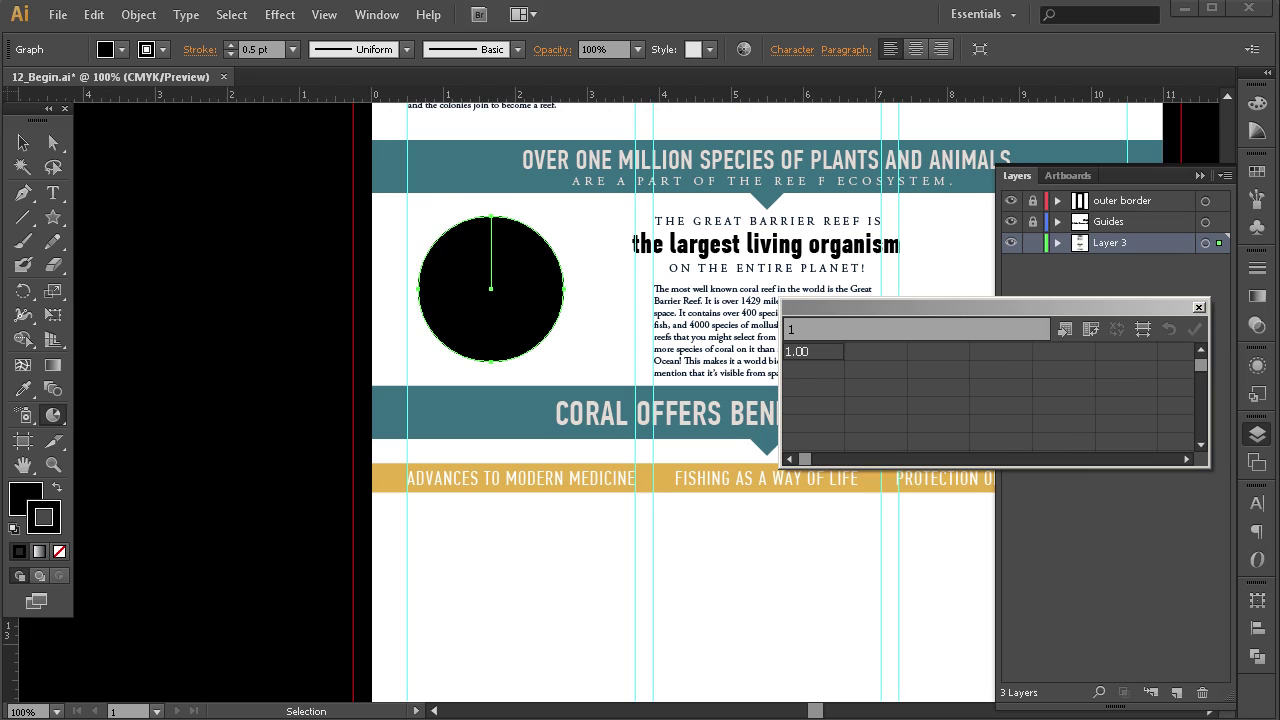
{"action": "left_click", "coordinate": [818, 354]}
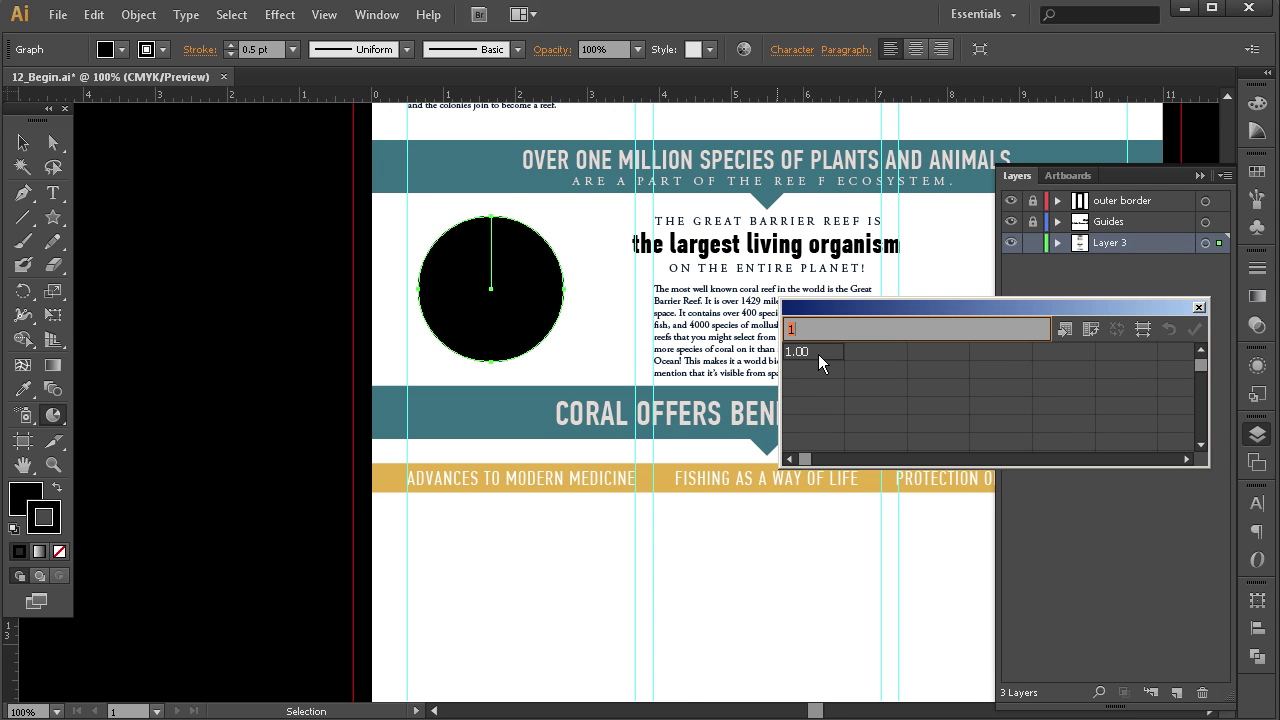
{"action": "type", "text": "Mollusks"}
{"action": "key", "text": "Tab"}
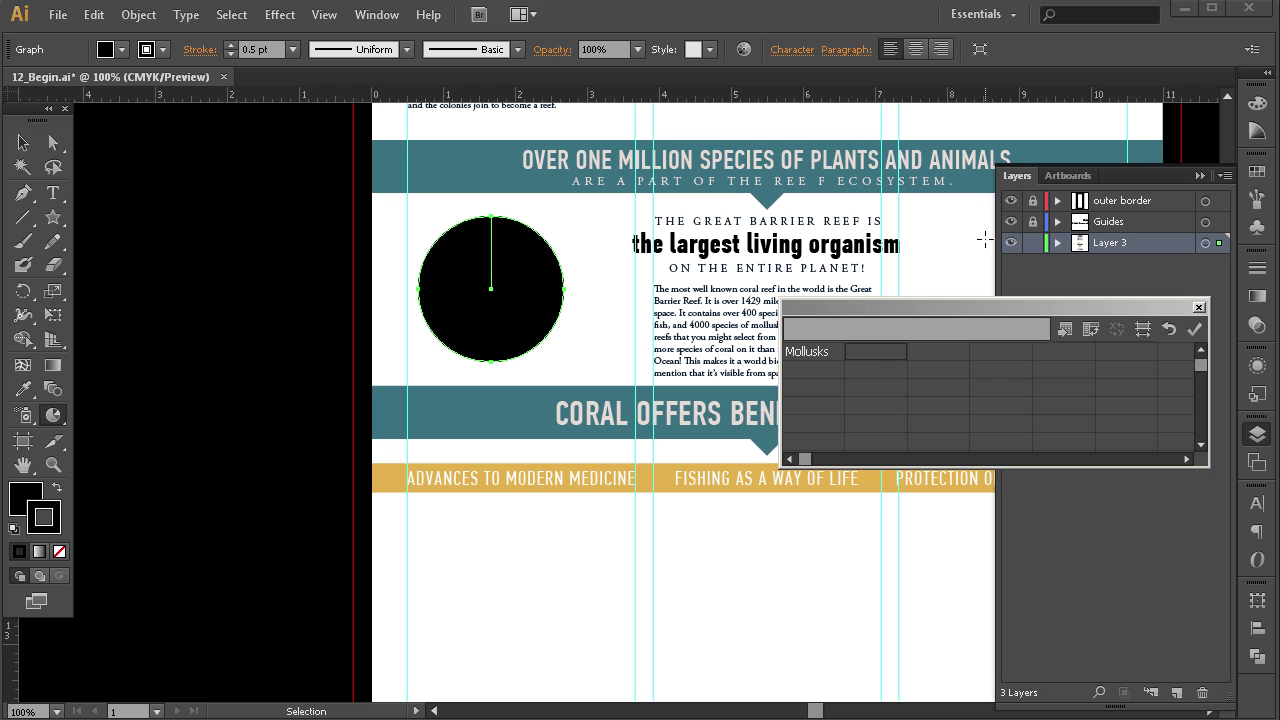
{"action": "left_click", "coordinate": [871, 355]}
{"action": "type", "text": "Fish"}
{"action": "key", "text": "Tab"}
{"action": "type", "text": "Birds"}
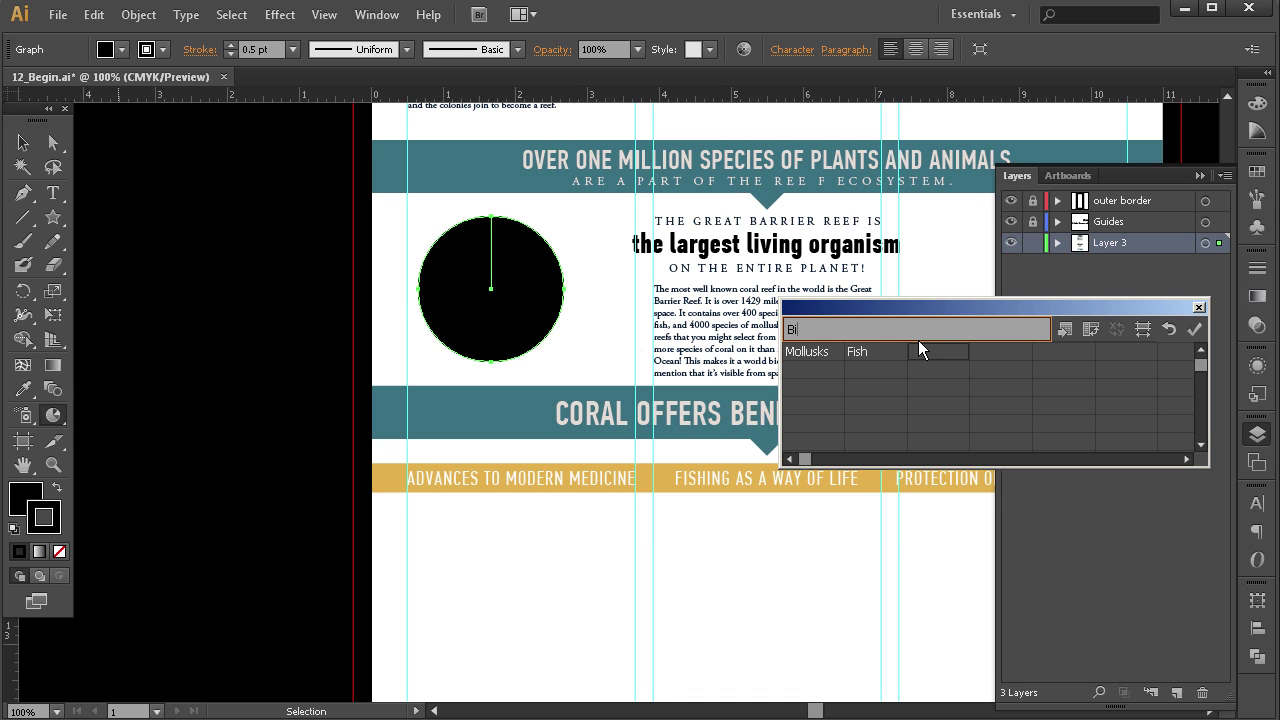
{"action": "left_click", "coordinate": [998, 352]}
{"action": "type", "text": "Whales"}
Recheck the Notepad figures, enter 53, 43, 2 and 1 beneath the four species labels, and apply the data to the pie graph.
{"action": "left_click", "coordinate": [814, 370]}
{"action": "key", "text": "alt+Tab"}
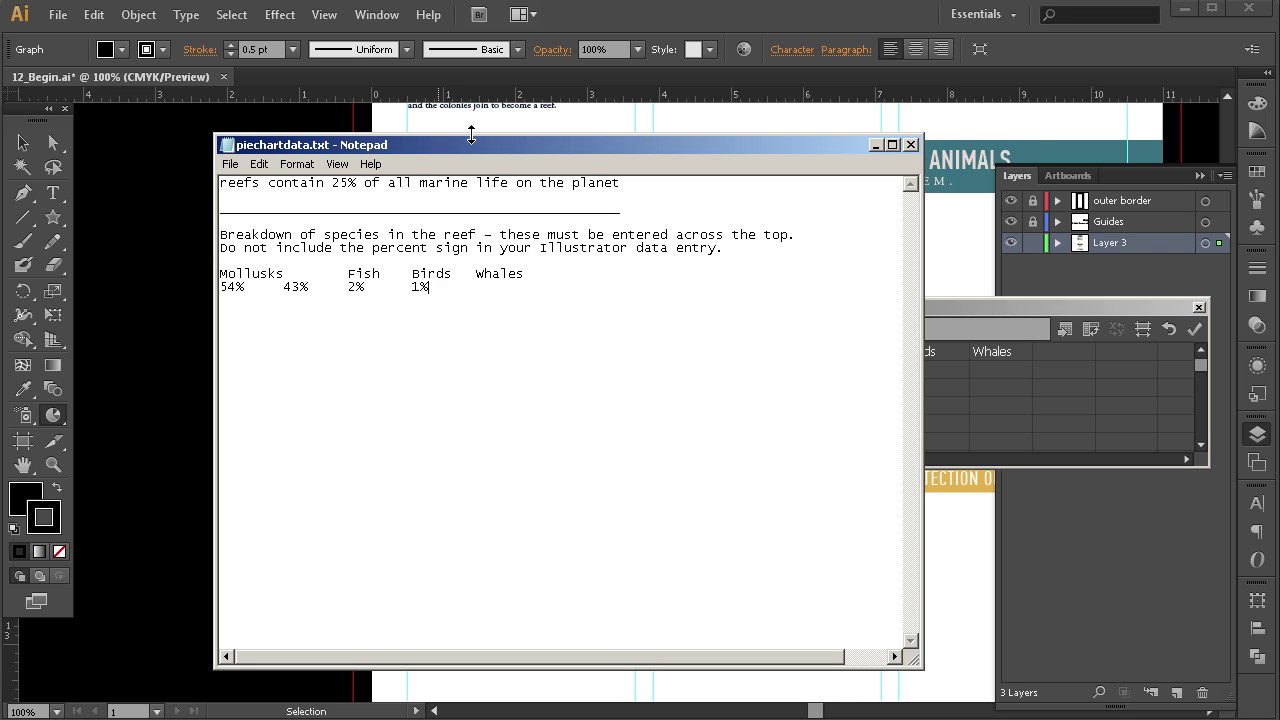
{"action": "left_click_drag", "start_coordinate": [463, 145], "coordinate": [1164, 166]}
{"action": "key", "text": "alt+Tab"}
{"action": "left_click", "coordinate": [824, 370]}
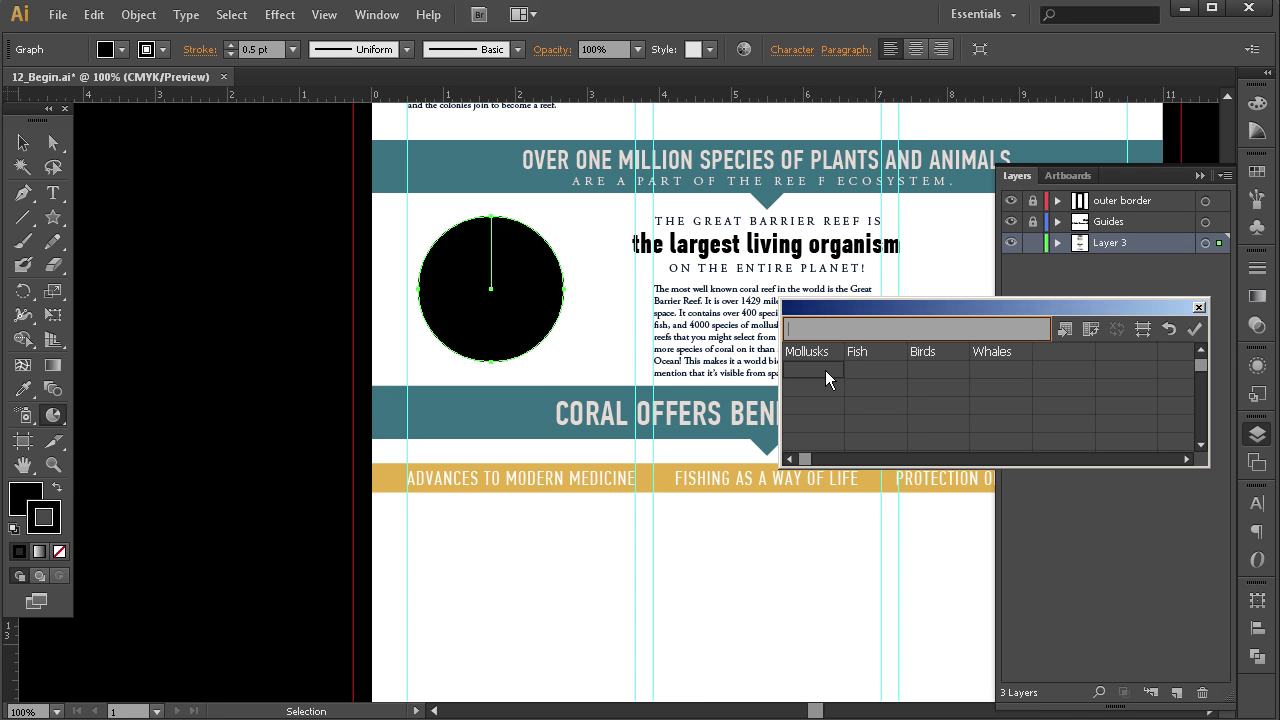
{"action": "type", "text": "53"}
{"action": "left_click", "coordinate": [870, 373]}
{"action": "type", "text": "43"}
{"action": "key", "text": "Tab"}
{"action": "type", "text": "2"}
{"action": "key", "text": "Tab"}
{"action": "type", "text": "1"}
{"action": "left_click", "coordinate": [1077, 347]}
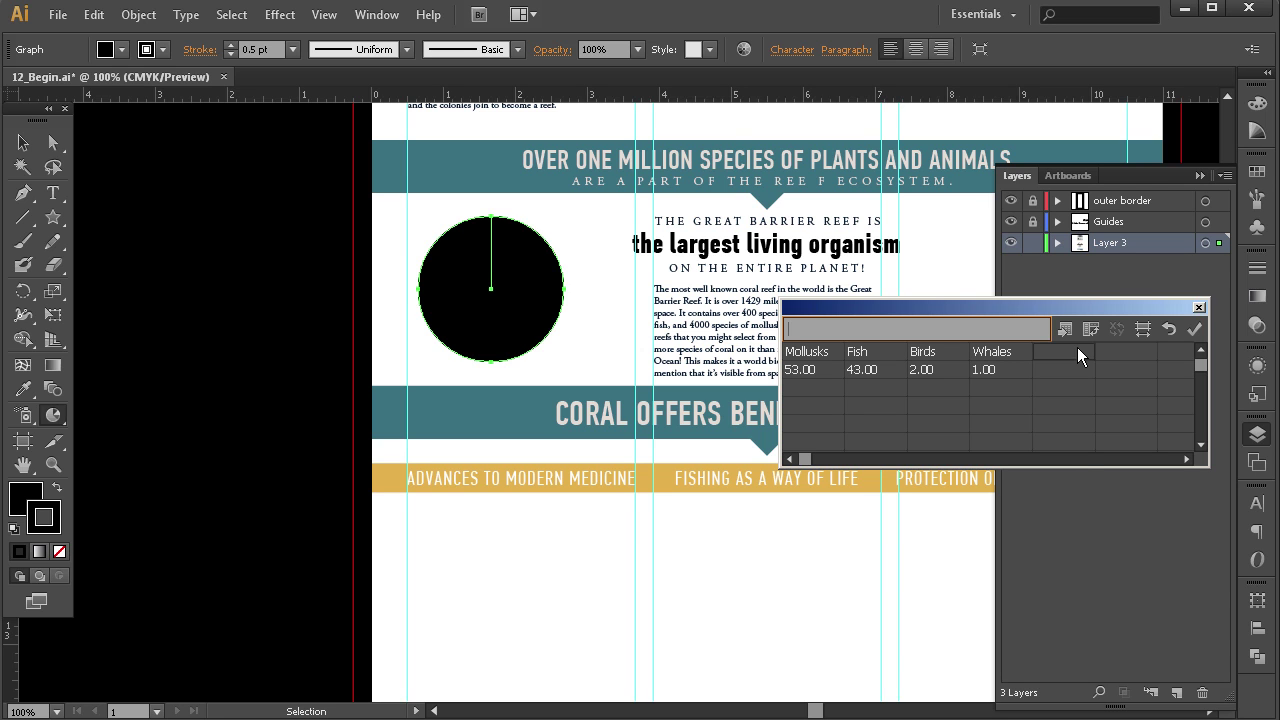
{"action": "left_click", "coordinate": [1196, 330]}
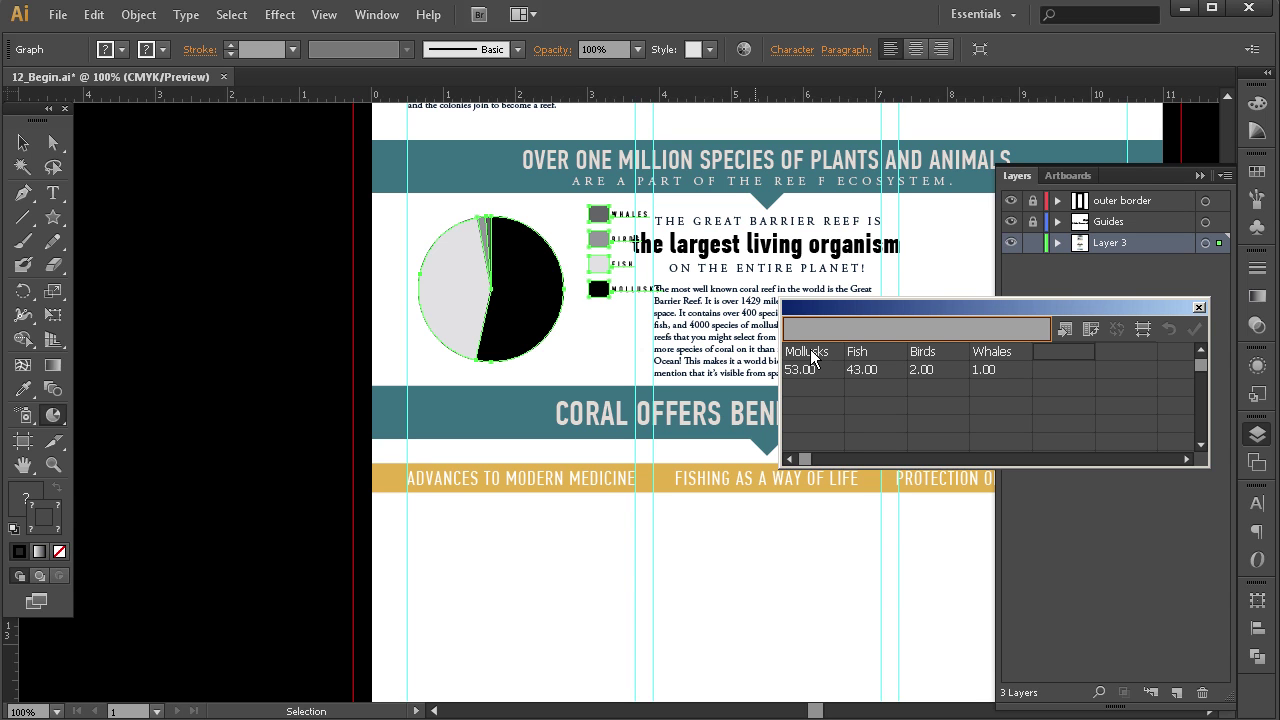
Move the graph data window clear of the artwork and place the pie graph in the empty column on the other side of the reef text.
{"action": "left_click_drag", "start_coordinate": [897, 303], "coordinate": [700, 440]}
{"action": "left_click_drag", "start_coordinate": [756, 311], "coordinate": [636, 287]}
{"action": "left_click", "coordinate": [23, 142]}
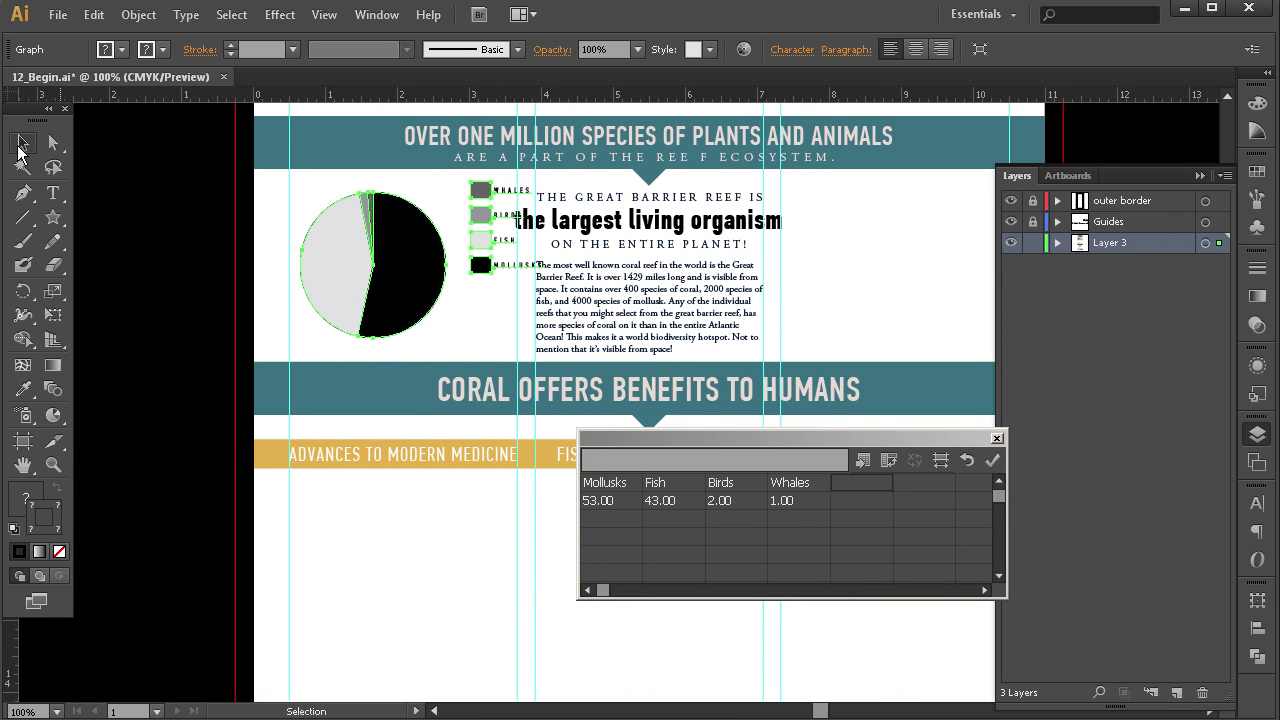
{"action": "left_click_drag", "start_coordinate": [338, 250], "coordinate": [820, 254]}
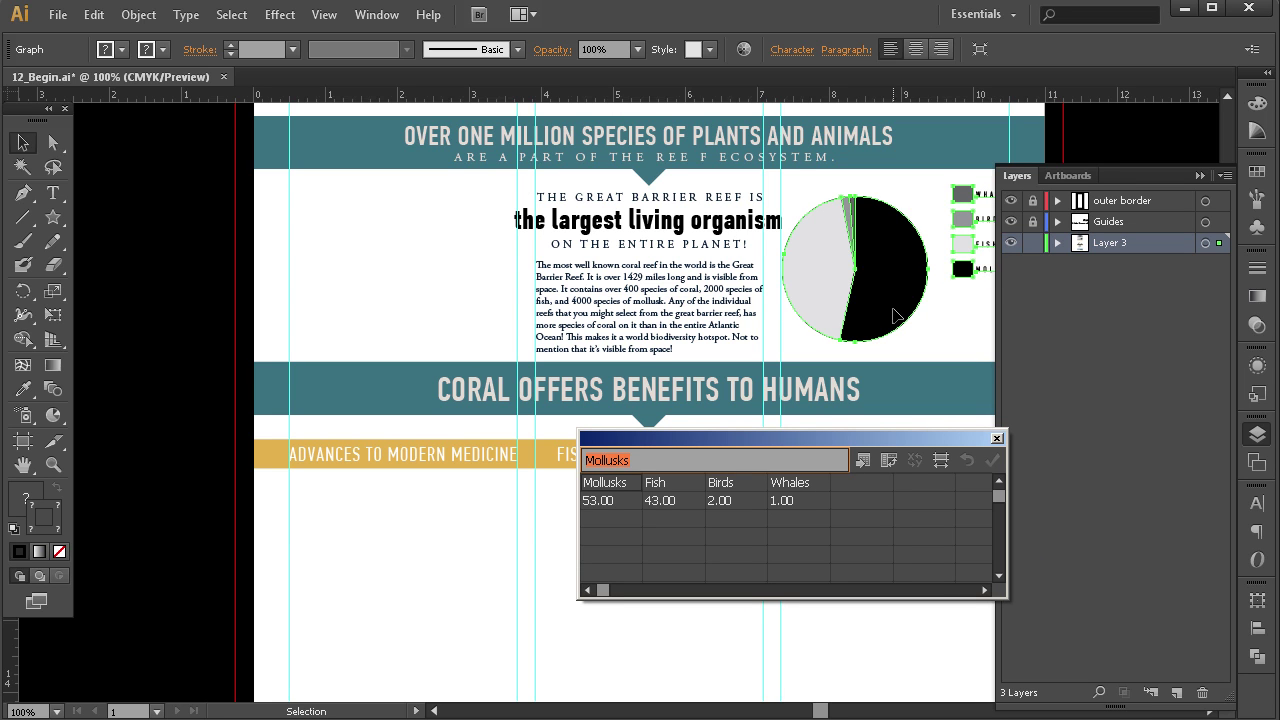
{"action": "left_click_drag", "start_coordinate": [828, 252], "coordinate": [784, 300]}
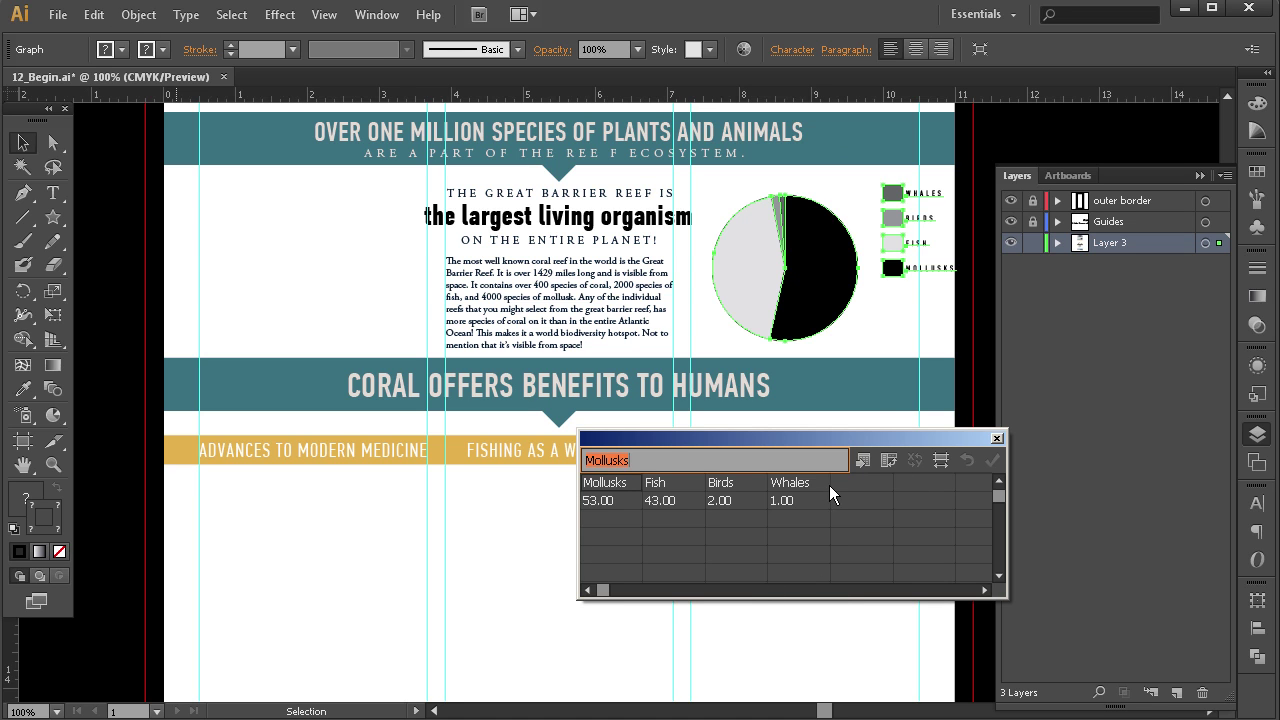
Swap the middle graph data columns so the second is Birds with 2 and the third Fish with 43, apply, and close the data window.
{"action": "left_click", "coordinate": [811, 173]}
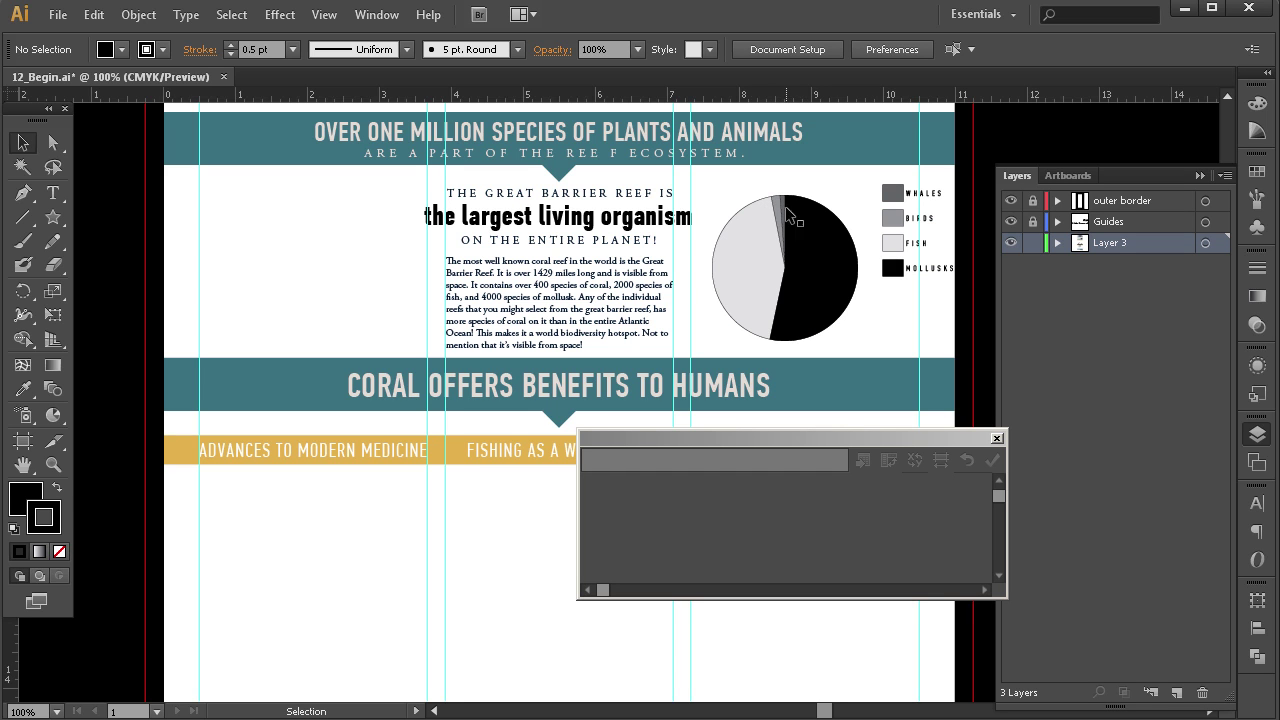
{"action": "left_click", "coordinate": [800, 282]}
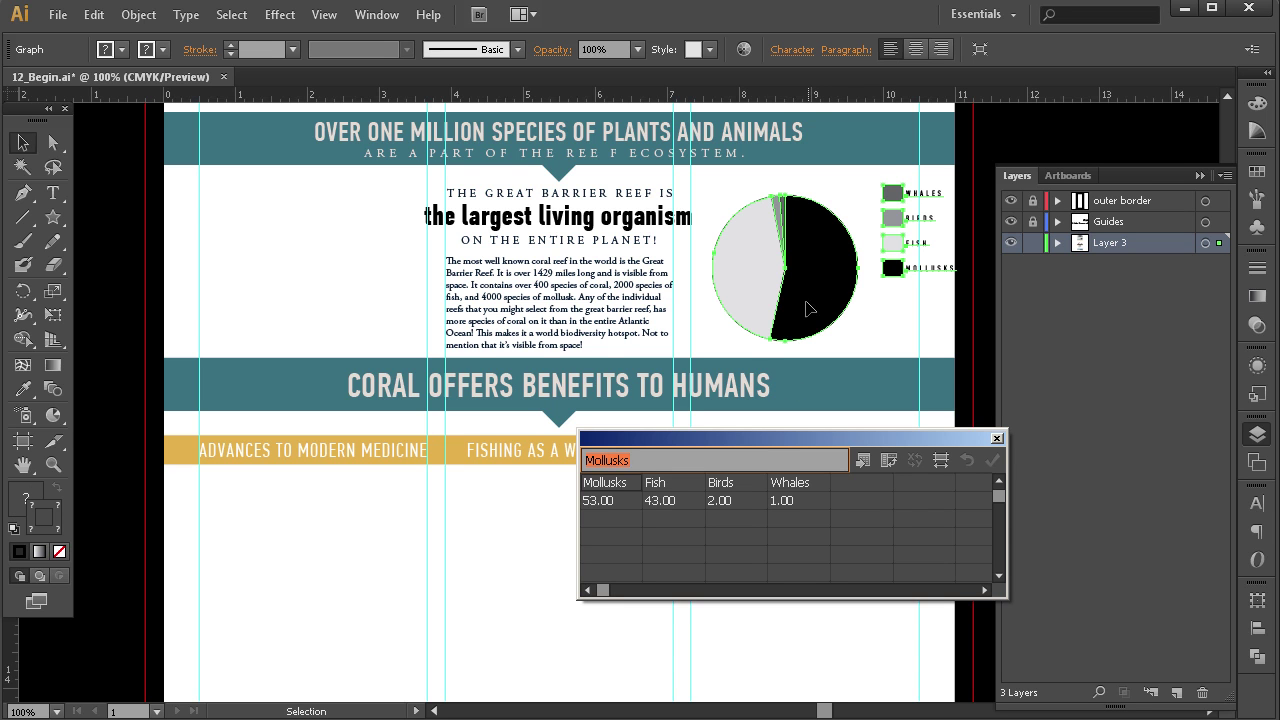
{"action": "left_click", "coordinate": [672, 484]}
{"action": "type", "text": "irds"}
{"action": "left_click", "coordinate": [728, 483]}
{"action": "type", "text": "Fish"}
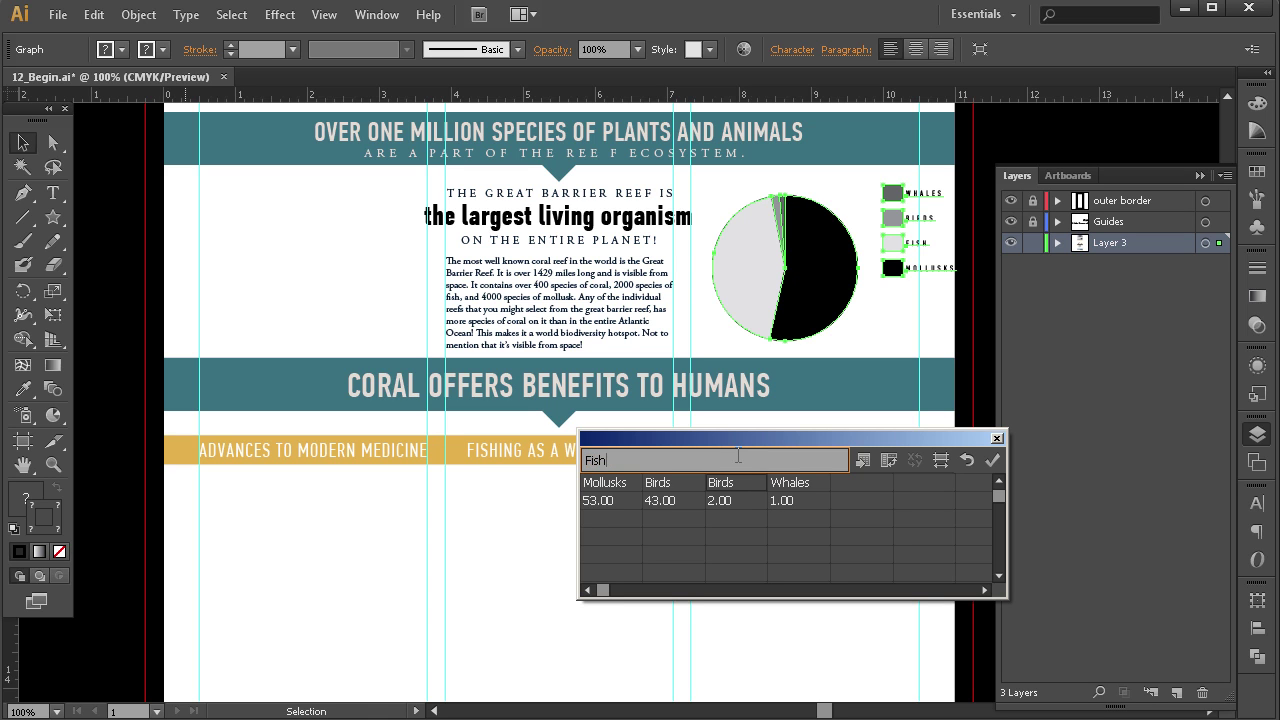
{"action": "left_click", "coordinate": [735, 500]}
{"action": "type", "text": "43"}
{"action": "left_click", "coordinate": [673, 498]}
{"action": "type", "text": "2"}
{"action": "left_click", "coordinate": [821, 507]}
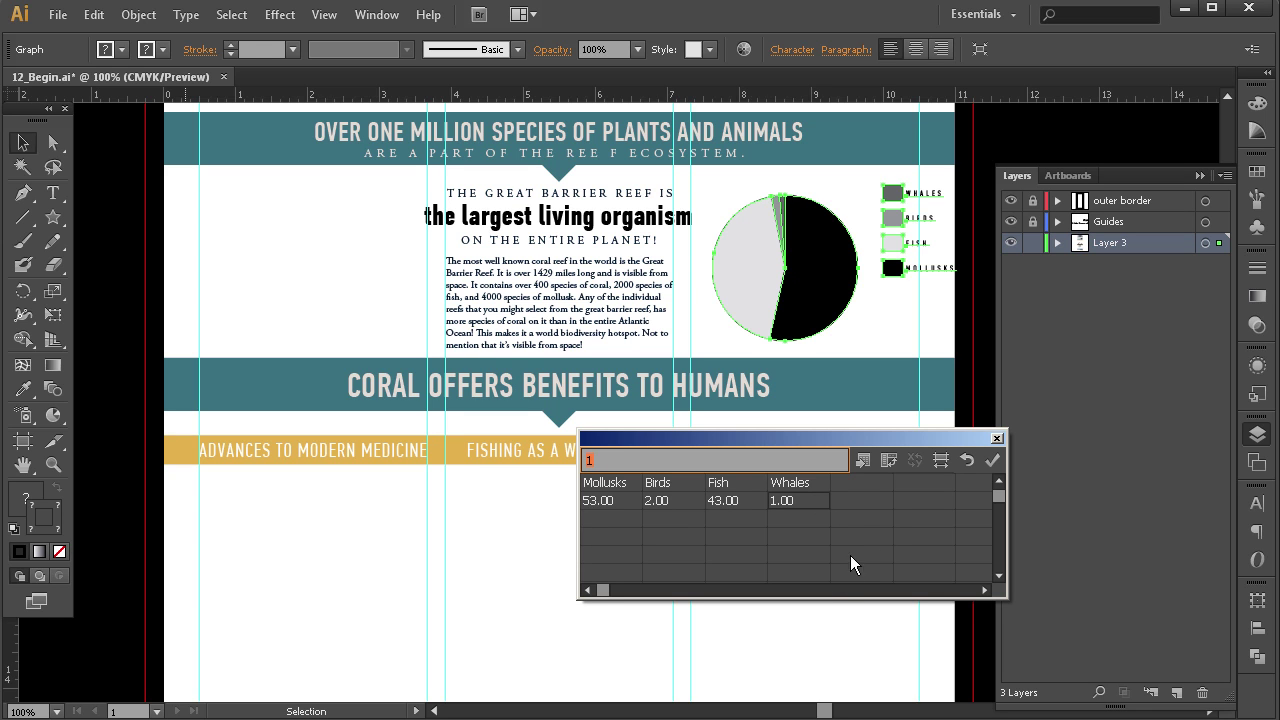
{"action": "left_click", "coordinate": [992, 462]}
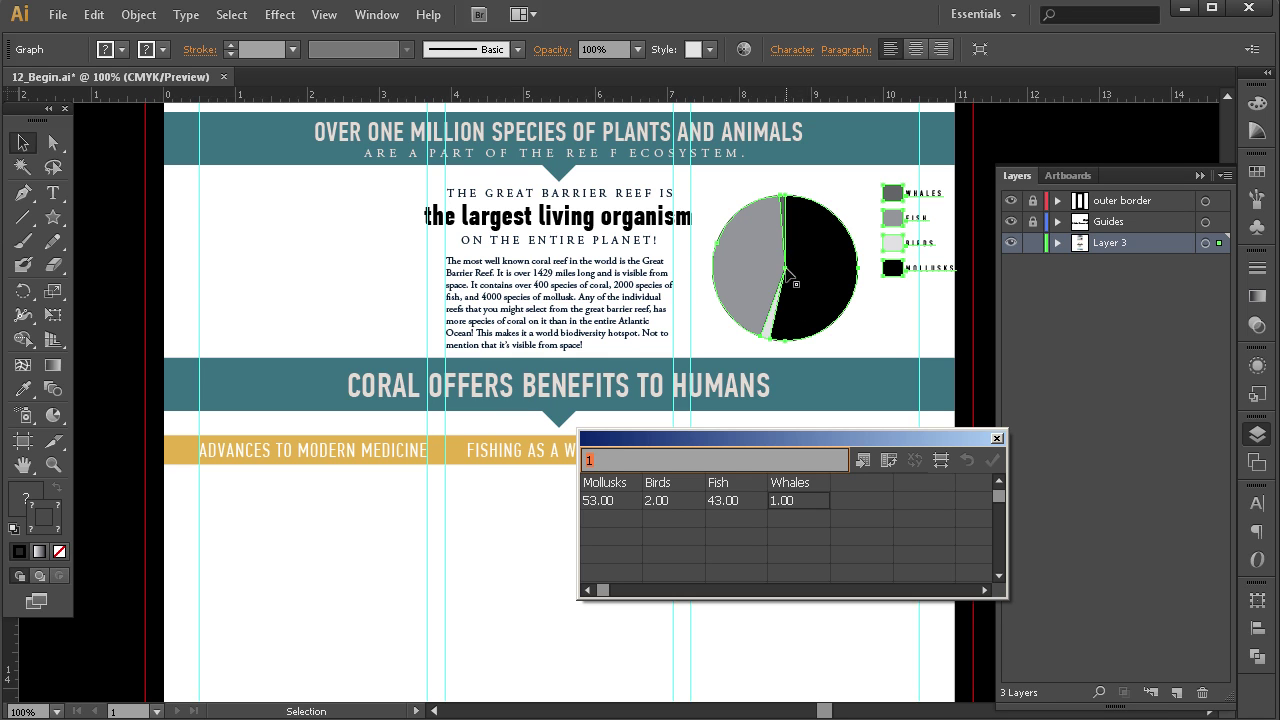
{"action": "left_click", "coordinate": [872, 327]}
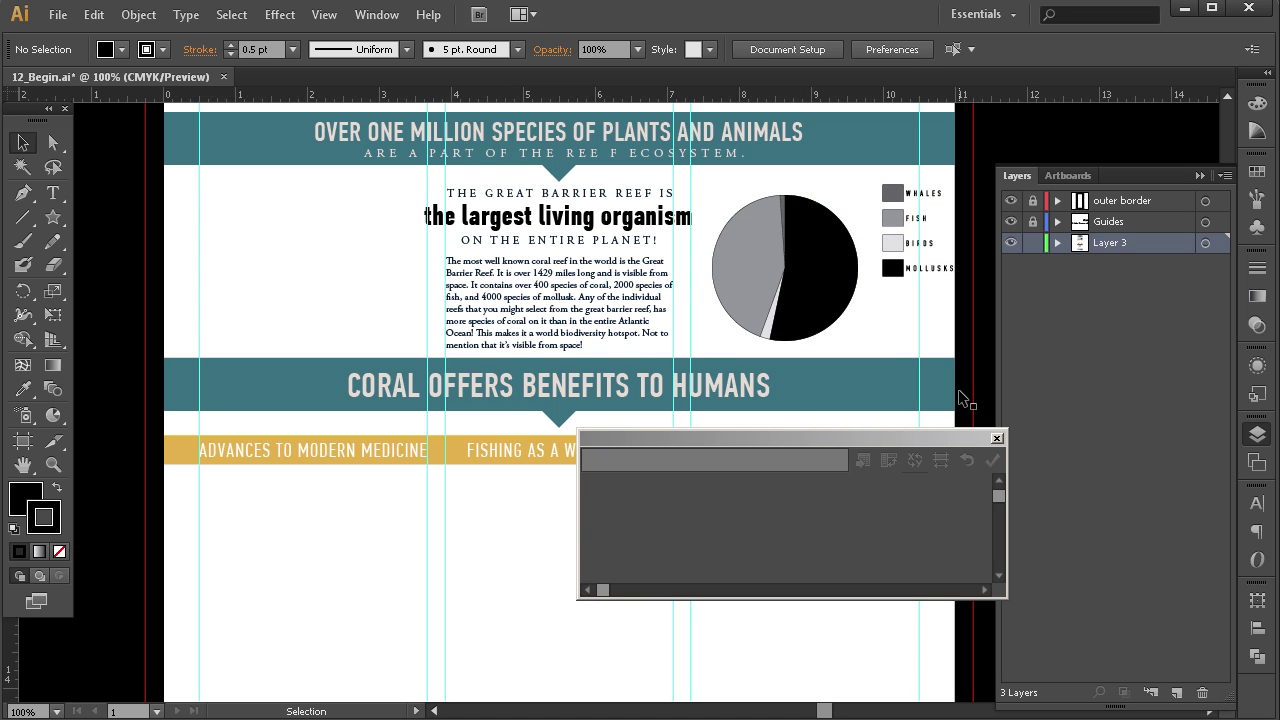
{"action": "left_click", "coordinate": [998, 439]}
Change the pie graph's legend option to Legends in Wedges and deselect the graph.
{"action": "left_click", "coordinate": [848, 282]}
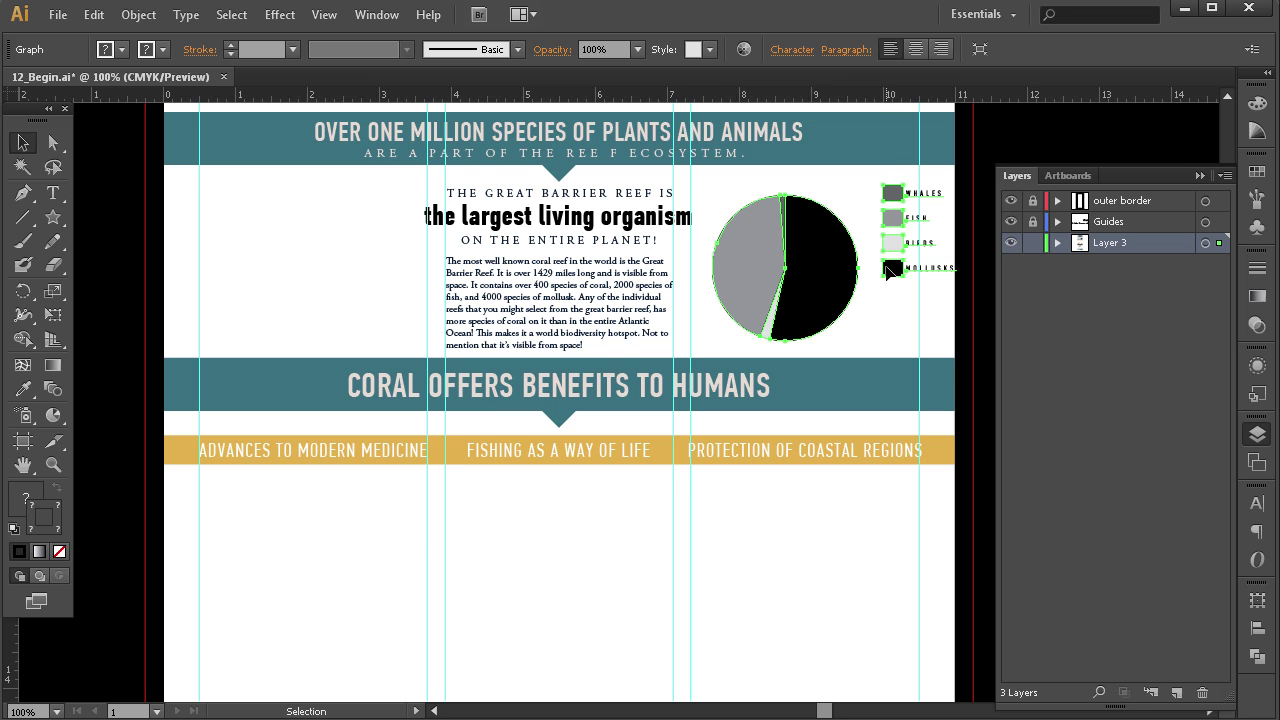
{"action": "left_click", "coordinate": [138, 15]}
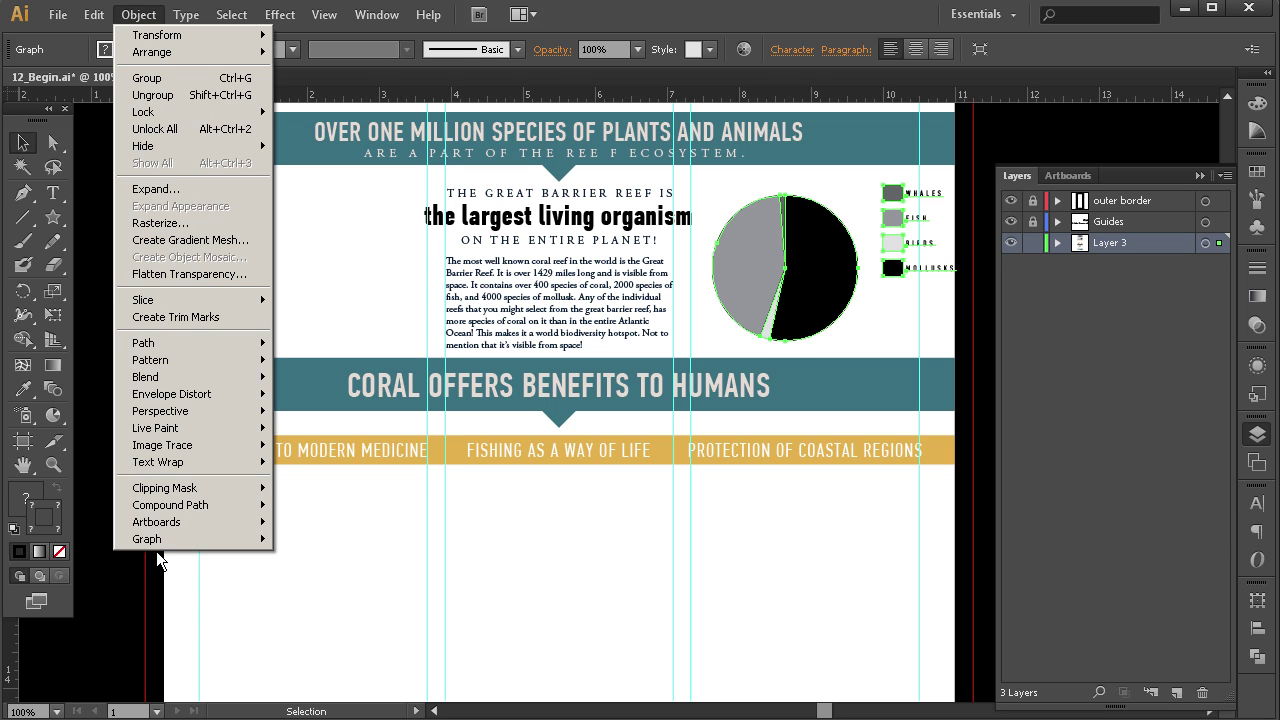
{"action": "mouse_move", "coordinate": [165, 543]}
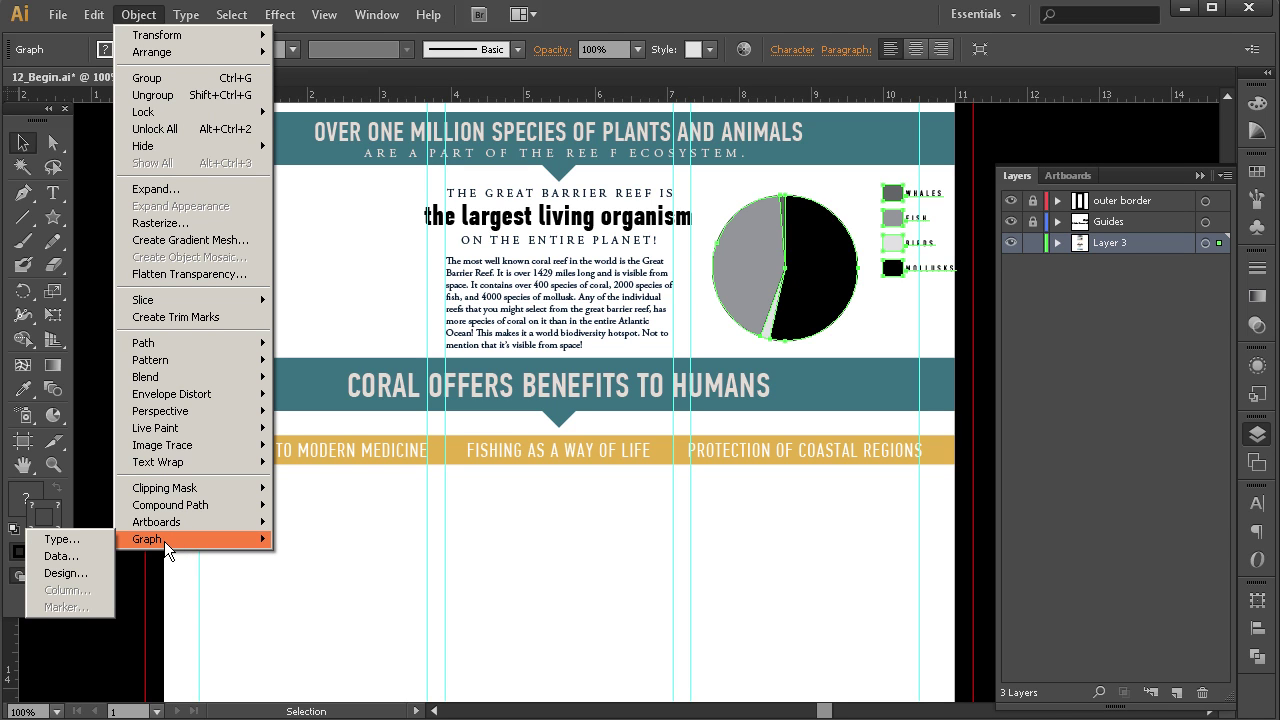
{"action": "left_click", "coordinate": [87, 537]}
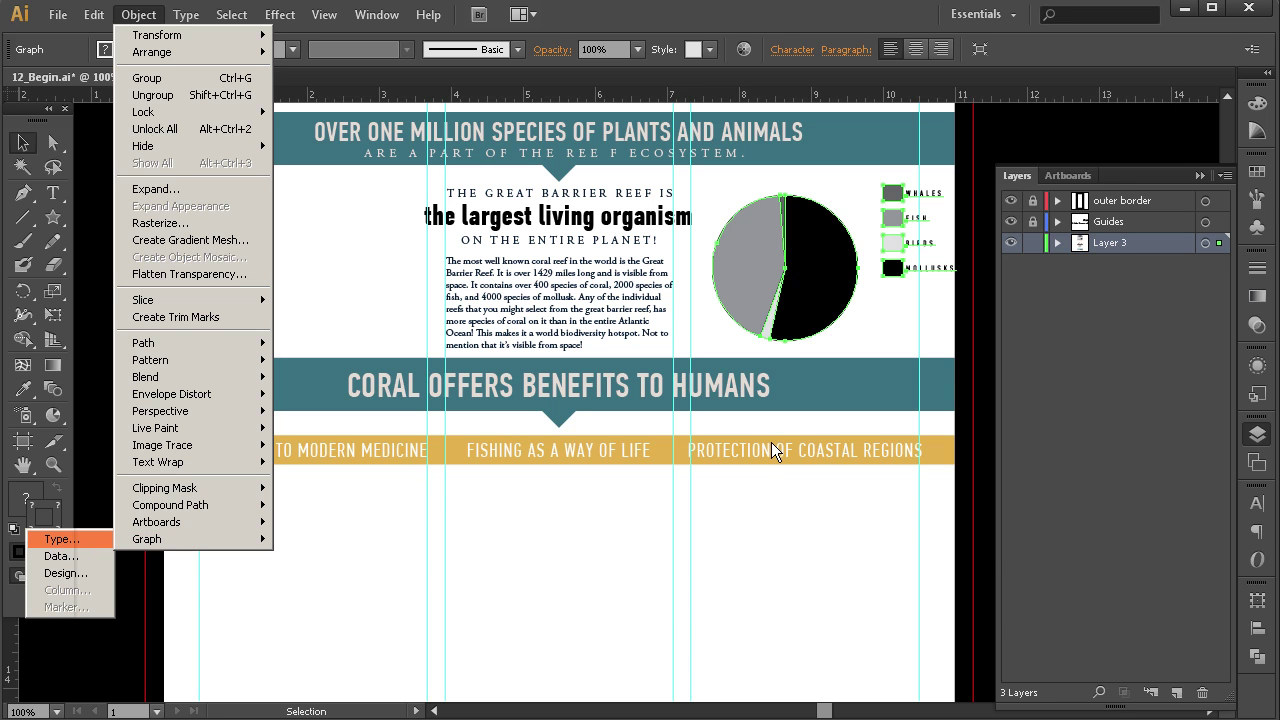
{"action": "left_click_drag", "start_coordinate": [978, 138], "coordinate": [441, 181]}
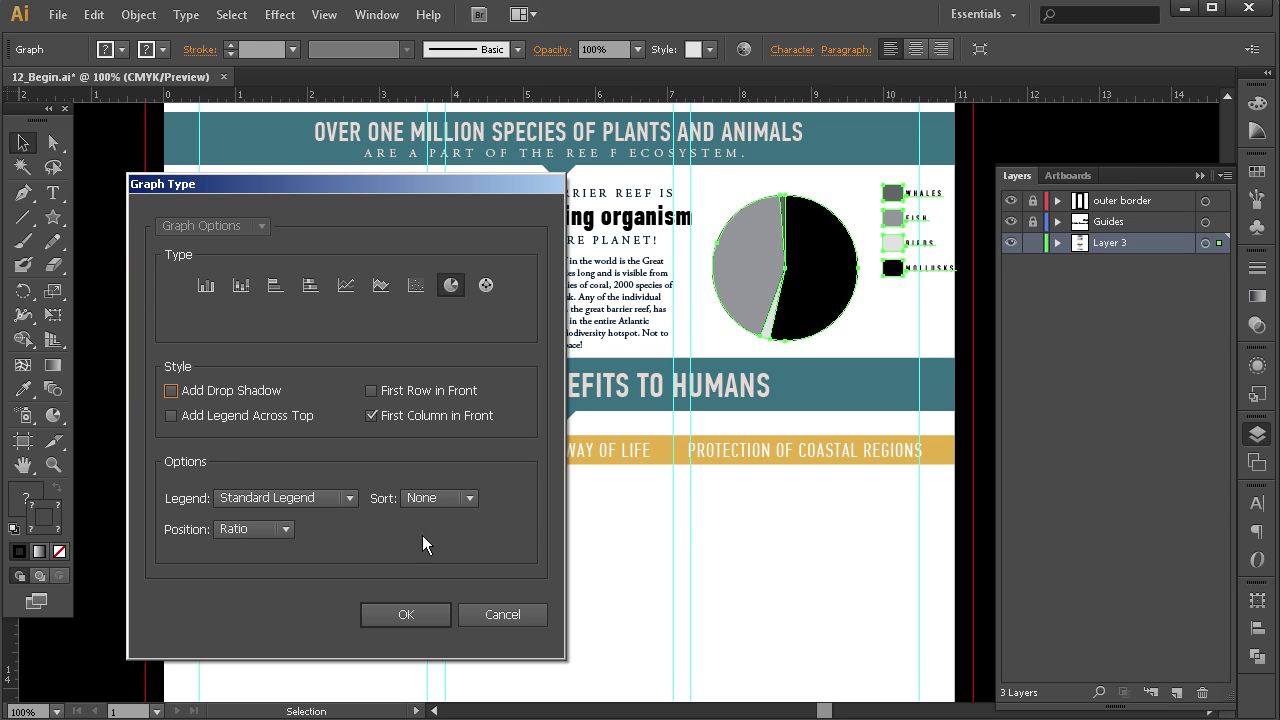
{"action": "left_click", "coordinate": [341, 501]}
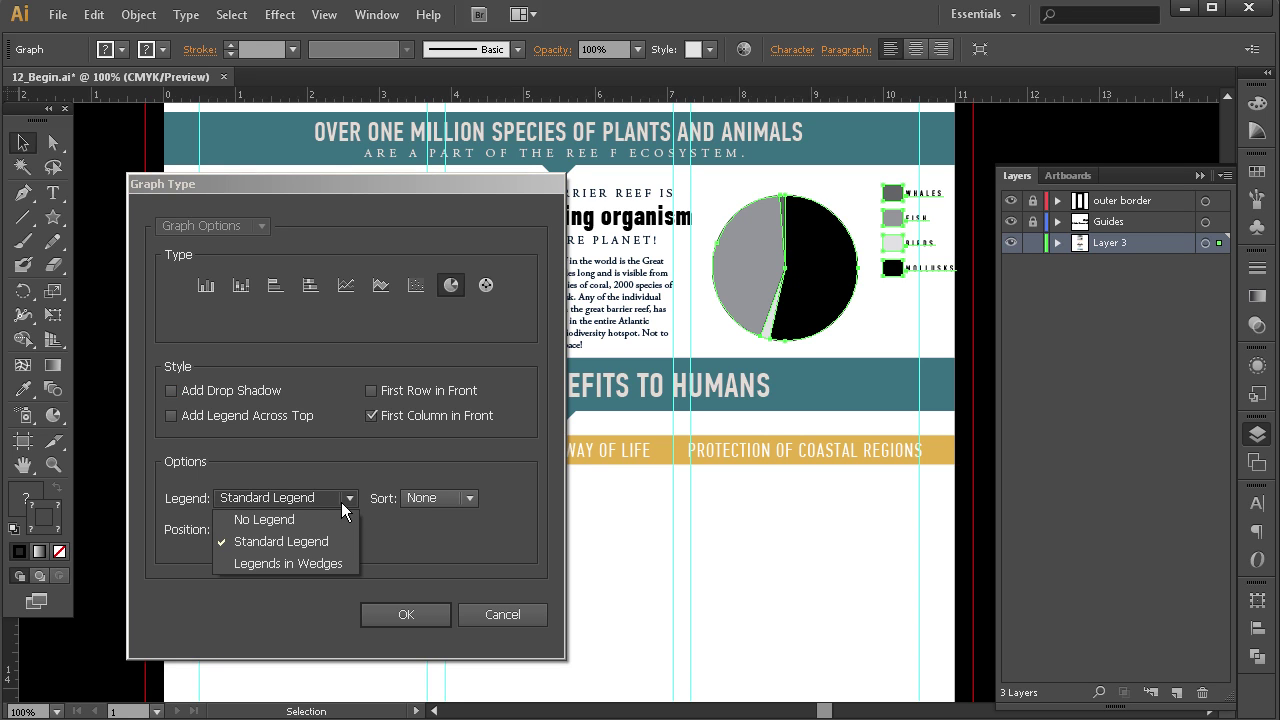
{"action": "left_click", "coordinate": [301, 562]}
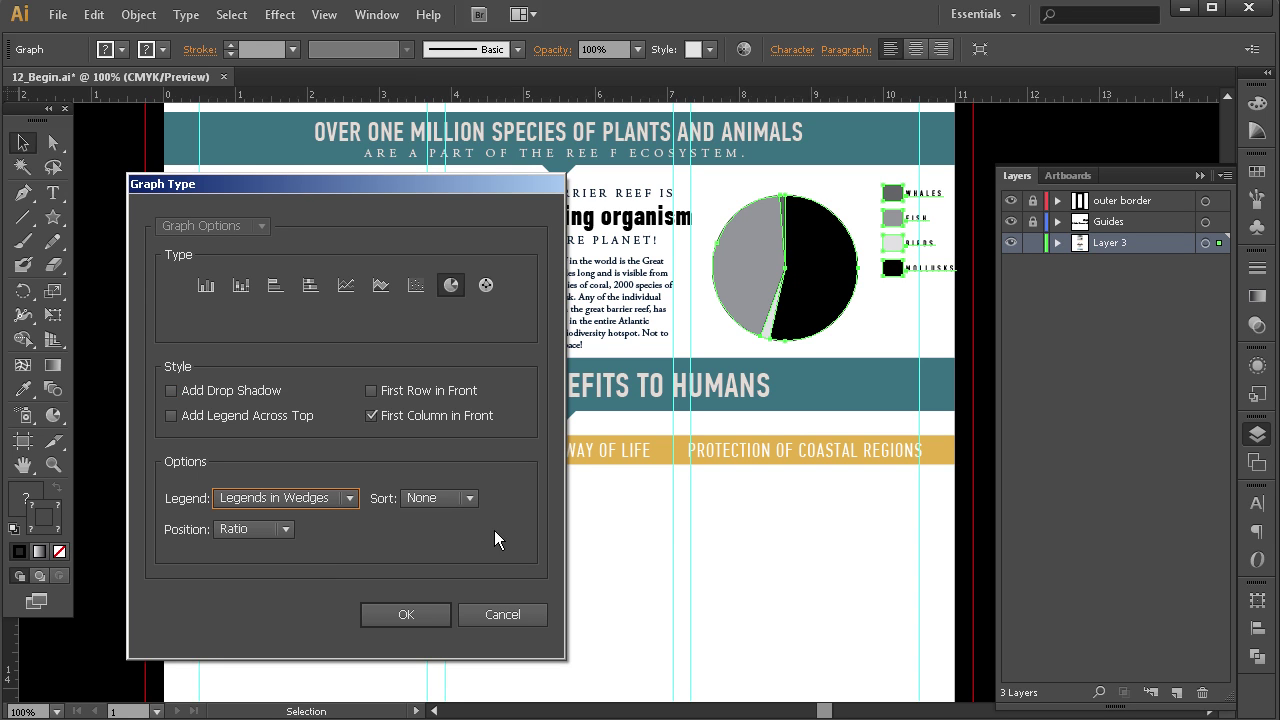
{"action": "left_click", "coordinate": [403, 615]}
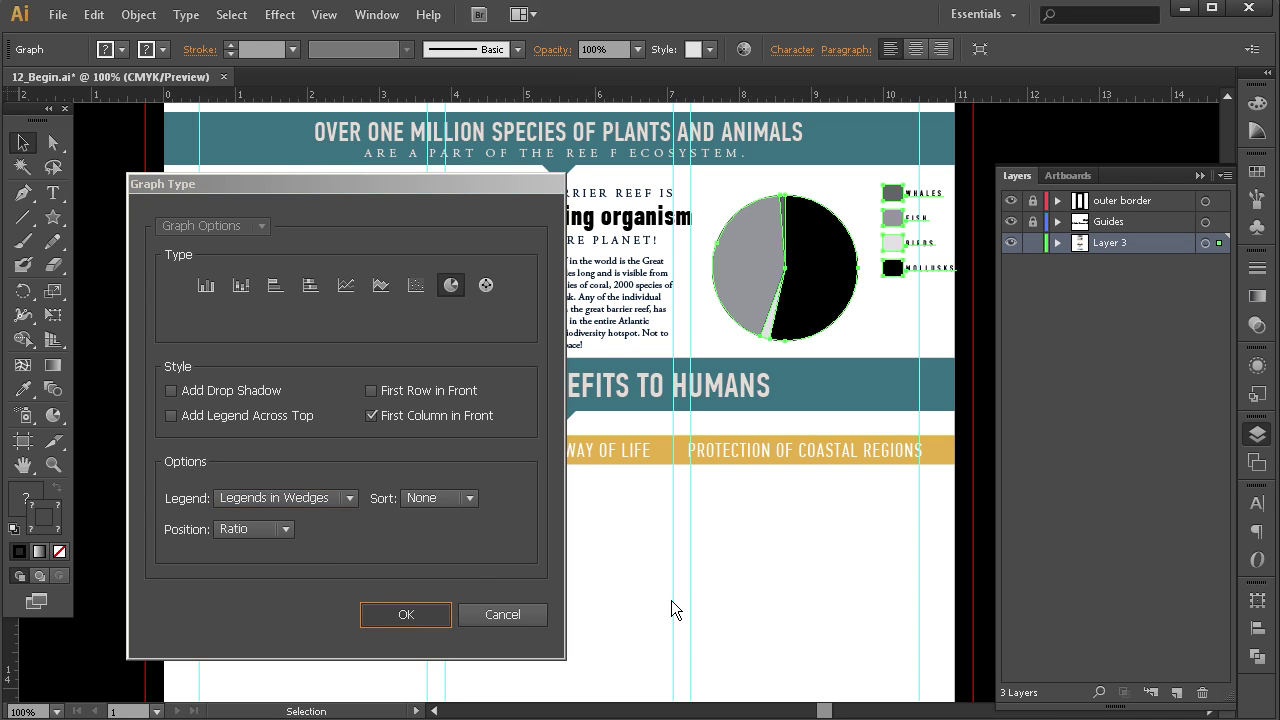
{"action": "left_click", "coordinate": [853, 346]}
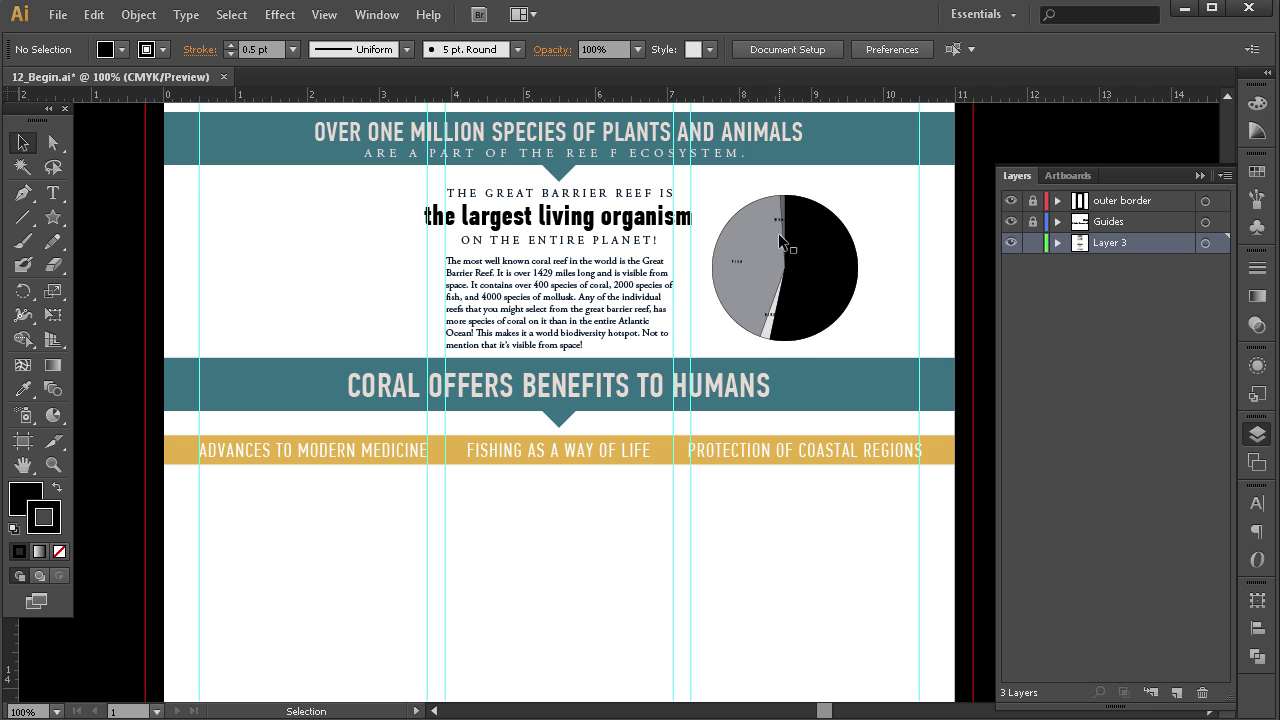
Change the pie graph's legend option to Standard Legend and its position option to Even.
{"action": "left_click", "coordinate": [767, 265]}
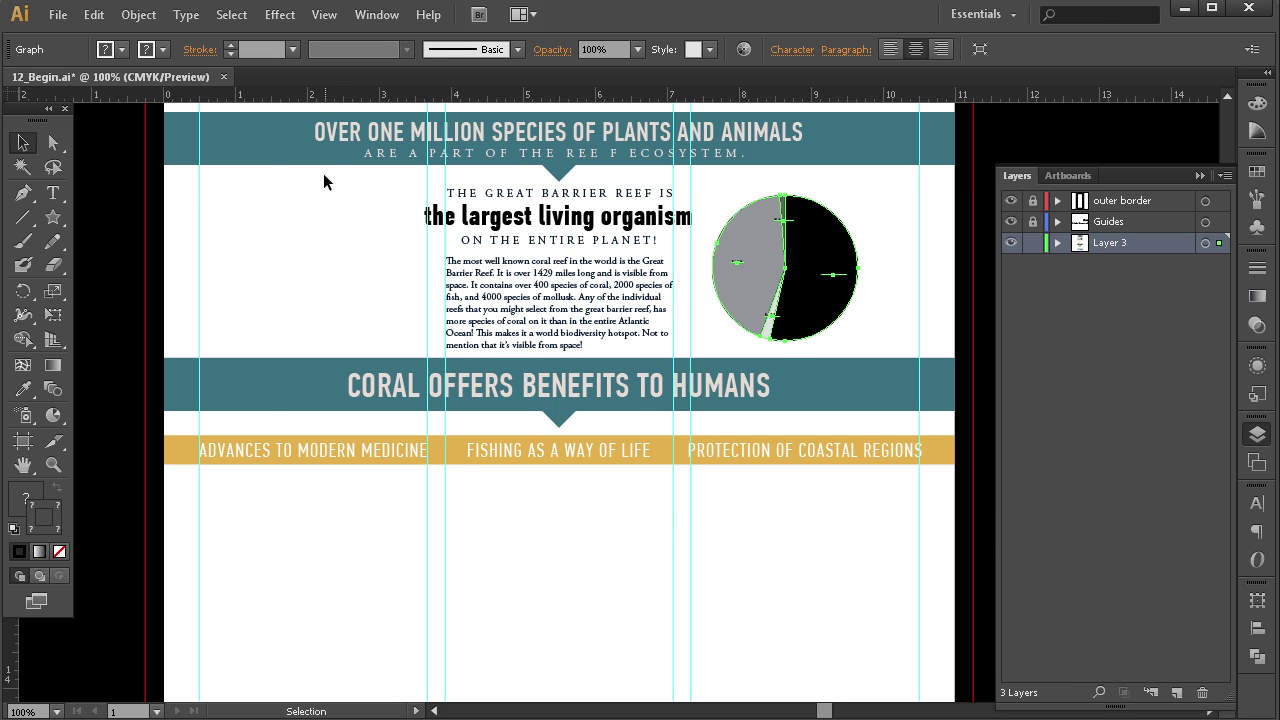
{"action": "left_click", "coordinate": [138, 14]}
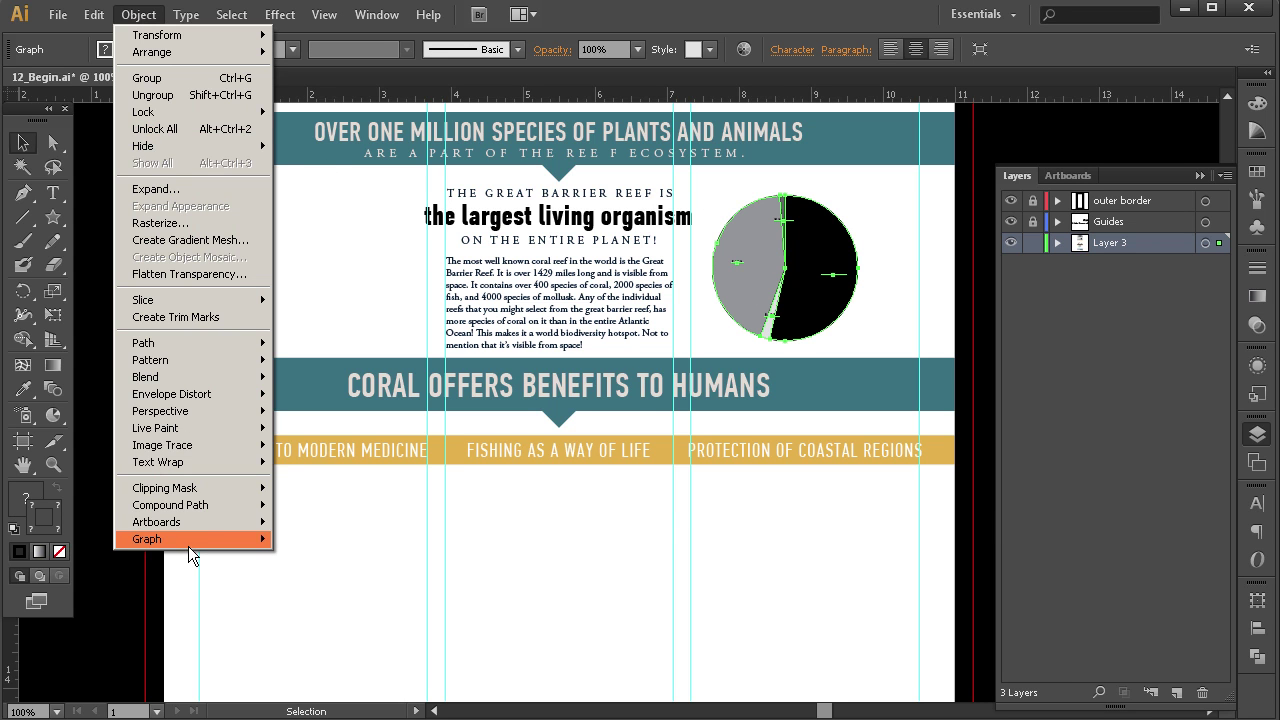
{"action": "mouse_move", "coordinate": [188, 546]}
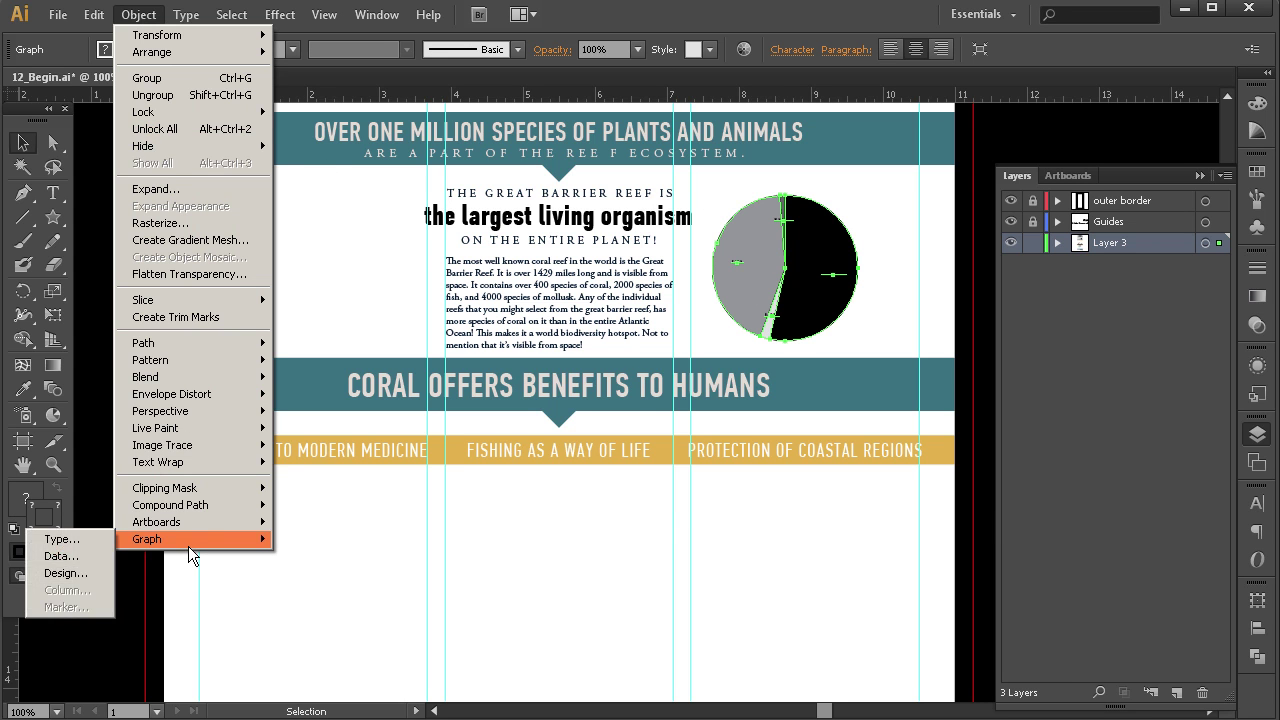
{"action": "left_click", "coordinate": [62, 540]}
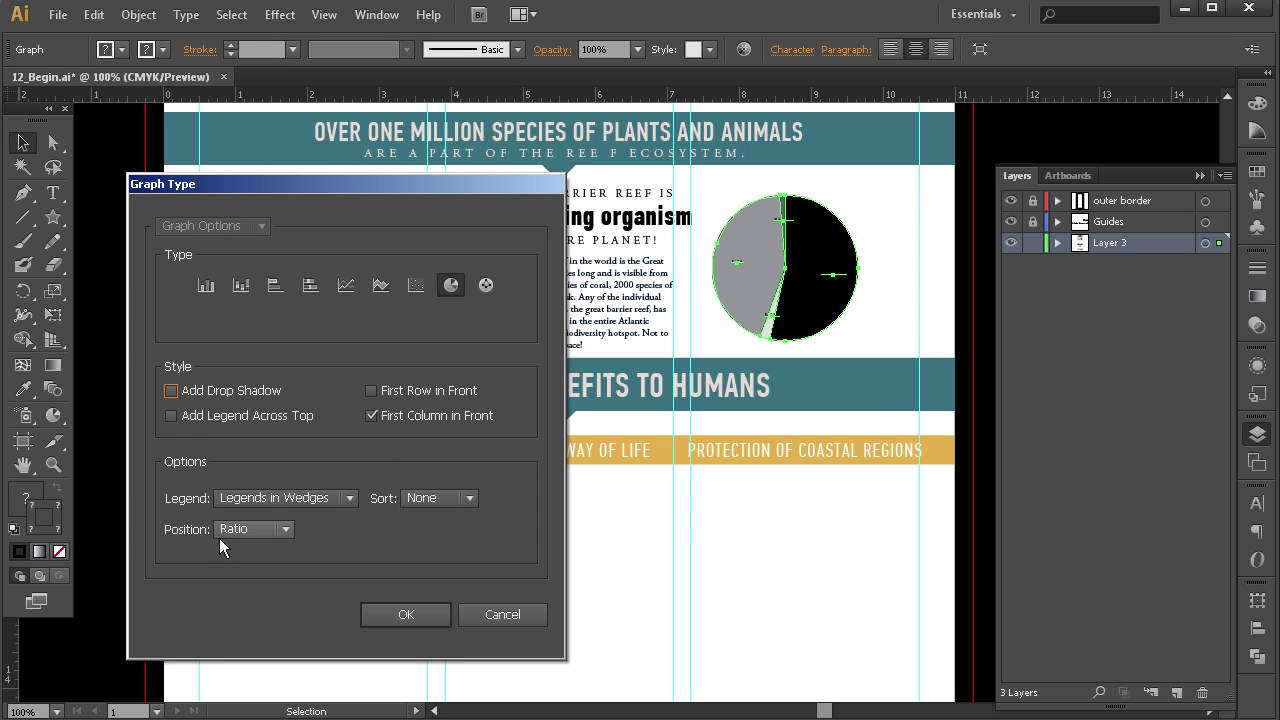
{"action": "left_click", "coordinate": [289, 502]}
{"action": "left_click", "coordinate": [285, 543]}
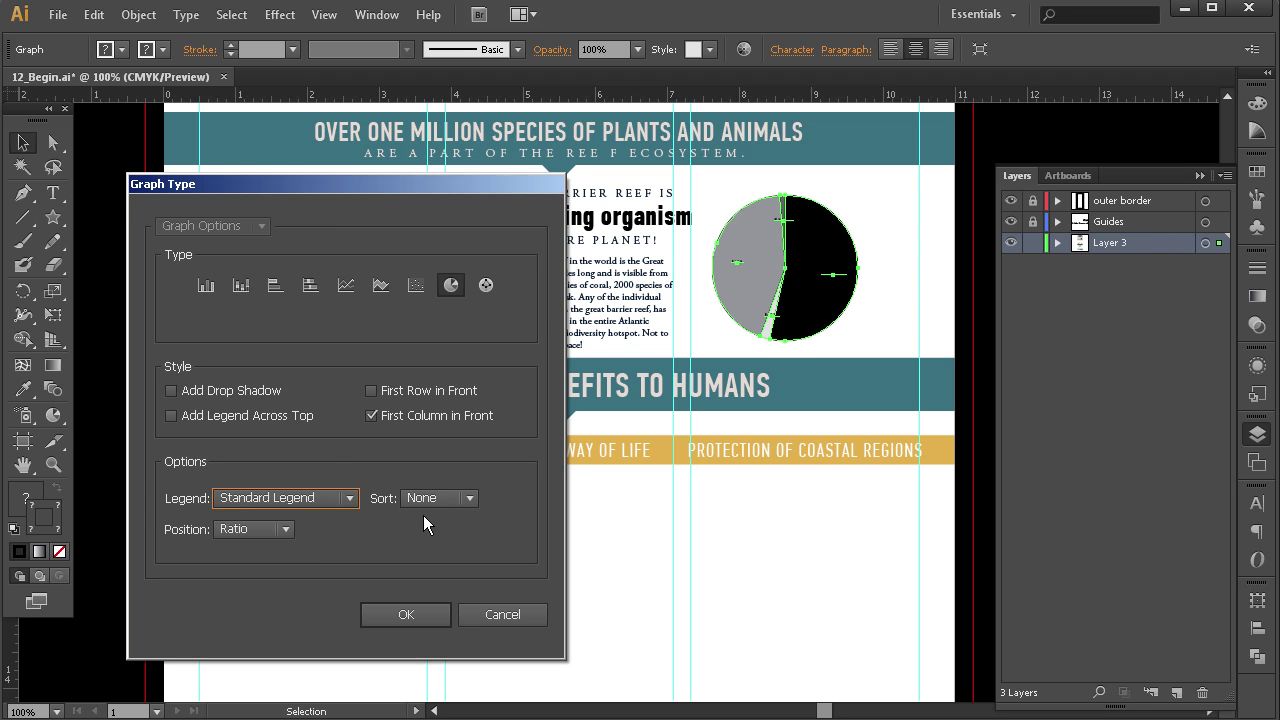
{"action": "left_click", "coordinate": [249, 527]}
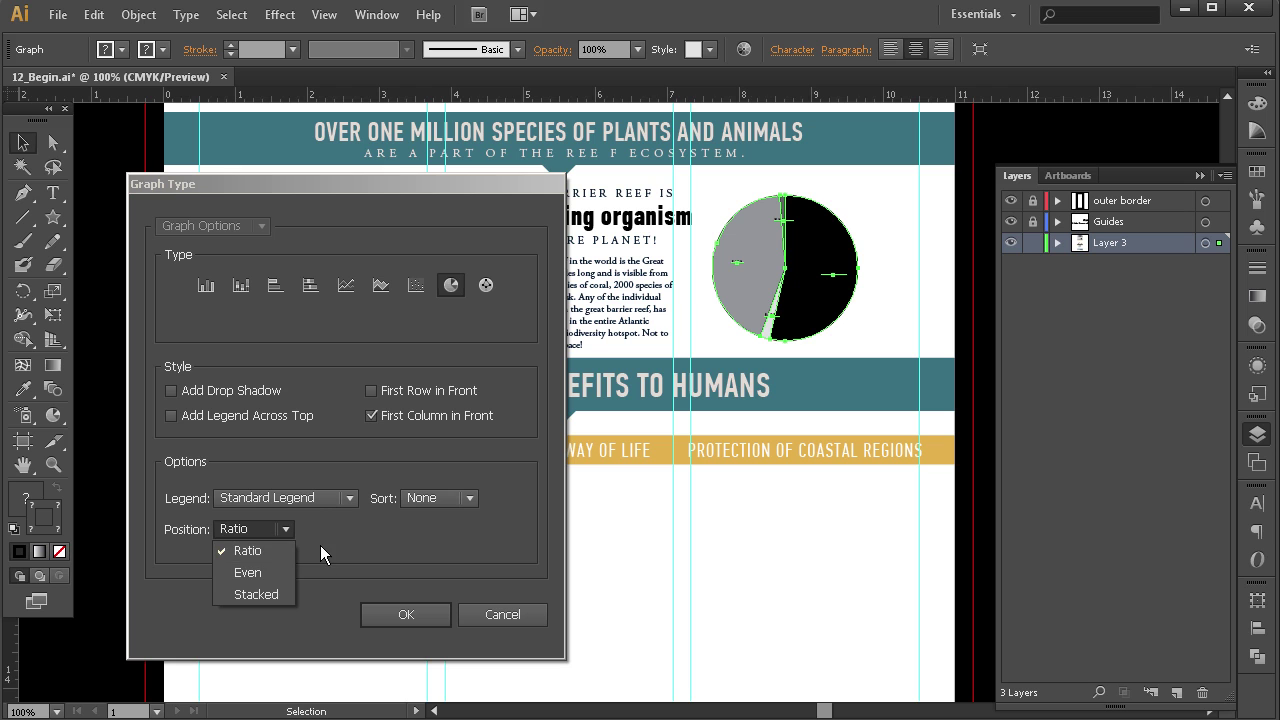
{"action": "left_click", "coordinate": [248, 574]}
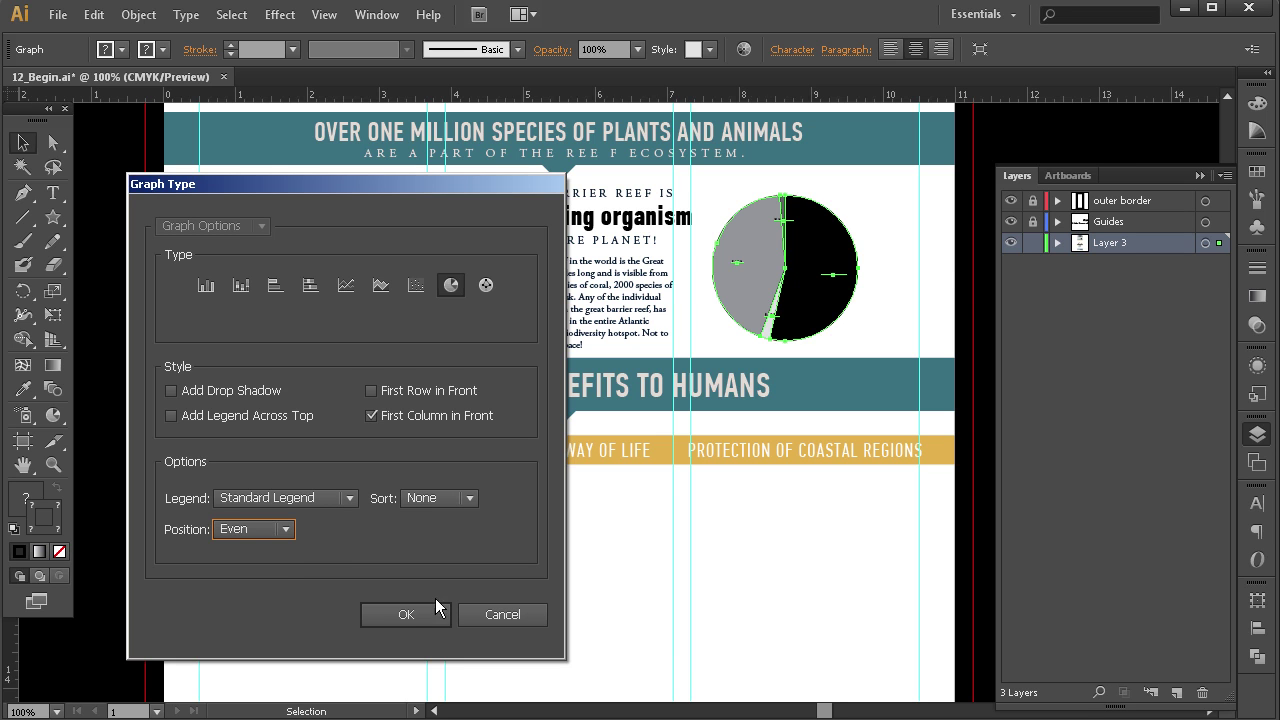
{"action": "key", "text": "Return"}
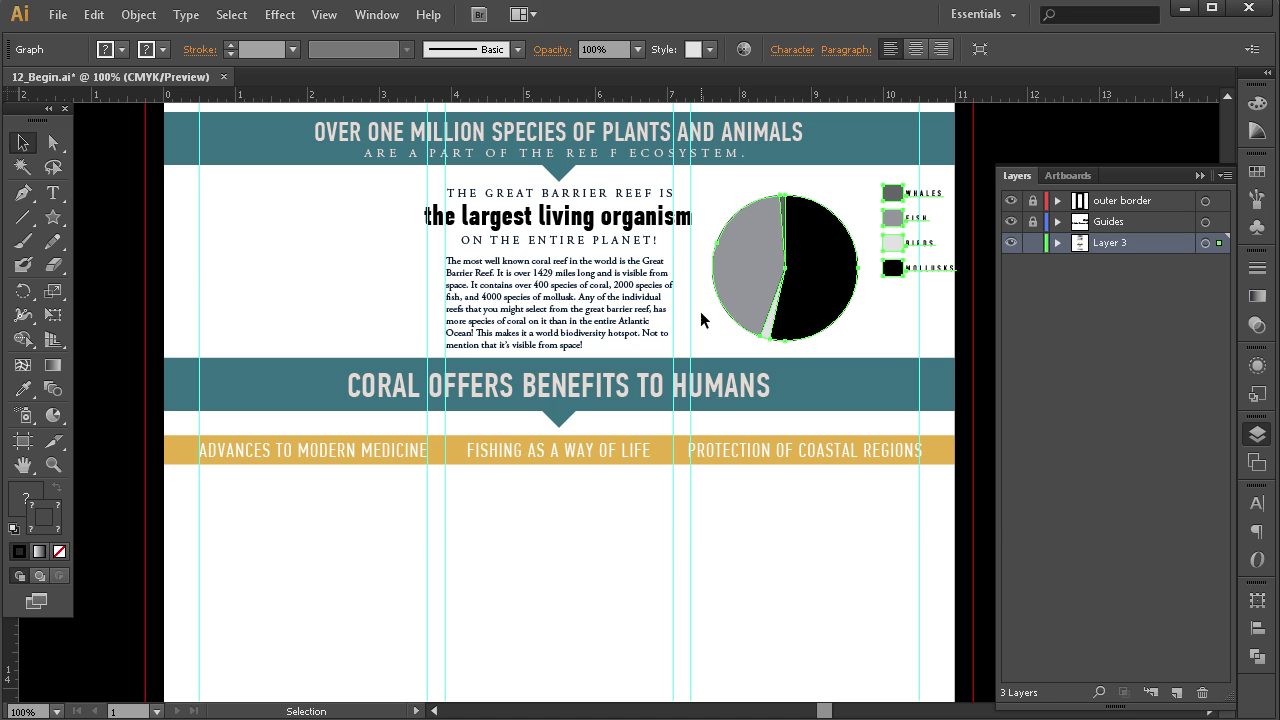
Turn on the Add Legend Across Top style for the pie graph and apply it.
{"action": "left_click", "coordinate": [138, 14]}
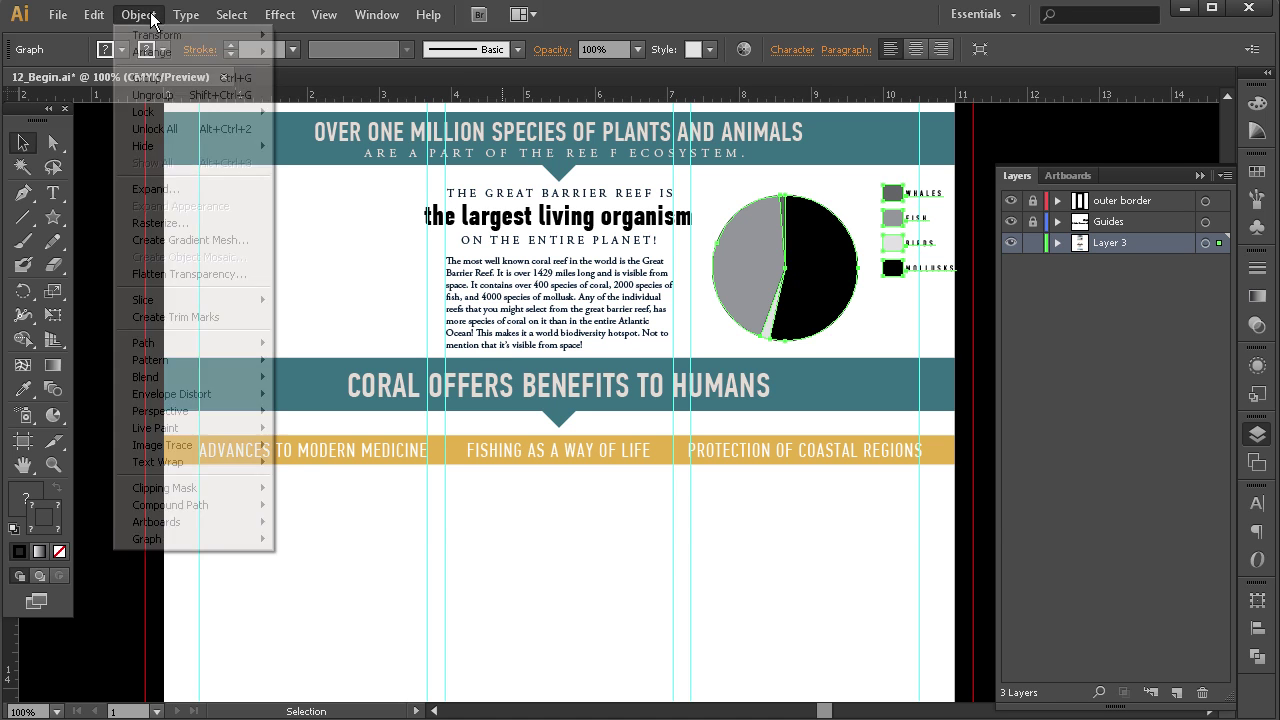
{"action": "mouse_move", "coordinate": [163, 538]}
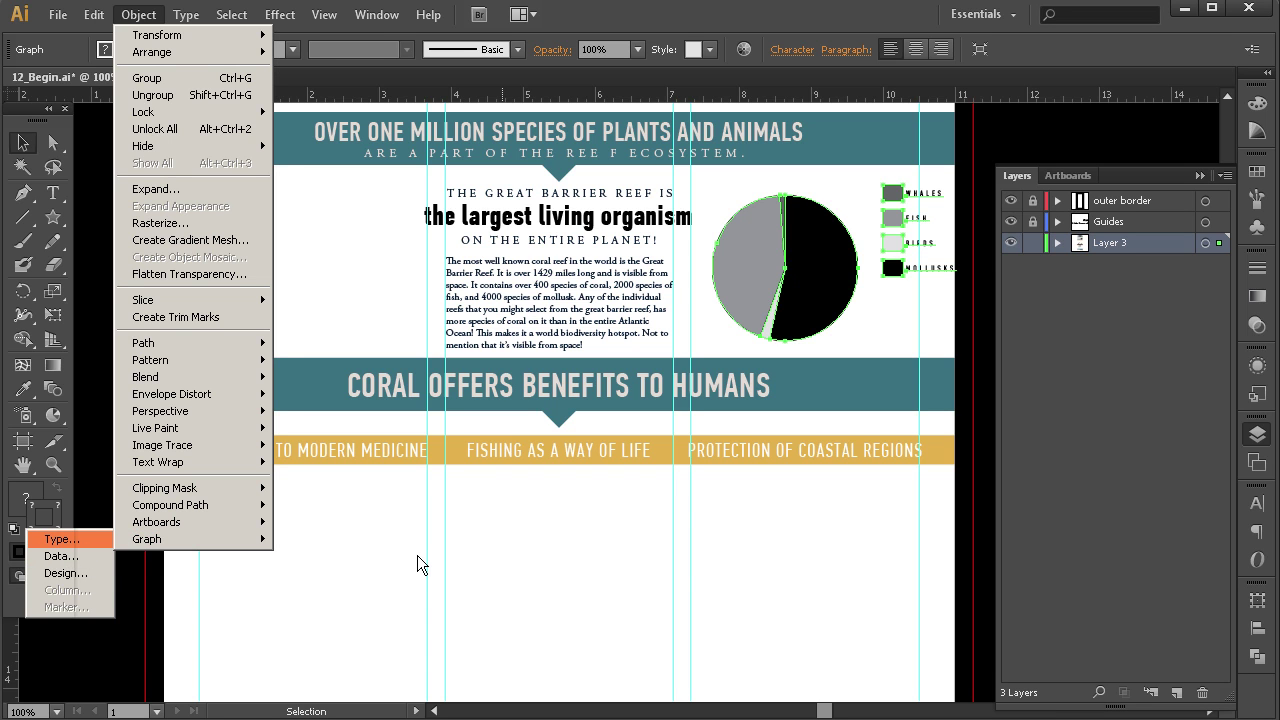
{"action": "key", "text": "Return"}
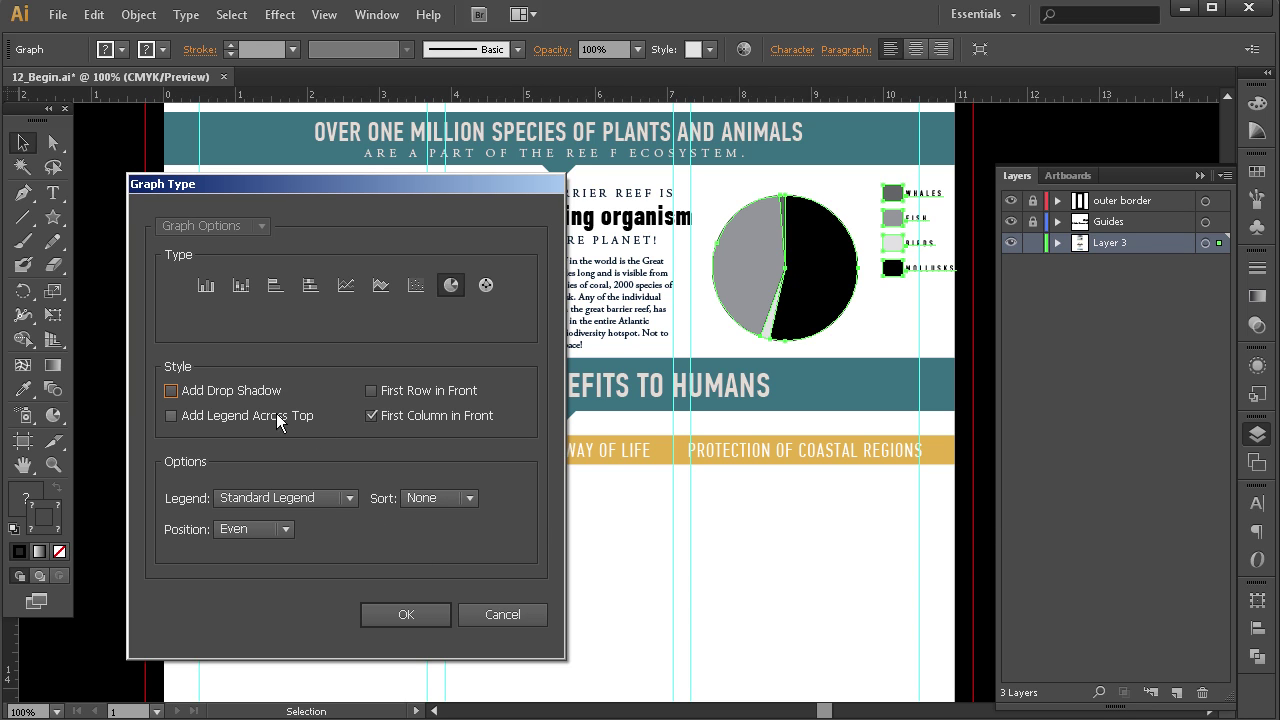
{"action": "left_click", "coordinate": [172, 418]}
{"action": "left_click", "coordinate": [402, 622]}
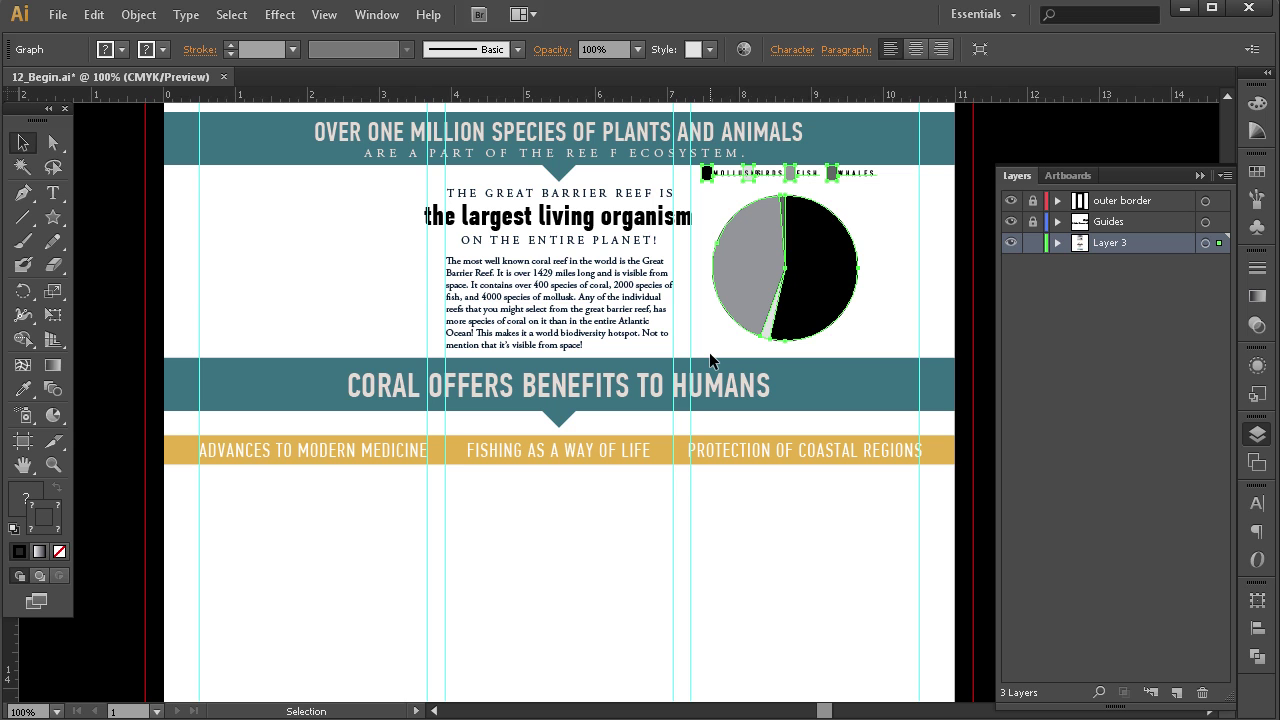
Turn off the Add Legend Across Top style for the pie graph, apply, and deselect the graph.
{"action": "left_click", "coordinate": [138, 14]}
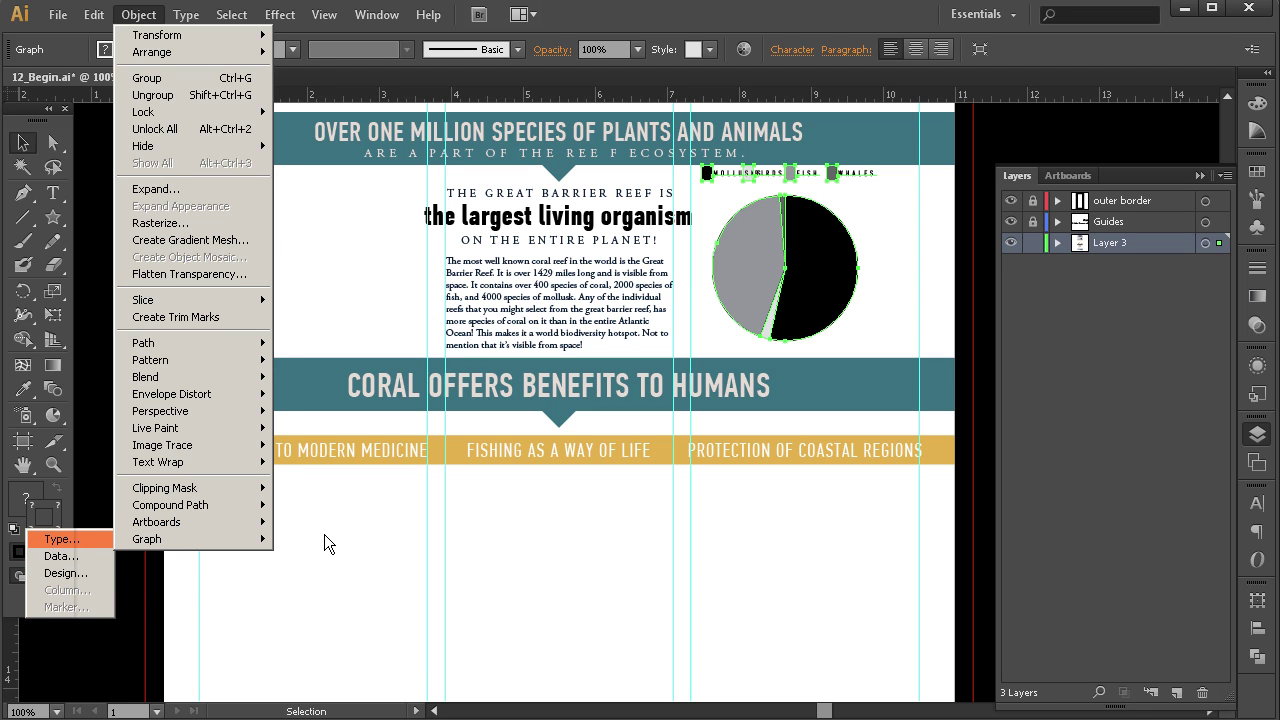
{"action": "key", "text": "Return"}
{"action": "left_click", "coordinate": [171, 415]}
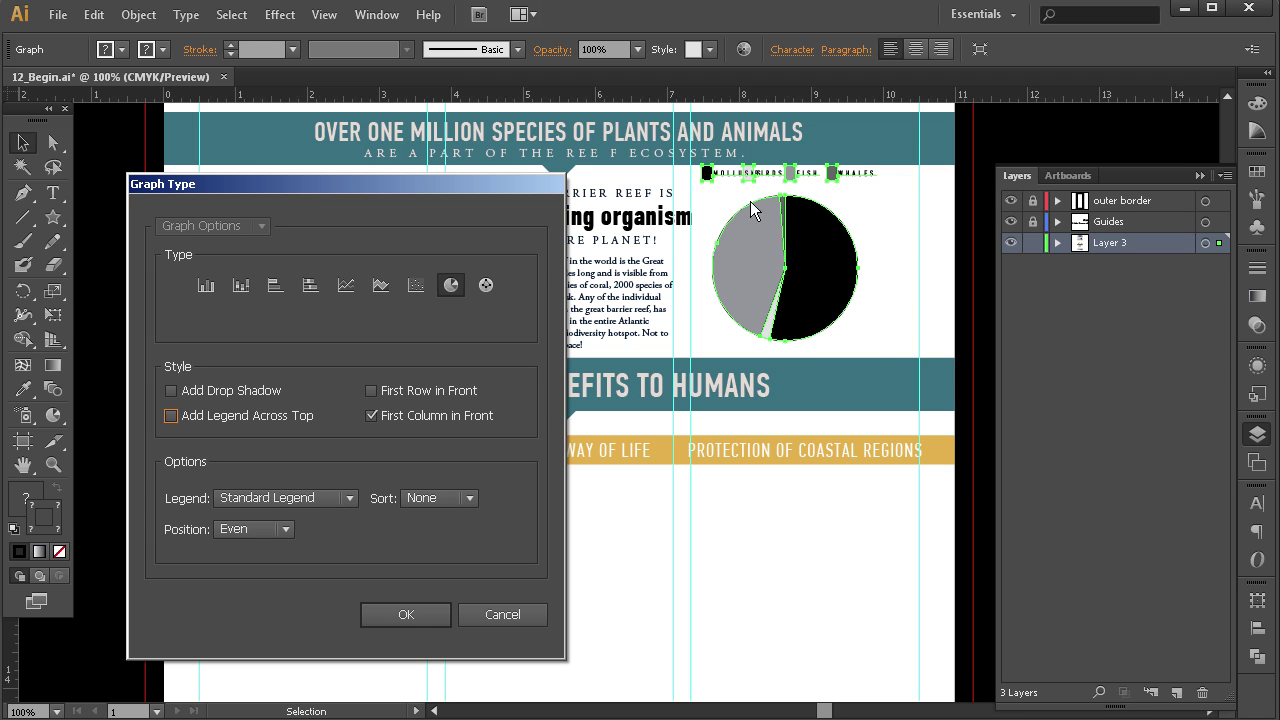
{"action": "left_click", "coordinate": [414, 611]}
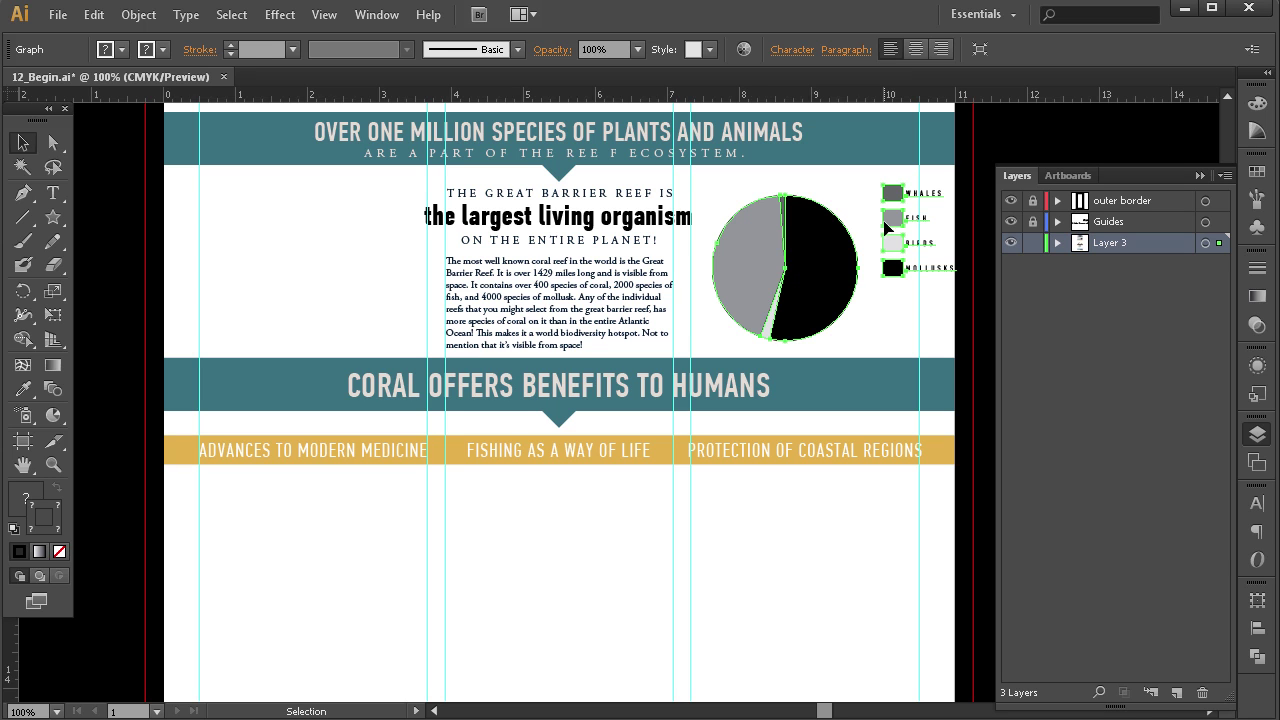
{"action": "left_click", "coordinate": [866, 308]}
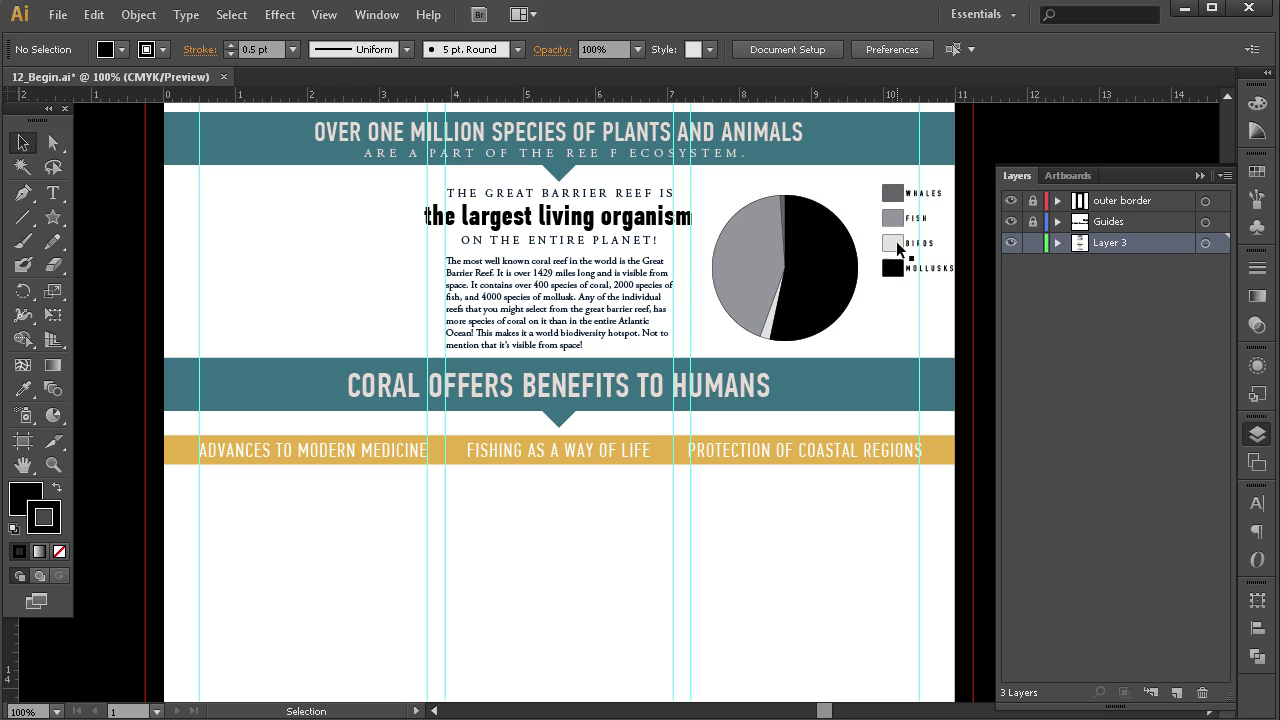
{"action": "scroll", "coordinate": [892, 243], "scroll_direction": "up", "scroll_amount": 4}
{"action": "scroll", "coordinate": [899, 239], "scroll_direction": "down", "scroll_amount": 2}
{"action": "left_click_drag", "start_coordinate": [896, 240], "coordinate": [805, 300]}
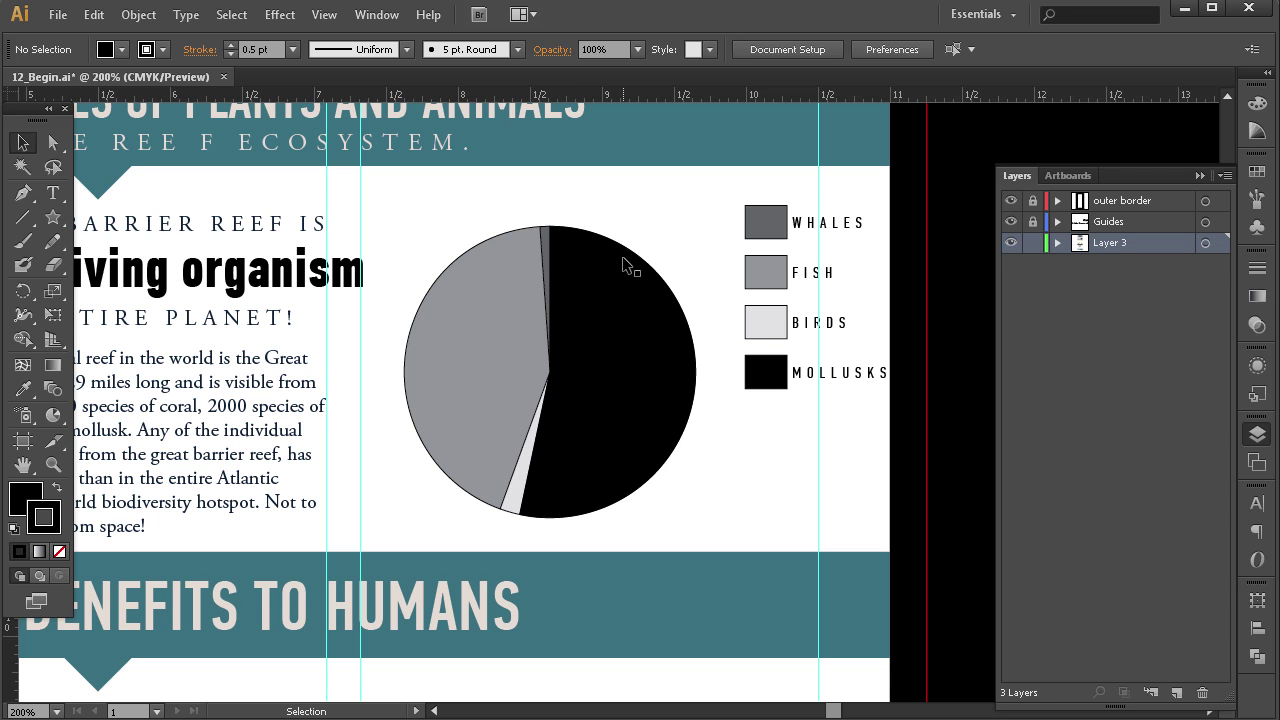
{"action": "left_click", "coordinate": [591, 410]}
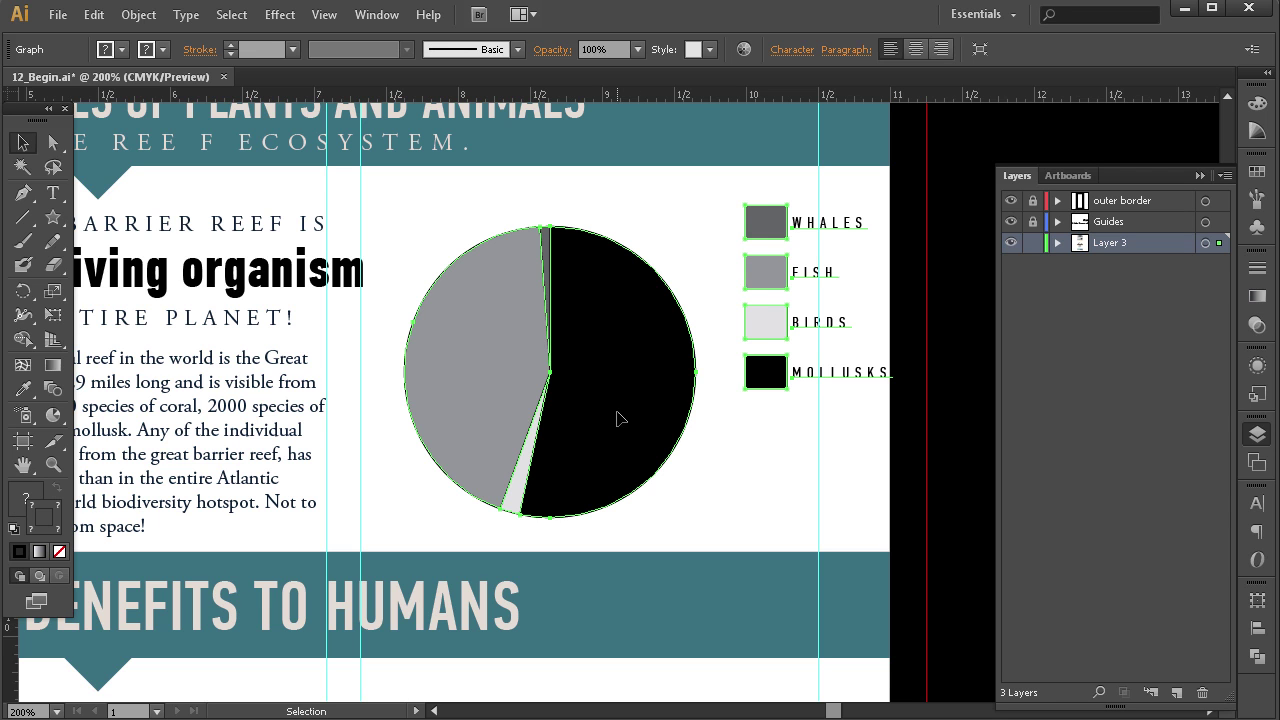
{"action": "left_click", "coordinate": [736, 390]}
{"action": "left_click", "coordinate": [614, 303]}
{"action": "left_click", "coordinate": [767, 472]}
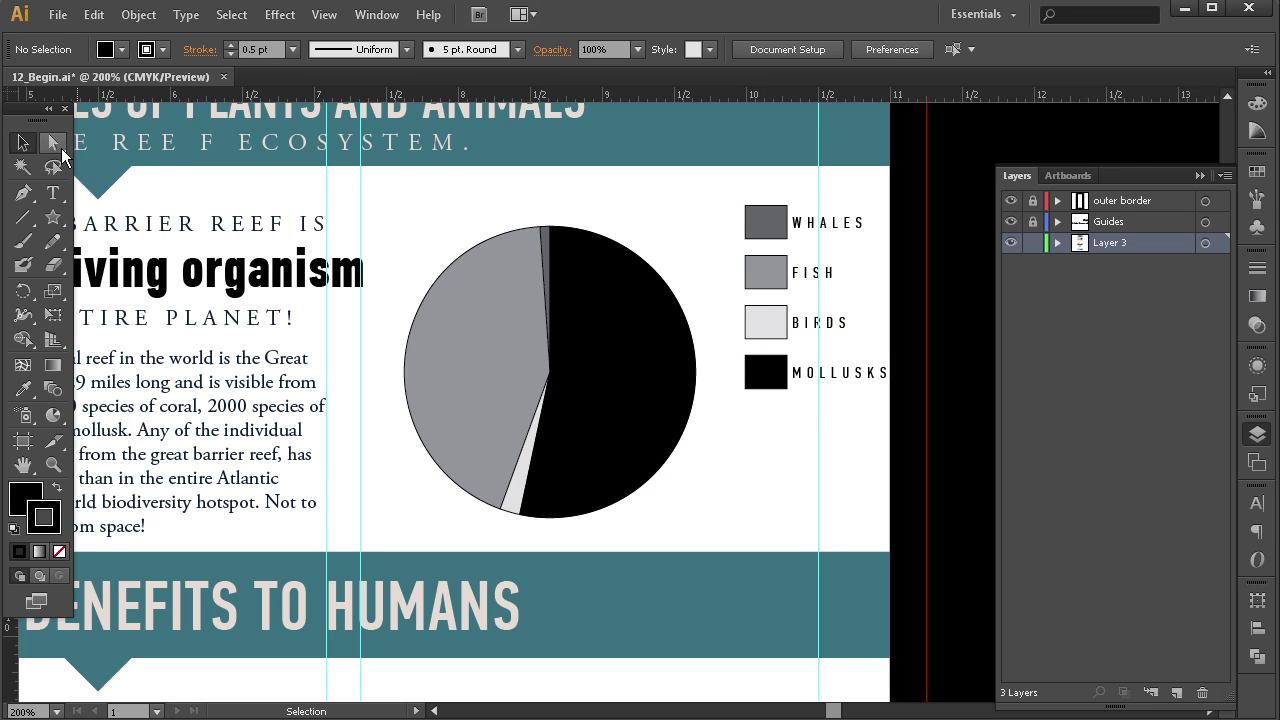
Using Group Selection, select the Mollusks legend box with its pie wedge and give them the gold swatch as fill with no stroke.
{"action": "left_click", "coordinate": [55, 143]}
{"action": "left_click_drag", "start_coordinate": [55, 143], "coordinate": [137, 167]}
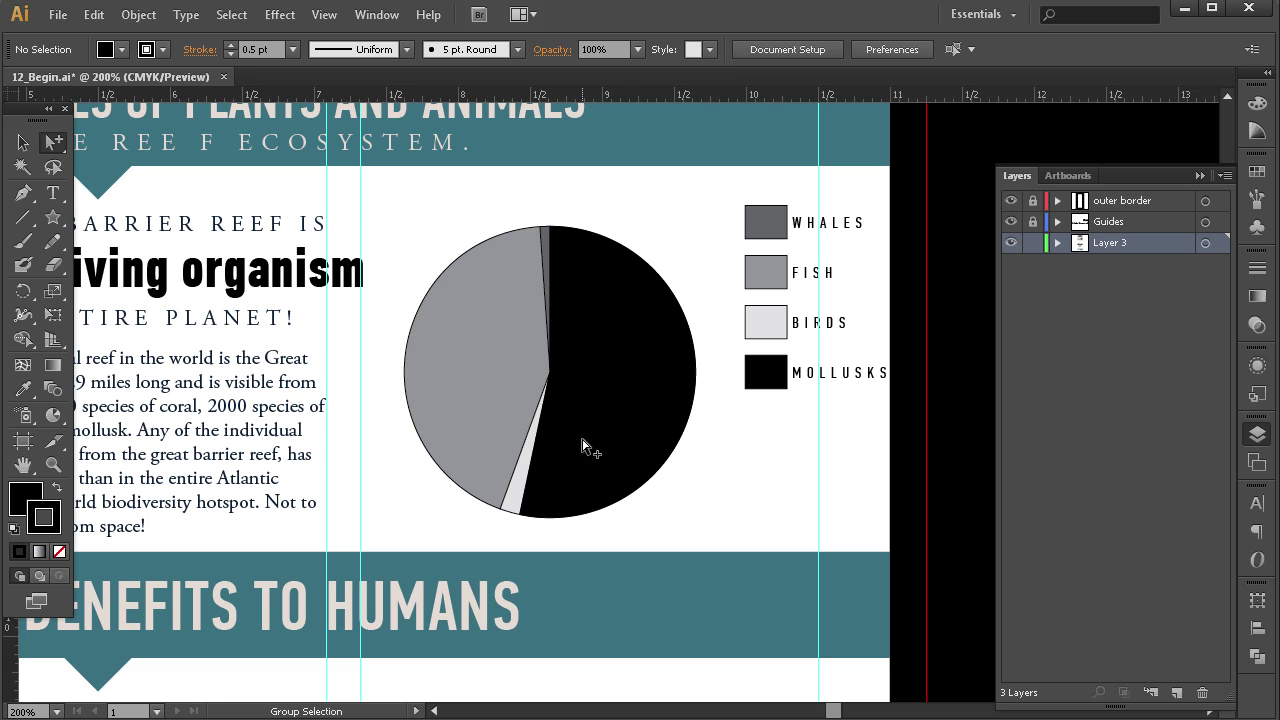
{"action": "left_click", "coordinate": [773, 386]}
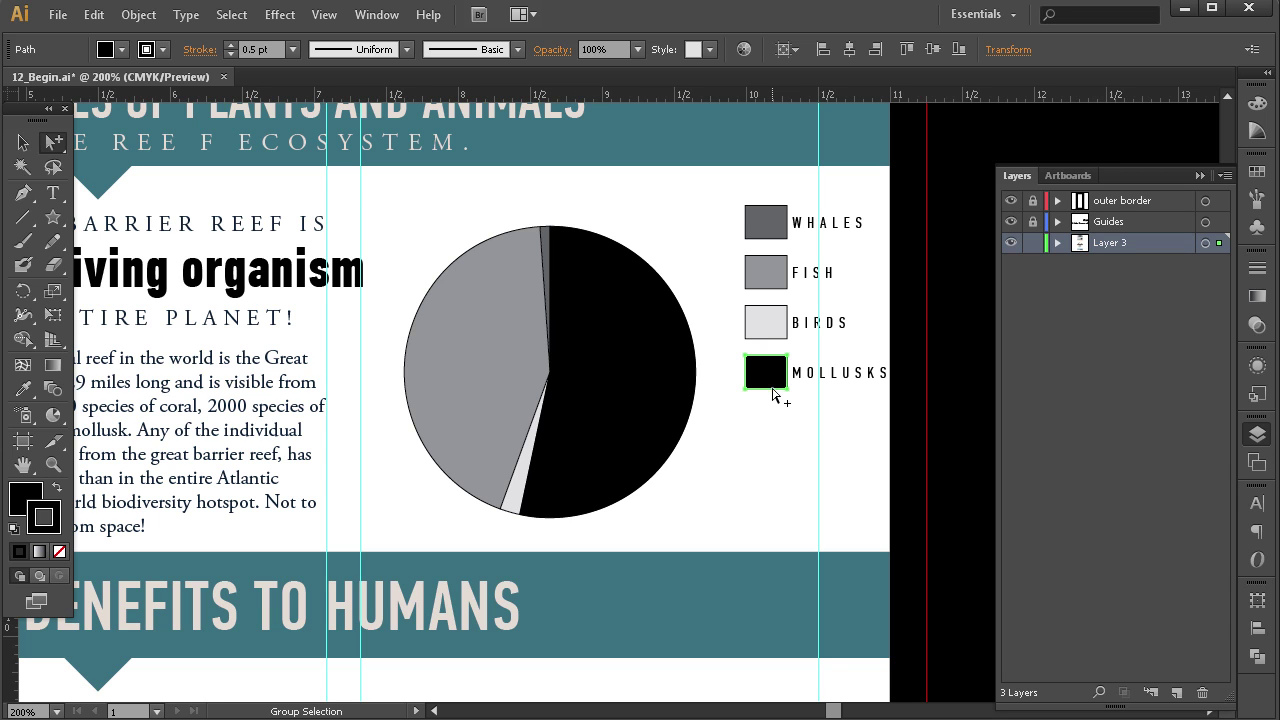
{"action": "left_click", "coordinate": [776, 378]}
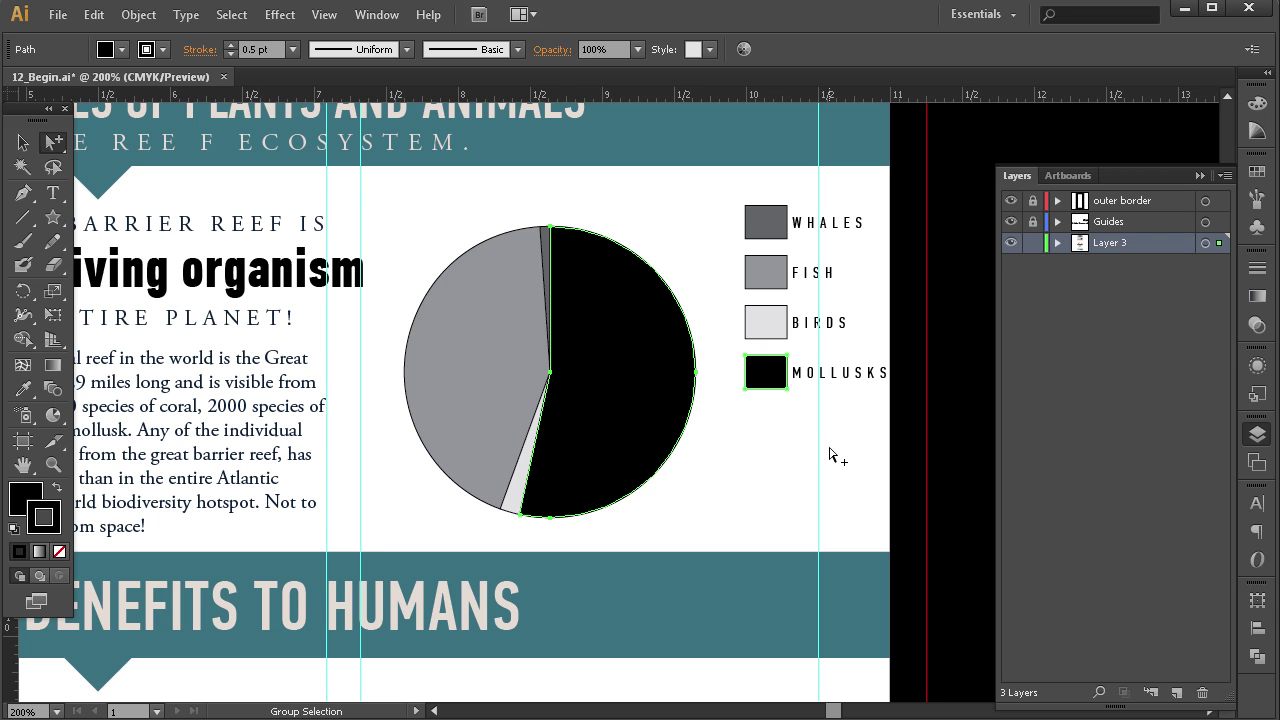
{"action": "left_click", "coordinate": [1257, 171]}
{"action": "left_click", "coordinate": [1176, 207]}
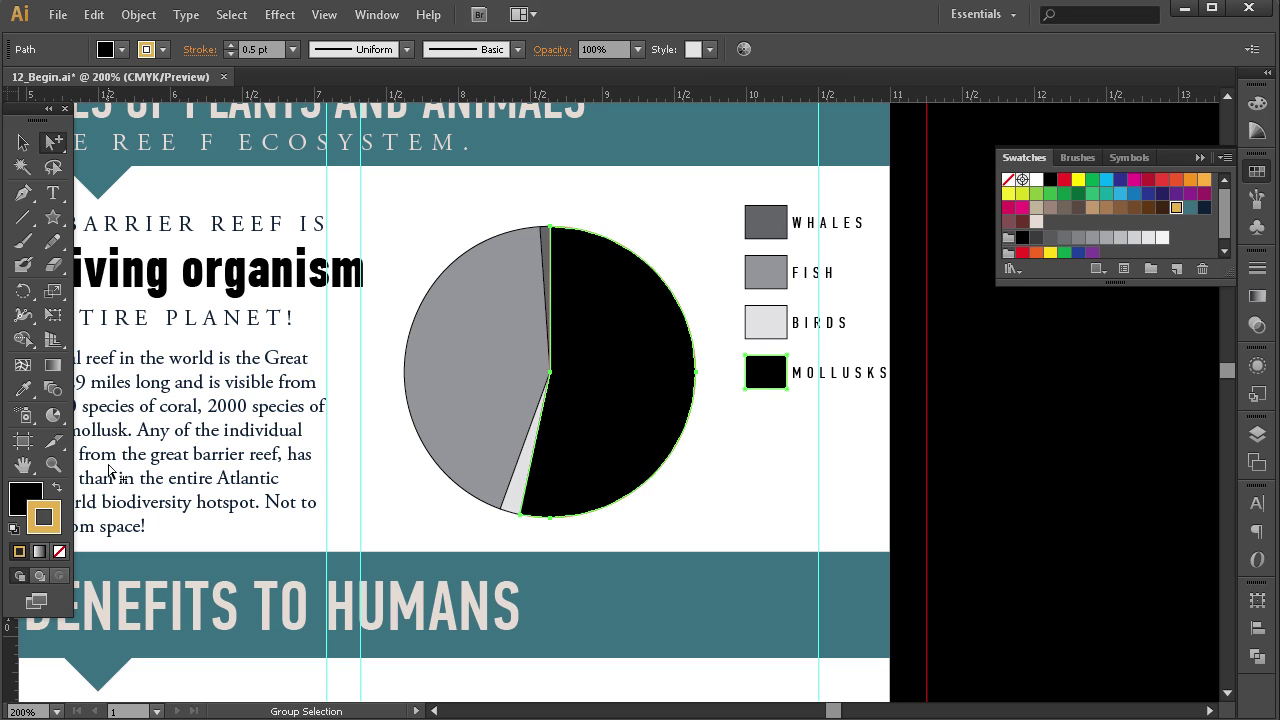
{"action": "left_click", "coordinate": [56, 487]}
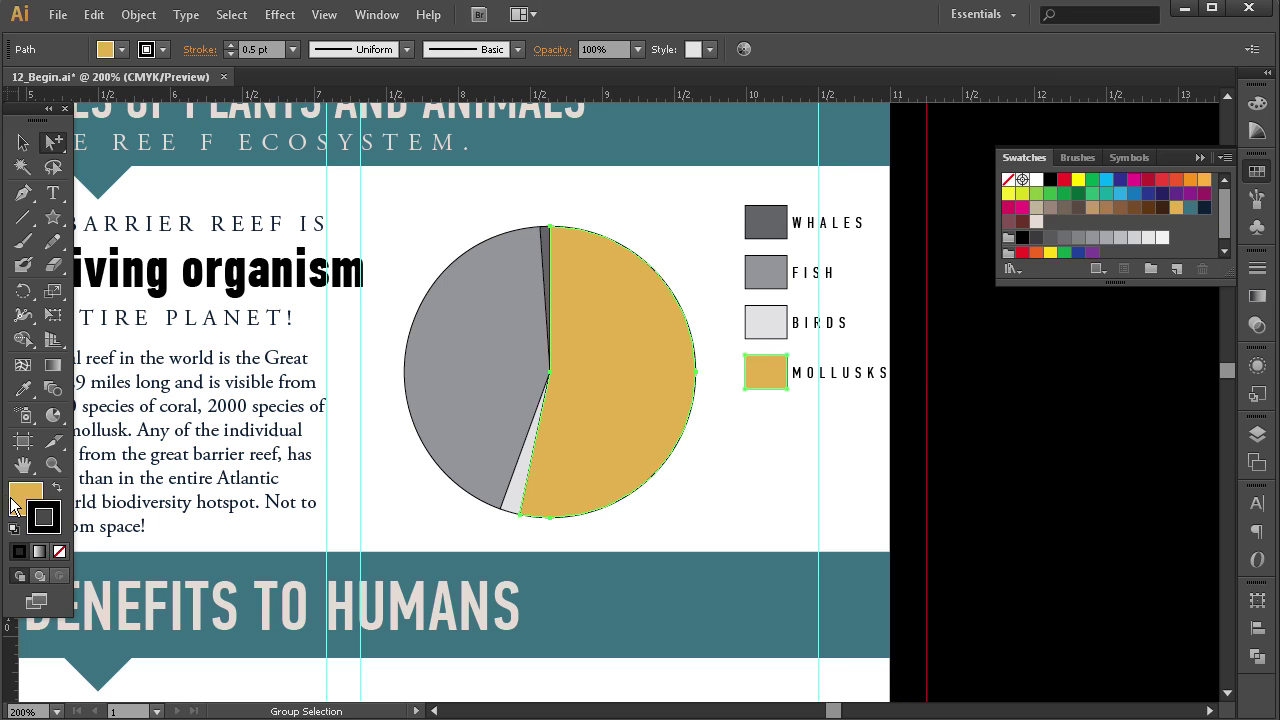
{"action": "left_click", "coordinate": [59, 553]}
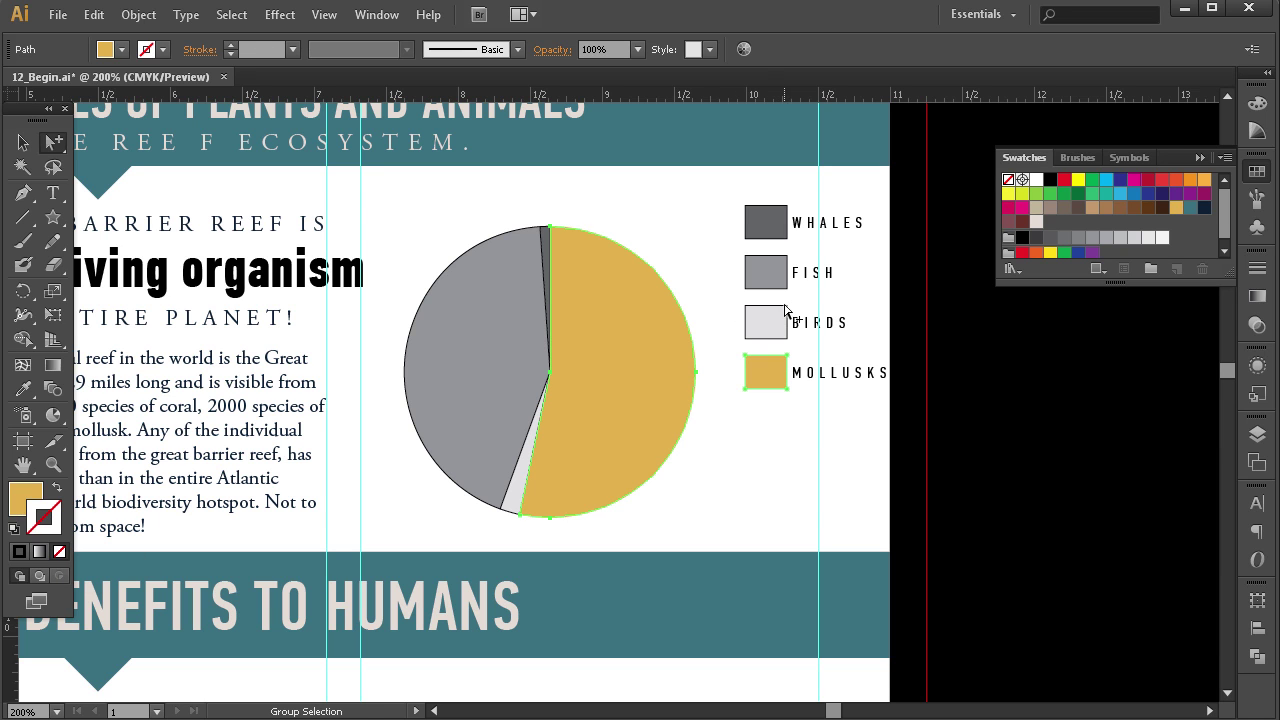
Select the Birds legend box with its wedge and give them the lighter maroon swatch as fill with no stroke.
{"action": "left_click", "coordinate": [770, 332]}
{"action": "left_click", "coordinate": [768, 327]}
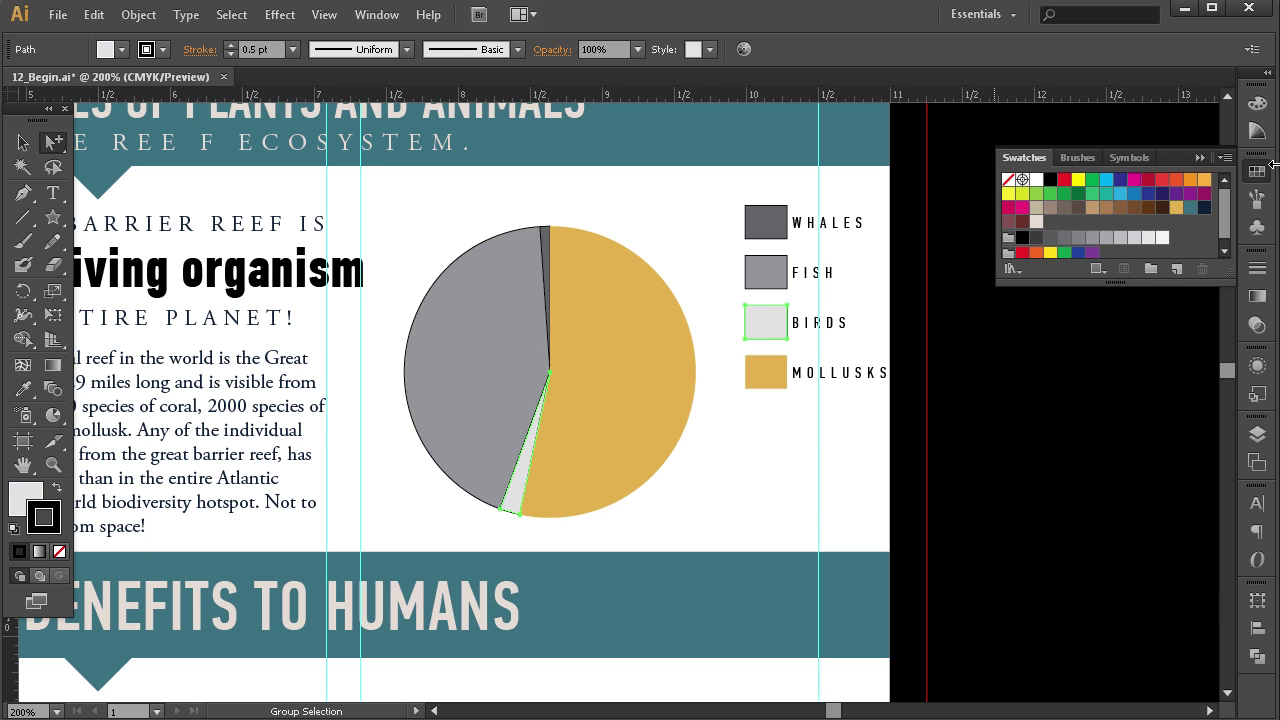
{"action": "left_click", "coordinate": [1008, 221]}
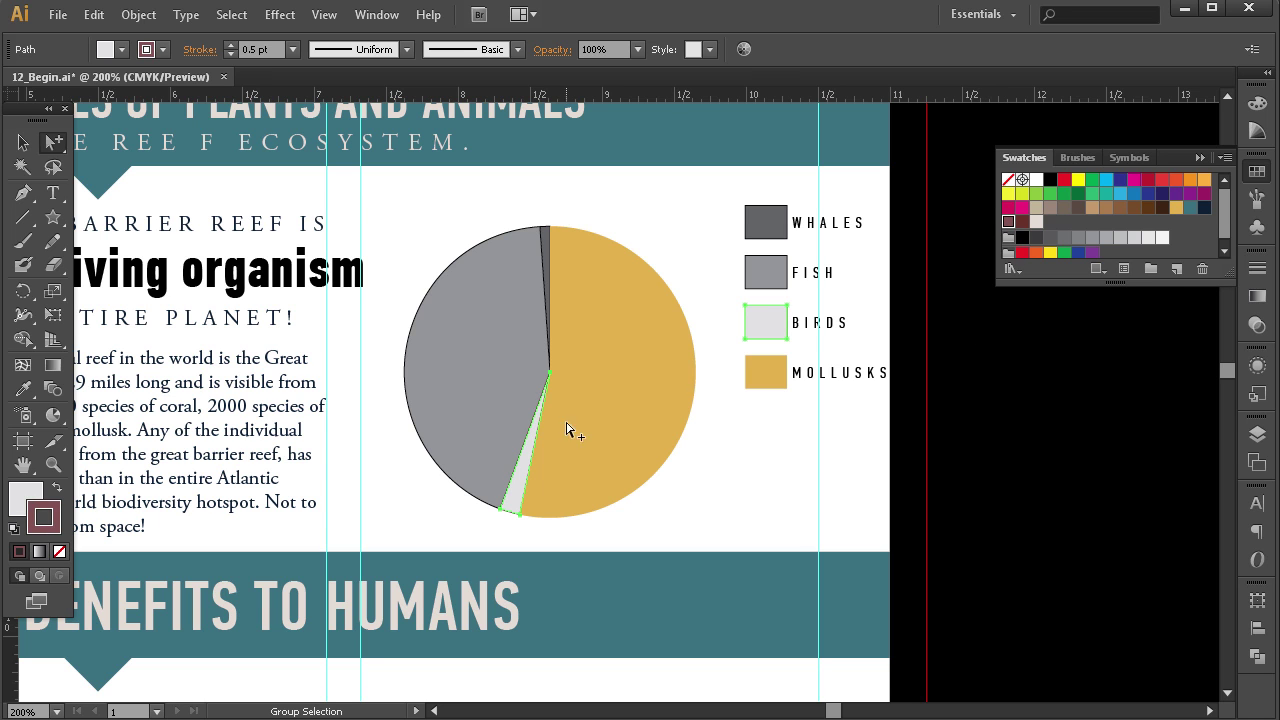
{"action": "left_click", "coordinate": [56, 487]}
{"action": "left_click", "coordinate": [59, 551]}
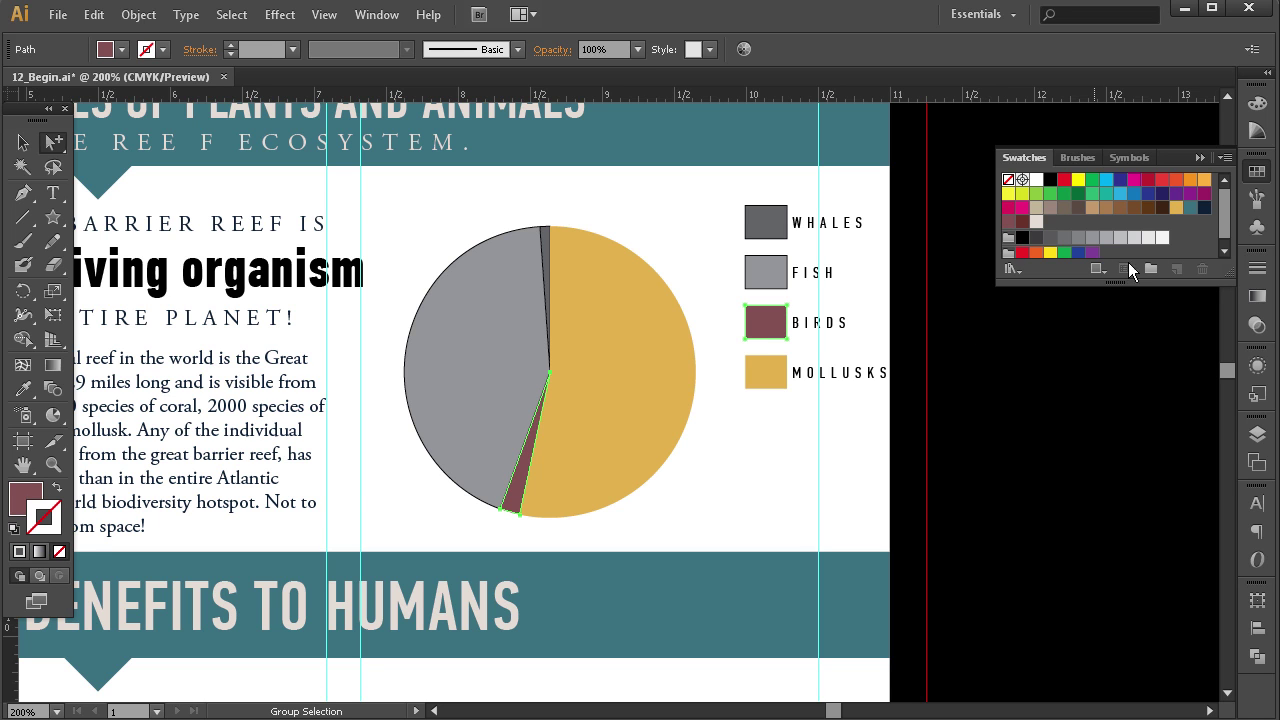
Select the Fish legend box with its wedge and give them the teal swatch as fill with no stroke.
{"action": "left_click", "coordinate": [779, 280]}
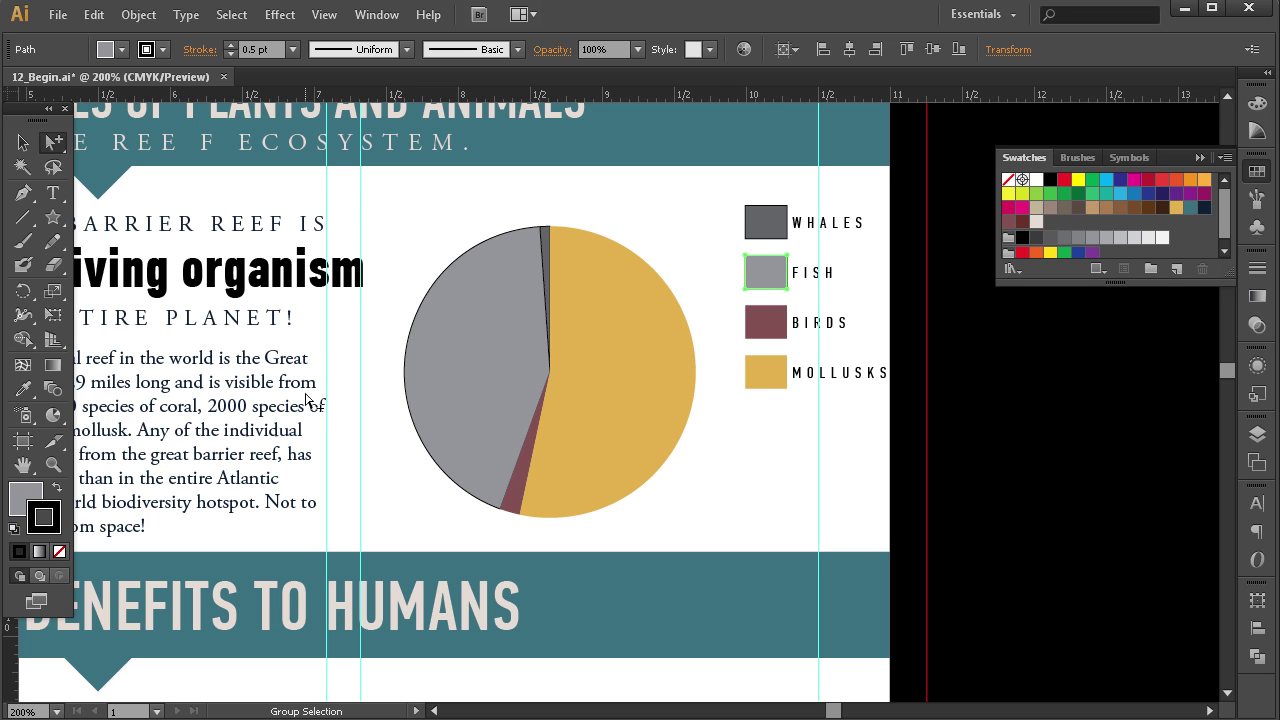
{"action": "left_click", "coordinate": [767, 275]}
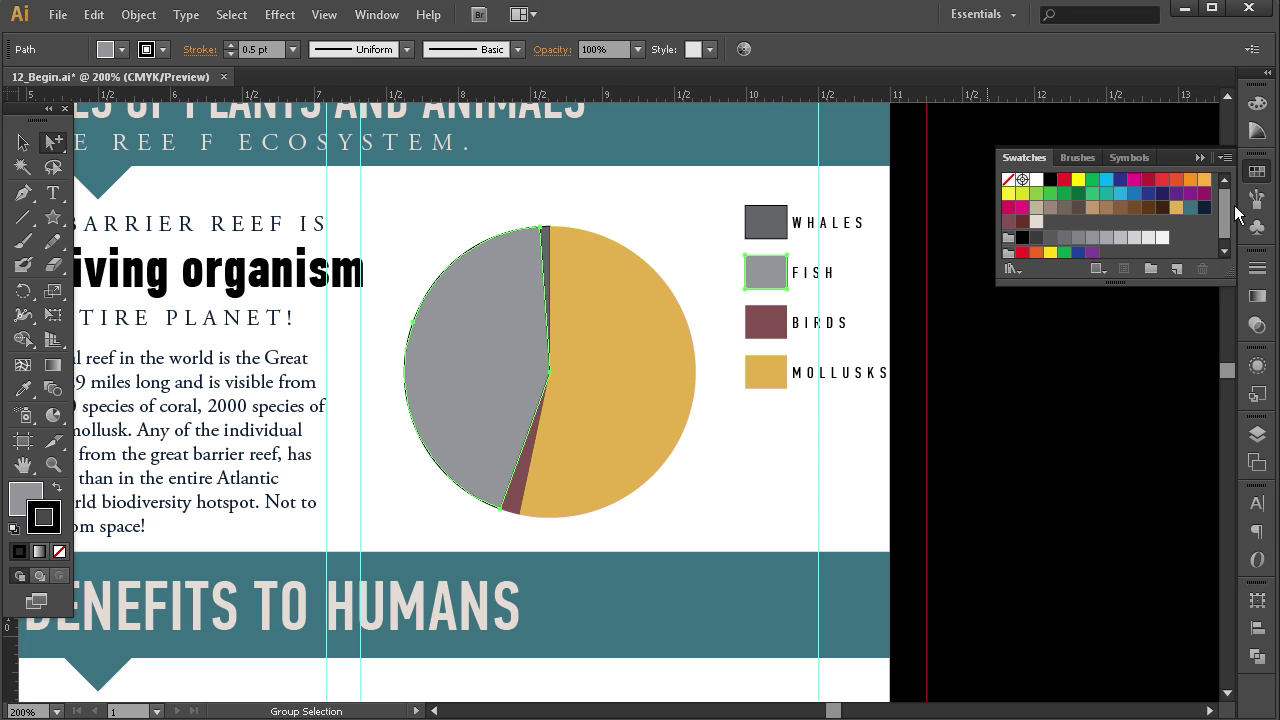
{"action": "left_click", "coordinate": [1190, 208]}
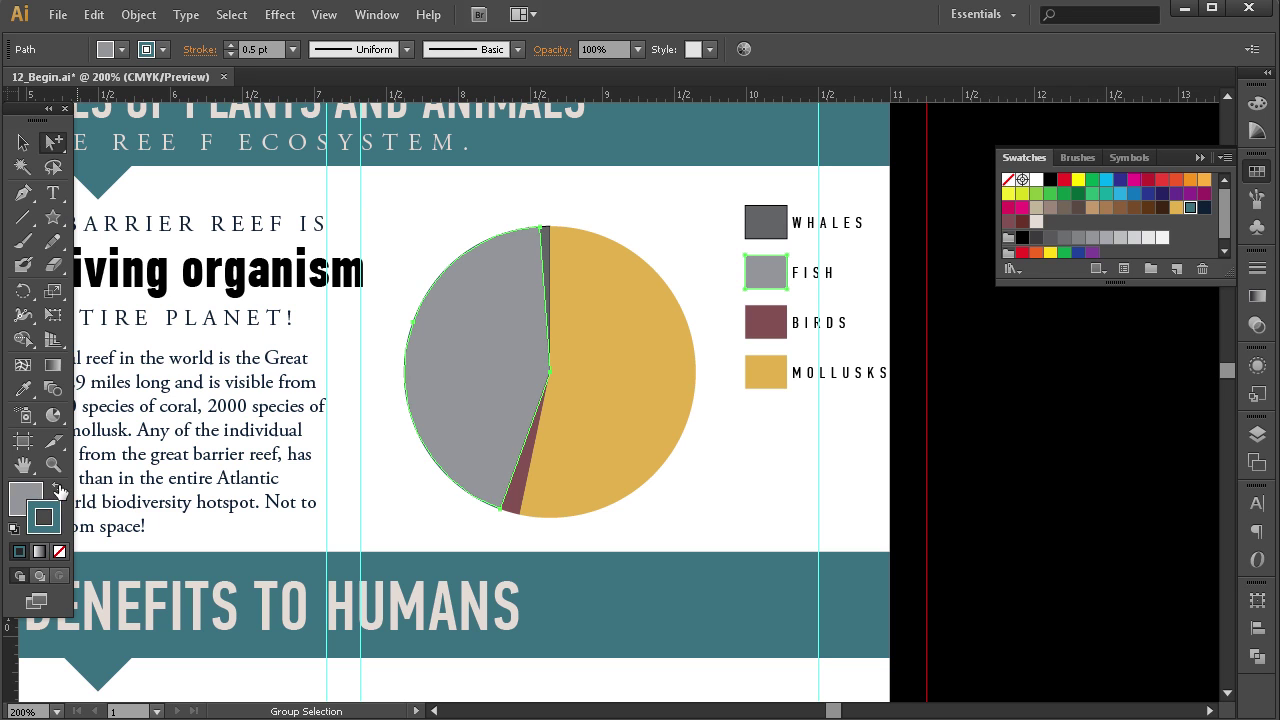
{"action": "left_click", "coordinate": [56, 487]}
{"action": "left_click", "coordinate": [59, 552]}
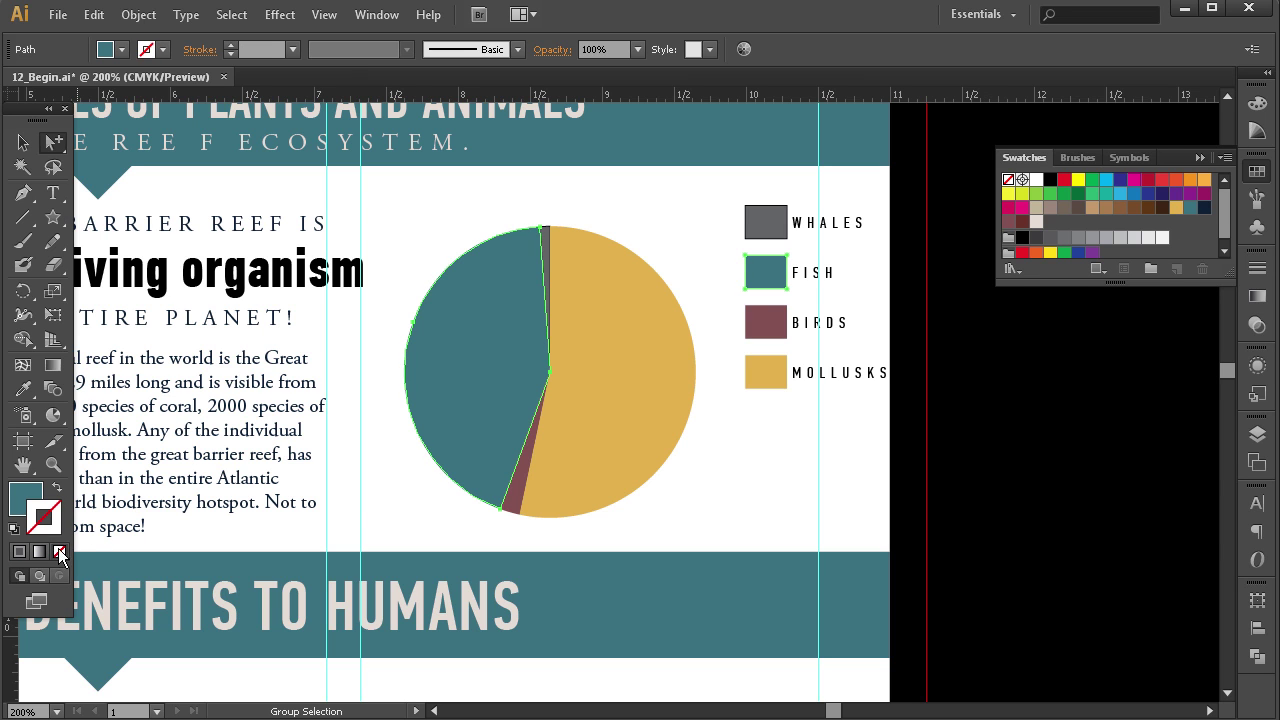
Select the Whales legend box with its wedge and give them the dark navy swatch as fill with no stroke.
{"action": "left_click", "coordinate": [779, 238]}
{"action": "left_click", "coordinate": [779, 236]}
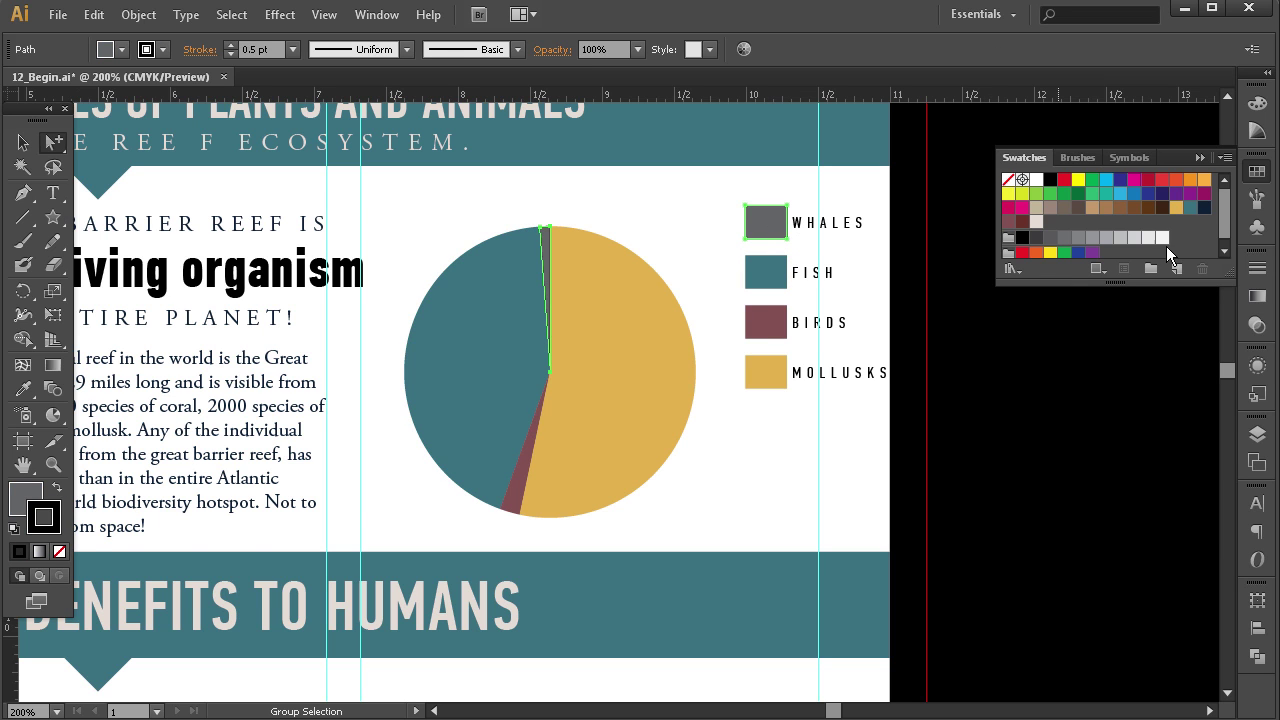
{"action": "left_click", "coordinate": [1206, 208]}
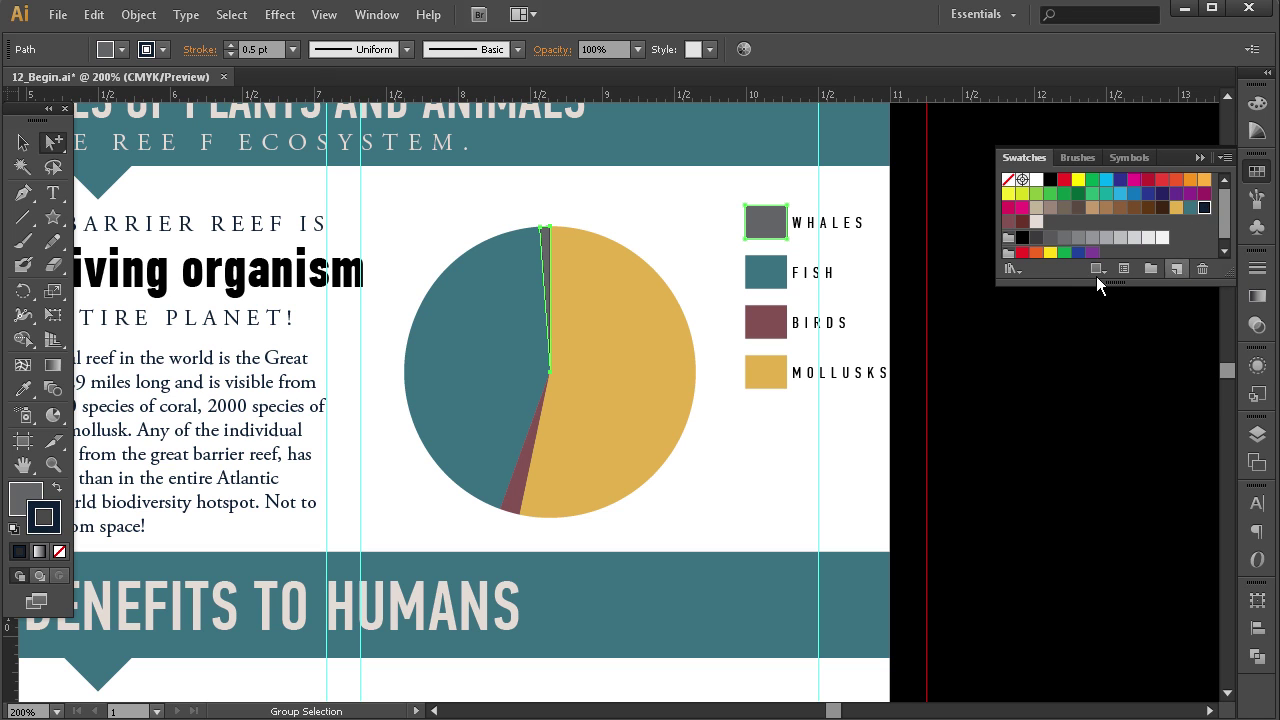
{"action": "left_click", "coordinate": [56, 489]}
{"action": "left_click", "coordinate": [59, 551]}
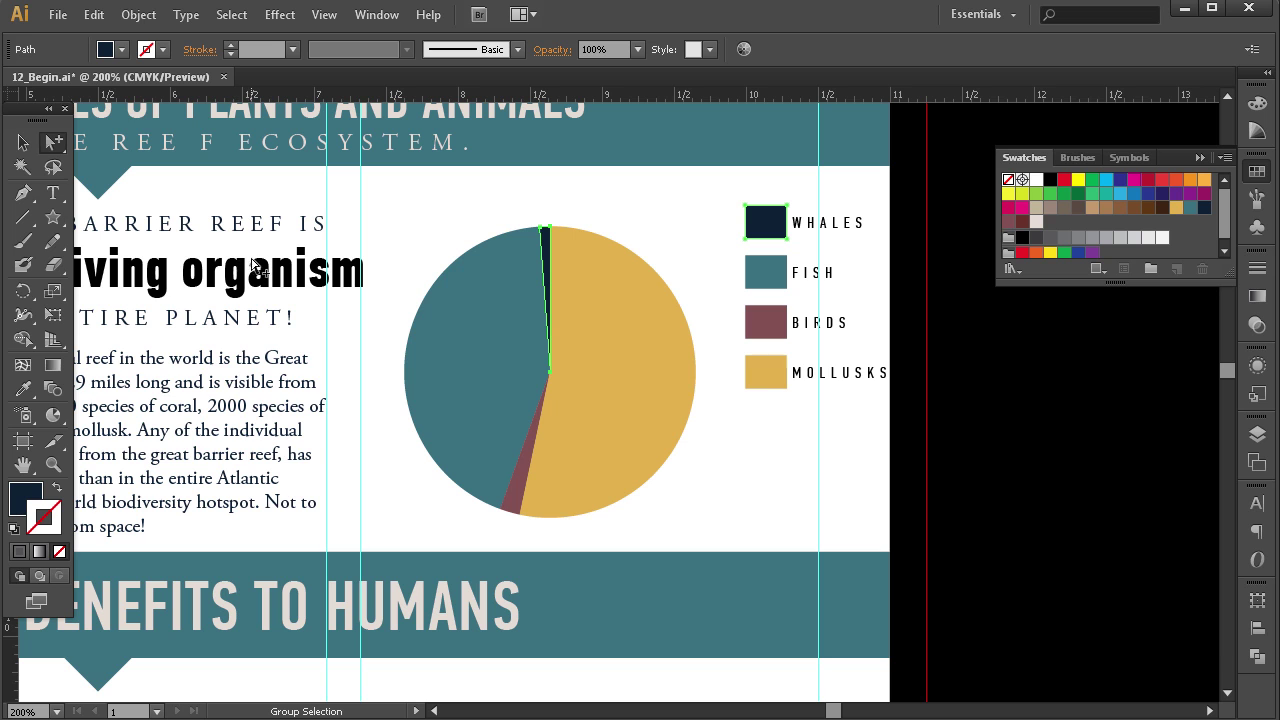
Set the font size of the Whales and Fish legend labels to 9 pt.
{"action": "left_click", "coordinate": [23, 142]}
{"action": "left_click", "coordinate": [731, 478]}
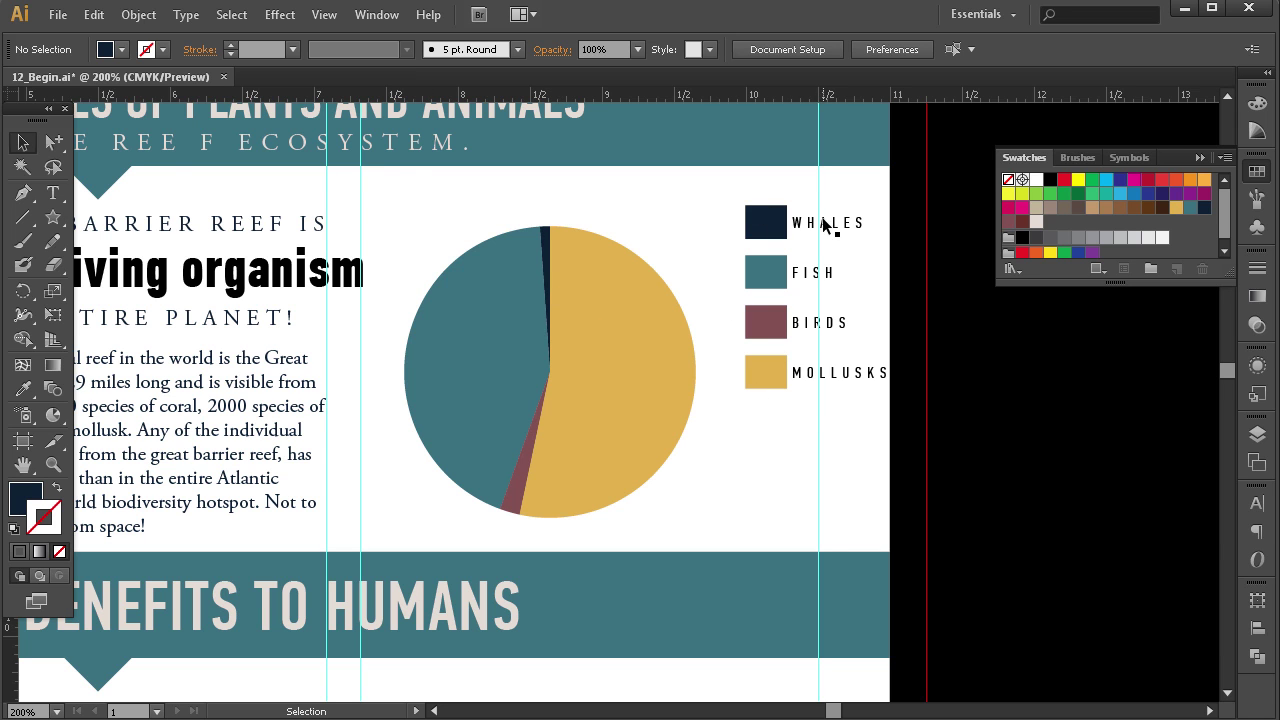
{"action": "left_click", "coordinate": [53, 192]}
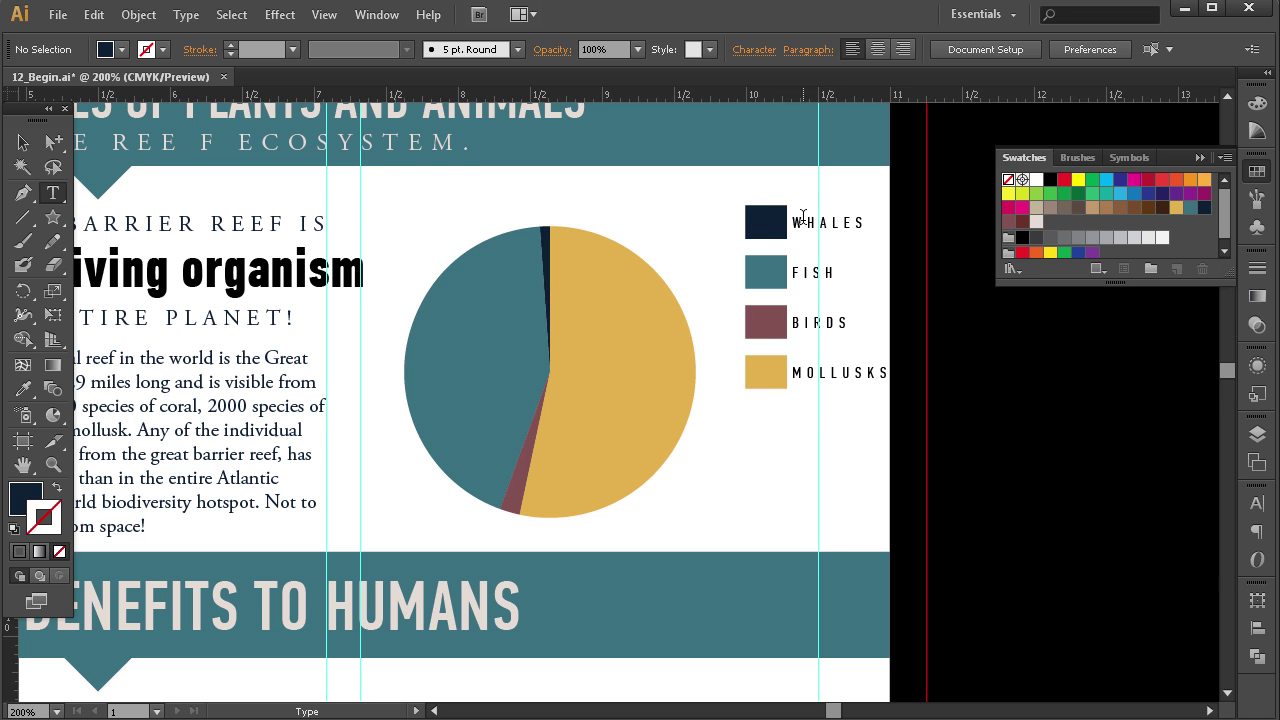
{"action": "left_click_drag", "start_coordinate": [794, 221], "coordinate": [868, 223]}
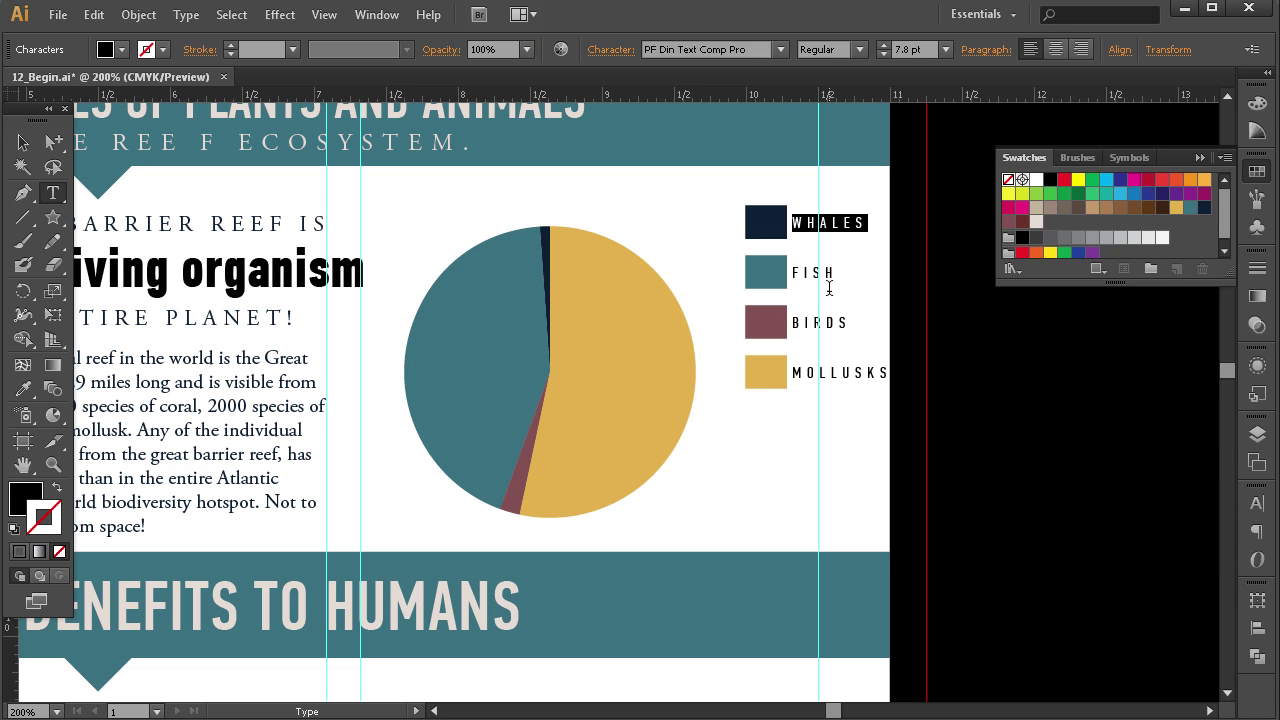
{"action": "left_click", "coordinate": [883, 45]}
{"action": "left_click", "coordinate": [883, 45]}
{"action": "left_click_drag", "start_coordinate": [794, 272], "coordinate": [838, 272]}
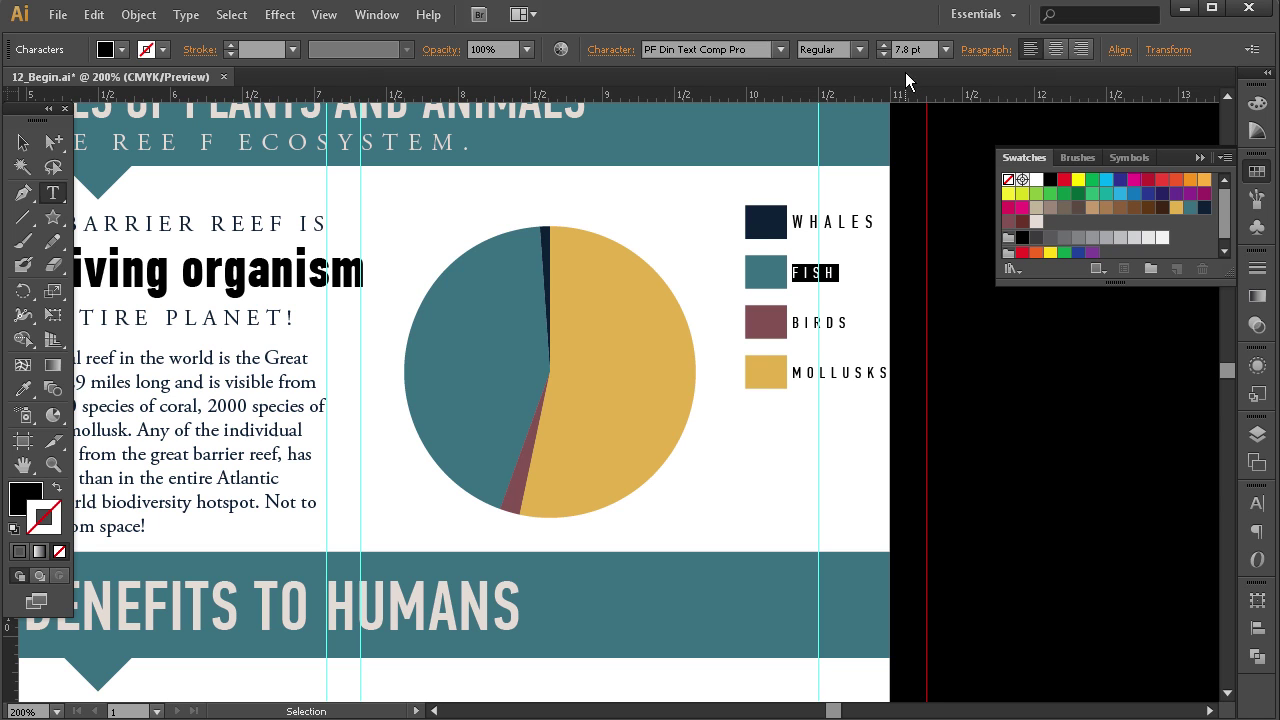
{"action": "left_click", "coordinate": [883, 45]}
Set the font size of the Birds and Mollusks legend labels to 9 pt.
{"action": "double_click", "coordinate": [822, 316]}
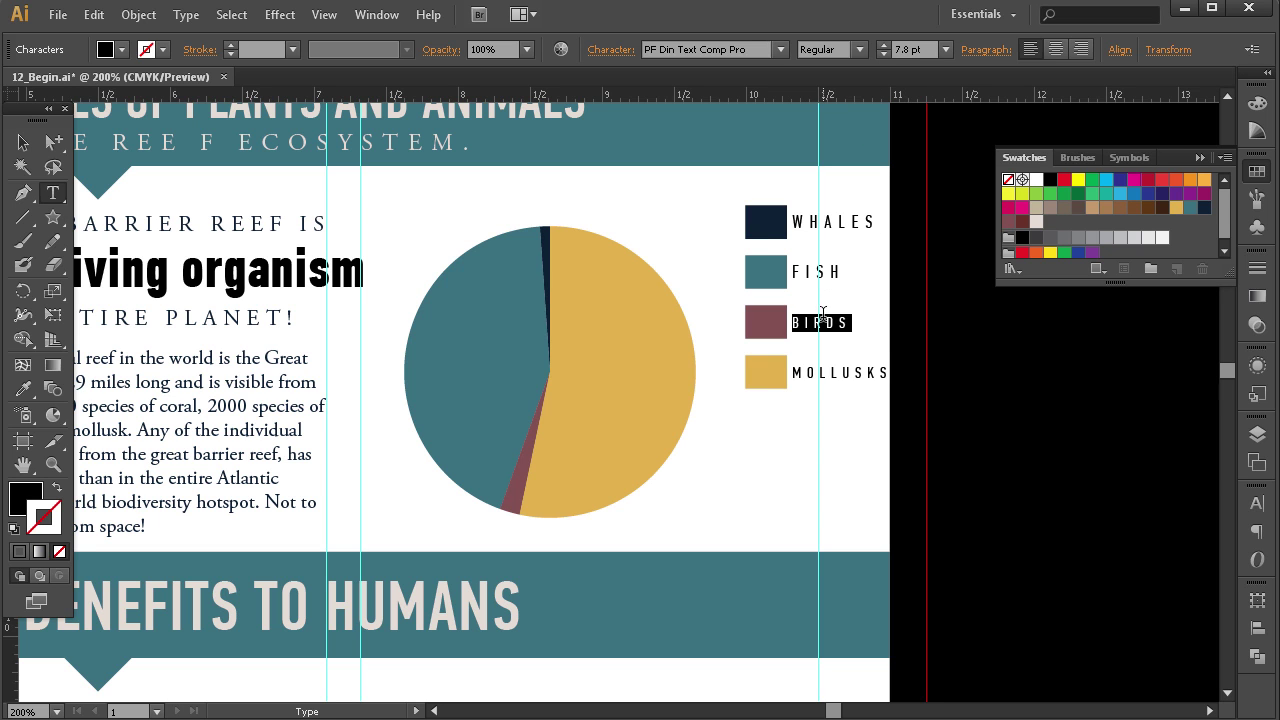
{"action": "left_click", "coordinate": [883, 45]}
{"action": "left_click", "coordinate": [845, 373]}
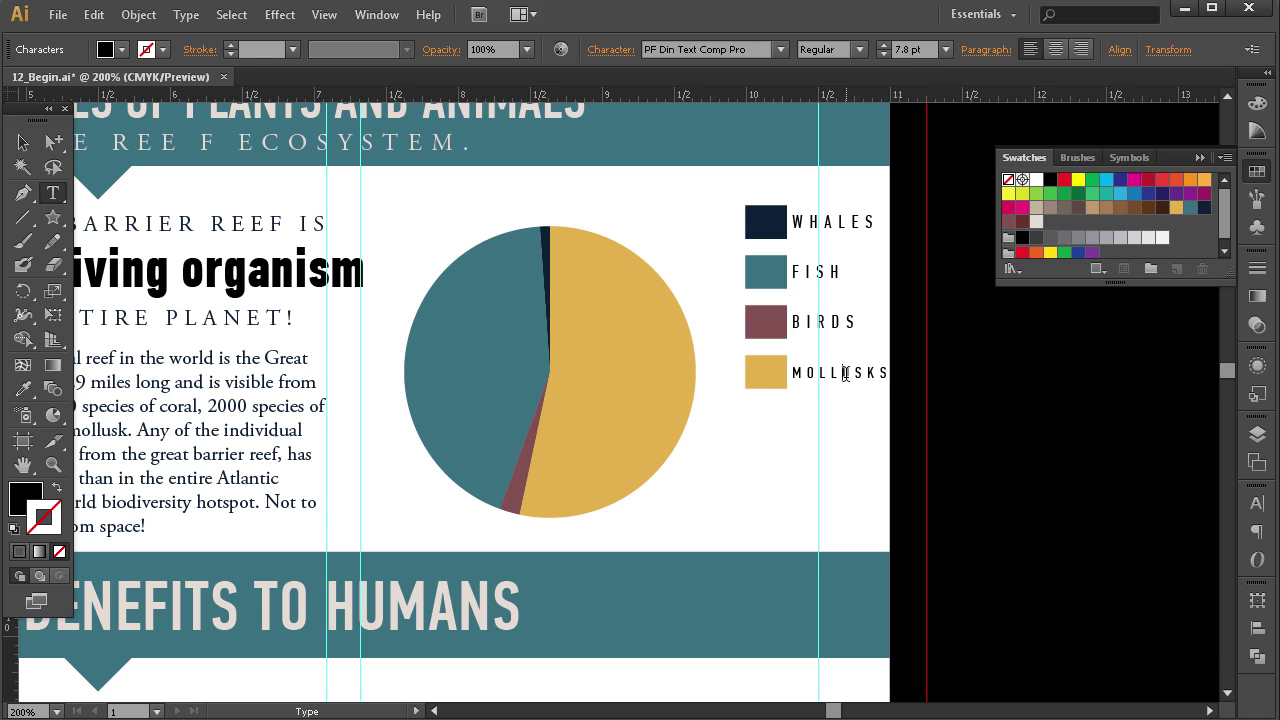
{"action": "double_click", "coordinate": [845, 373]}
{"action": "left_click", "coordinate": [883, 45]}
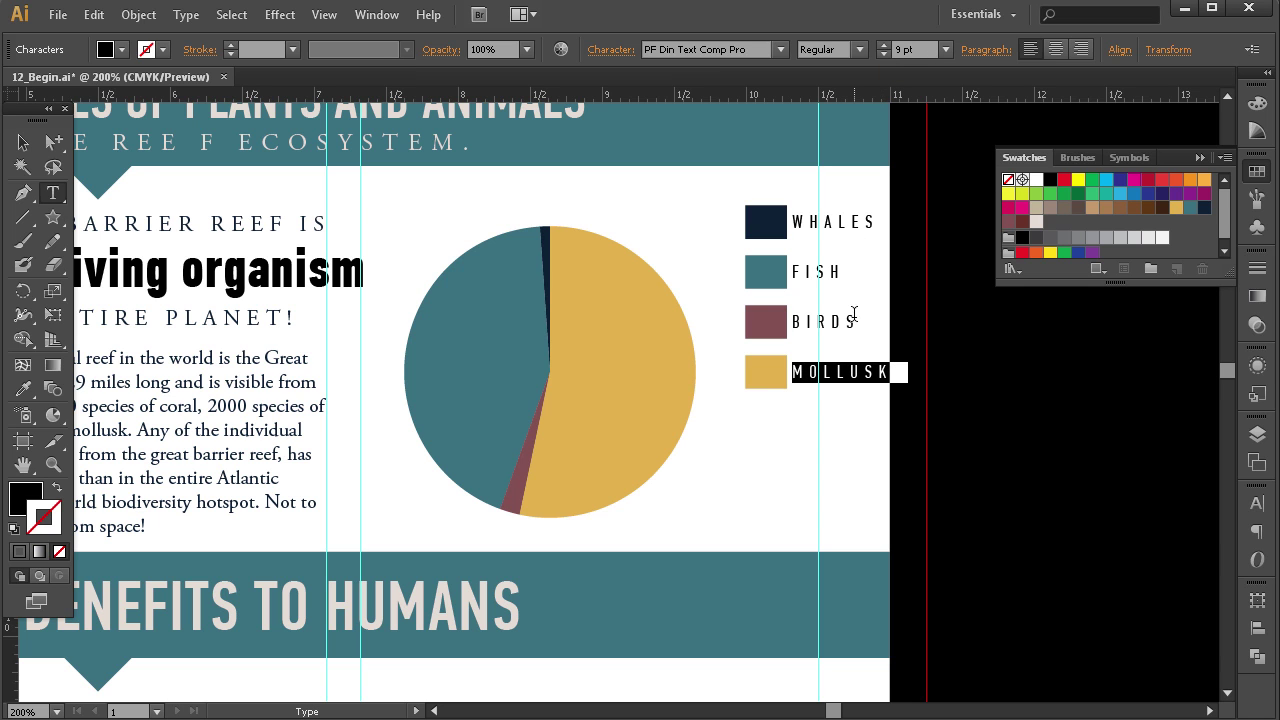
Ungroup the pie graph into ordinary artwork, accepting the loss of its graph data and style.
{"action": "left_click", "coordinate": [22, 142]}
{"action": "left_click", "coordinate": [613, 428]}
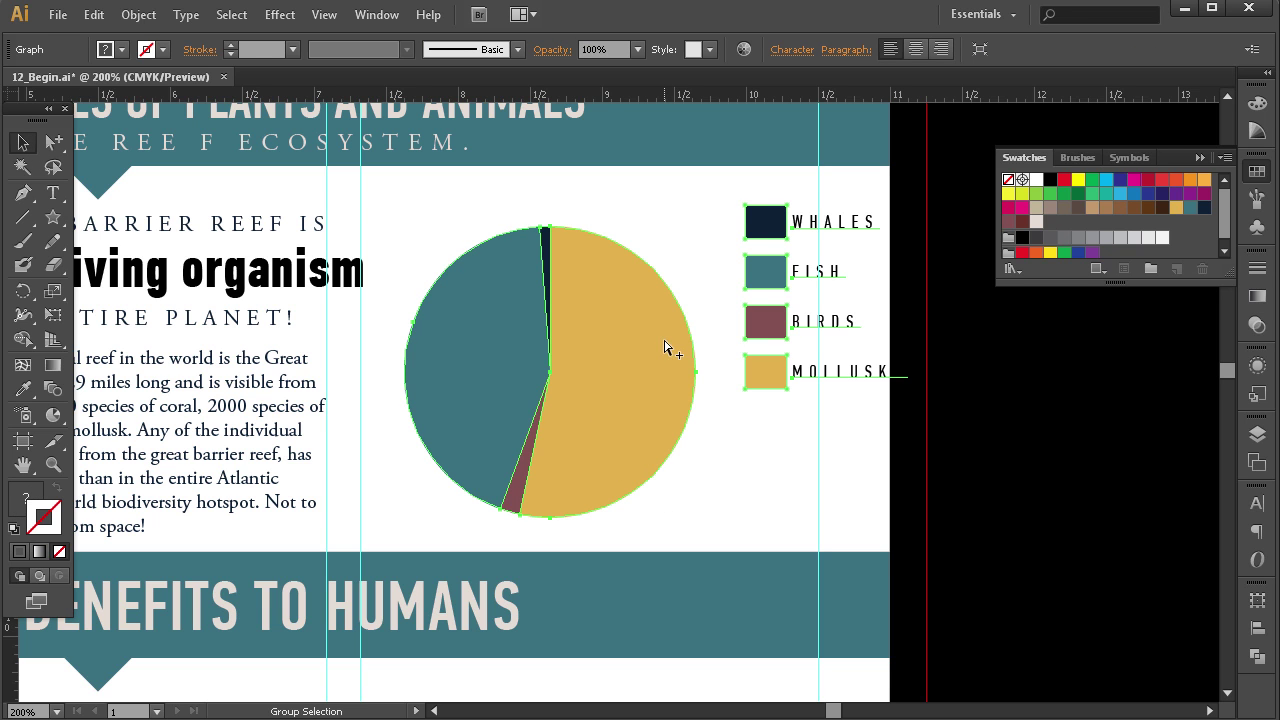
{"action": "key", "text": "ctrl+shift+g"}
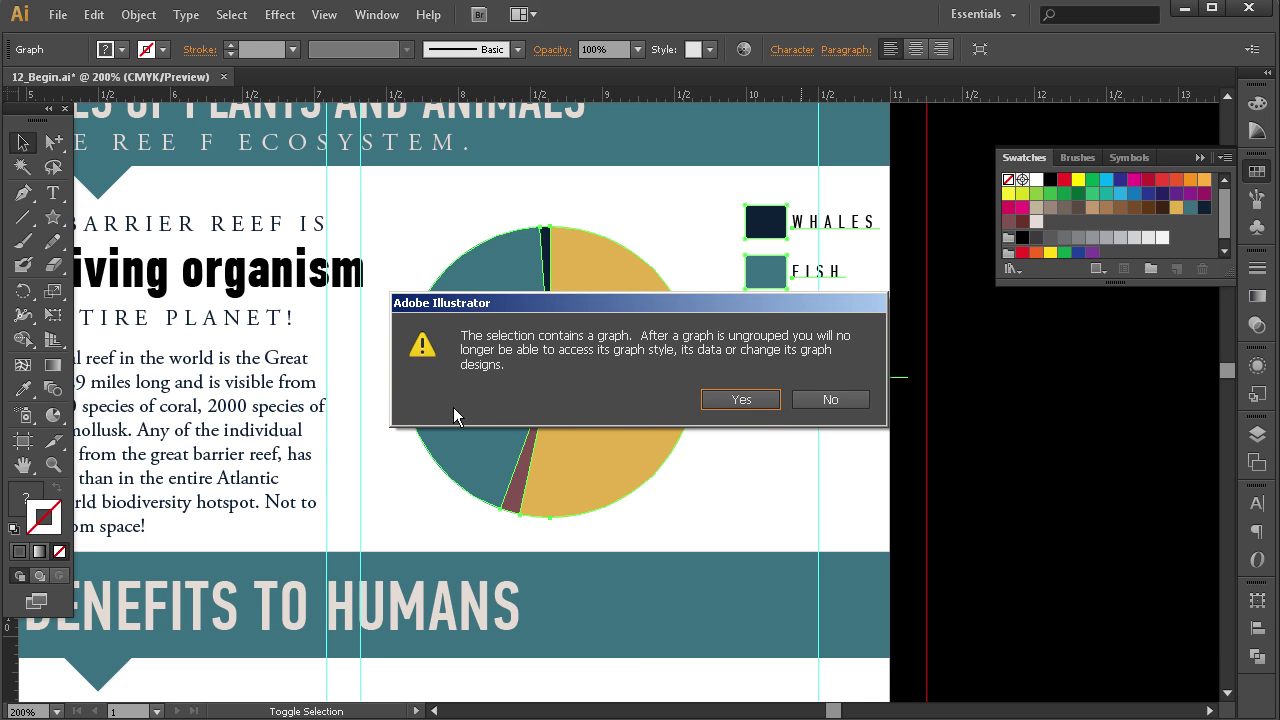
{"action": "left_click", "coordinate": [742, 400]}
{"action": "left_click", "coordinate": [766, 443]}
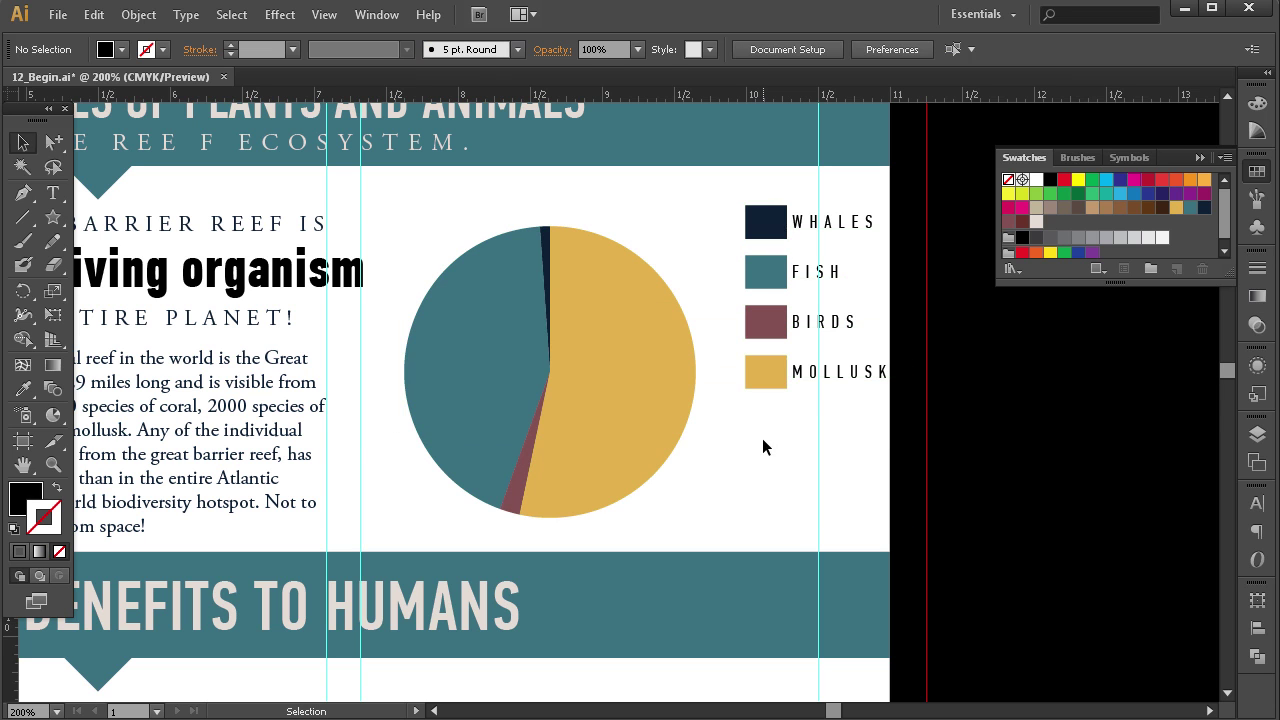
Ungroup the graph shapes further, separating the Whales, Fish, Birds and Mollusks legend boxes from their pie wedges.
{"action": "left_click", "coordinate": [780, 372]}
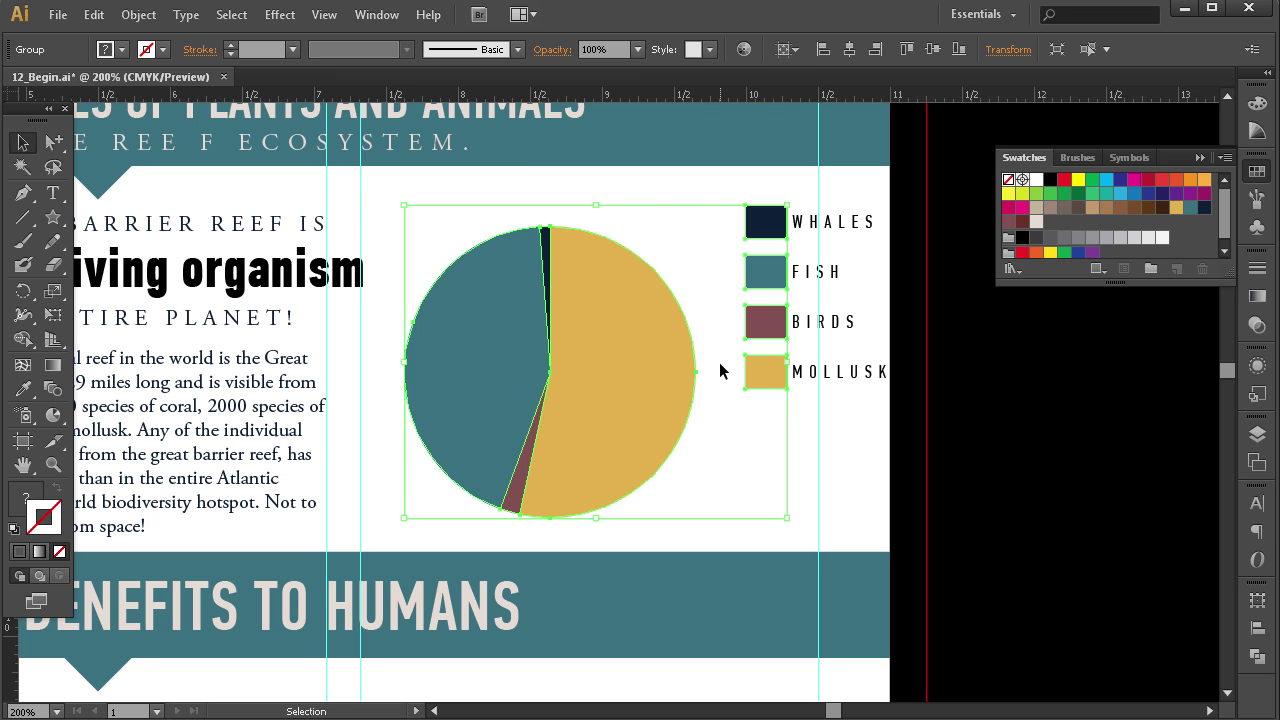
{"action": "key", "text": "ctrl"}
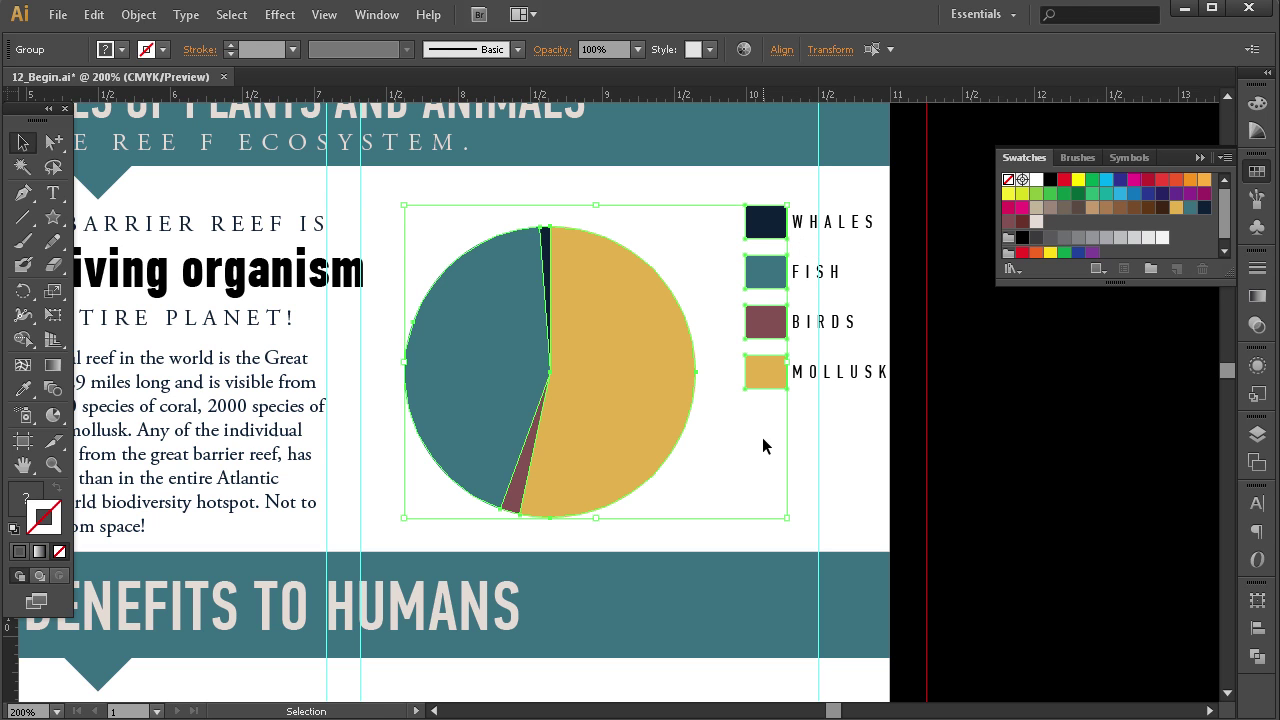
{"action": "left_click", "coordinate": [766, 443]}
{"action": "left_click", "coordinate": [810, 225]}
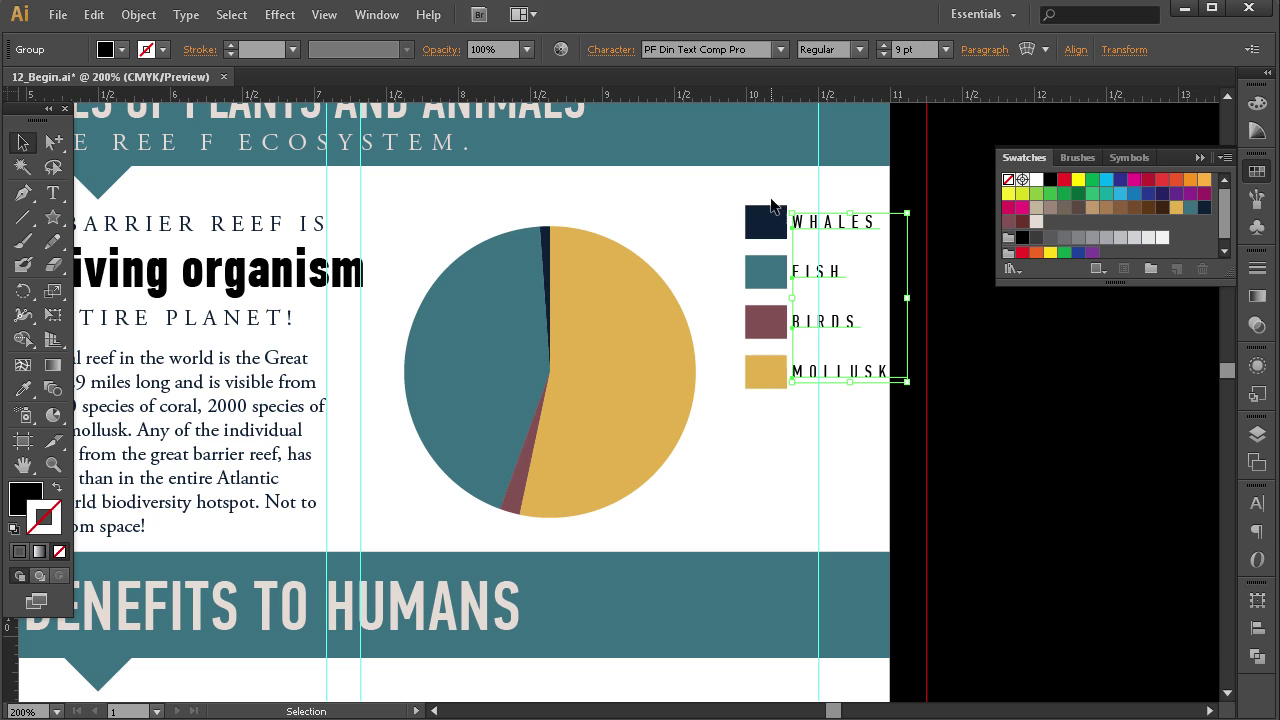
{"action": "left_click_drag", "start_coordinate": [747, 186], "coordinate": [795, 408]}
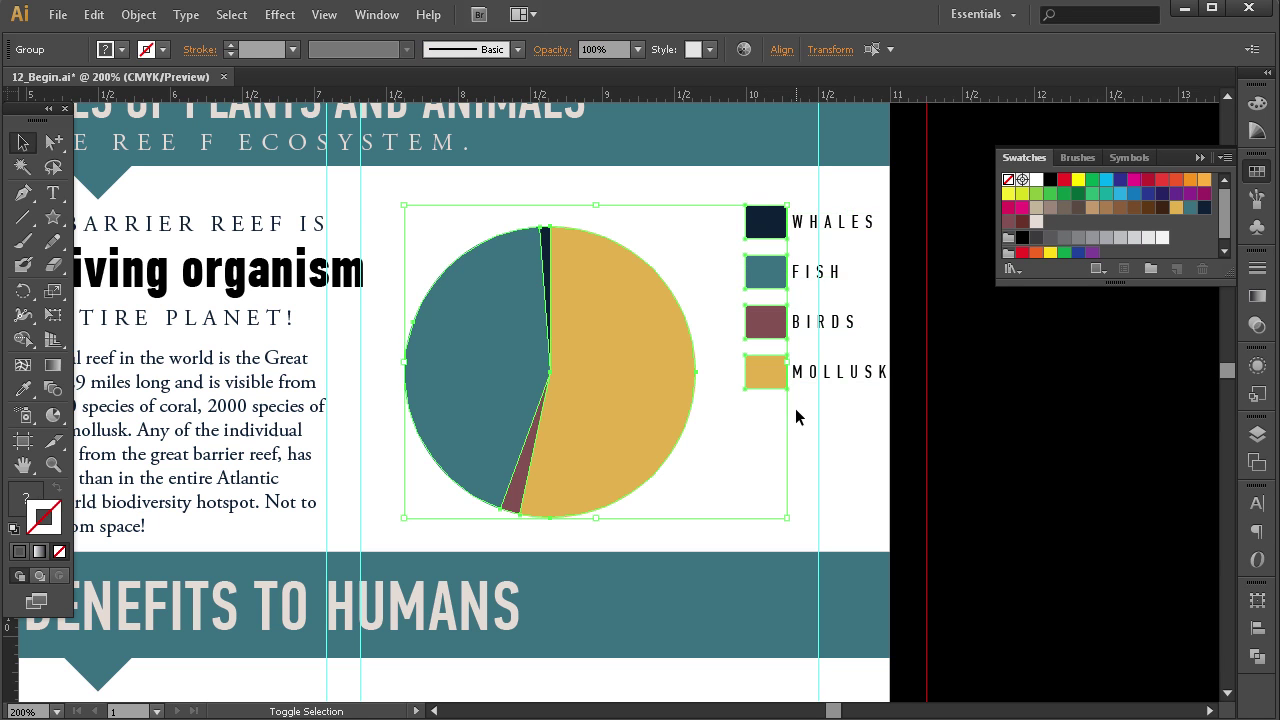
{"action": "double_click", "coordinate": [766, 222]}
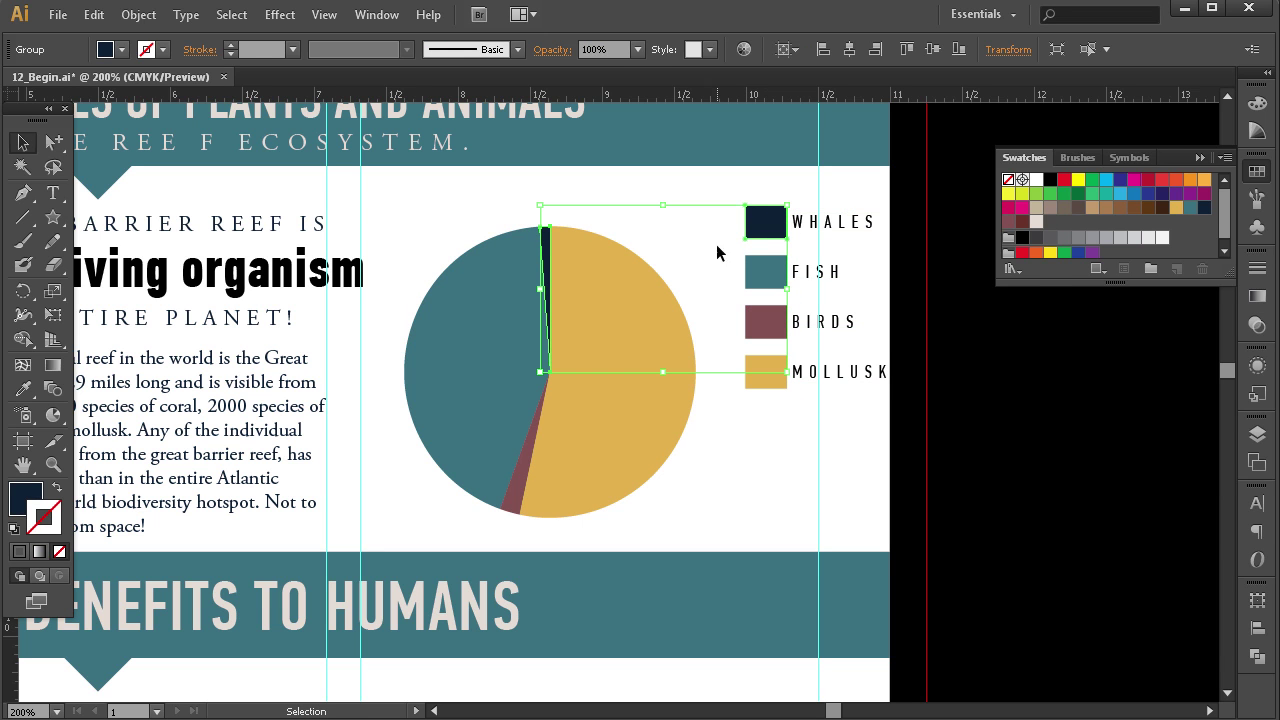
{"action": "left_click", "coordinate": [766, 271], "text": "shift"}
{"action": "double_click", "coordinate": [766, 321]}
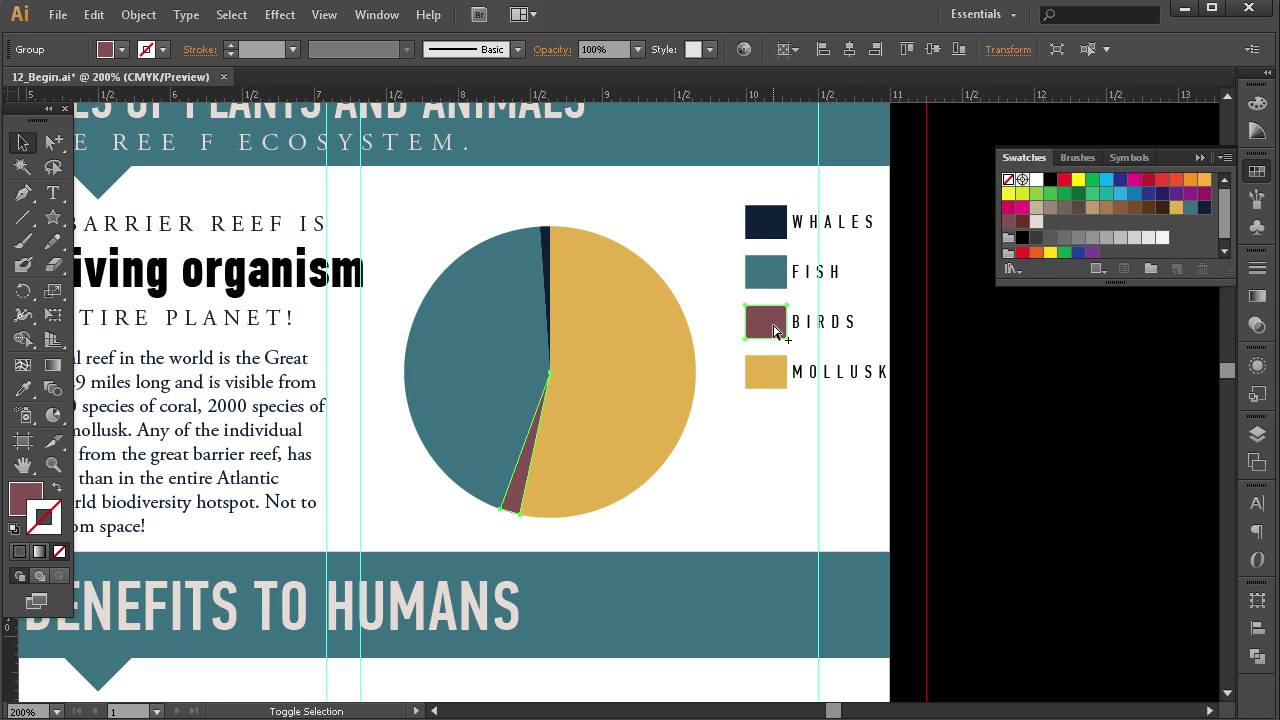
{"action": "double_click", "coordinate": [766, 369]}
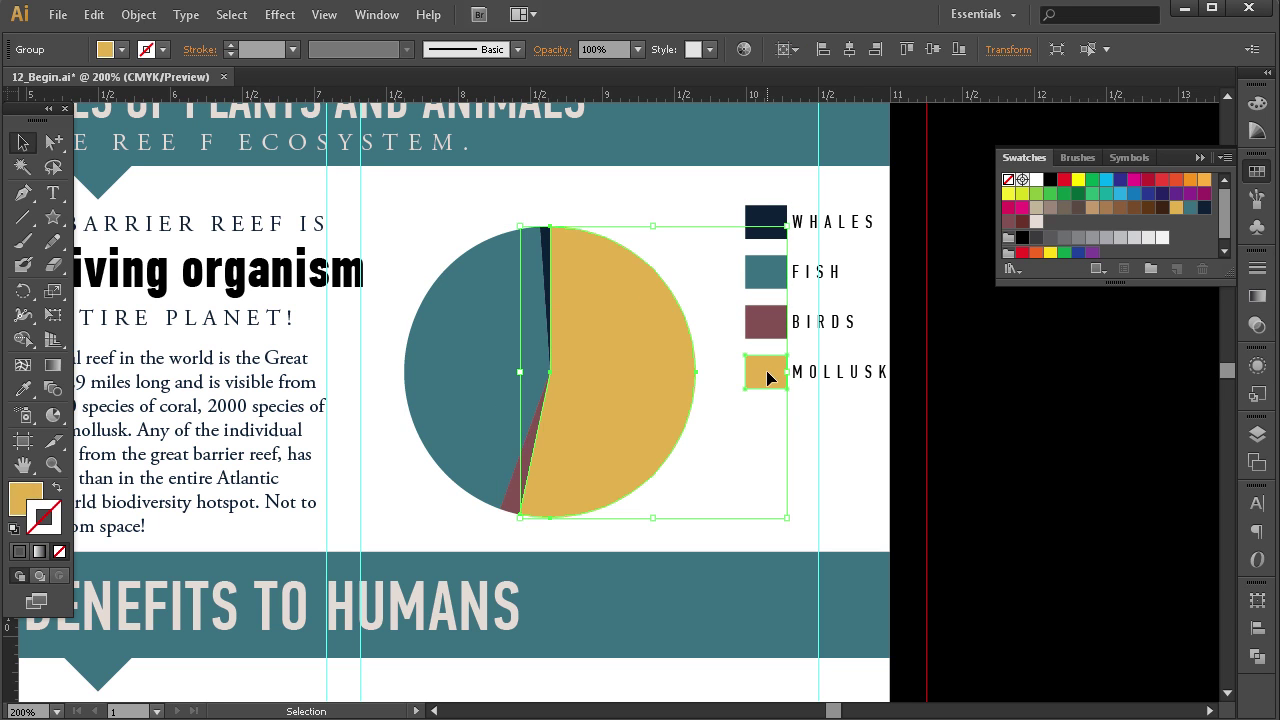
{"action": "left_click", "coordinate": [753, 455]}
Group the four legend boxes with their labels and move the legend to the pie's left side.
{"action": "left_click", "coordinate": [527, 344]}
{"action": "left_click_drag", "start_coordinate": [733, 184], "coordinate": [867, 464]}
{"action": "key", "text": "ctrl+g"}
{"action": "left_click", "coordinate": [858, 490]}
{"action": "left_click_drag", "start_coordinate": [820, 364], "coordinate": [386, 345]}
Select all the pie wedges and move the pie right until its edge meets the vertical guide near 10.5 in.
{"action": "left_click", "coordinate": [572, 353]}
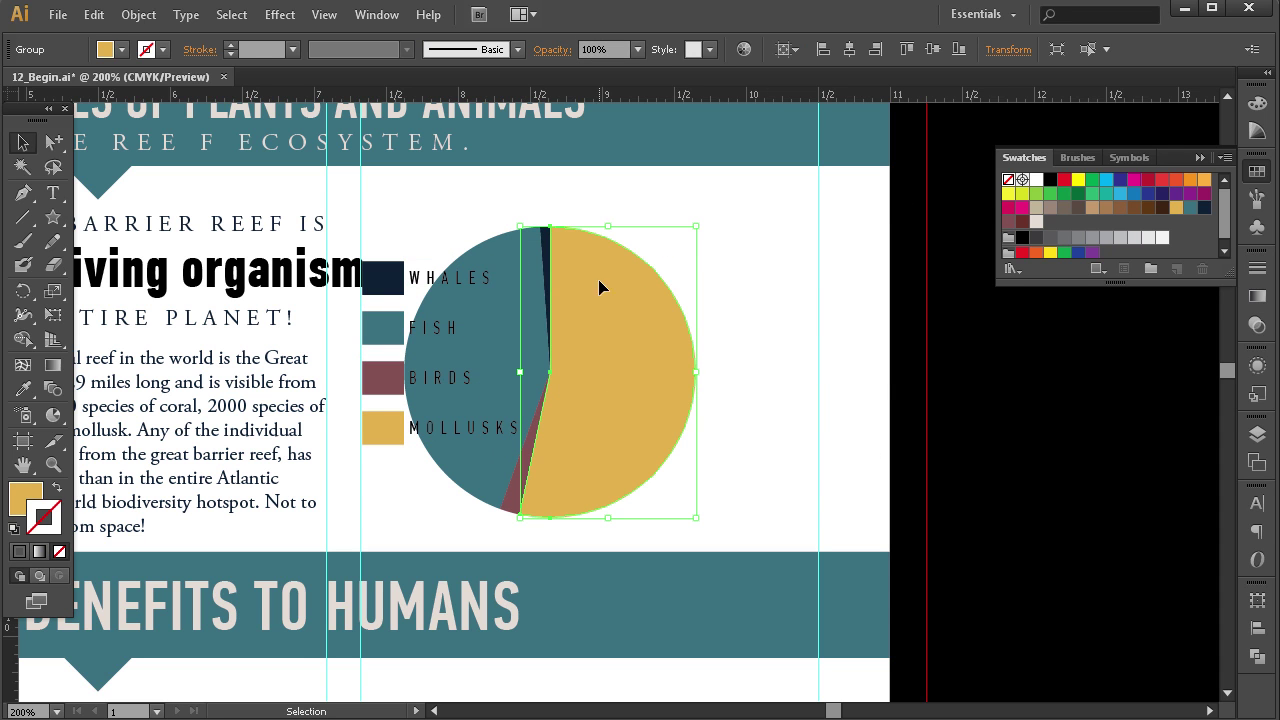
{"action": "left_click", "coordinate": [534, 494], "text": "ctrl"}
{"action": "left_click", "coordinate": [635, 455], "text": "ctrl"}
{"action": "left_click", "coordinate": [740, 377]}
{"action": "left_click_drag", "start_coordinate": [649, 420], "coordinate": [740, 395]}
Position the legend group in the gap left of the pie, vertically centred on it, and fine-tune it with small nudges.
{"action": "left_click", "coordinate": [571, 214]}
{"action": "left_click_drag", "start_coordinate": [384, 350], "coordinate": [401, 369]}
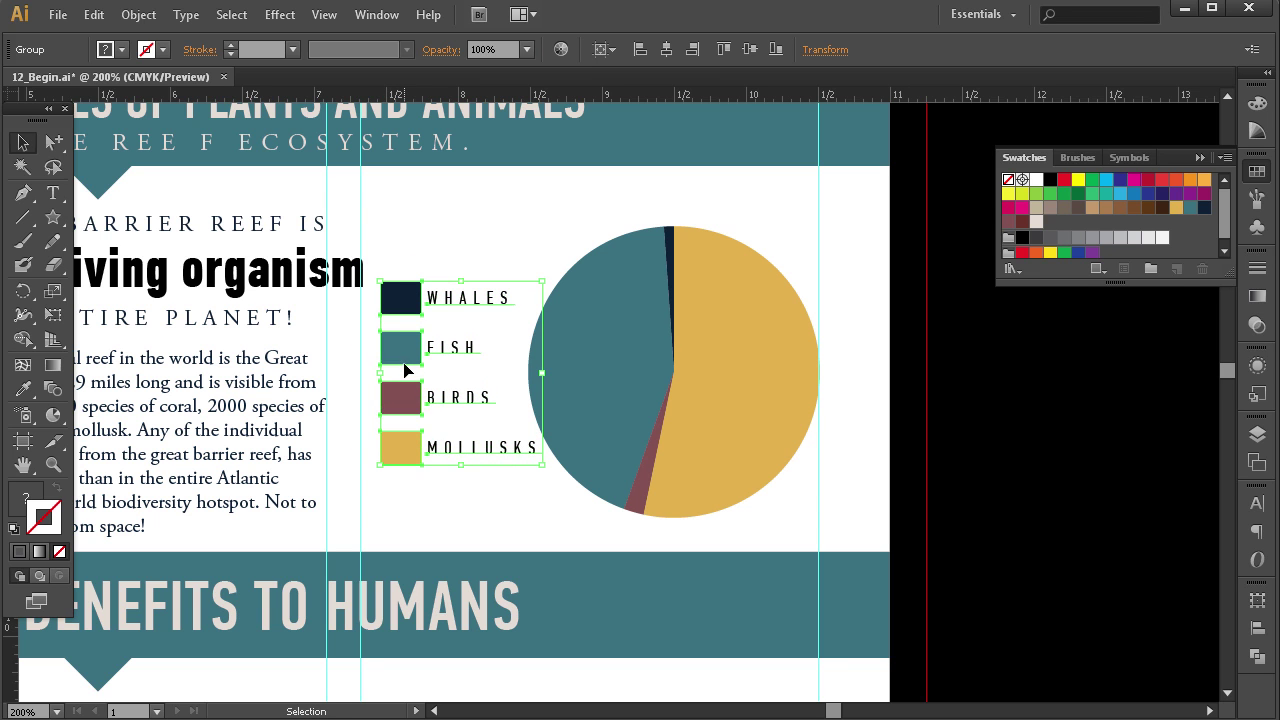
{"action": "left_click", "coordinate": [404, 367]}
{"action": "left_click", "coordinate": [407, 316]}
{"action": "key", "text": "Right"}
{"action": "key", "text": "Down"}
{"action": "key", "text": "Down"}
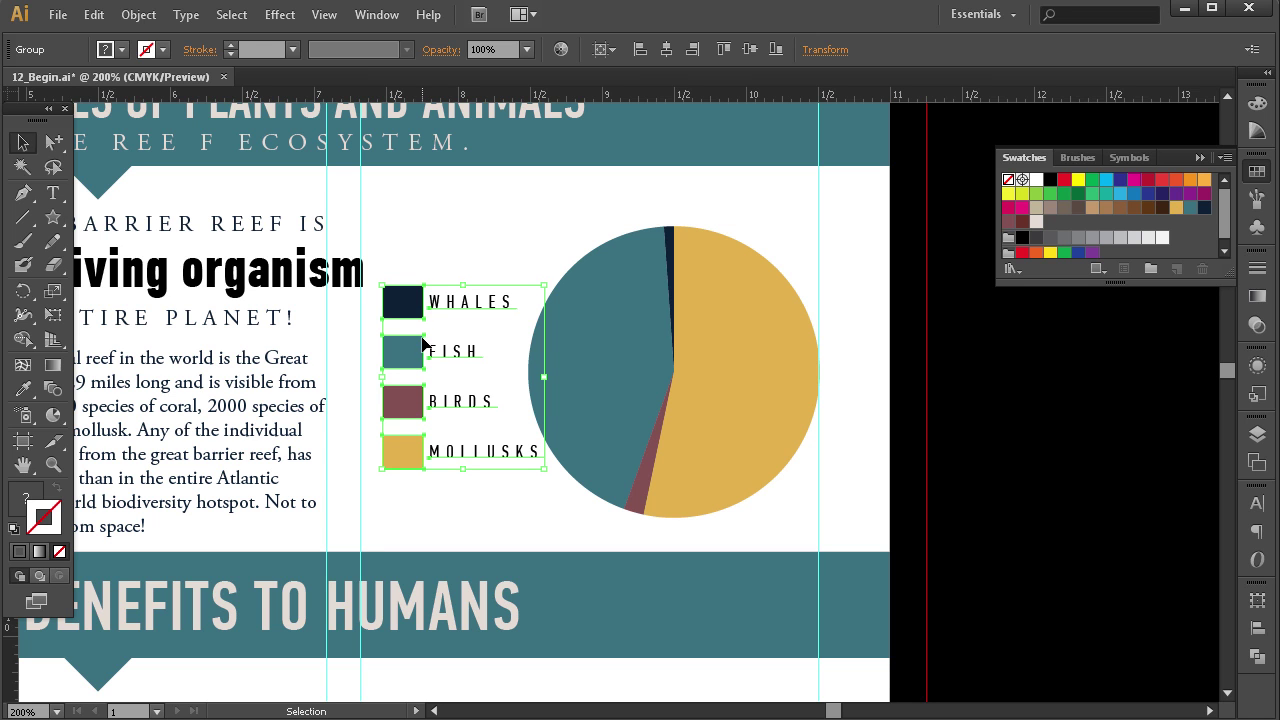
{"action": "left_click", "coordinate": [500, 289]}
{"action": "left_click", "coordinate": [403, 310]}
{"action": "key", "text": "Down"}
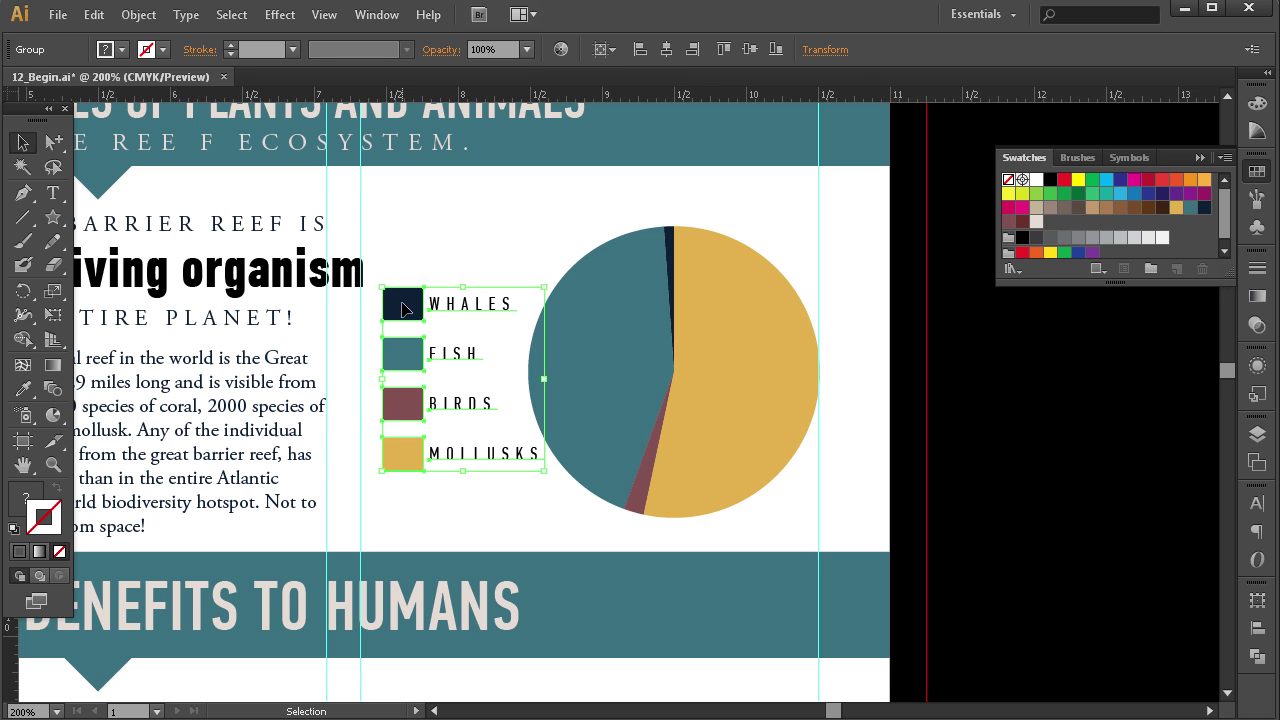
{"action": "left_click", "coordinate": [515, 285]}
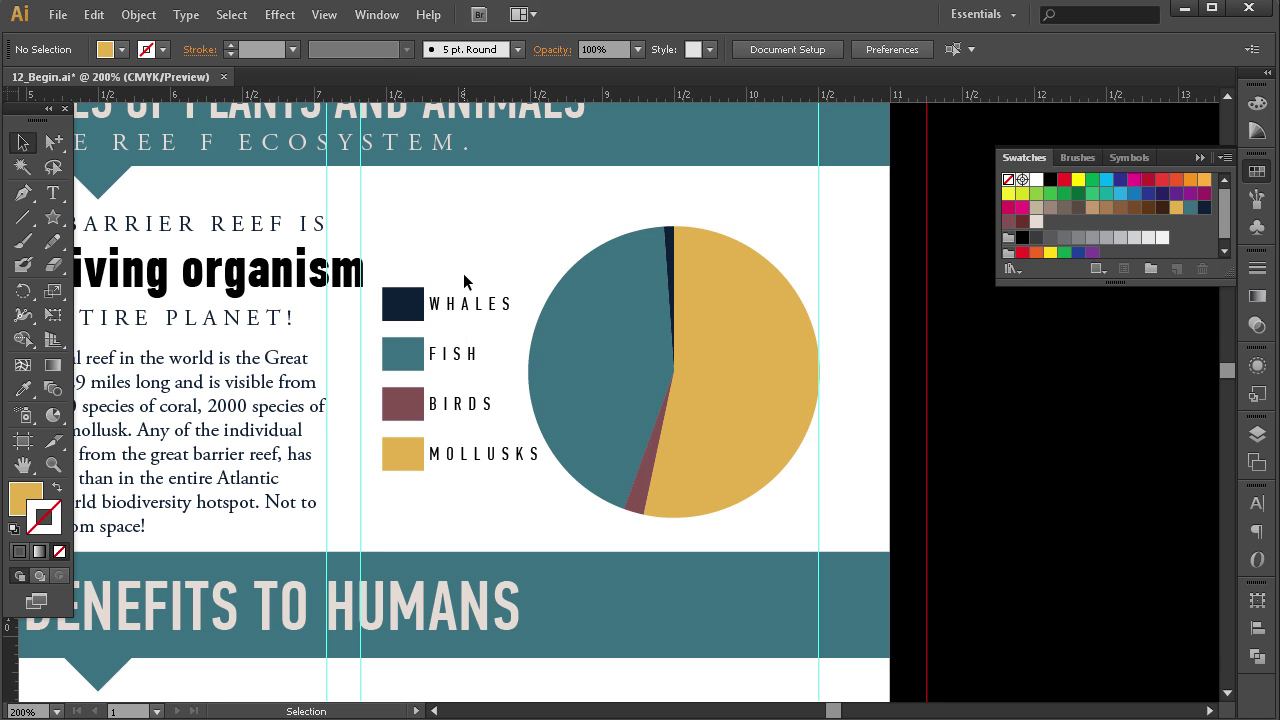
Add a 54% text label above the pie and duplicate it three times in a rough row.
{"action": "left_click", "coordinate": [53, 196]}
{"action": "left_click", "coordinate": [497, 208]}
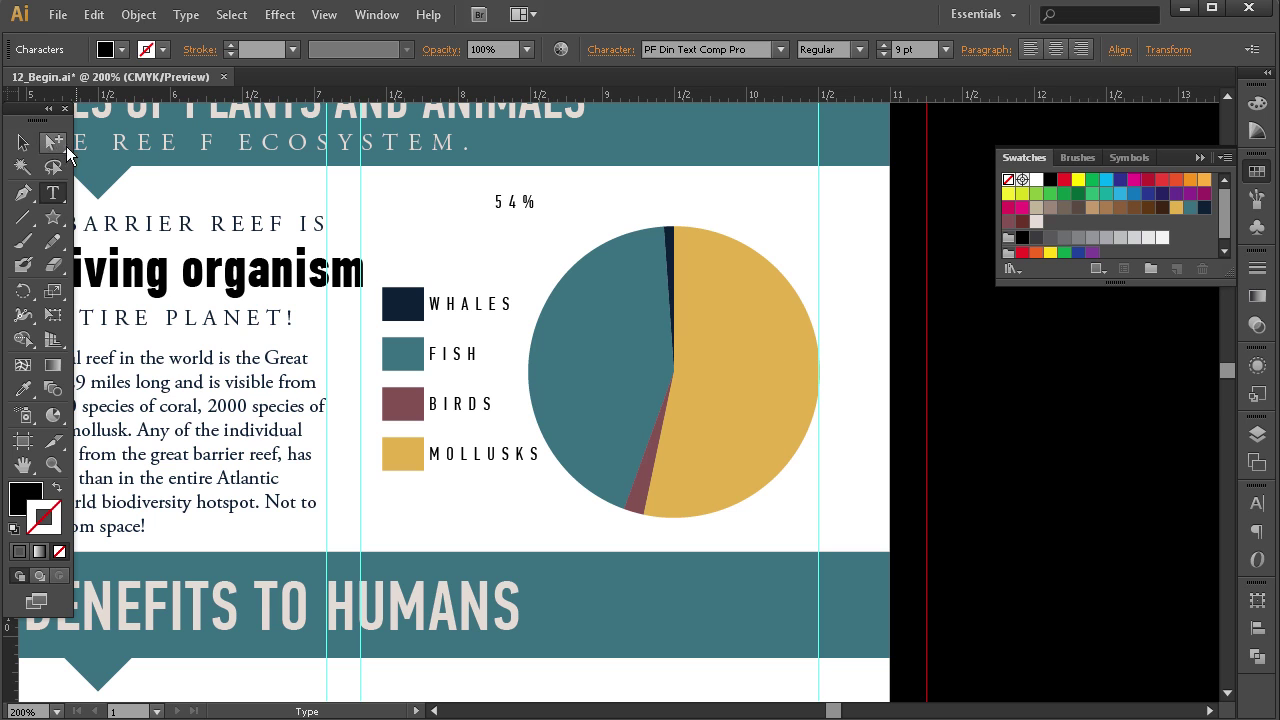
{"action": "left_click", "coordinate": [23, 142]}
{"action": "mouse_move", "coordinate": [528, 207]}
{"action": "left_mouse_down"}
{"action": "mouse_move", "coordinate": [476, 197]}
{"action": "mouse_move", "coordinate": [533, 205]}
{"action": "left_mouse_up"}
{"action": "left_click_drag", "start_coordinate": [530, 203], "coordinate": [687, 193]}
Change the text of the three duplicate percentage labels to 43%, 2% and 1%.
{"action": "left_click", "coordinate": [53, 192]}
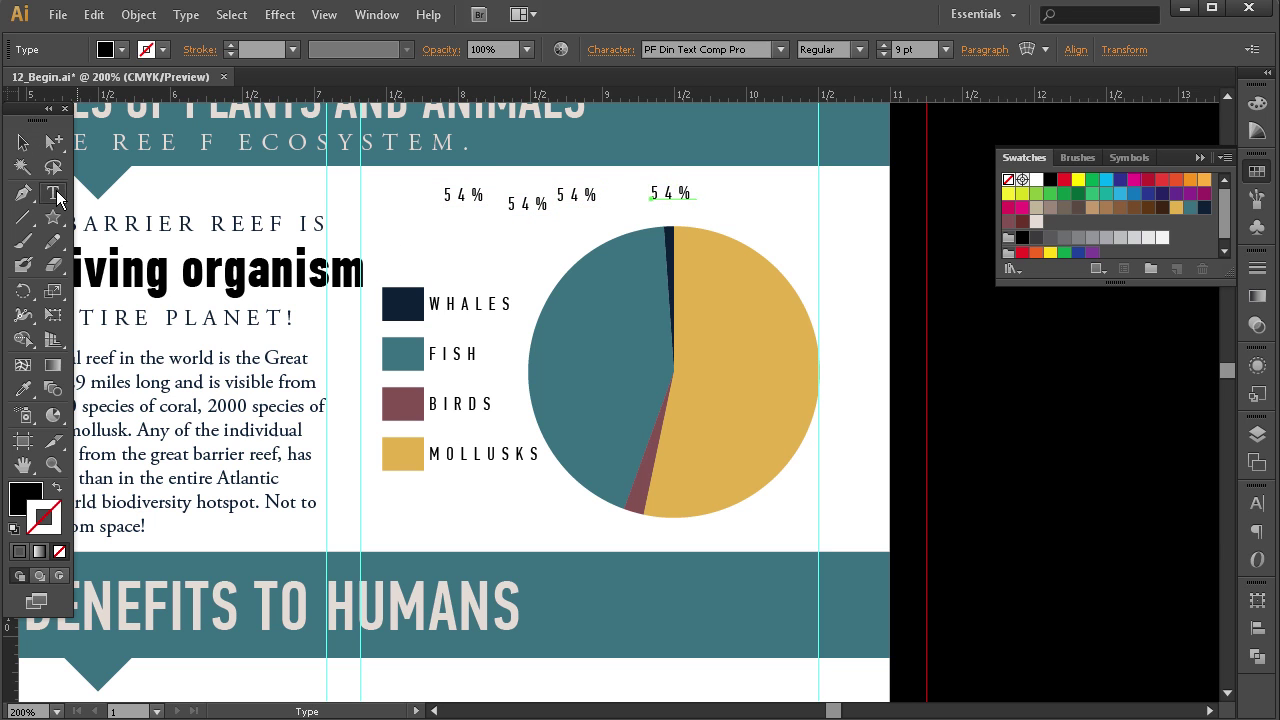
{"action": "double_click", "coordinate": [527, 203]}
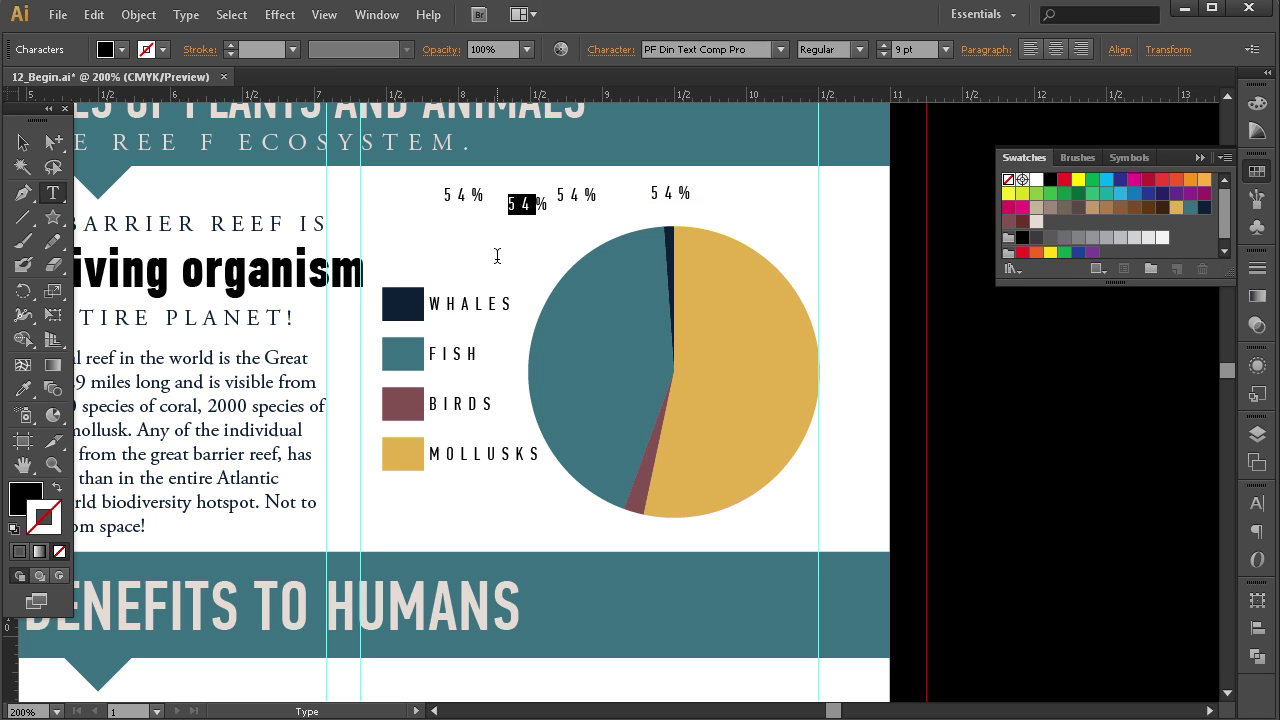
{"action": "type", "text": "43"}
{"action": "left_click_drag", "start_coordinate": [577, 193], "coordinate": [554, 195]}
{"action": "type", "text": "2"}
{"action": "left_click_drag", "start_coordinate": [676, 193], "coordinate": [631, 193]}
{"action": "type", "text": "1"}
Select all four percentage labels and set their font size to 11 pt and tracking to 0.
{"action": "left_click", "coordinate": [22, 142]}
{"action": "left_click_drag", "start_coordinate": [714, 185], "coordinate": [482, 212]}
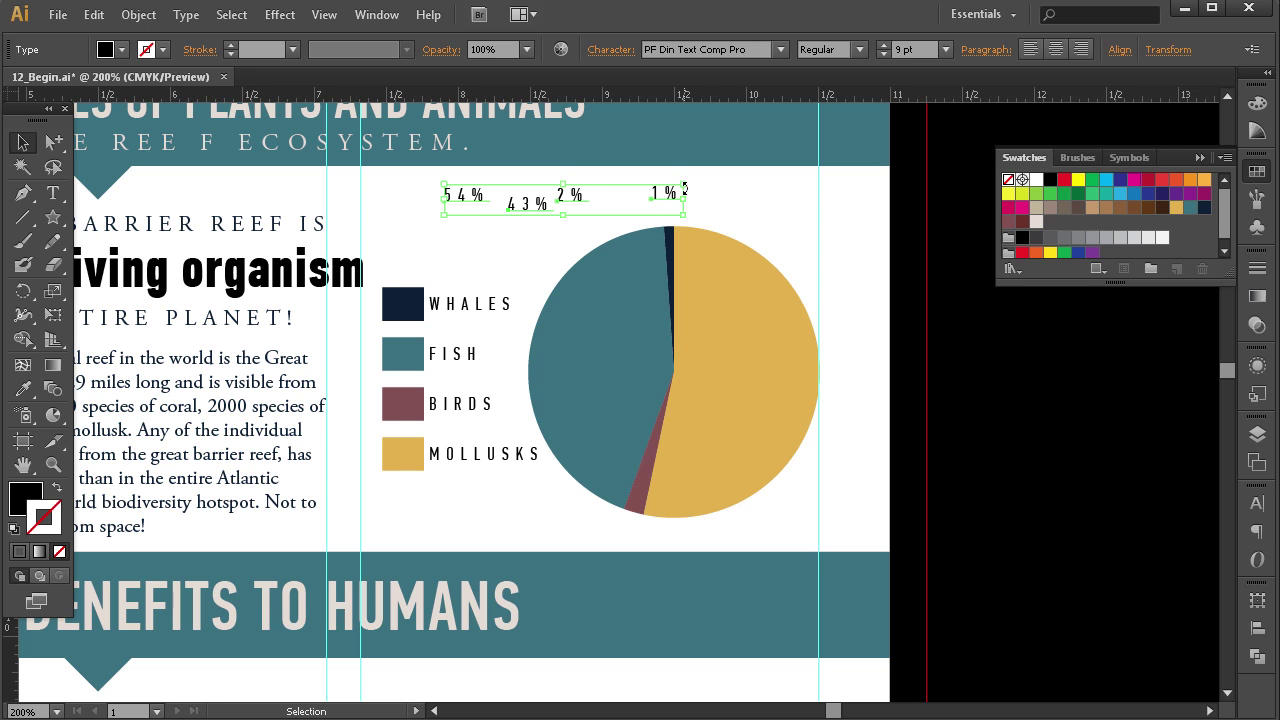
{"action": "left_click", "coordinate": [887, 44]}
{"action": "left_click", "coordinate": [887, 44]}
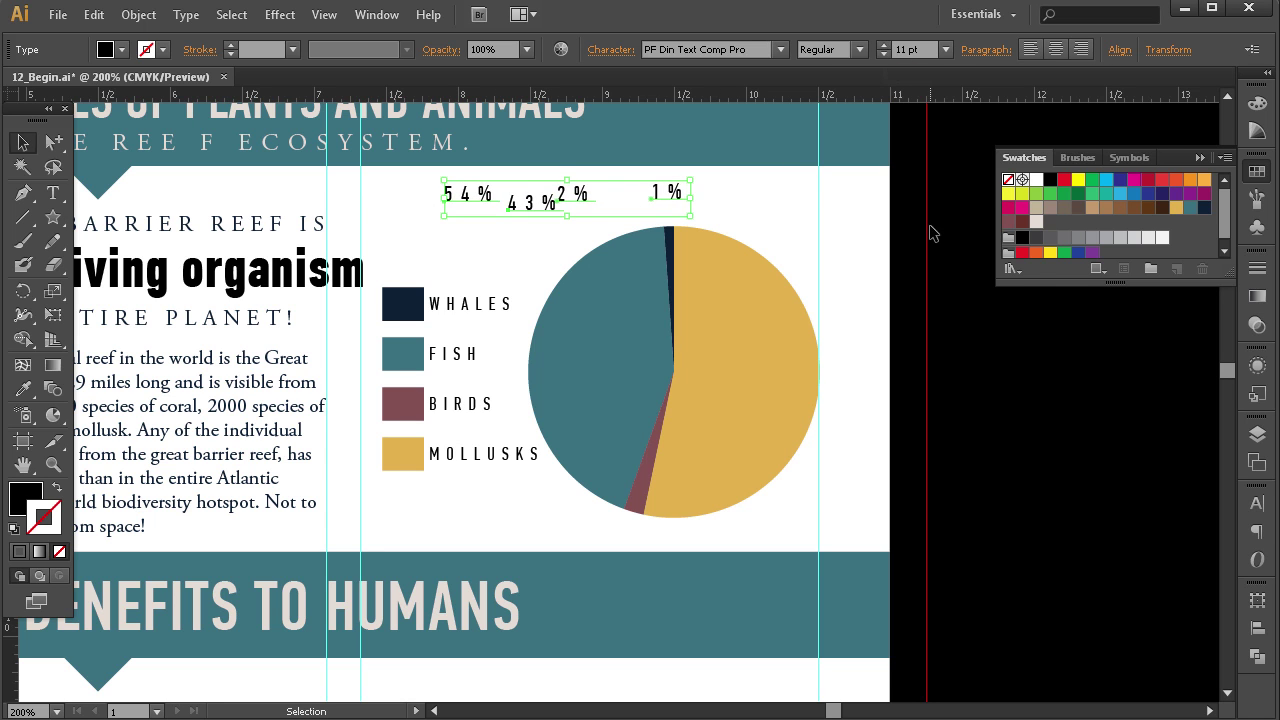
{"action": "left_click", "coordinate": [1256, 504]}
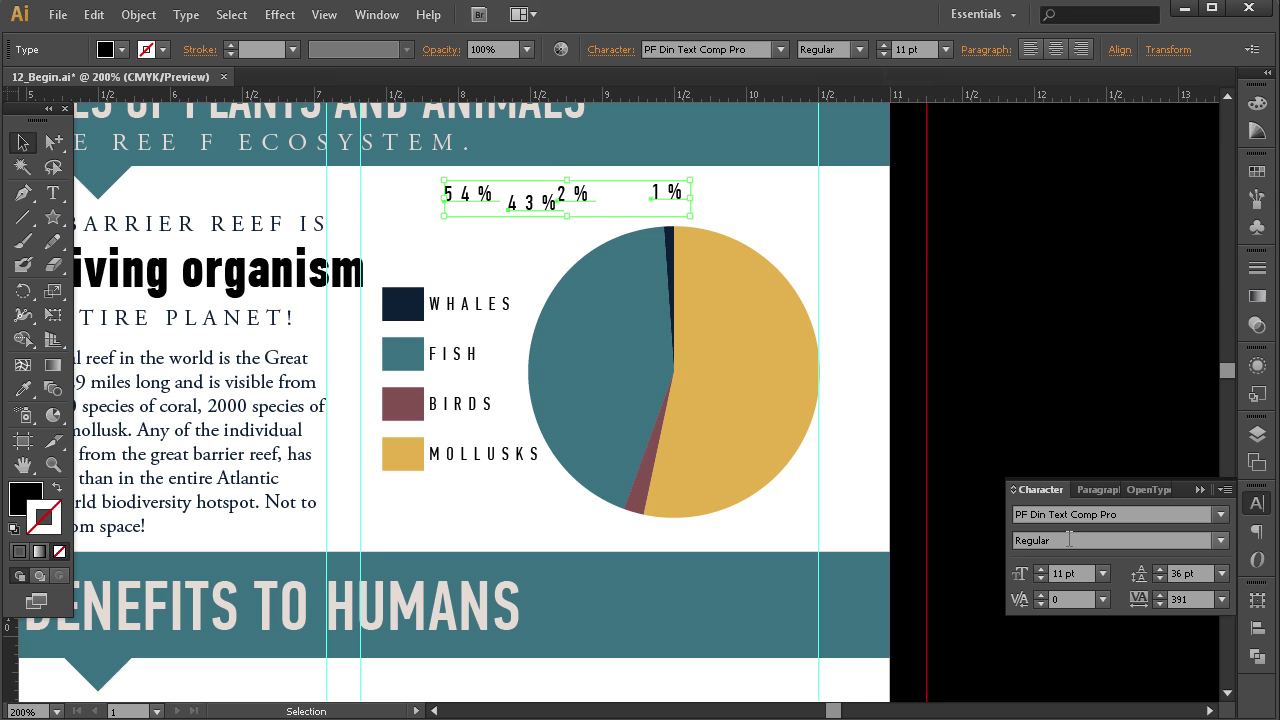
{"action": "left_click", "coordinate": [1159, 604]}
{"action": "left_click", "coordinate": [1221, 599]}
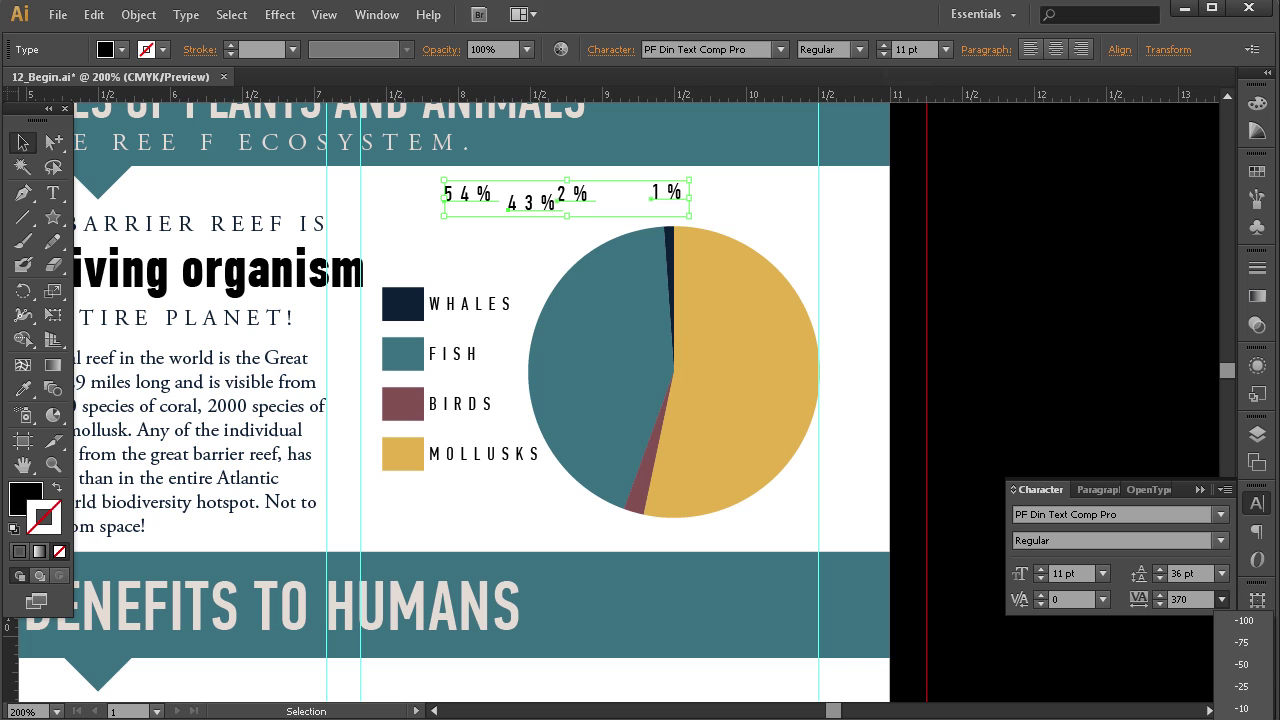
{"action": "left_click", "coordinate": [1240, 625]}
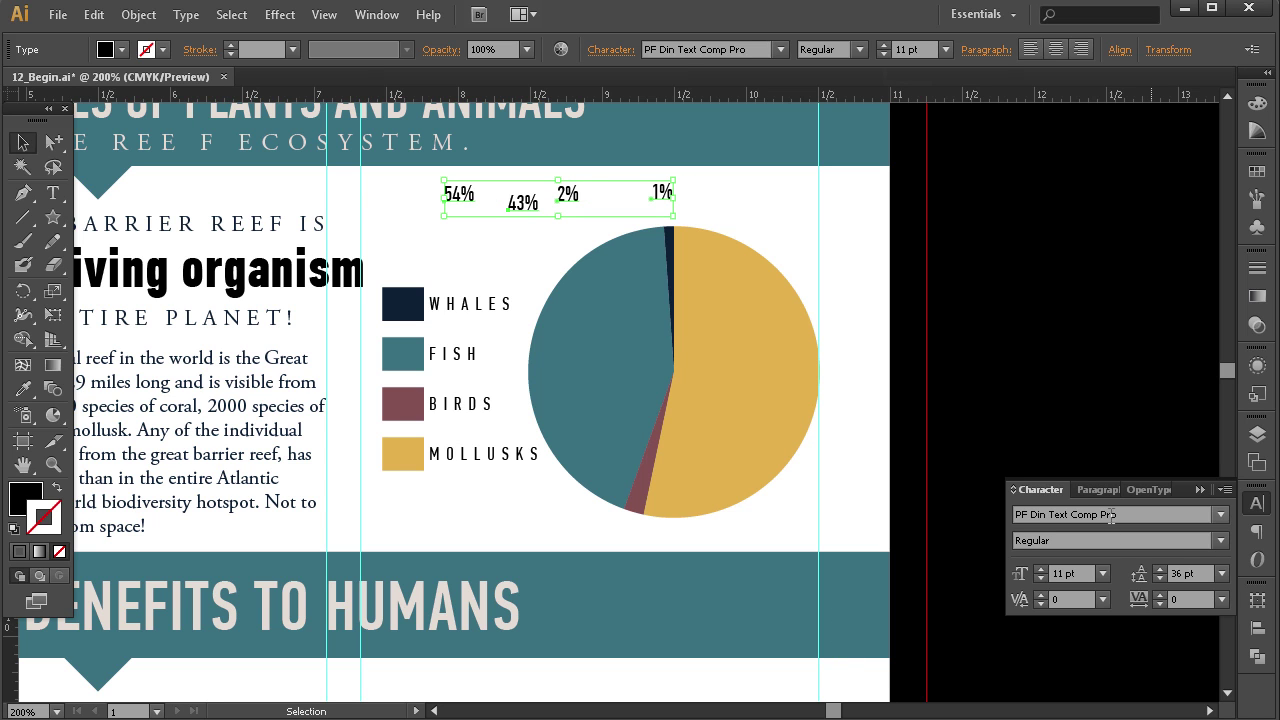
Select the 54% and 43% labels and scale them up to about 29.7 pt.
{"action": "left_click", "coordinate": [717, 208]}
{"action": "left_click", "coordinate": [458, 199]}
{"action": "left_click", "coordinate": [523, 203], "text": "shift"}
{"action": "left_click_drag", "start_coordinate": [538, 212], "coordinate": [610, 293]}
{"action": "left_click_drag", "start_coordinate": [385, 195], "coordinate": [386, 196]}
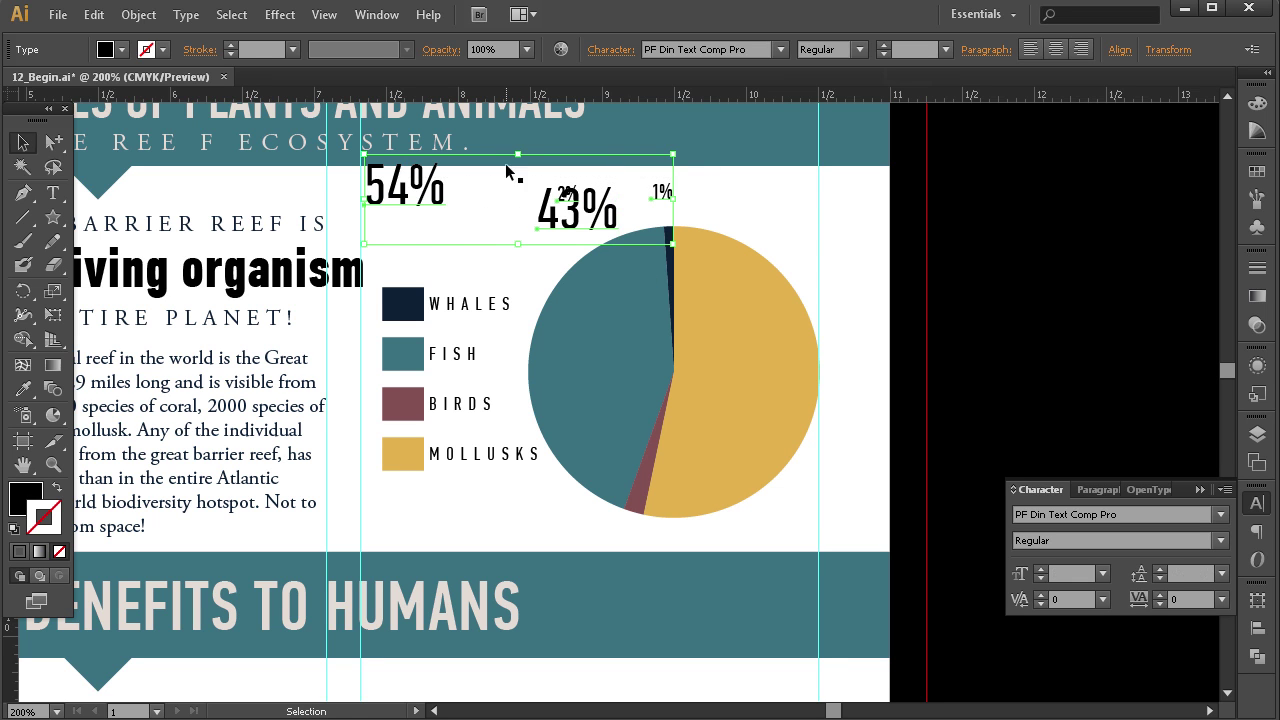
Try the Bold weight on all four percentage labels, settle on Medium, and deselect them.
{"action": "left_click", "coordinate": [863, 51]}
{"action": "left_click", "coordinate": [837, 291]}
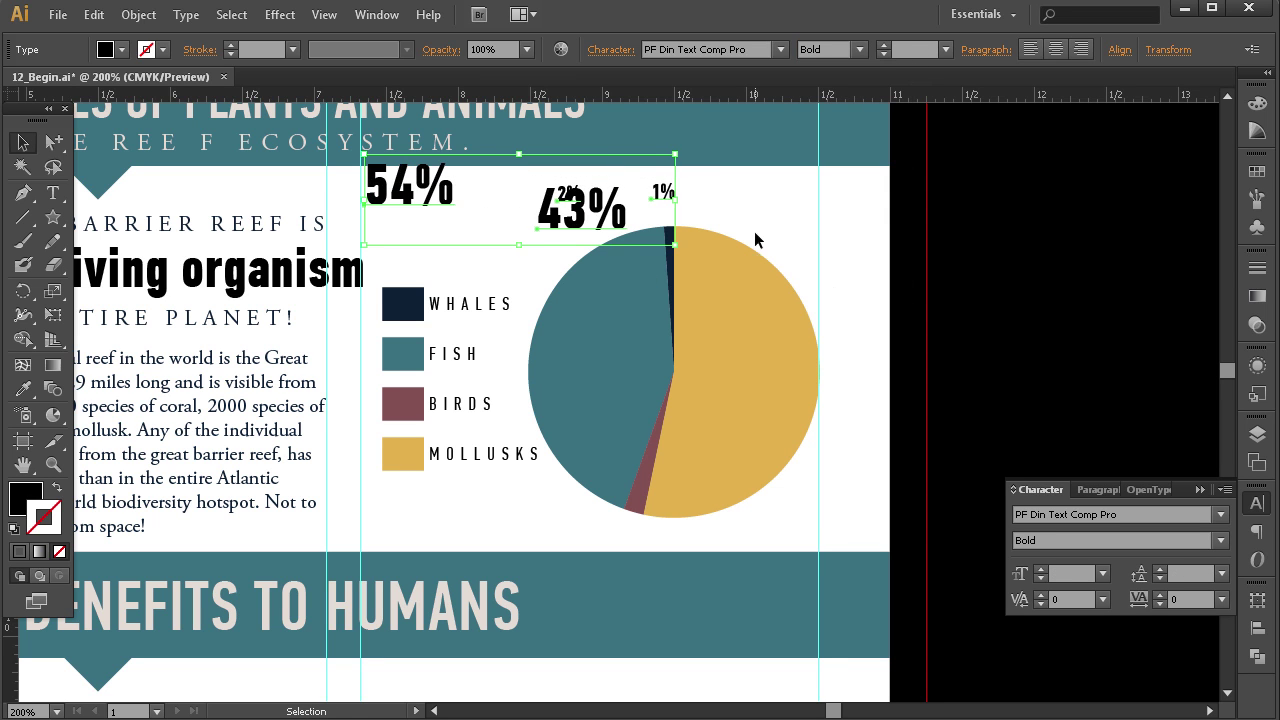
{"action": "left_click", "coordinate": [857, 49]}
{"action": "left_click", "coordinate": [875, 251]}
{"action": "left_click", "coordinate": [790, 269]}
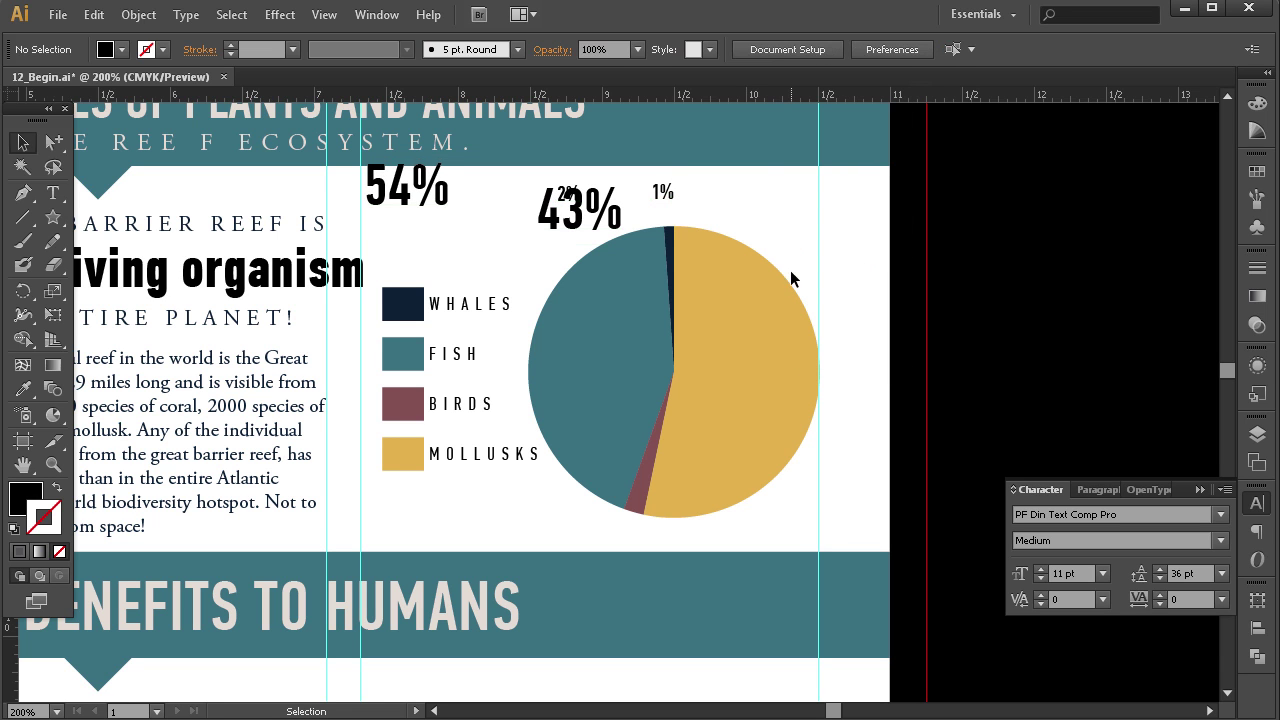
Place the 54% label on the gold wedge and the 43% label on the teal wedge, scaling the 43% label down.
{"action": "left_click_drag", "start_coordinate": [430, 205], "coordinate": [738, 378]}
{"action": "left_click_drag", "start_coordinate": [550, 208], "coordinate": [566, 370]}
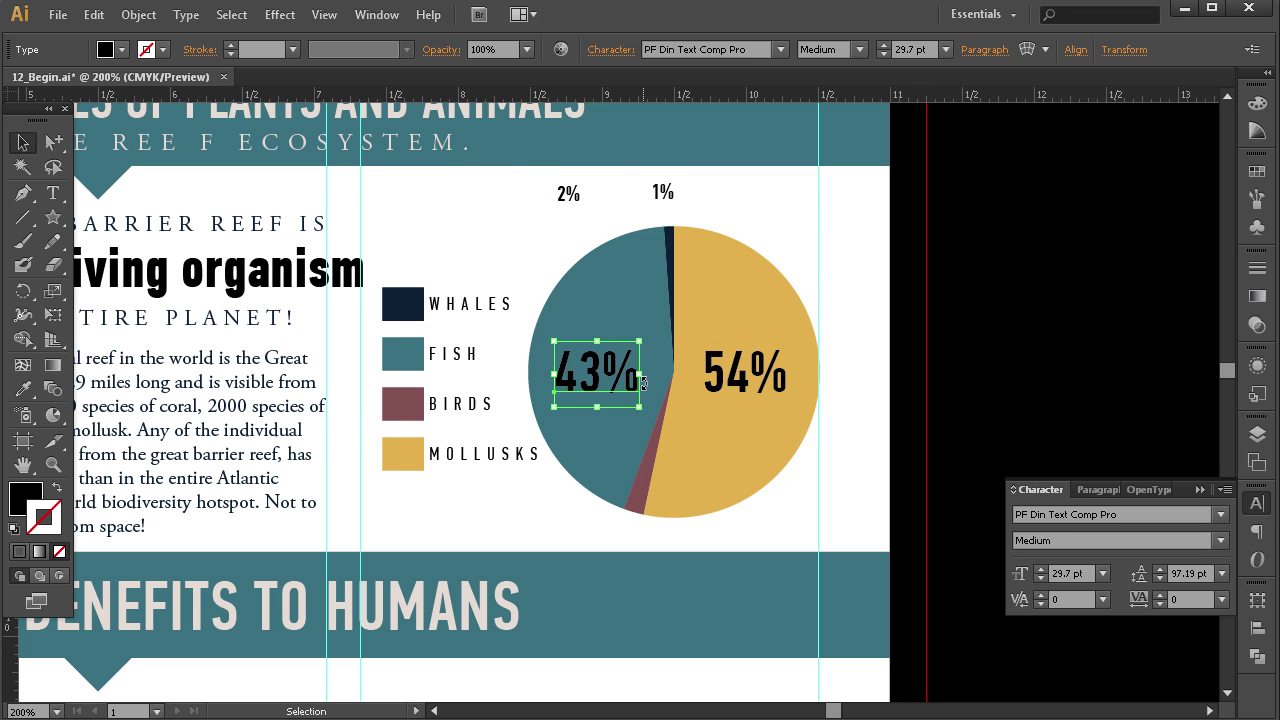
{"action": "left_click_drag", "start_coordinate": [642, 409], "coordinate": [626, 395]}
{"action": "mouse_move", "coordinate": [737, 375]}
{"action": "left_mouse_down"}
{"action": "mouse_move", "coordinate": [647, 388]}
{"action": "mouse_move", "coordinate": [742, 393]}
{"action": "left_mouse_up"}
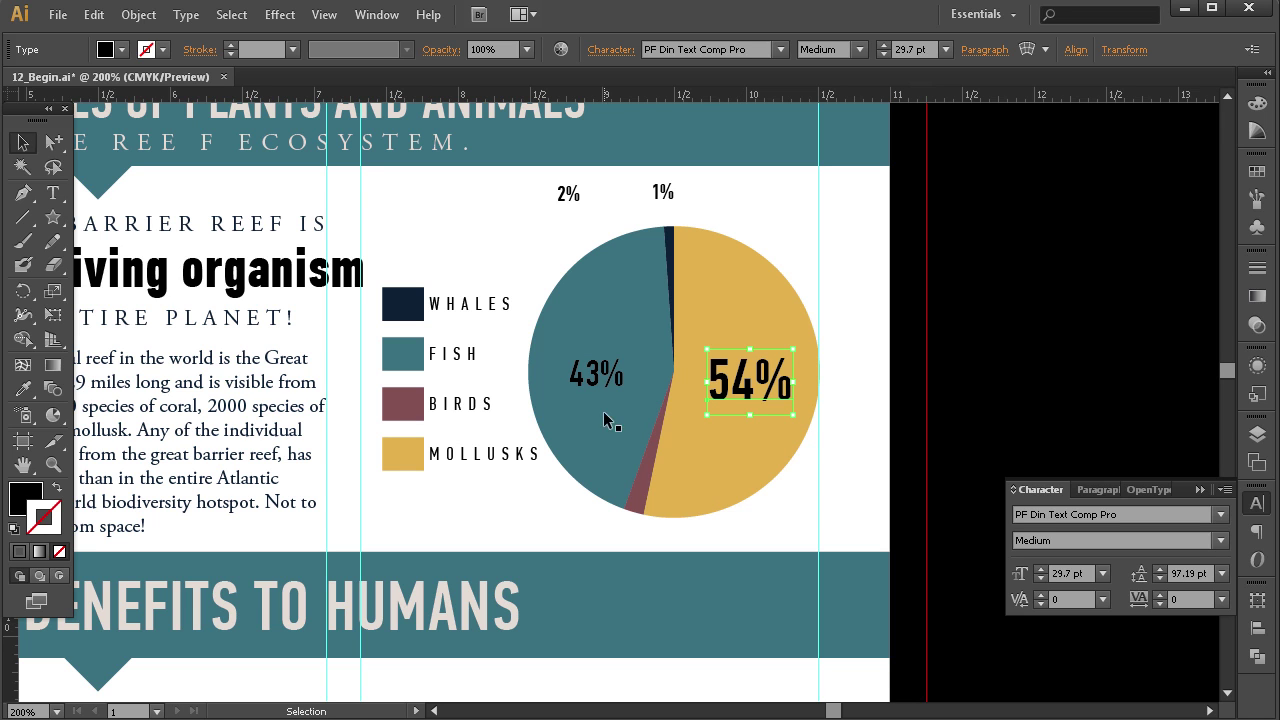
Fill the 54% and 43% labels with the light beige swatch.
{"action": "left_click", "coordinate": [820, 285]}
{"action": "left_click", "coordinate": [720, 381]}
{"action": "left_click", "coordinate": [640, 370], "text": "shift"}
{"action": "left_click", "coordinate": [1257, 171]}
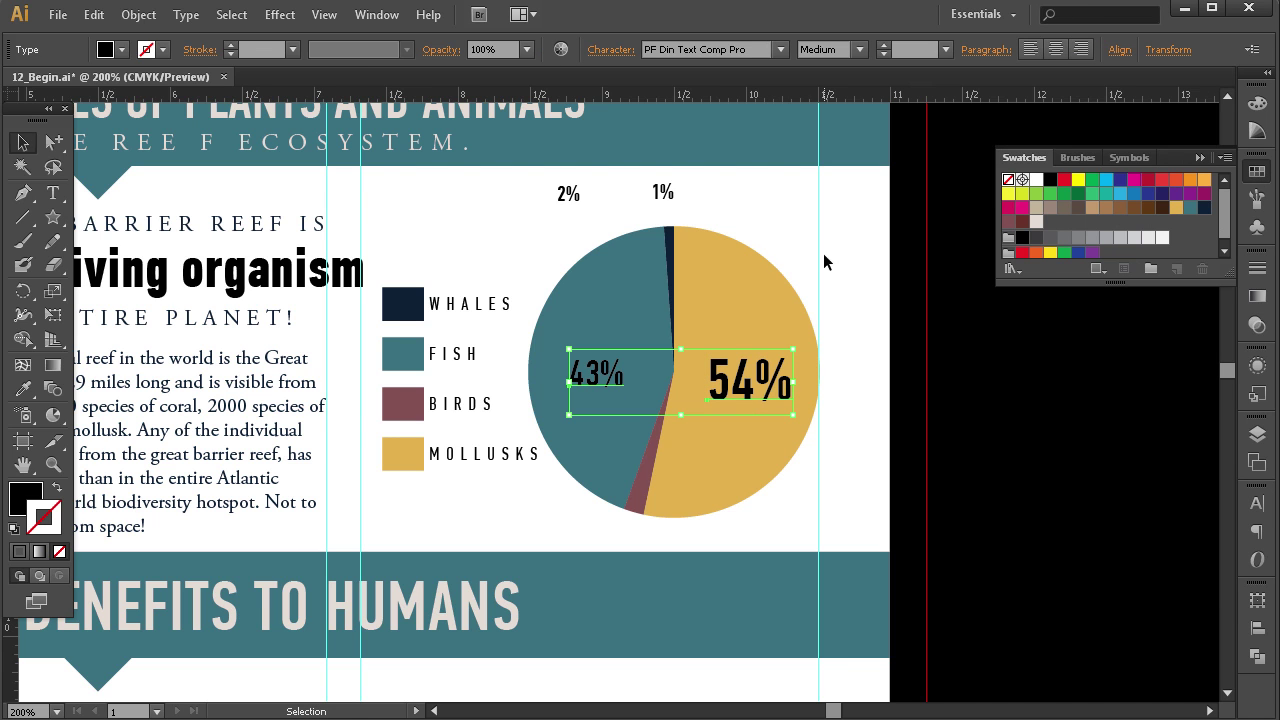
{"action": "left_click", "coordinate": [30, 500]}
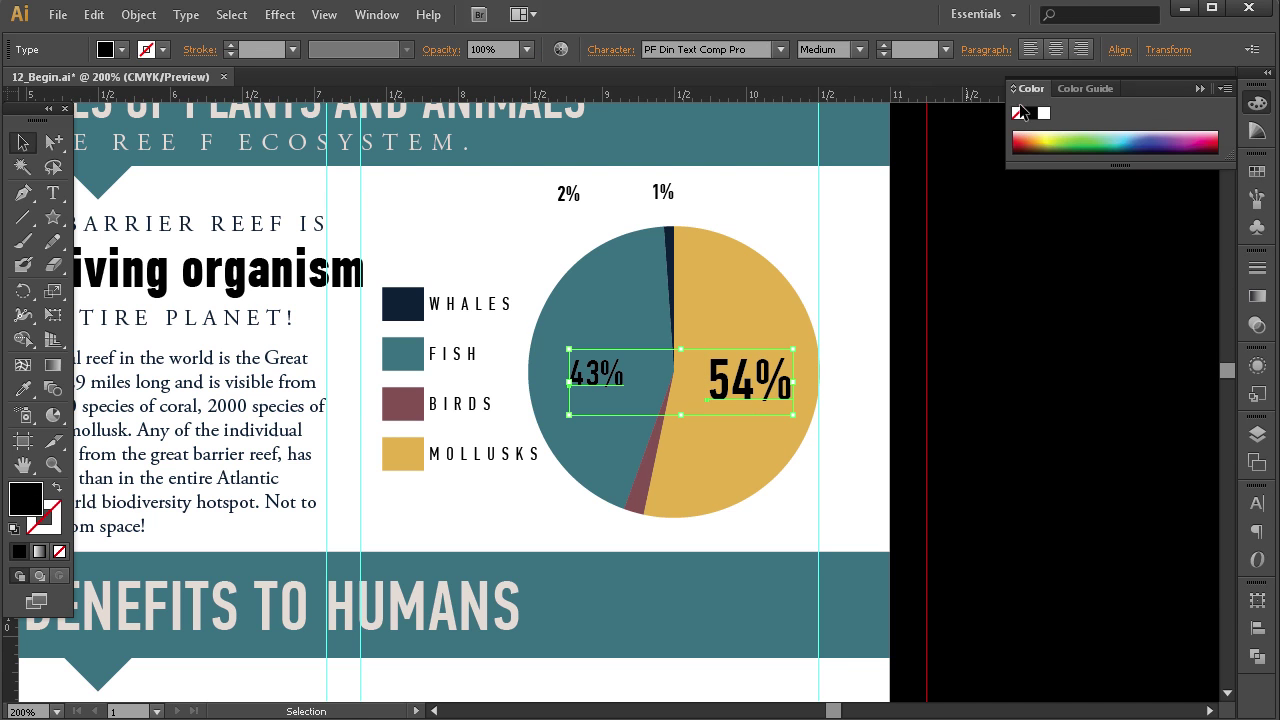
{"action": "left_click", "coordinate": [1262, 167]}
{"action": "left_click", "coordinate": [1035, 223]}
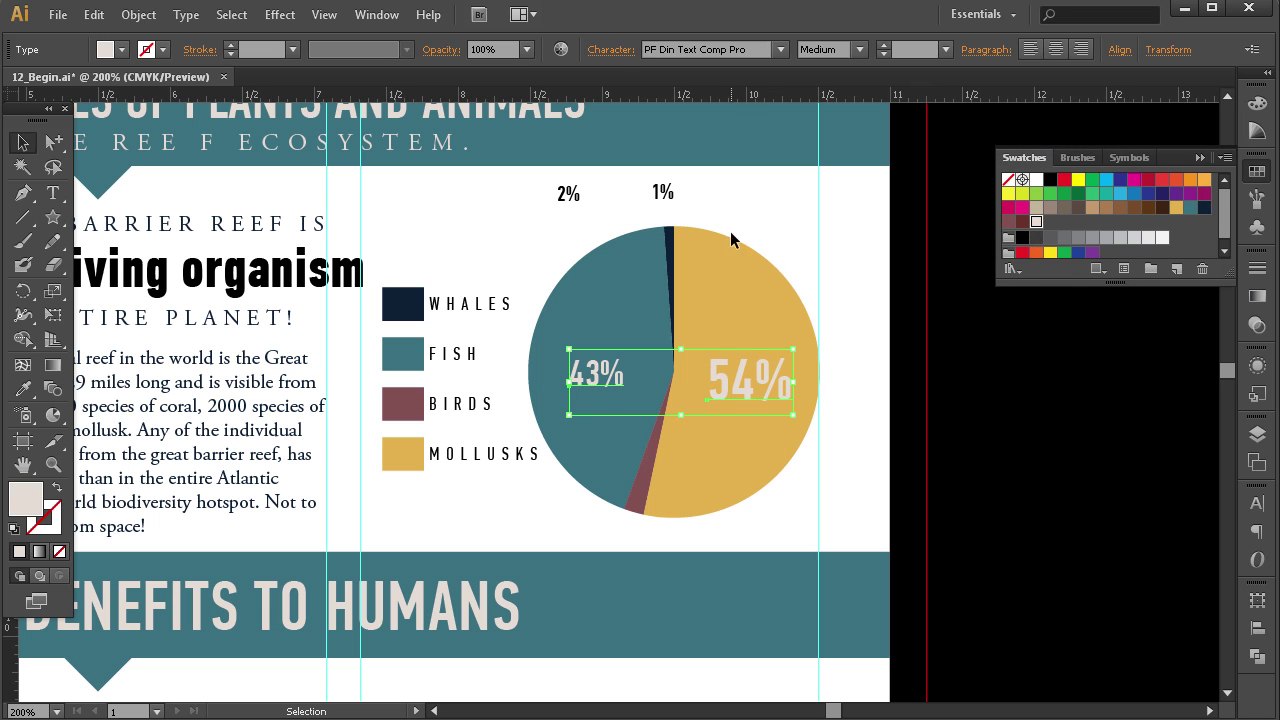
Fill the 2% and 1% labels above the pie with the dark navy swatch and deselect them.
{"action": "left_click", "coordinate": [756, 221]}
{"action": "left_click_drag", "start_coordinate": [580, 195], "coordinate": [521, 205]}
{"action": "left_click", "coordinate": [1204, 208]}
{"action": "left_click", "coordinate": [755, 201]}
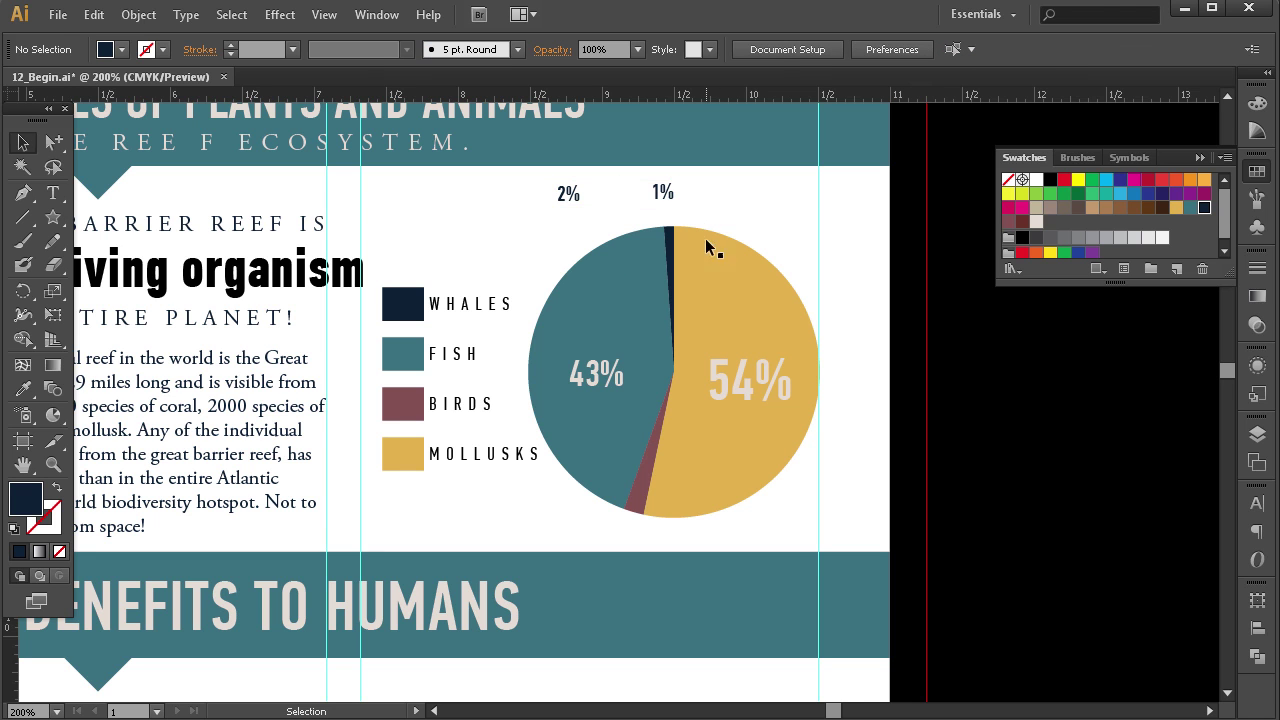
Recolour the 2% label maroon and place it below the legend, then move the 1% label above the legend.
{"action": "left_click", "coordinate": [567, 195]}
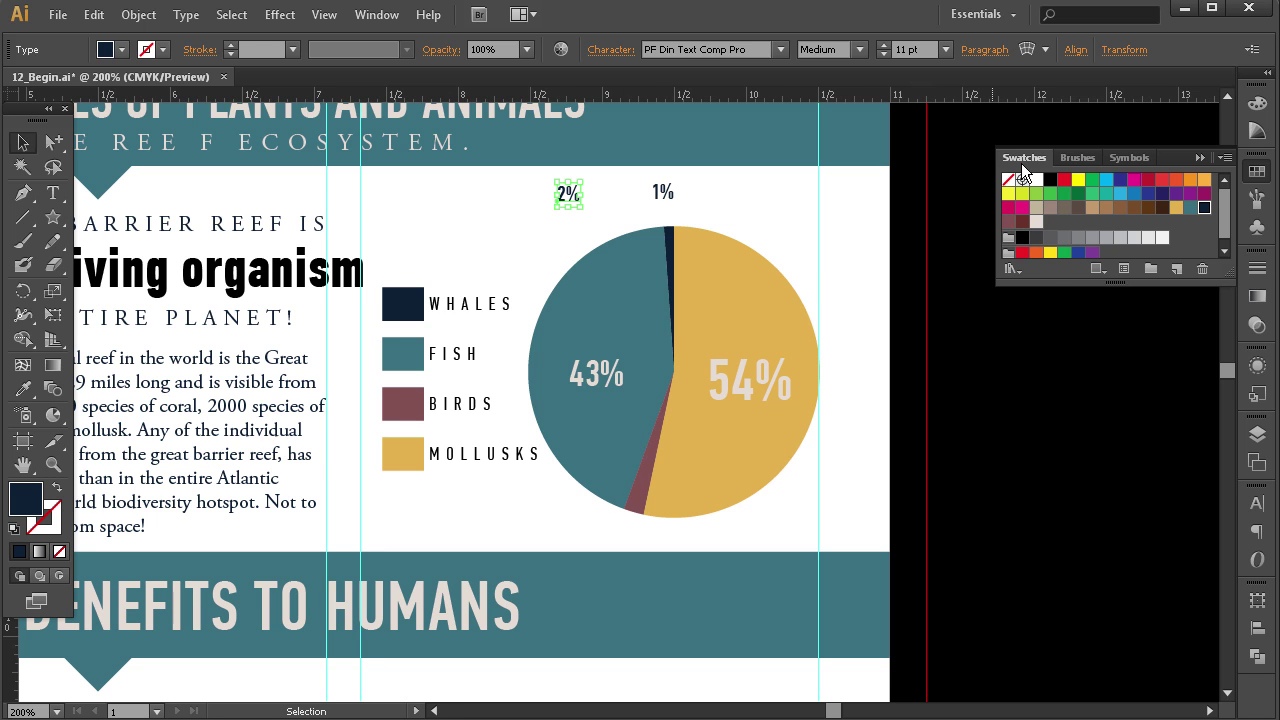
{"action": "left_click", "coordinate": [1009, 223]}
{"action": "left_click_drag", "start_coordinate": [567, 196], "coordinate": [479, 505]}
{"action": "left_click_drag", "start_coordinate": [663, 192], "coordinate": [486, 230]}
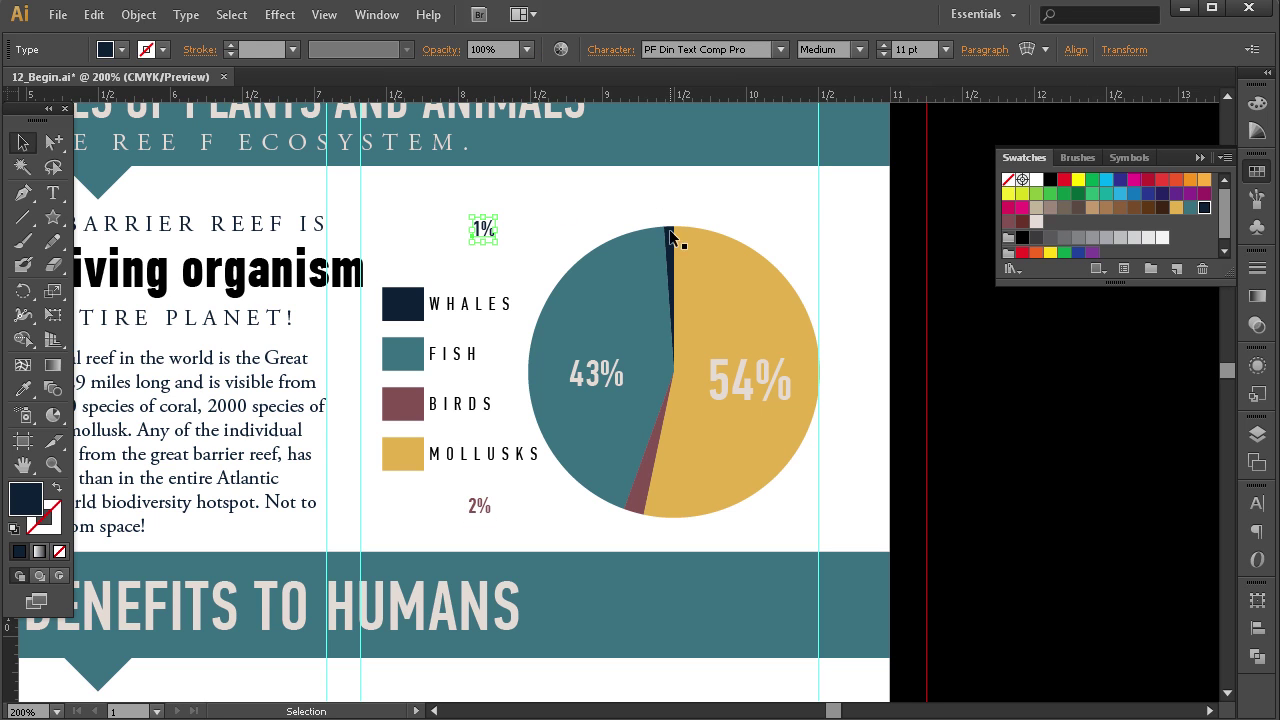
Draw a horizontal leader line from the navy wedge to the 1% label with a navy stroke and no fill.
{"action": "left_click", "coordinate": [23, 193]}
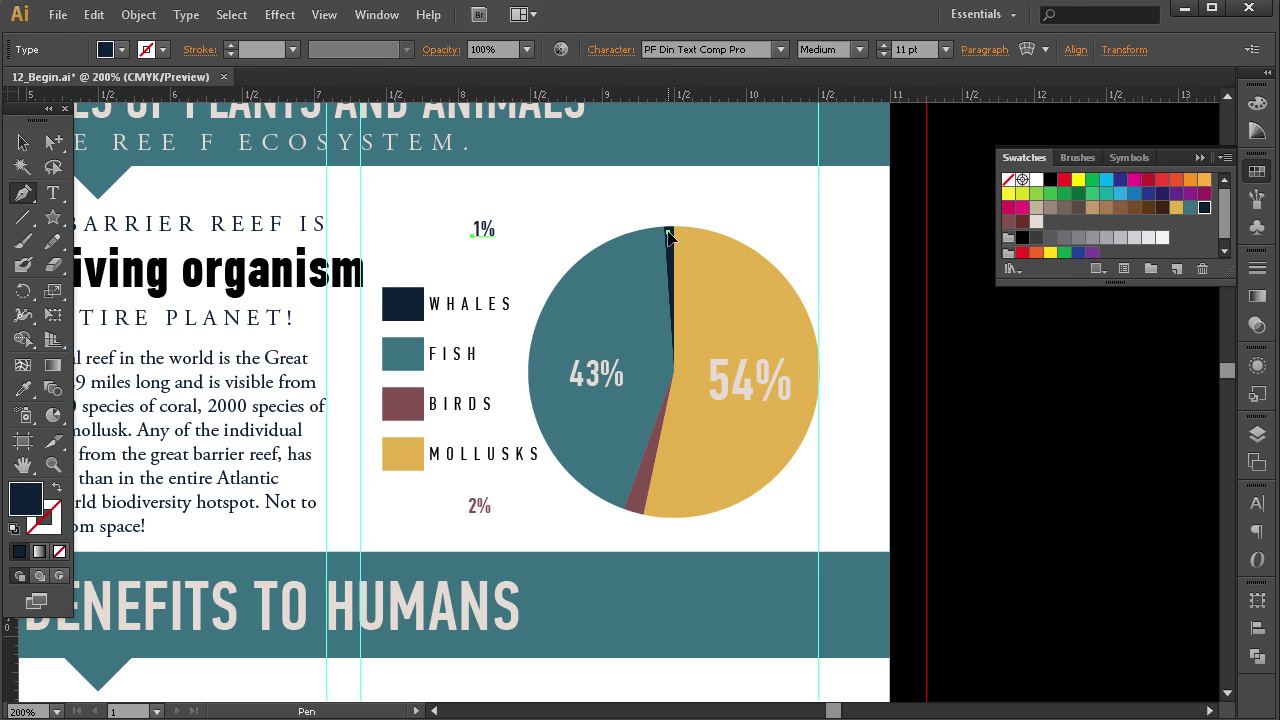
{"action": "left_click", "coordinate": [668, 232]}
{"action": "left_click", "coordinate": [510, 232]}
{"action": "key", "text": "v"}
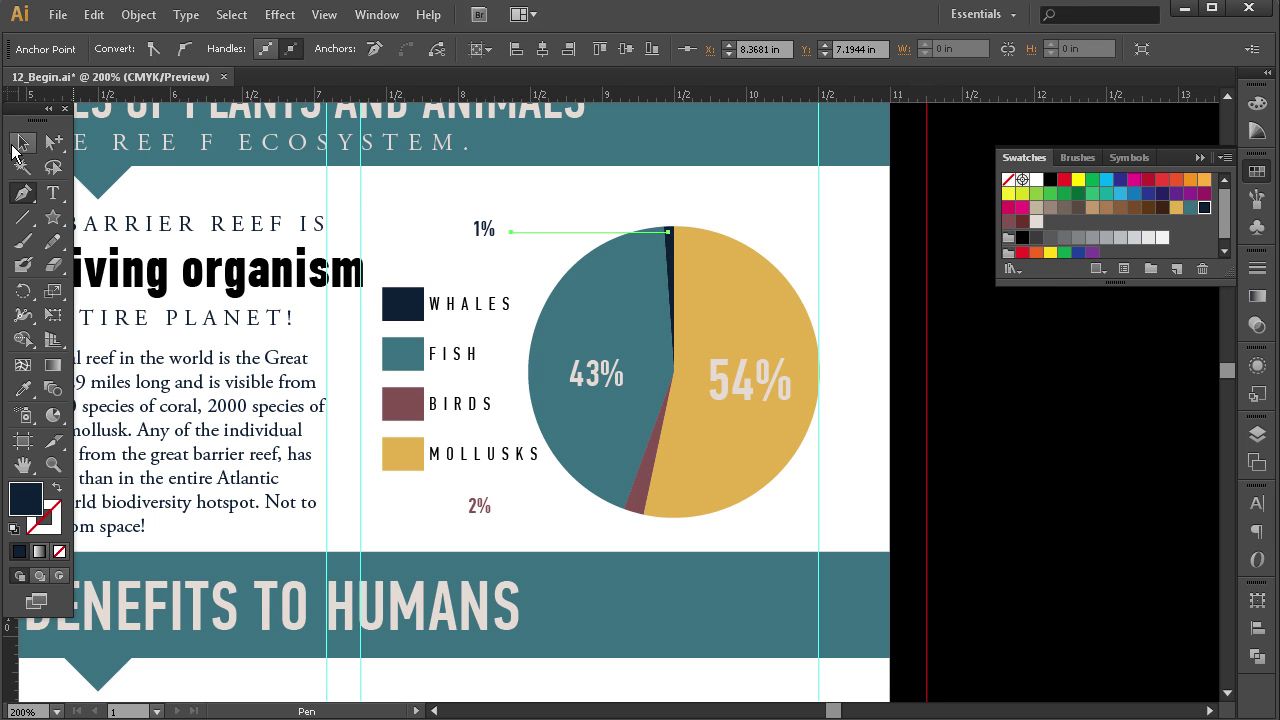
{"action": "left_click", "coordinate": [57, 488]}
Duplicate the leader line beside the 2% label, shorten it to end on the maroon wedge, and make its stroke maroon.
{"action": "left_click_drag", "start_coordinate": [558, 231], "coordinate": [527, 514]}
{"action": "left_click_drag", "start_coordinate": [672, 508], "coordinate": [640, 512]}
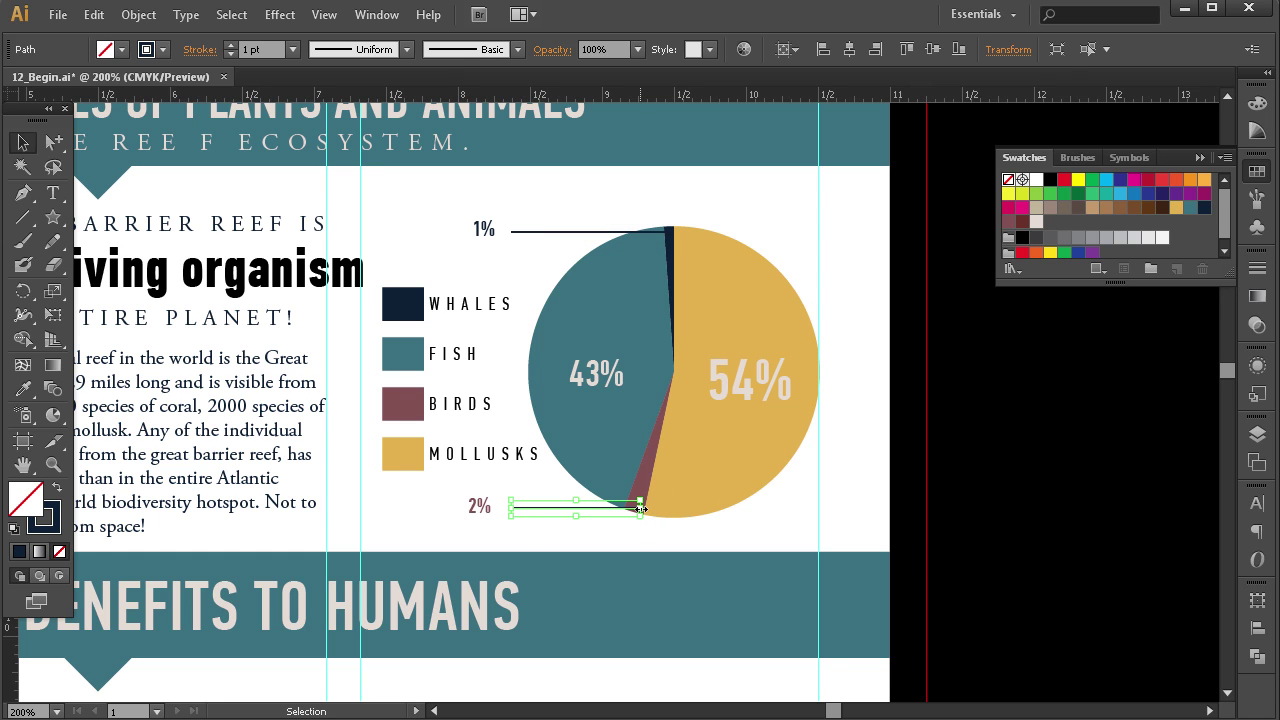
{"action": "left_click", "coordinate": [50, 522]}
{"action": "left_click", "coordinate": [1257, 172]}
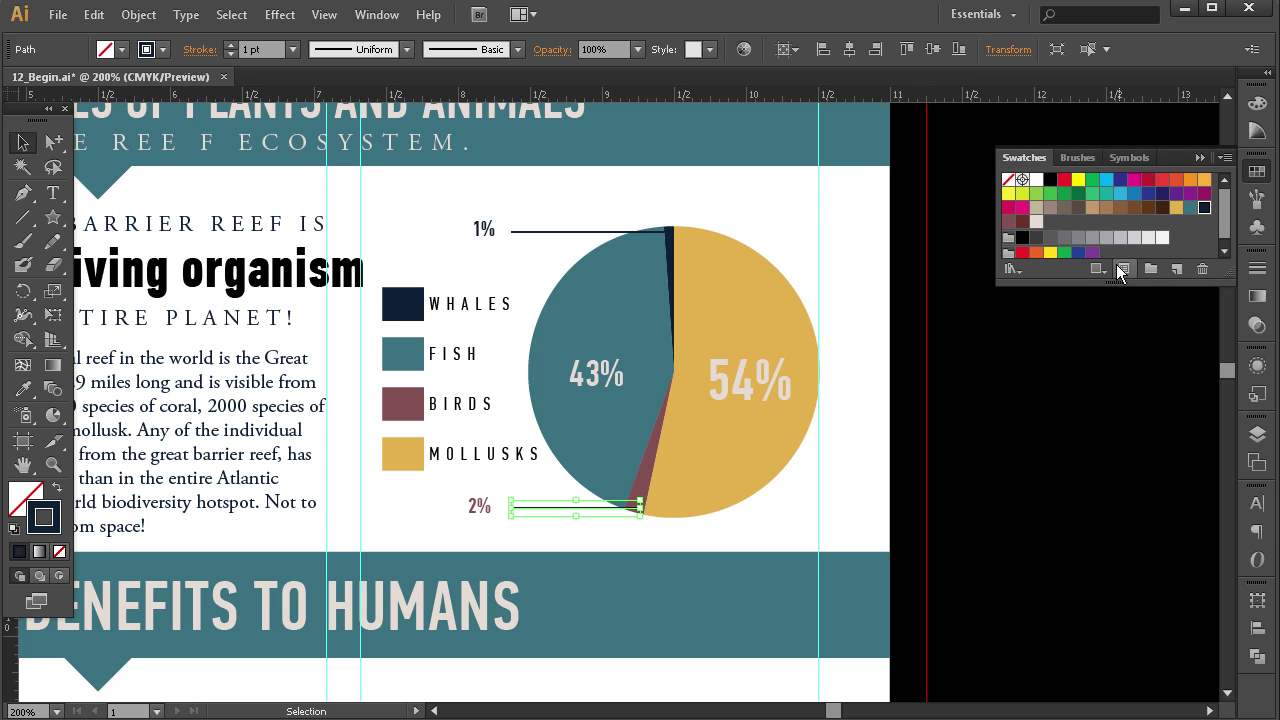
{"action": "left_click", "coordinate": [1008, 222]}
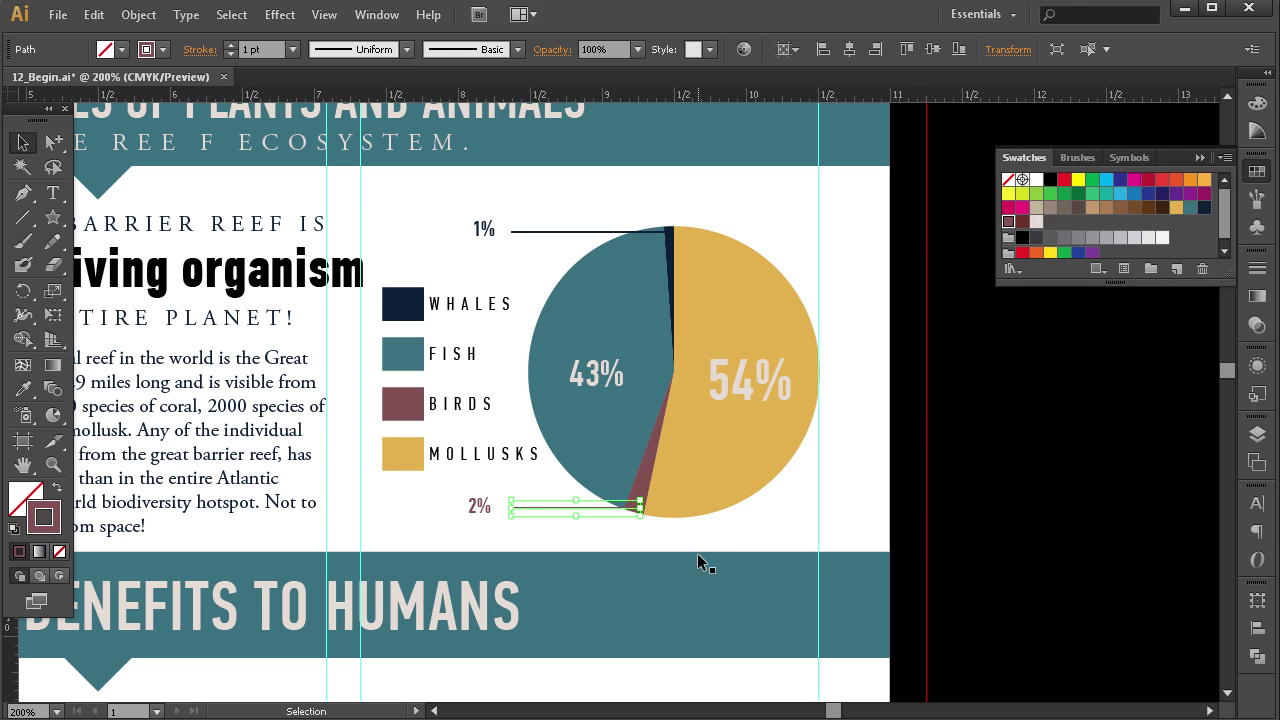
Deselect the maroon leader line and select the 2% and 1% labels together.
{"action": "left_click", "coordinate": [588, 513]}
{"action": "left_click", "coordinate": [480, 506]}
{"action": "left_click", "coordinate": [484, 229], "text": "shift"}
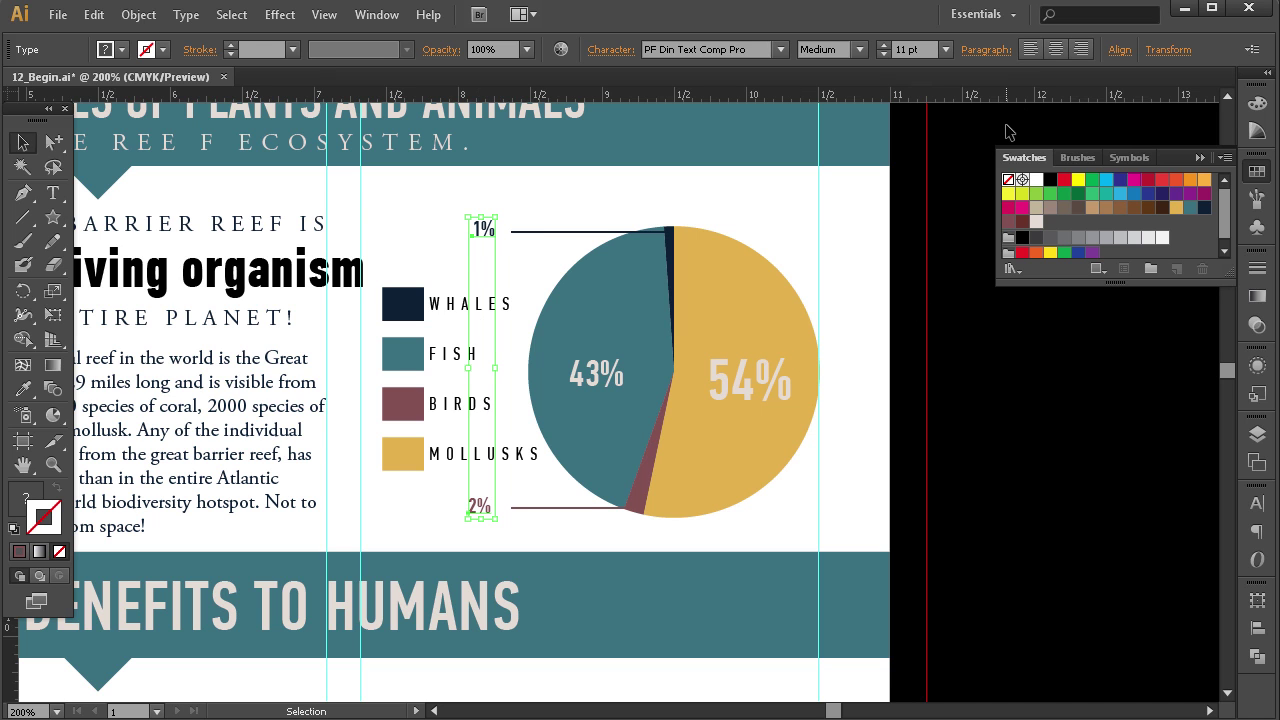
Try to left-align the 1% and 2% labels, and undo the alignment.
{"action": "left_click", "coordinate": [1119, 55]}
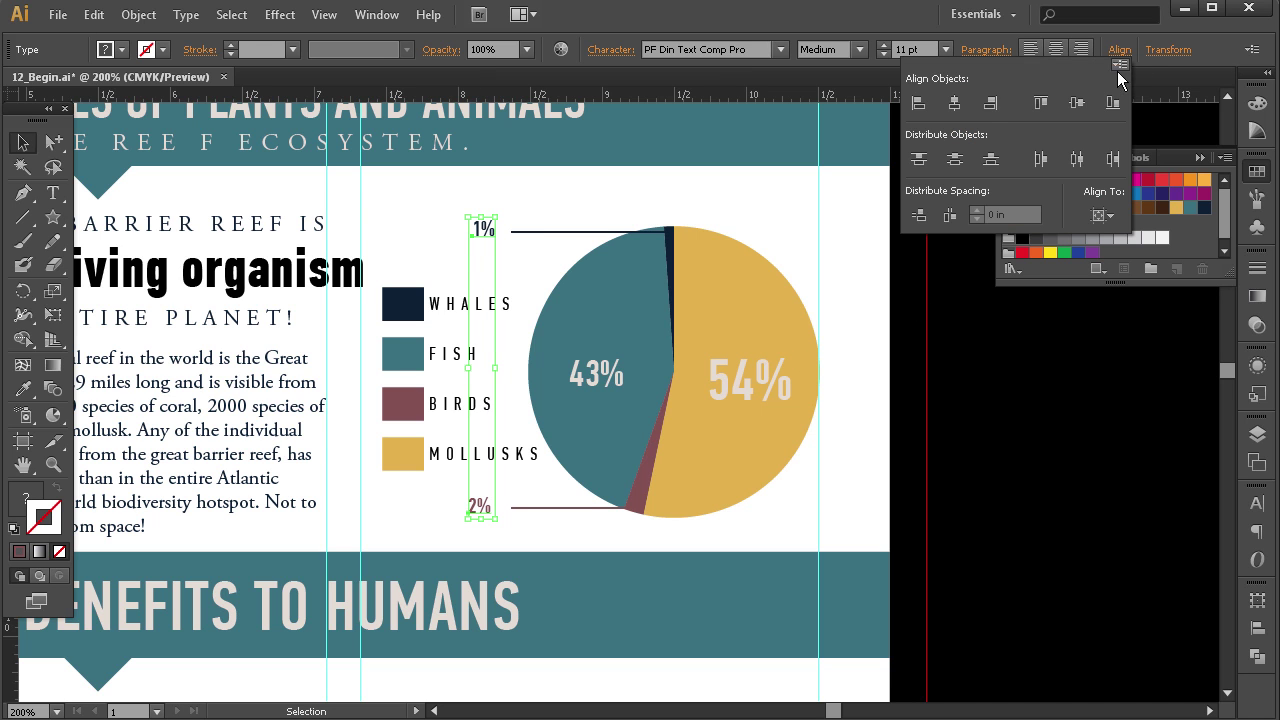
{"action": "left_click", "coordinate": [919, 105]}
{"action": "left_click", "coordinate": [1036, 149]}
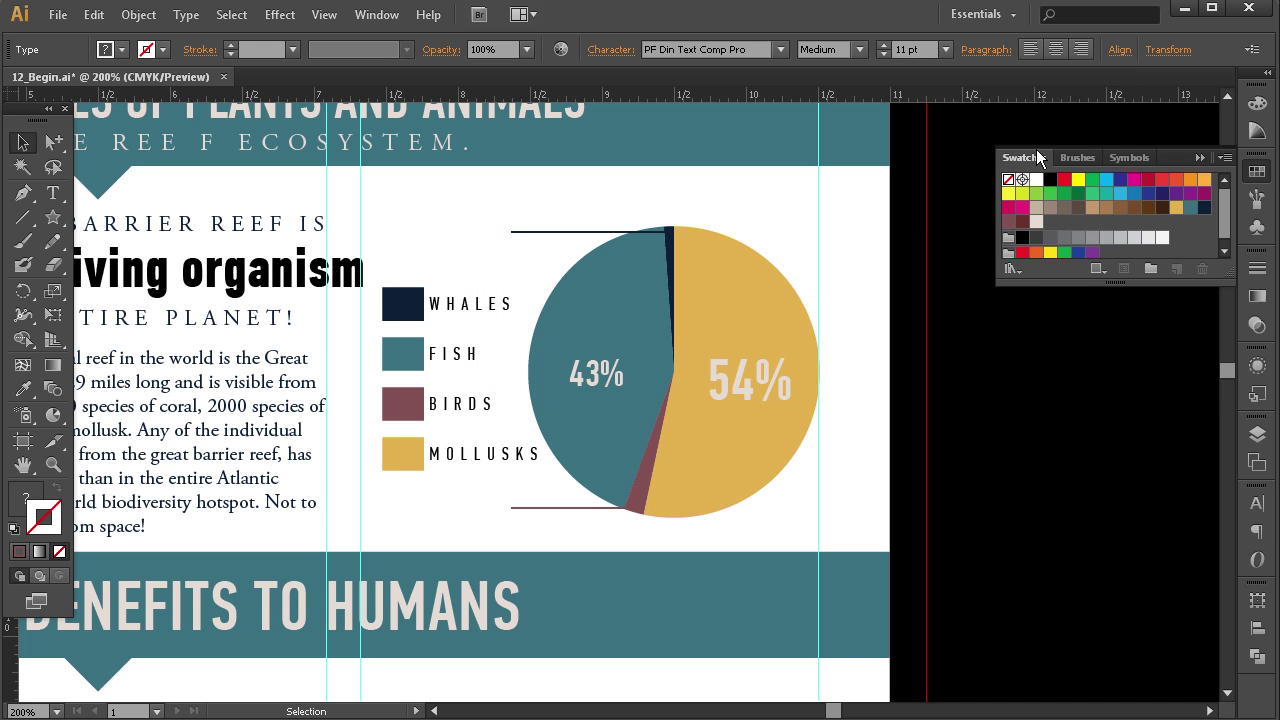
{"action": "key", "text": "ctrl+z"}
Left-align the 1% and 2% labels relative to the selection and nudge them right, close to their leader lines.
{"action": "left_click", "coordinate": [1120, 50]}
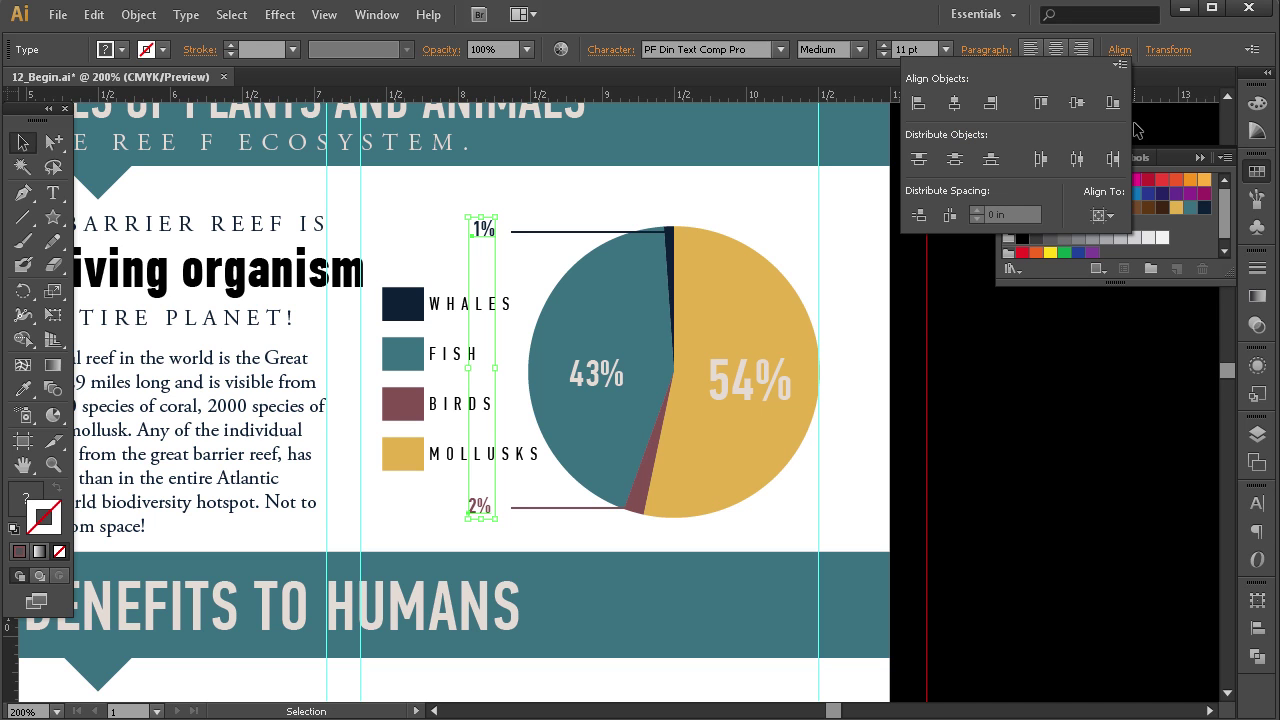
{"action": "left_click", "coordinate": [1111, 217]}
{"action": "left_click", "coordinate": [1080, 280]}
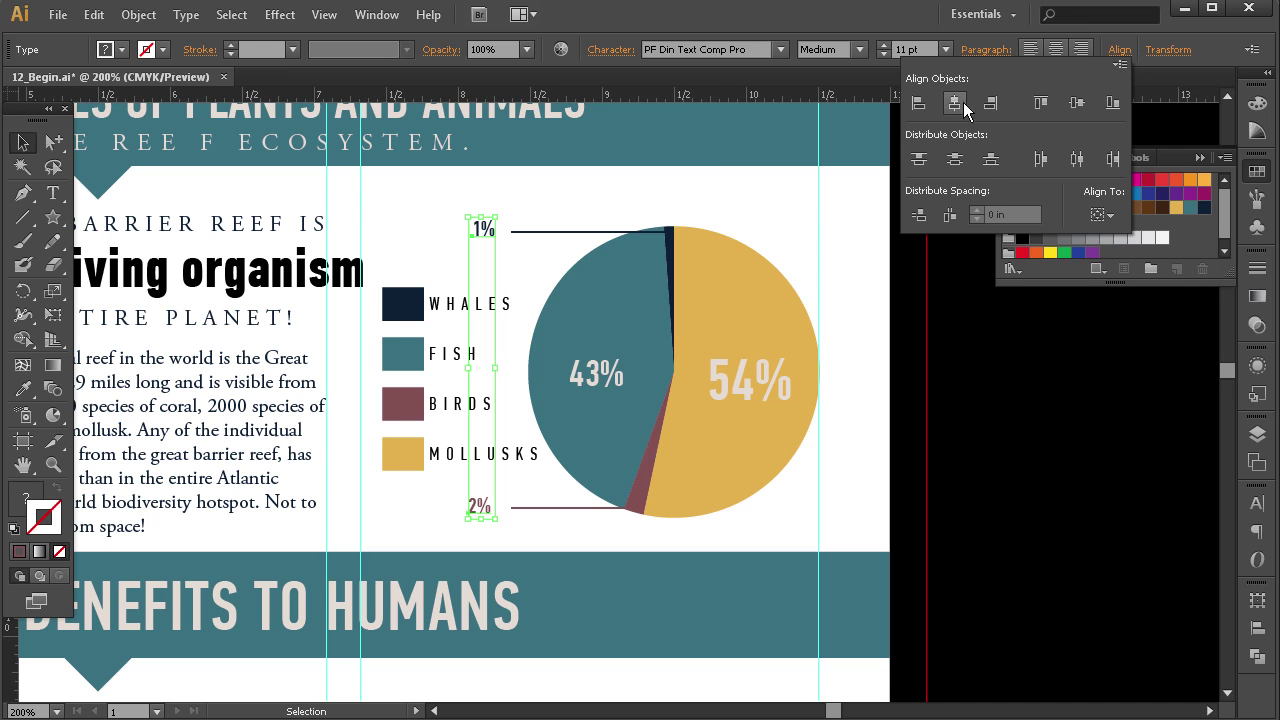
{"action": "left_click", "coordinate": [916, 104]}
{"action": "key", "text": "Right"}
{"action": "key", "text": "Right"}
{"action": "key", "text": "Right"}
{"action": "key", "text": "Right"}
{"action": "key", "text": "Right"}
{"action": "key", "text": "Right"}
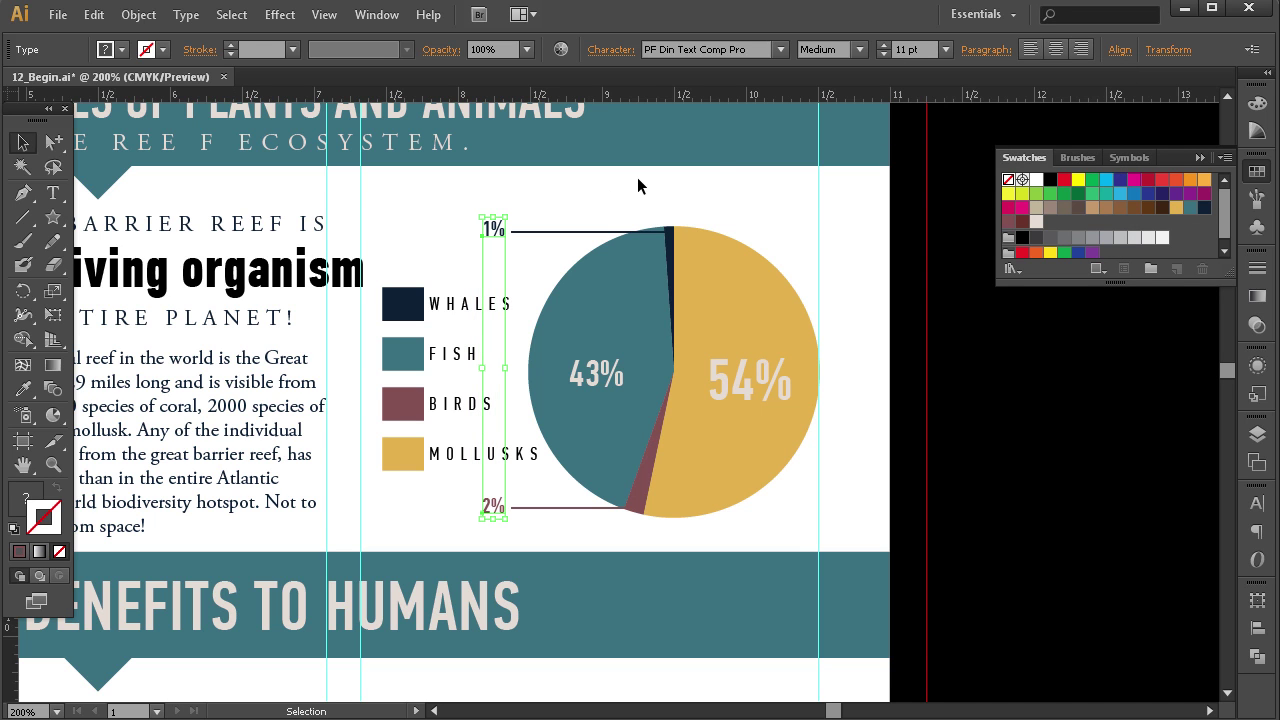
Nudge the 2% and 1% labels slightly upward, each in relation to its leader line, and deselect.
{"action": "left_click", "coordinate": [637, 177]}
{"action": "left_click", "coordinate": [493, 507]}
{"action": "key", "text": "Up"}
{"action": "key", "text": "Up"}
{"action": "key", "text": "Up"}
{"action": "key", "text": "Down"}
{"action": "left_click", "coordinate": [503, 218]}
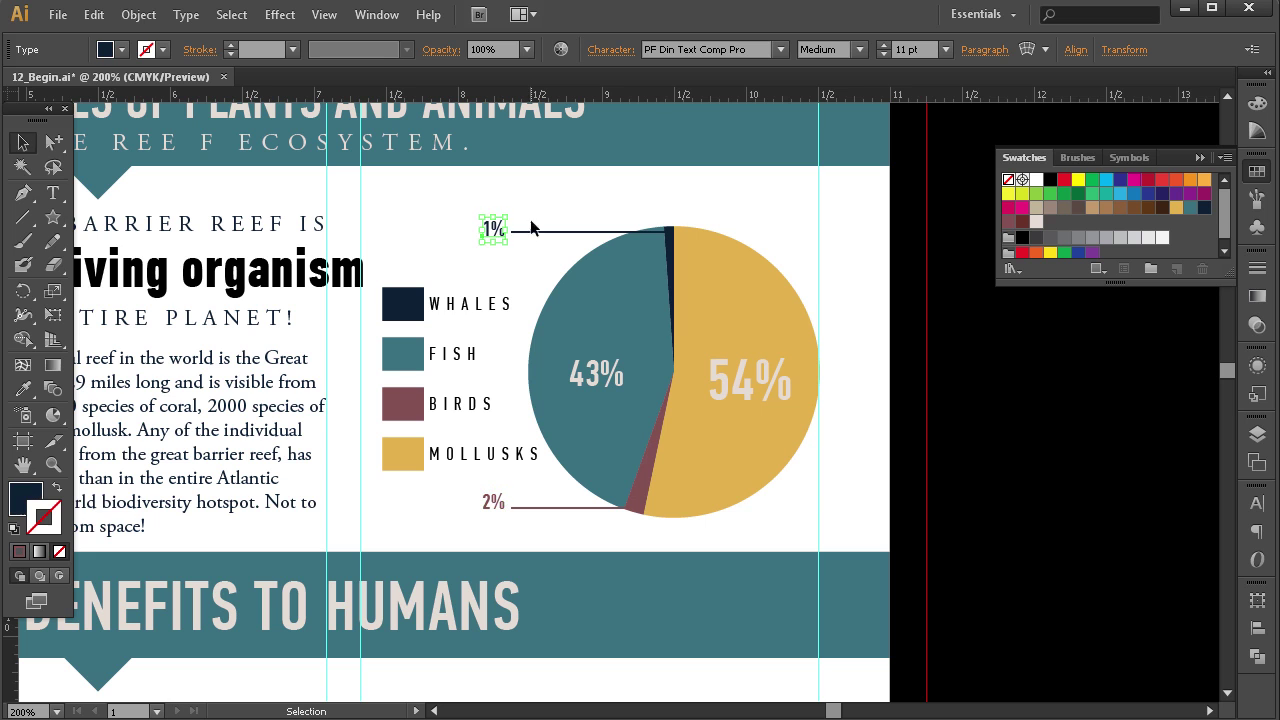
{"action": "key", "text": "Up"}
{"action": "key", "text": "Up"}
{"action": "left_click", "coordinate": [676, 199]}
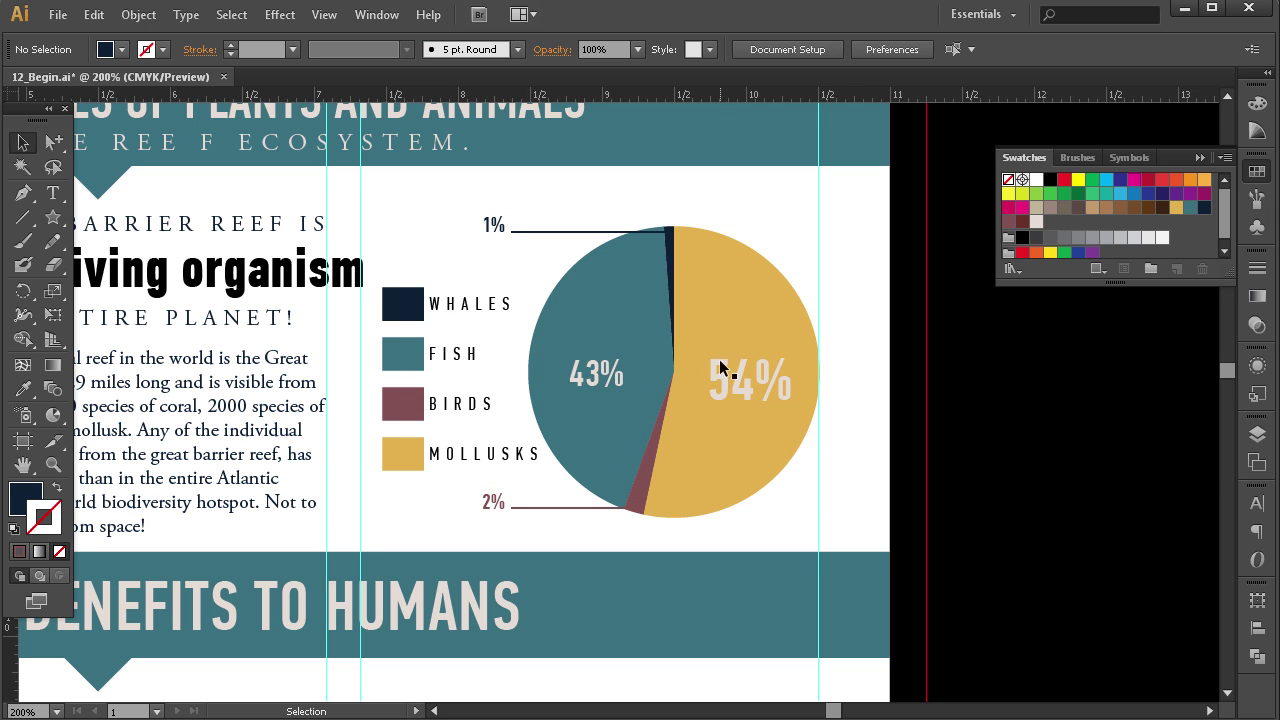
Select all the legend swatches and names, nudge them slightly right, and deselect.
{"action": "left_click_drag", "start_coordinate": [507, 277], "coordinate": [415, 470]}
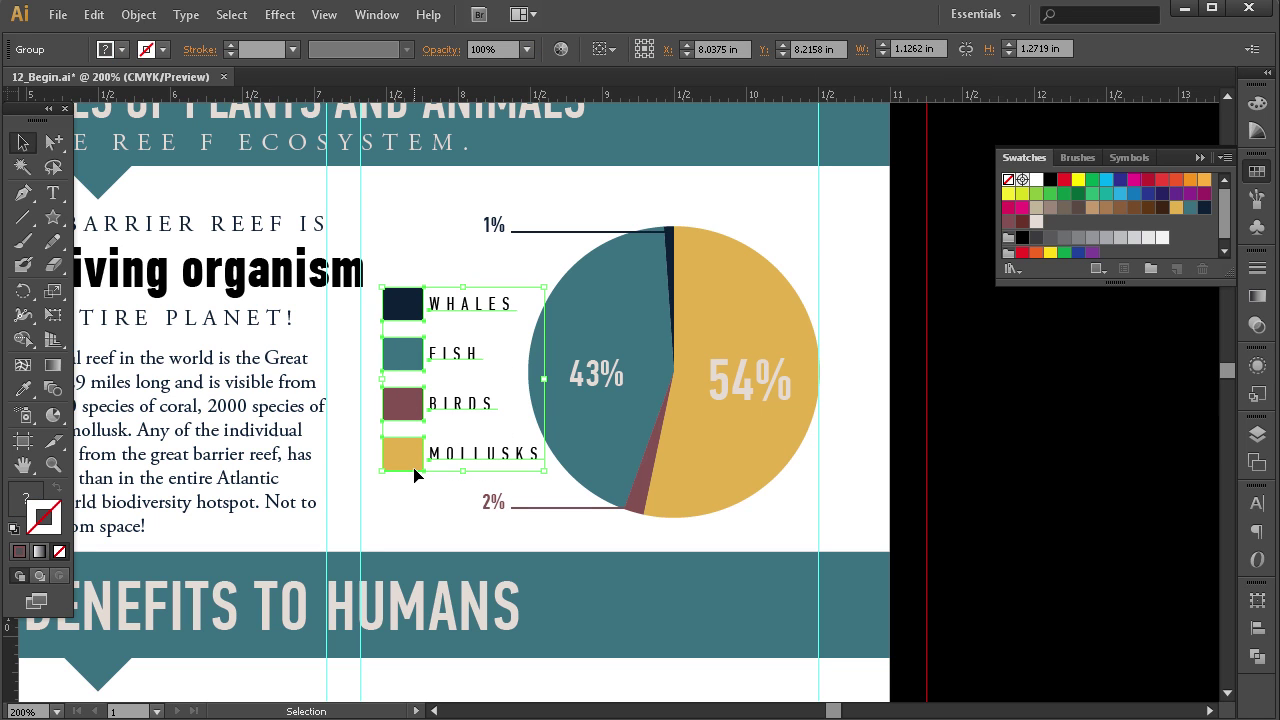
{"action": "key", "text": "Right"}
{"action": "key", "text": "Right"}
{"action": "key", "text": "Left"}
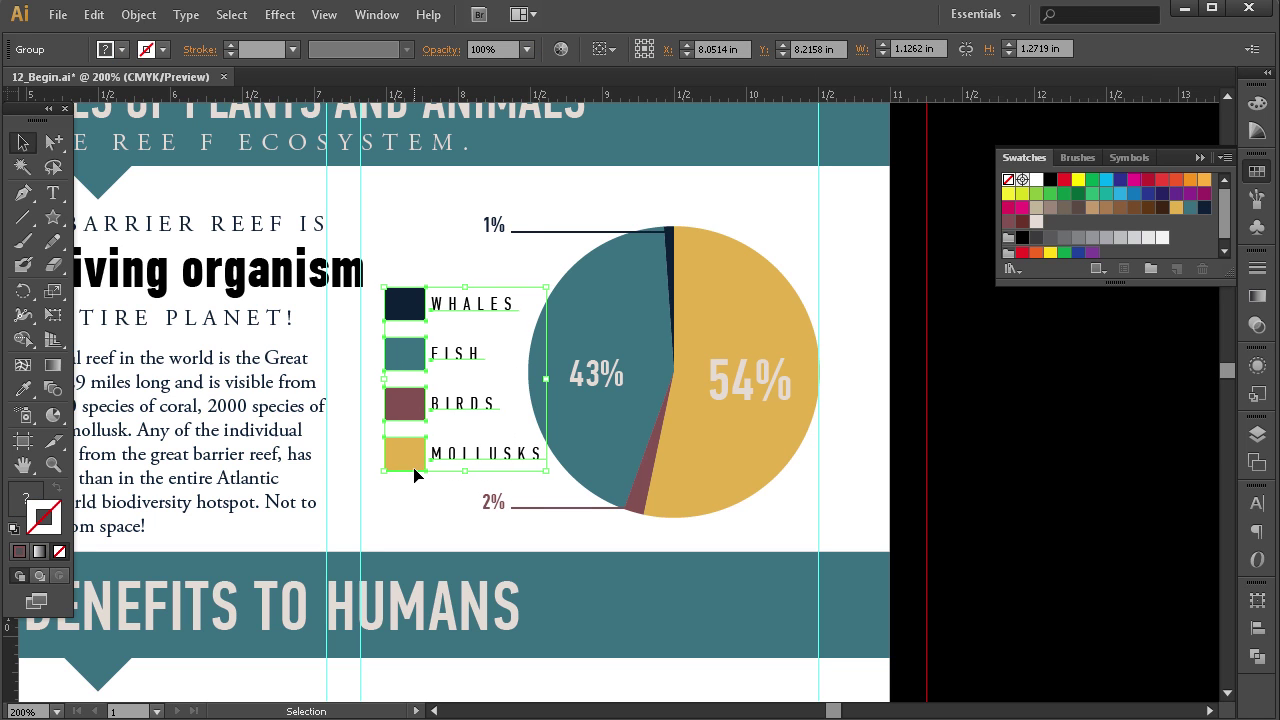
{"action": "left_click", "coordinate": [408, 249]}
Set the tracking of the WHALES legend text to 50.
{"action": "left_click", "coordinate": [52, 191]}
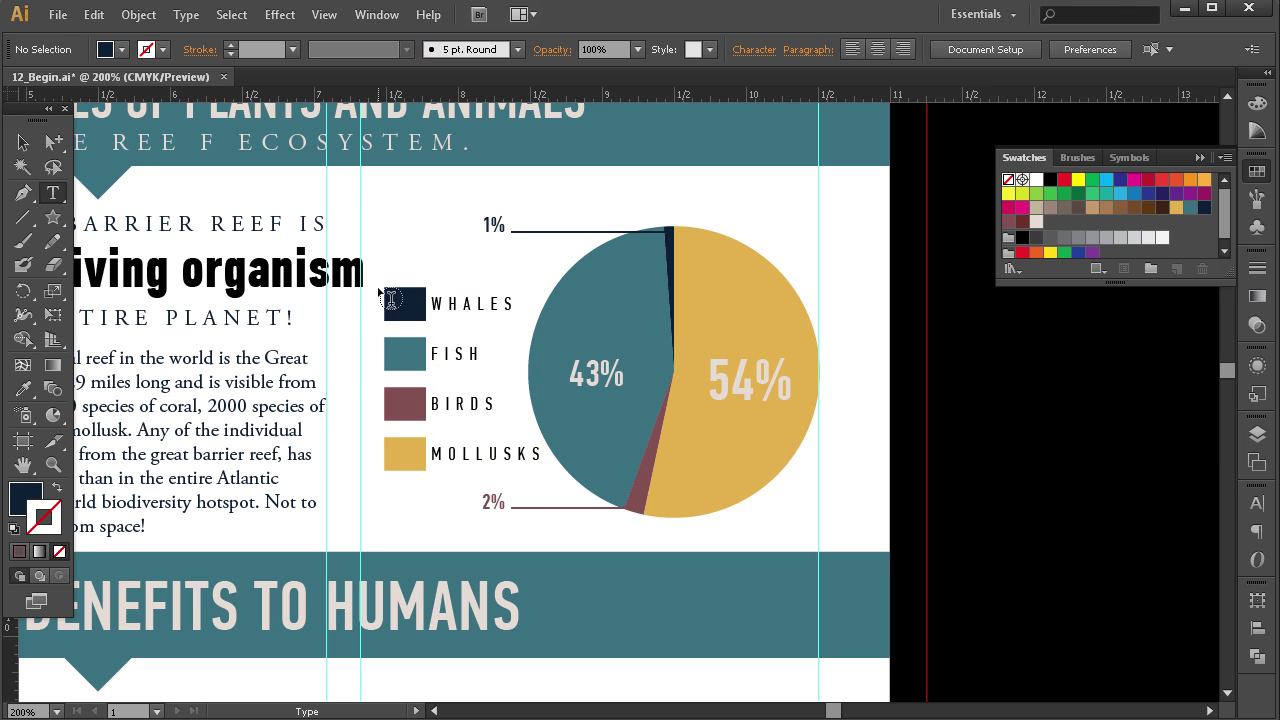
{"action": "double_click", "coordinate": [456, 300]}
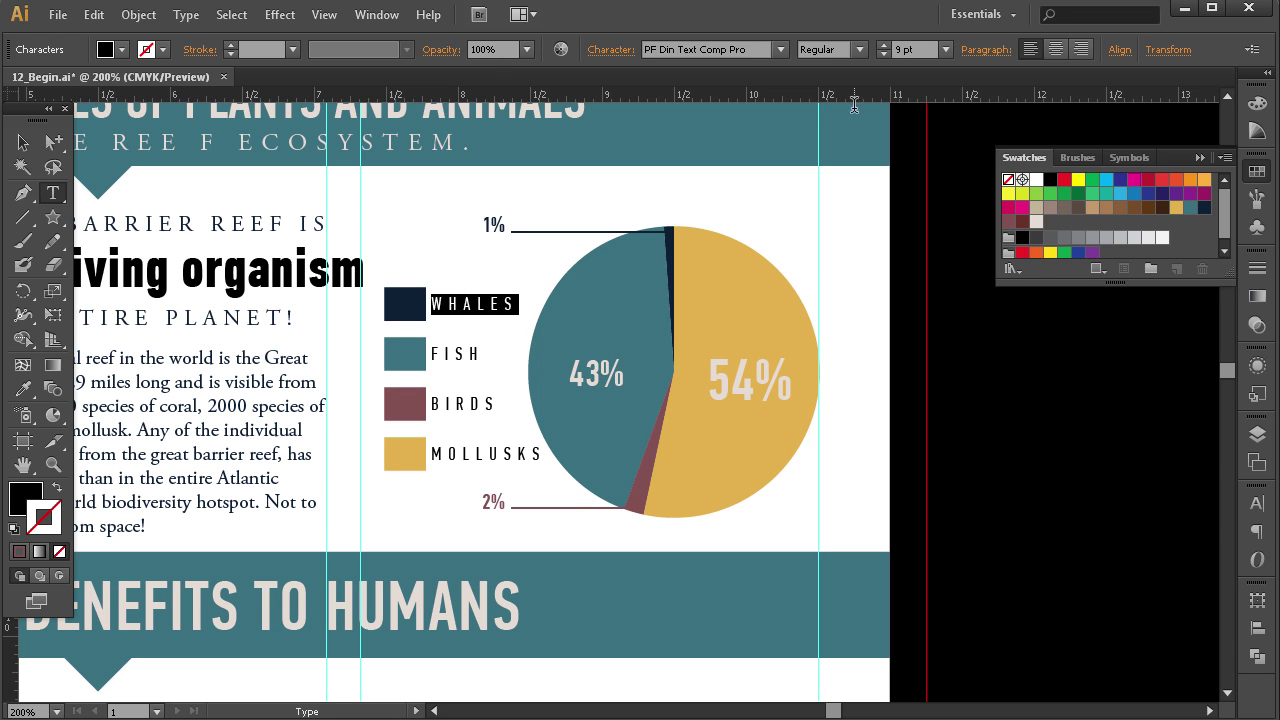
{"action": "left_click", "coordinate": [1256, 505]}
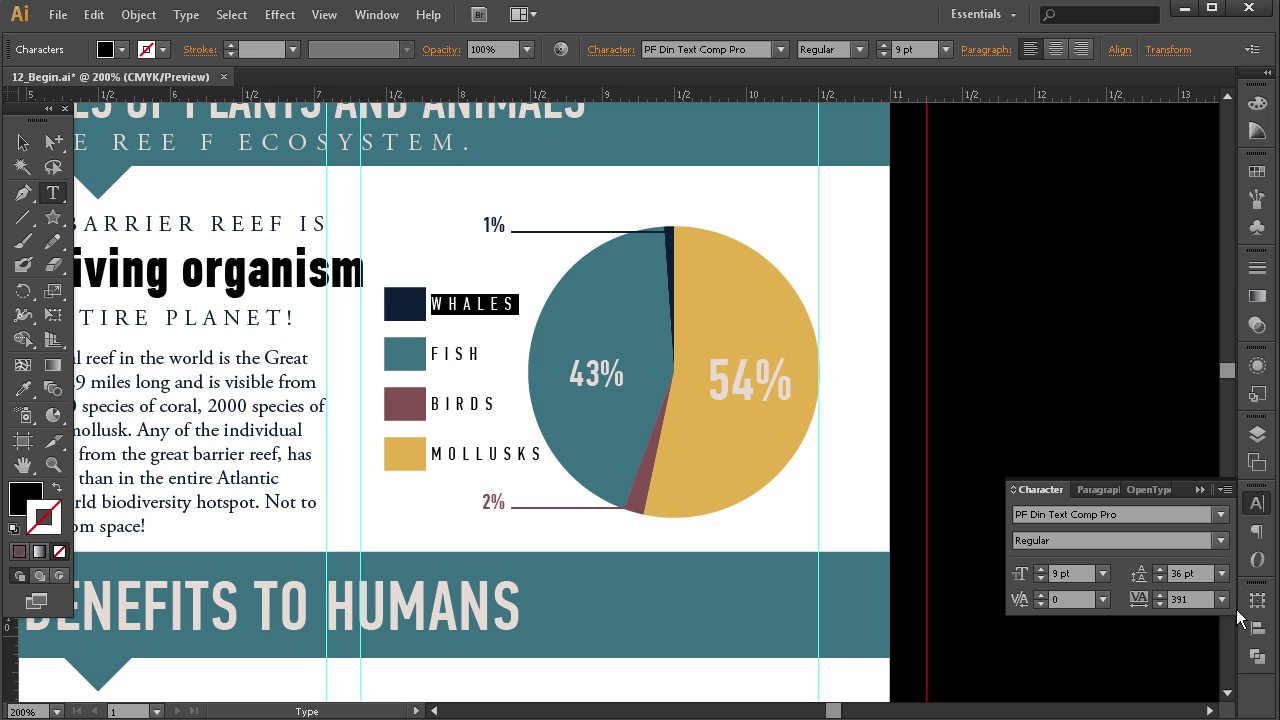
{"action": "left_click", "coordinate": [1221, 599]}
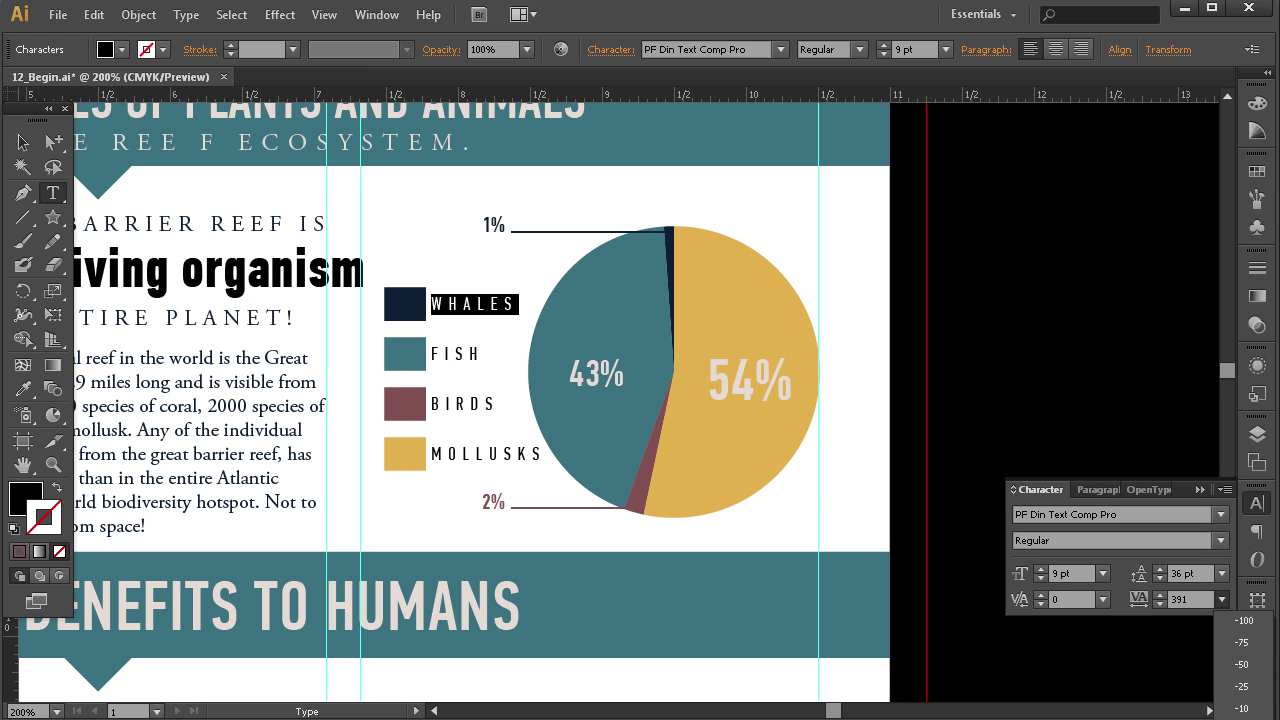
{"action": "type", "text": "50"}
{"action": "key", "text": "Return"}
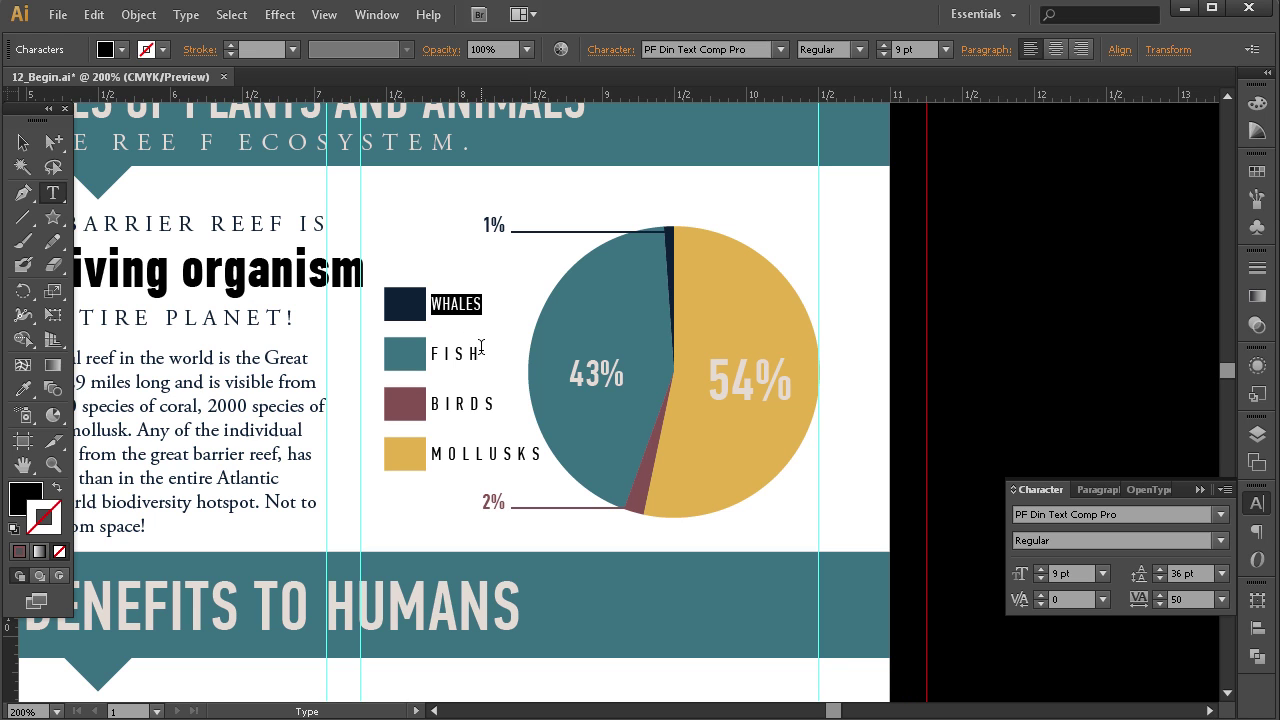
Set the tracking of the FISH and BIRDS legend texts to 50.
{"action": "left_click_drag", "start_coordinate": [484, 353], "coordinate": [430, 354]}
{"action": "left_click", "coordinate": [1221, 599]}
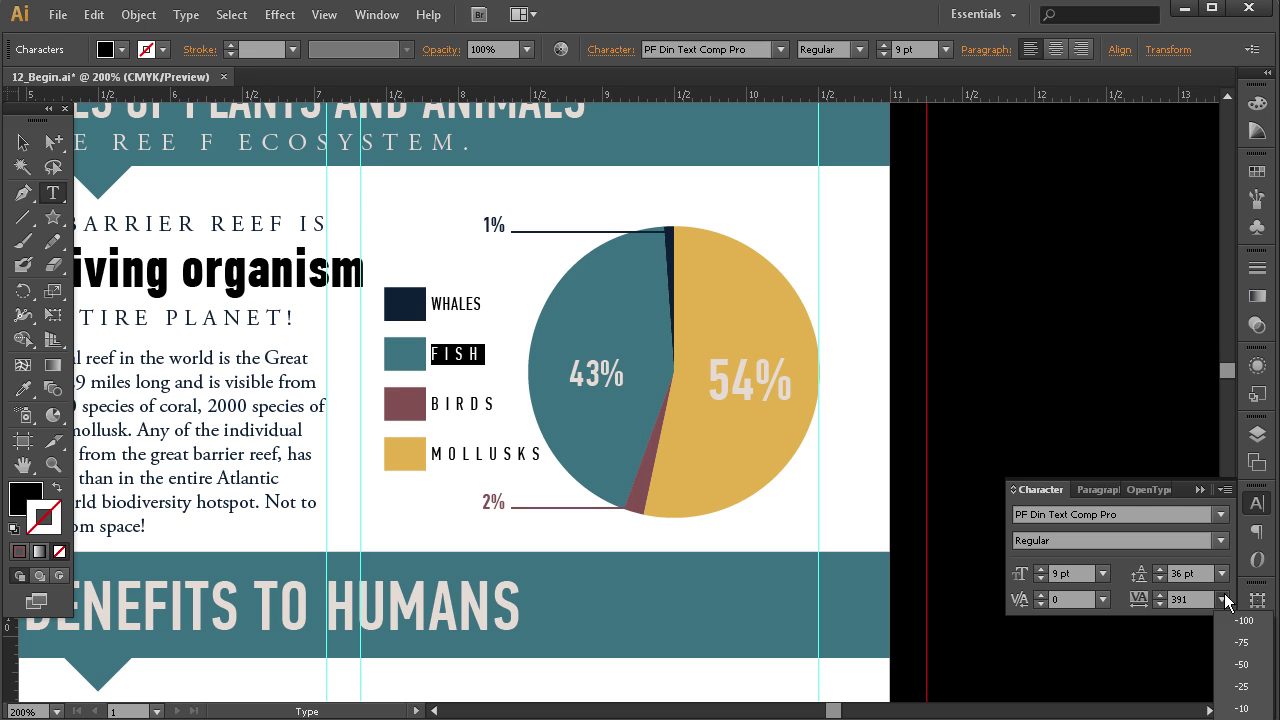
{"action": "type", "text": "50"}
{"action": "key", "text": "Return"}
{"action": "left_click_drag", "start_coordinate": [498, 405], "coordinate": [433, 415]}
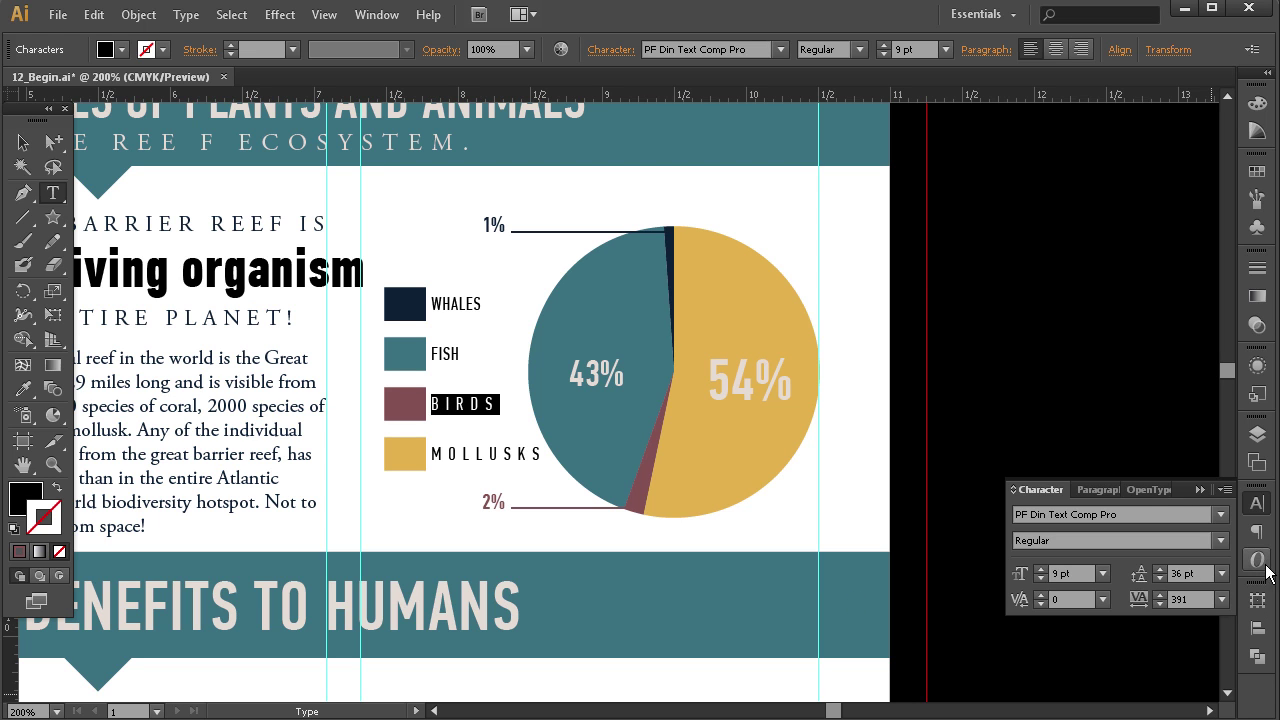
{"action": "left_click", "coordinate": [1222, 600]}
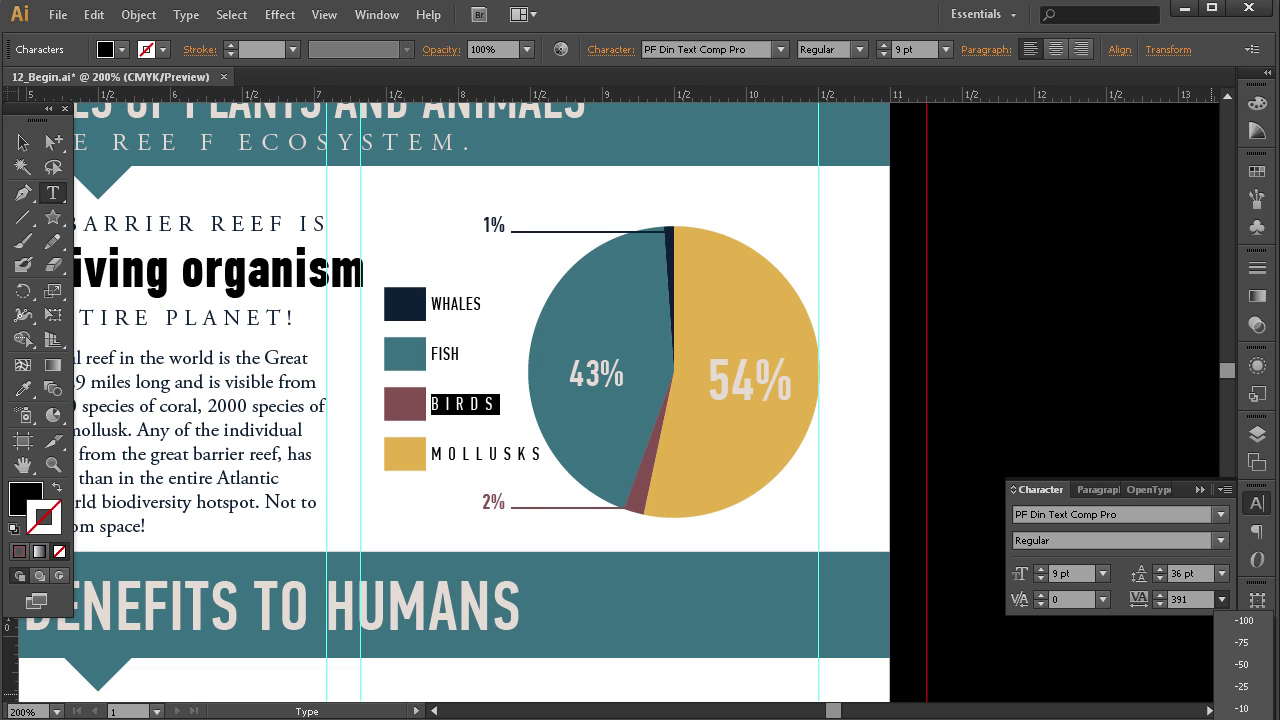
{"action": "type", "text": "50"}
{"action": "key", "text": "Return"}
Set the tracking of the MOLLUSKS legend text to 50.
{"action": "left_click_drag", "start_coordinate": [541, 455], "coordinate": [418, 460]}
{"action": "left_click", "coordinate": [535, 452]}
{"action": "left_click_drag", "start_coordinate": [541, 454], "coordinate": [428, 457]}
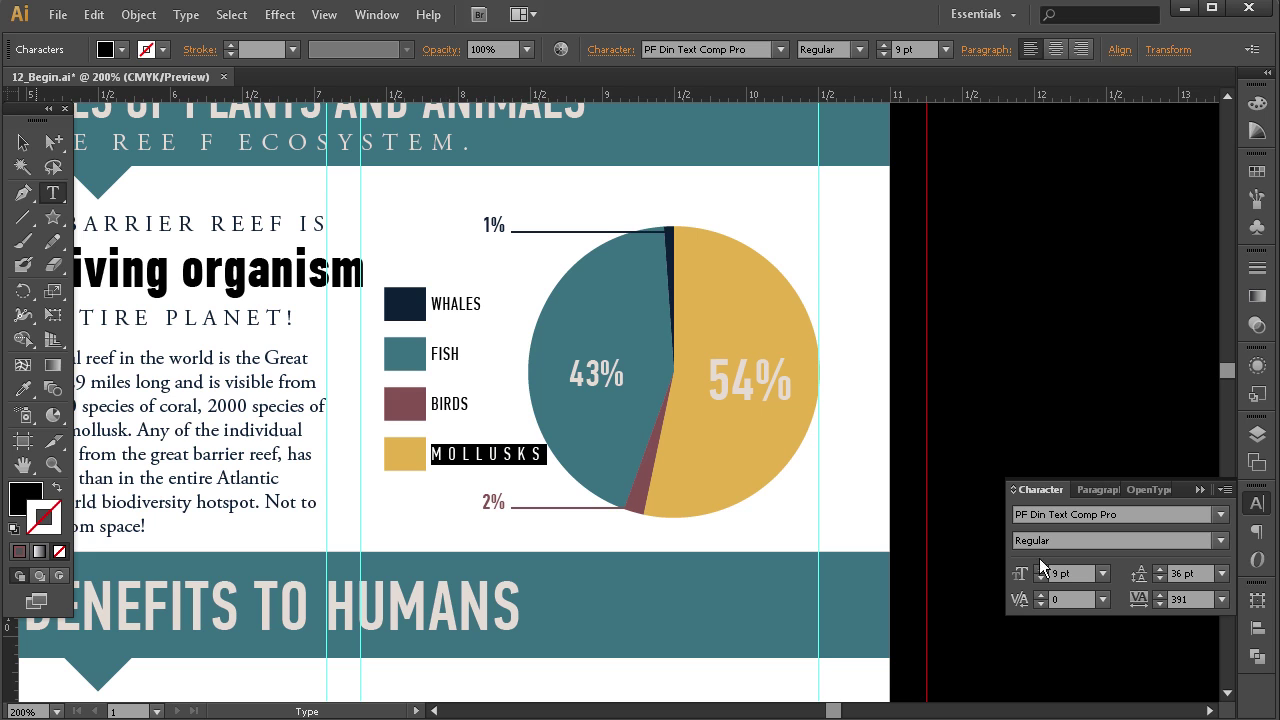
{"action": "left_click", "coordinate": [1222, 599]}
{"action": "left_click", "coordinate": [1244, 716]}
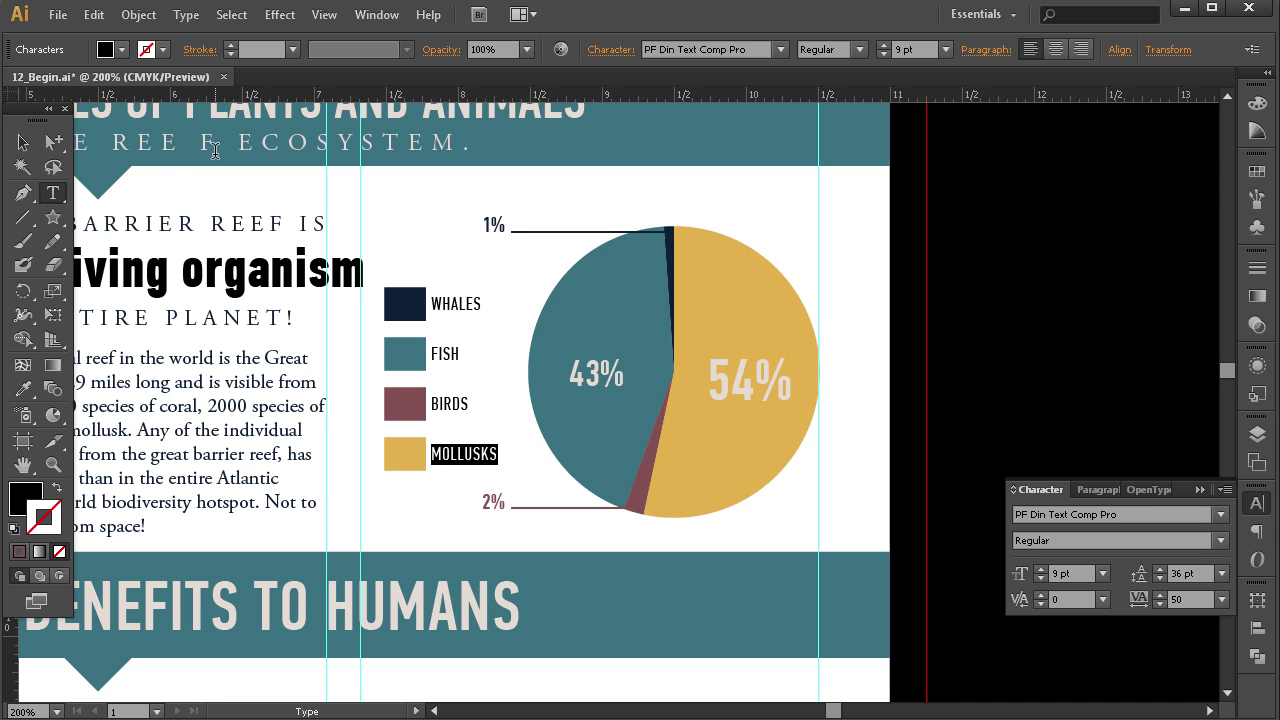
Select the whole legend, nudge it right until it sits close to the pie, and deselect.
{"action": "left_click", "coordinate": [23, 142]}
{"action": "left_click", "coordinate": [418, 467]}
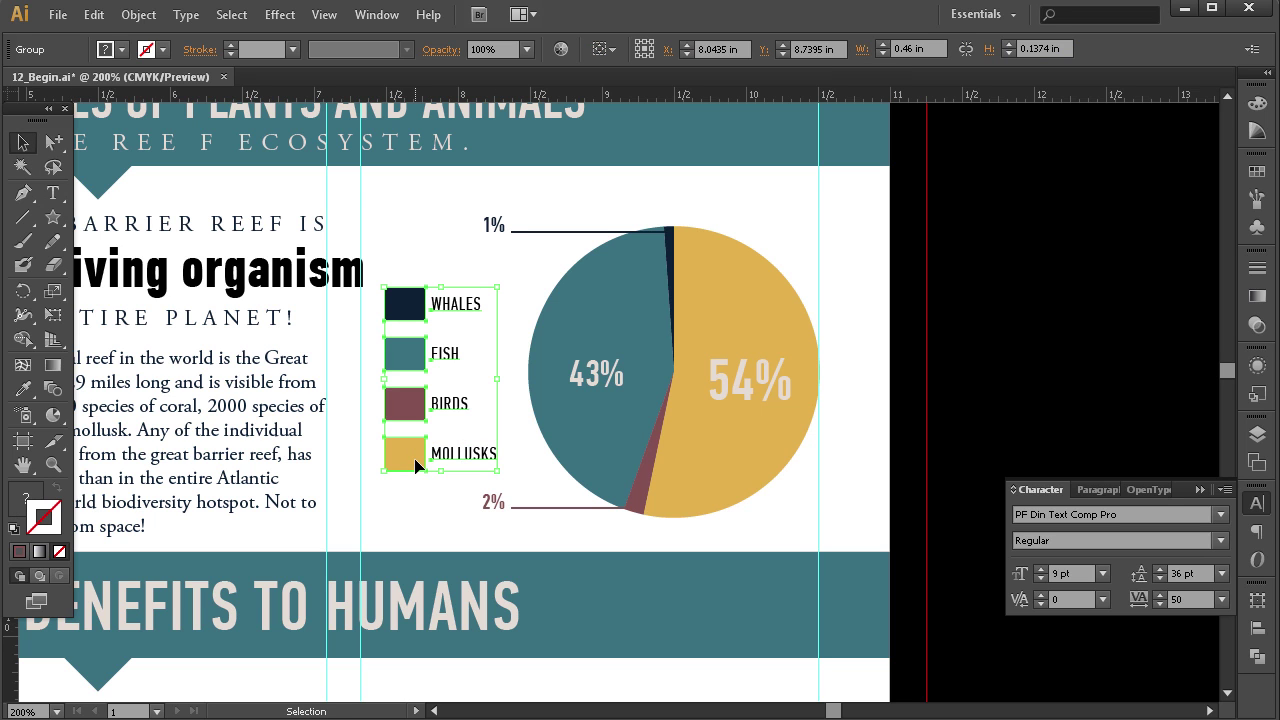
{"action": "key", "text": "Right"}
{"action": "key", "text": "Right"}
{"action": "key", "text": "Right"}
{"action": "key", "text": "Right"}
{"action": "key", "text": "Right"}
{"action": "key", "text": "Right"}
{"action": "key", "text": "Right"}
{"action": "key", "text": "Right"}
{"action": "key", "text": "Right"}
{"action": "key", "text": "Right"}
{"action": "key", "text": "Right"}
{"action": "key", "text": "Right"}
{"action": "key", "text": "Right"}
{"action": "key", "text": "Right"}
{"action": "key", "text": "Right"}
{"action": "key", "text": "Right"}
{"action": "key", "text": "Left"}
{"action": "key", "text": "Left"}
{"action": "key", "text": "Left"}
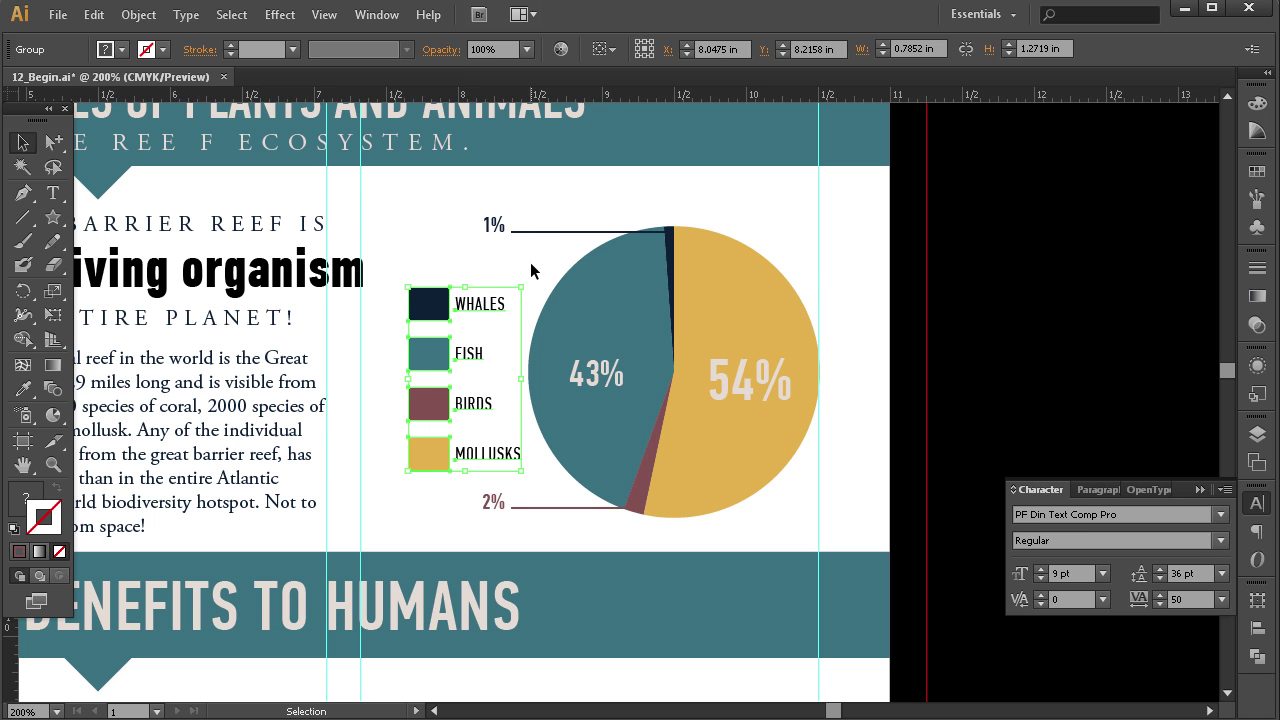
{"action": "key", "text": "Right"}
{"action": "left_click", "coordinate": [514, 258]}
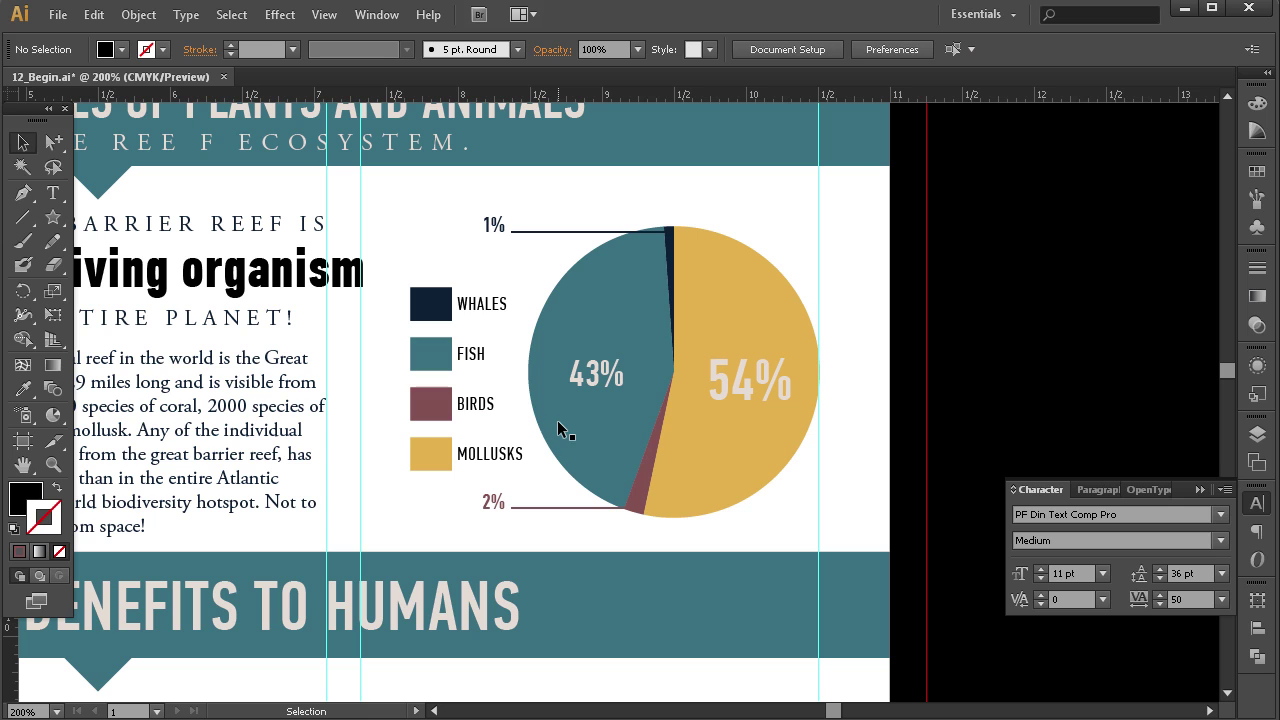
Select the pie graph with its legend, percentages and leader lines, nudge it up within the white band, and deselect.
{"action": "key", "text": "z"}
{"action": "key", "text": "v"}
{"action": "left_click_drag", "start_coordinate": [777, 197], "coordinate": [414, 521]}
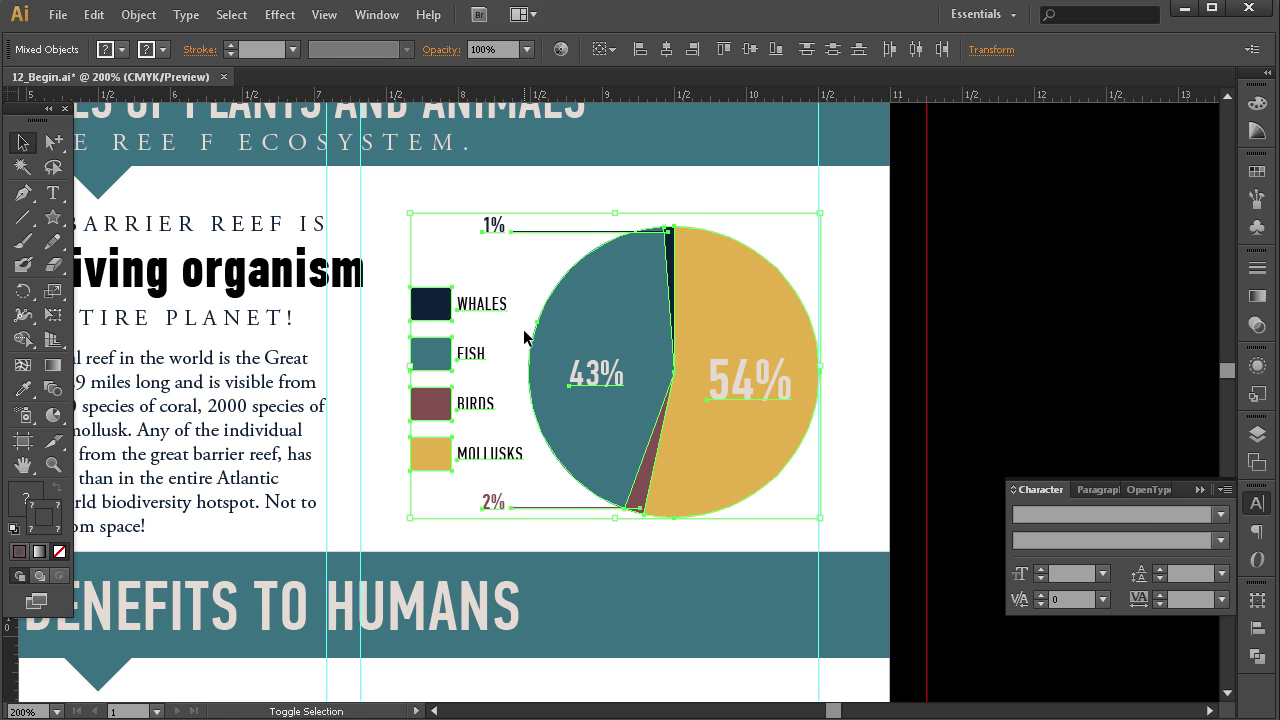
{"action": "key", "text": "shift+Up"}
{"action": "key", "text": "Down"}
{"action": "key", "text": "Down"}
{"action": "key", "text": "Down"}
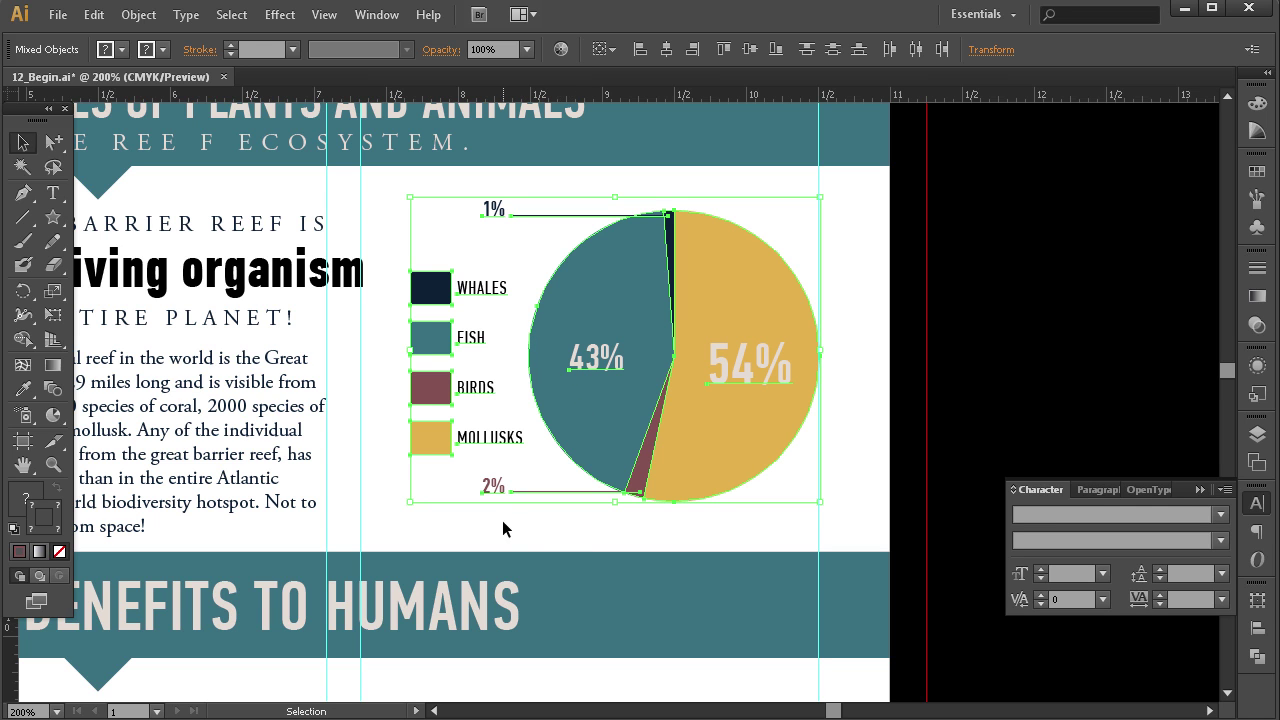
{"action": "left_click", "coordinate": [578, 531]}
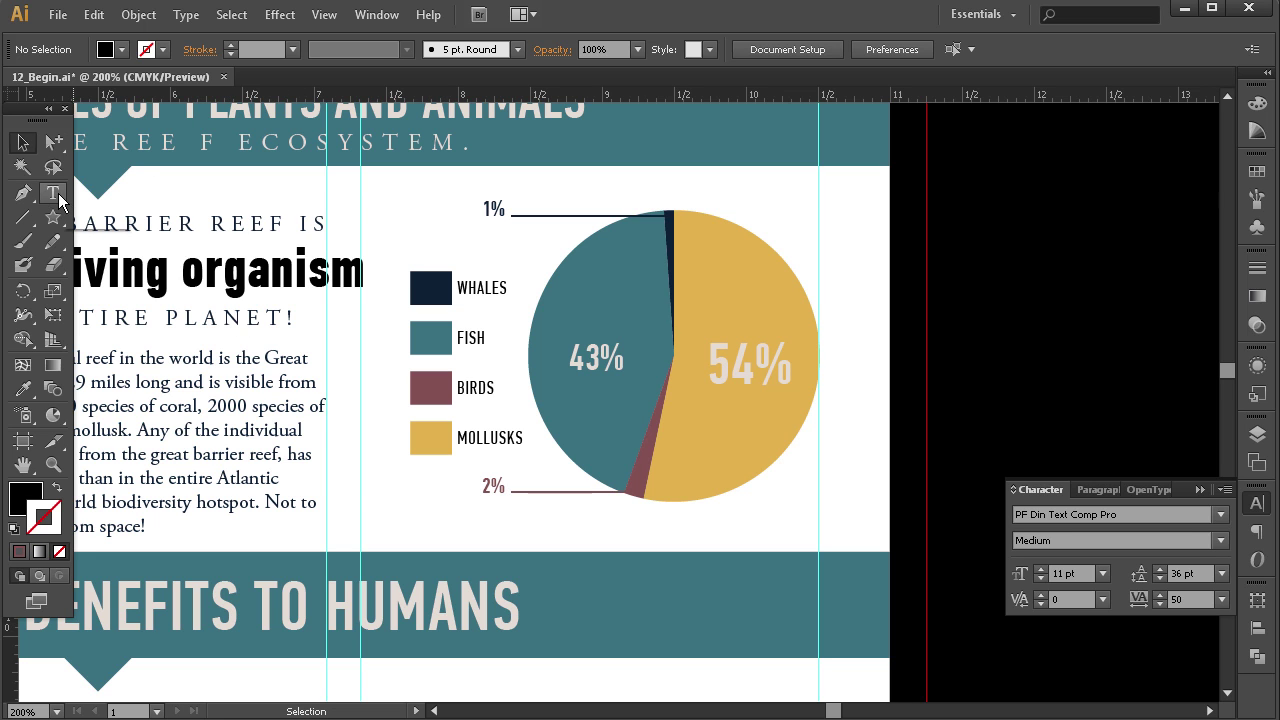
Look up the species breakdown title in piechartdata.txt in Notepad and add the text BREAKDOWN OF SPECIES IN THE REEF above the pie.
{"action": "key", "text": "alt+Tab"}
{"action": "left_click_drag", "start_coordinate": [927, 45], "coordinate": [798, 52]}
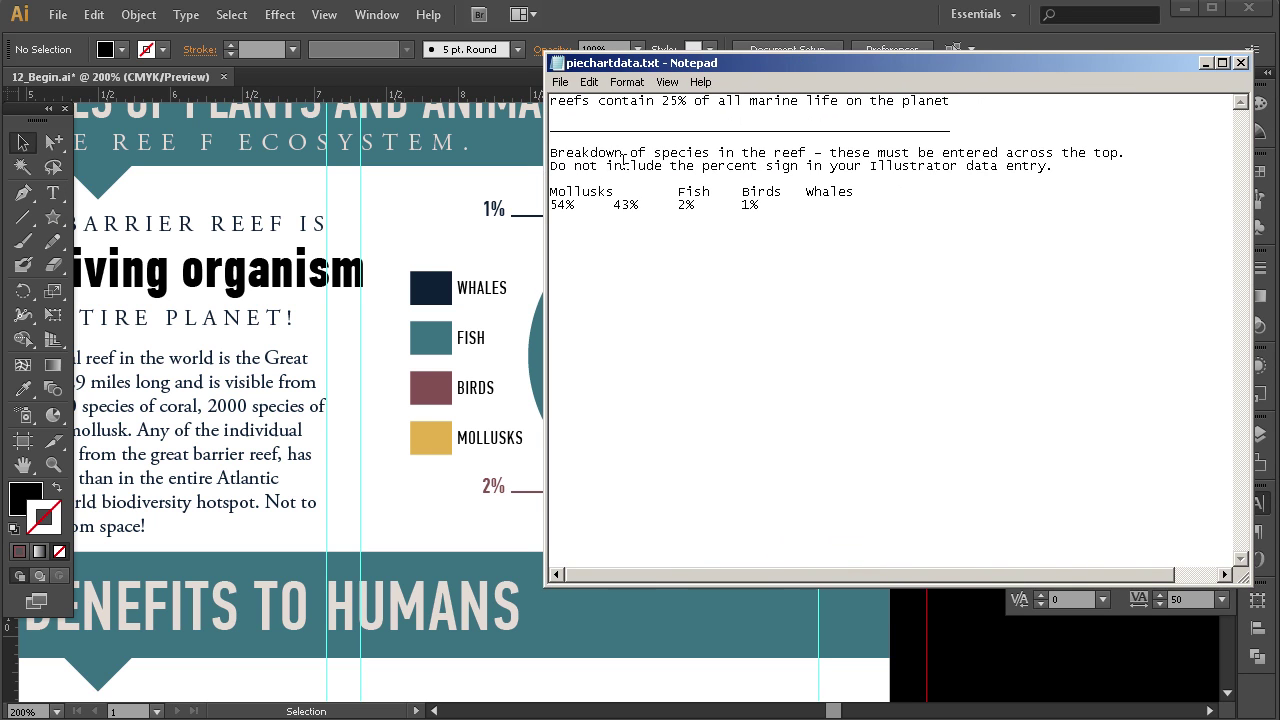
{"action": "left_click_drag", "start_coordinate": [808, 152], "coordinate": [549, 152]}
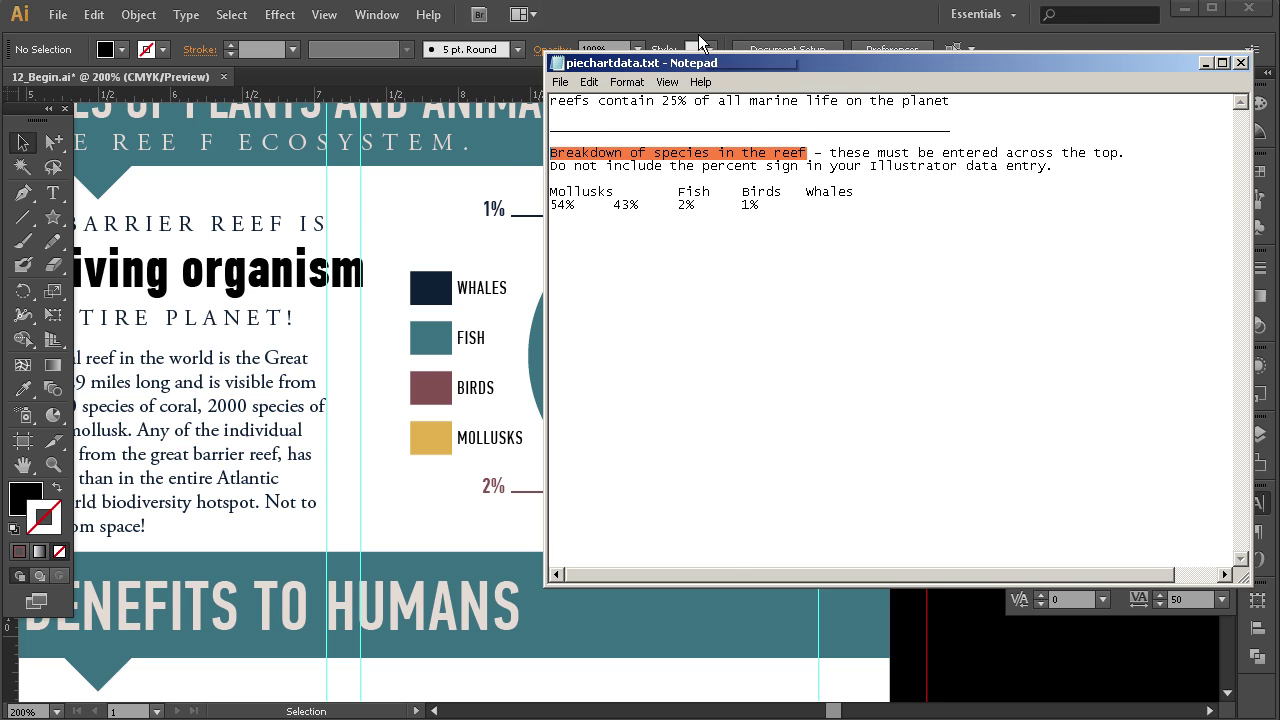
{"action": "key", "text": "alt+Tab"}
{"action": "key", "text": "t"}
{"action": "left_click", "coordinate": [555, 192]}
{"action": "type", "text": "BREAKDOWN OF SPECIES IN THE REEF"}
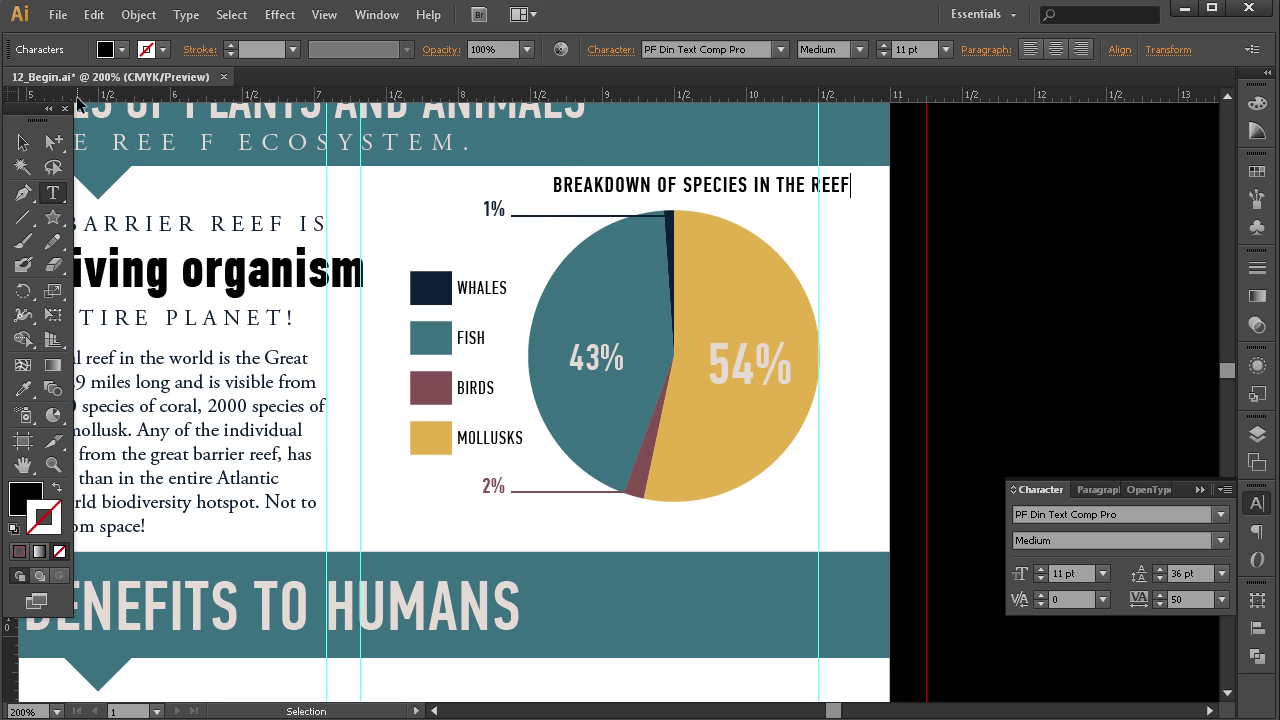
Move the BREAKDOWN OF SPECIES IN THE REEF caption below the pie graph and set its tracking to 0.
{"action": "left_click", "coordinate": [23, 142]}
{"action": "left_click_drag", "start_coordinate": [728, 186], "coordinate": [539, 529]}
{"action": "left_click", "coordinate": [1221, 599]}
{"action": "left_click", "coordinate": [1245, 710]}
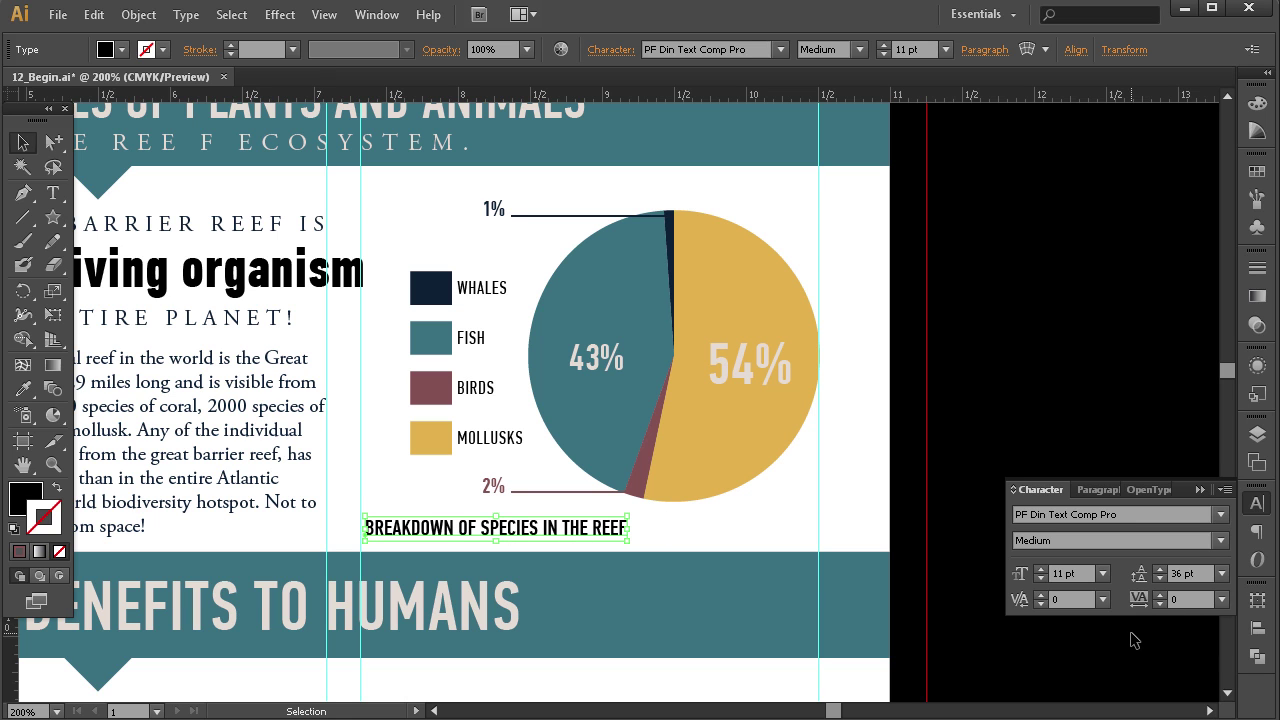
Set the caption to Regular at 12 pt and align its left edge with the legend swatches.
{"action": "left_click", "coordinate": [1218, 541]}
{"action": "left_click", "coordinate": [1046, 689]}
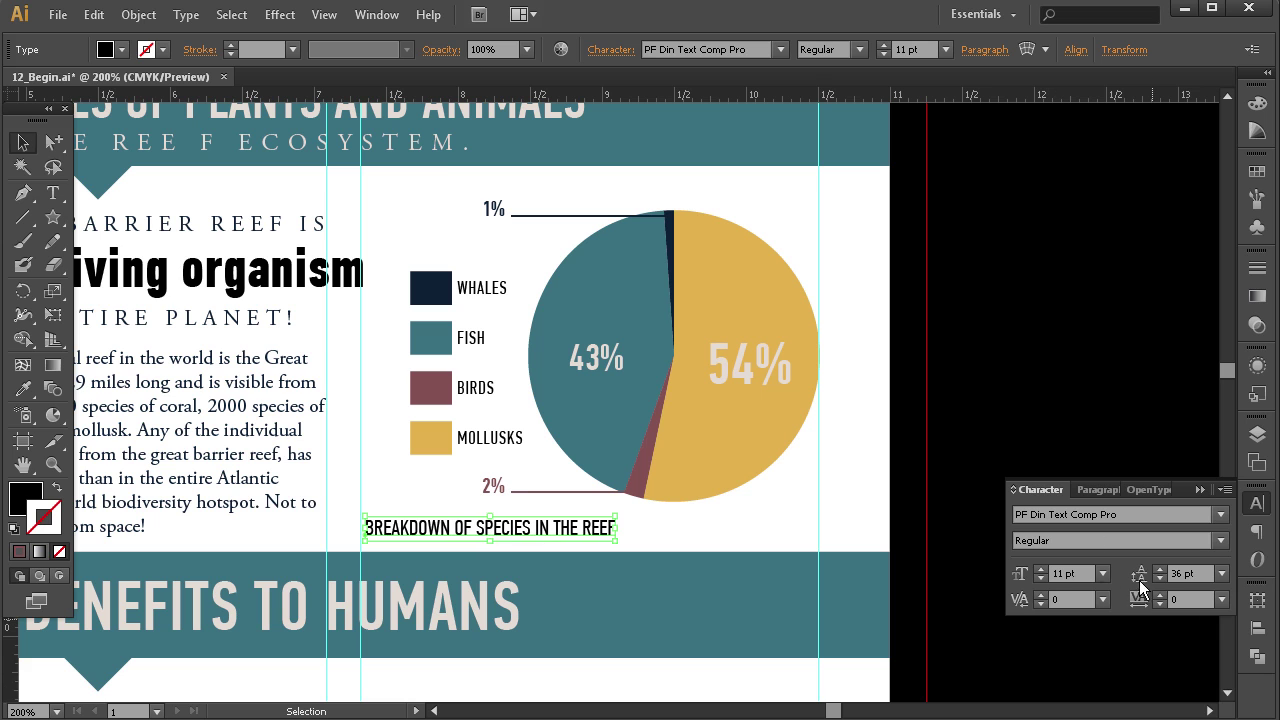
{"action": "left_click_drag", "start_coordinate": [492, 530], "coordinate": [503, 530]}
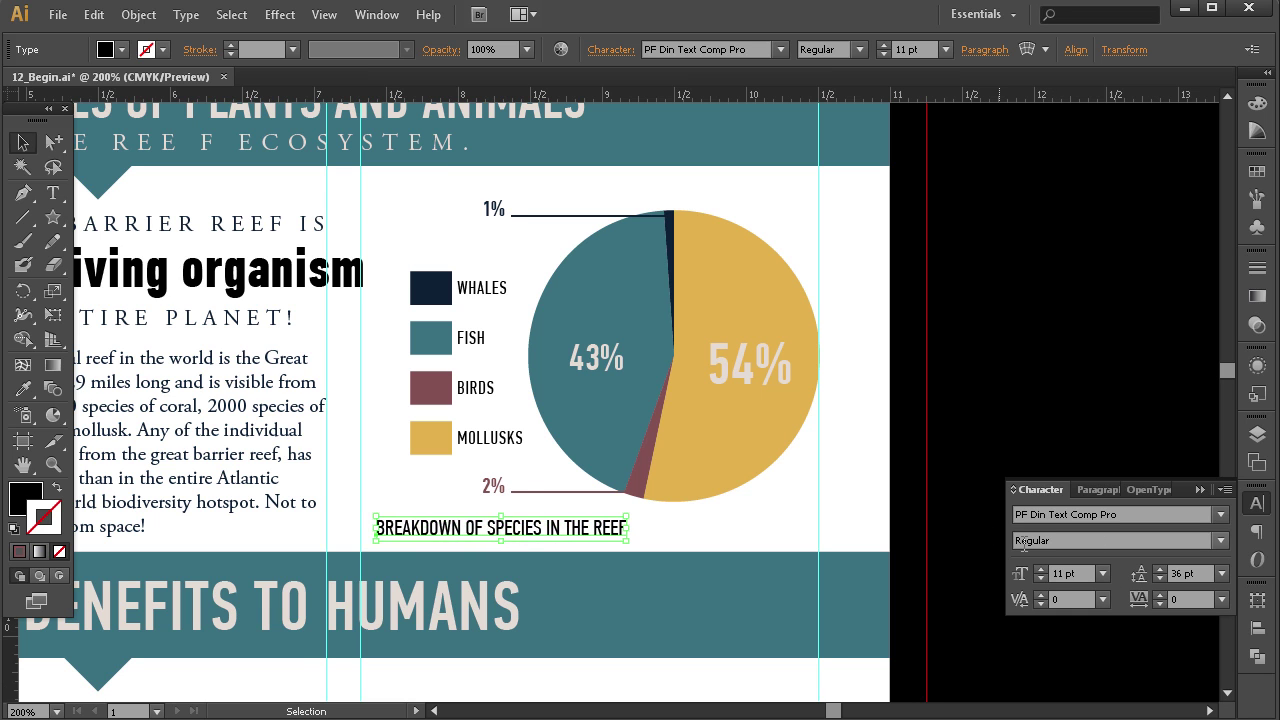
{"action": "left_click", "coordinate": [1041, 568]}
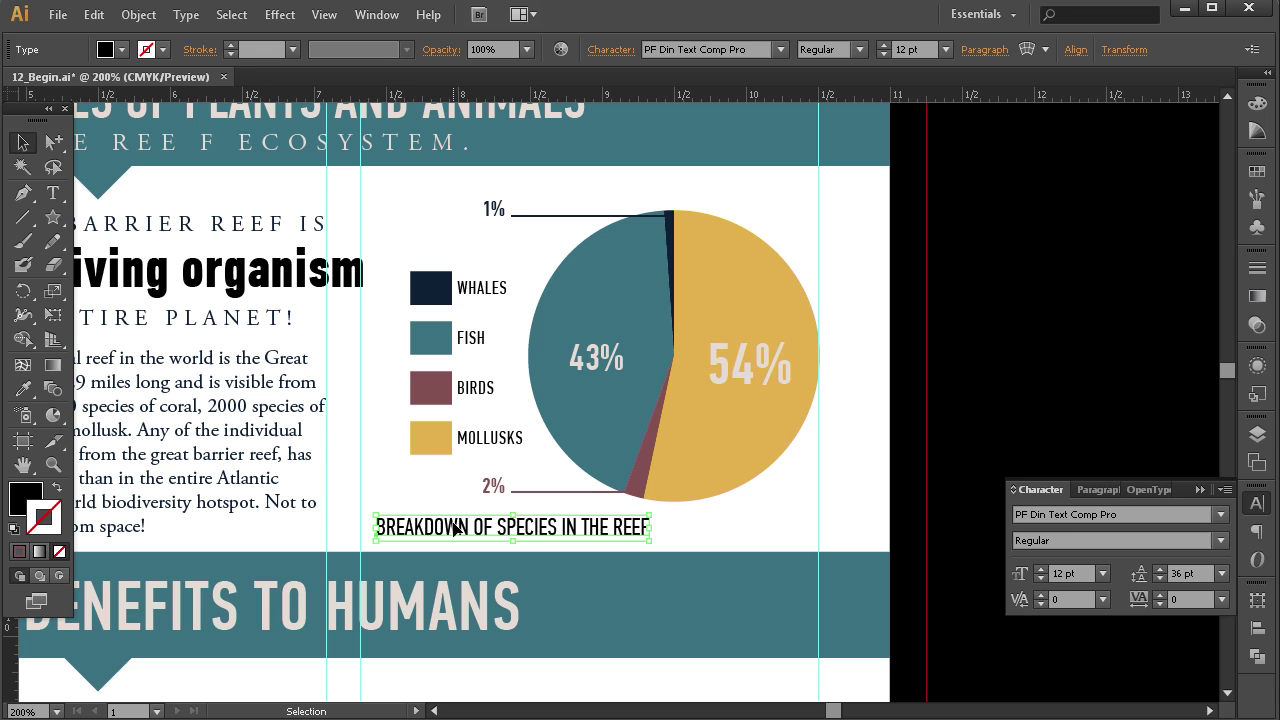
{"action": "left_click_drag", "start_coordinate": [424, 532], "coordinate": [460, 532]}
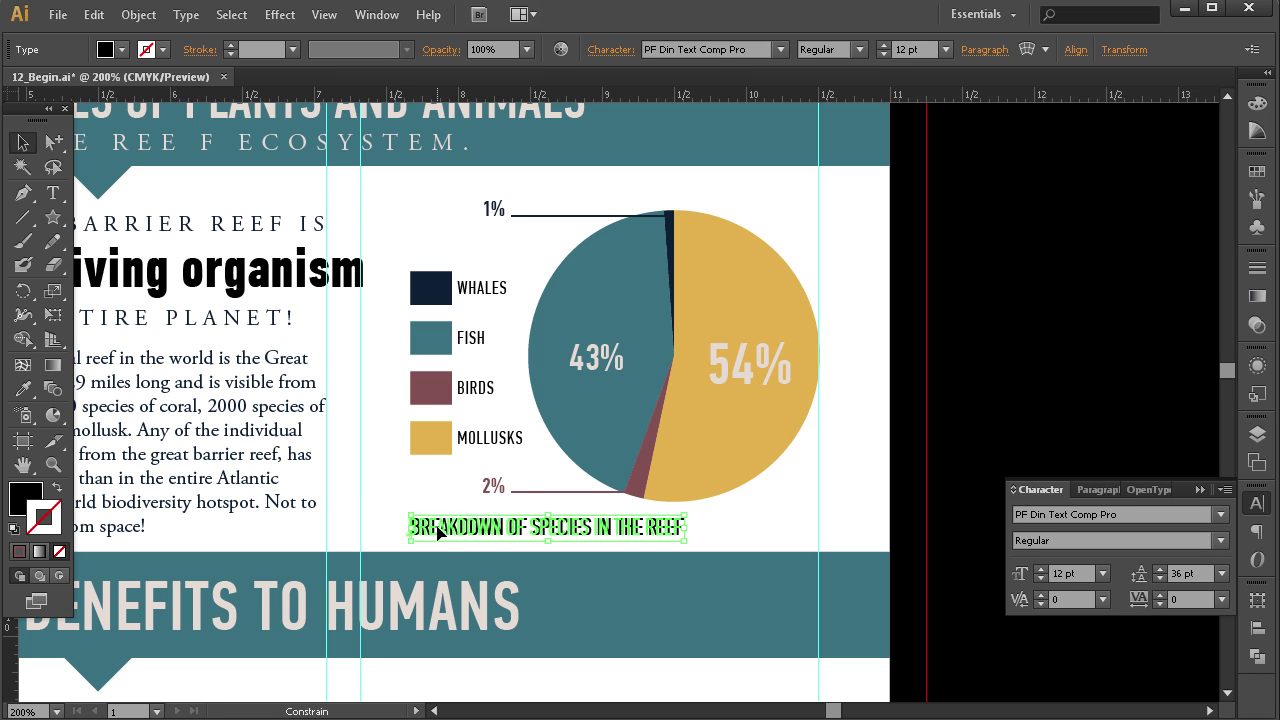
{"action": "left_click", "coordinate": [430, 510]}
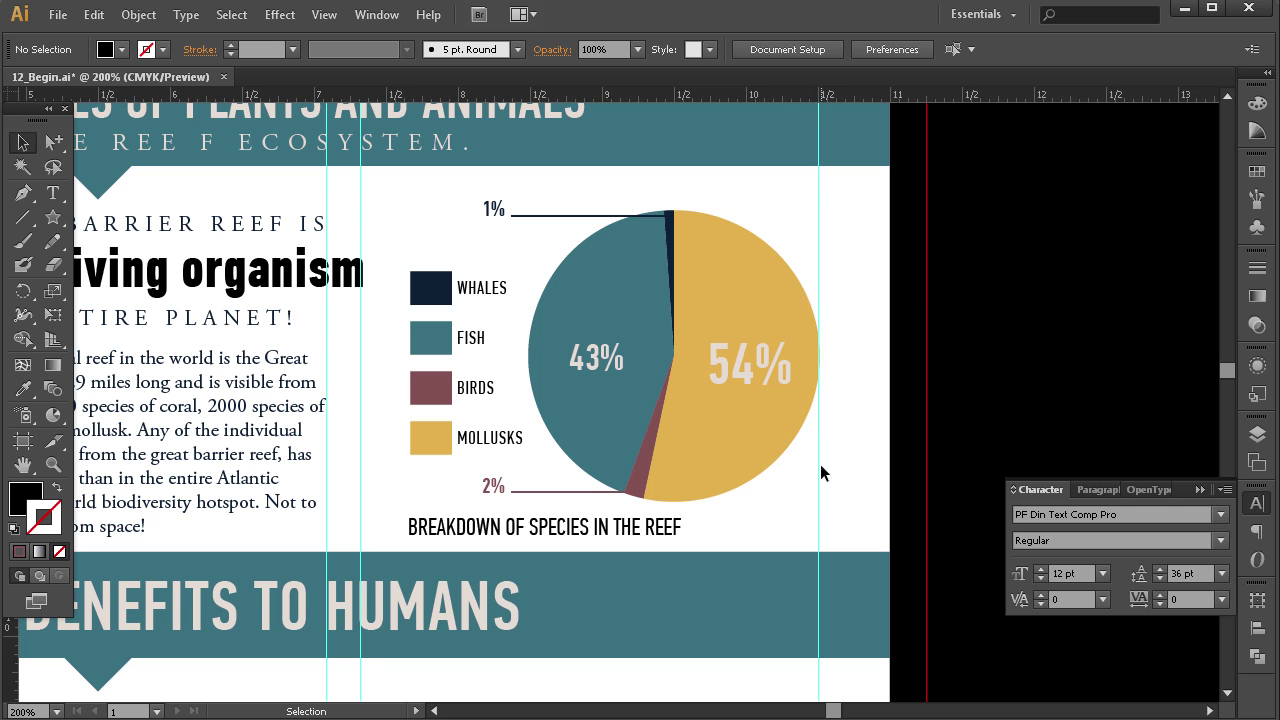
Examine the pie graph and its caption within the overall infographic layout and the space around the Great Barrier Reef text.
{"action": "key", "text": "z"}
{"action": "left_click", "coordinate": [425, 326], "text": "alt"}
{"action": "left_click", "coordinate": [425, 326], "text": "alt"}
{"action": "left_click", "coordinate": [425, 326], "text": "alt"}
{"action": "left_click", "coordinate": [653, 416], "text": "alt"}
{"action": "left_click", "coordinate": [23, 142]}
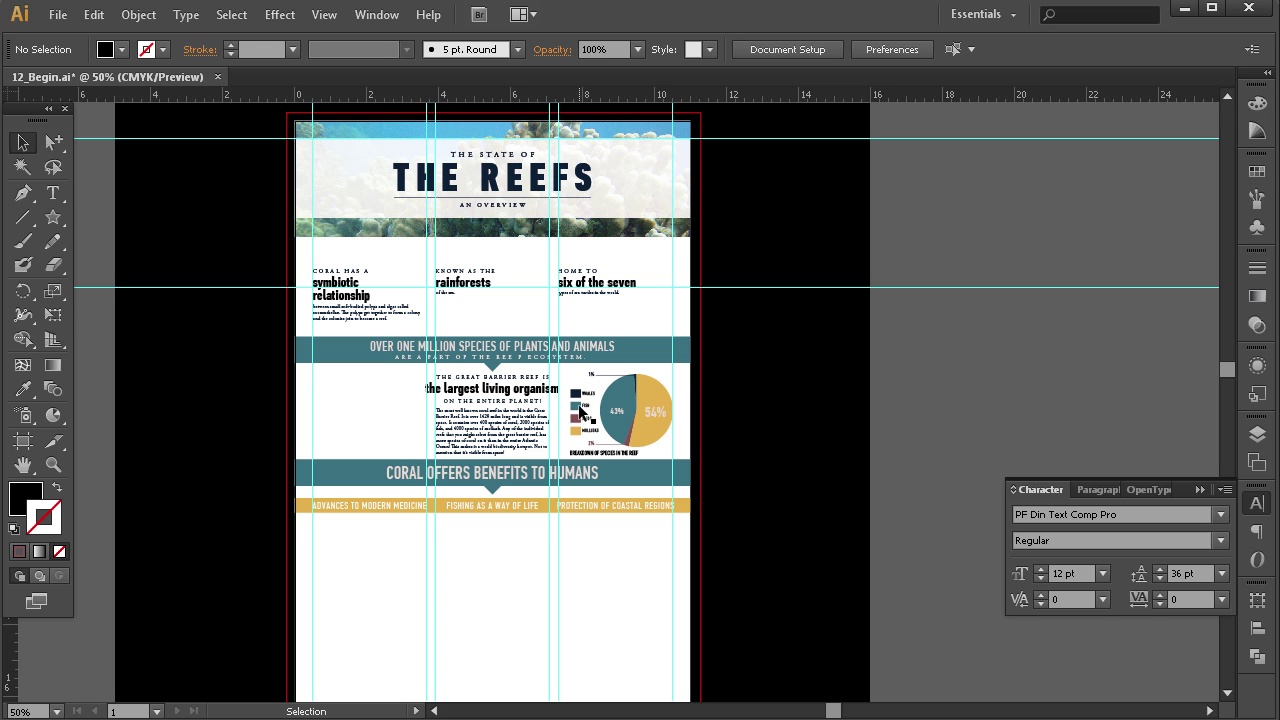
{"action": "scroll", "coordinate": [524, 430], "scroll_direction": "up", "scroll_amount": 4}
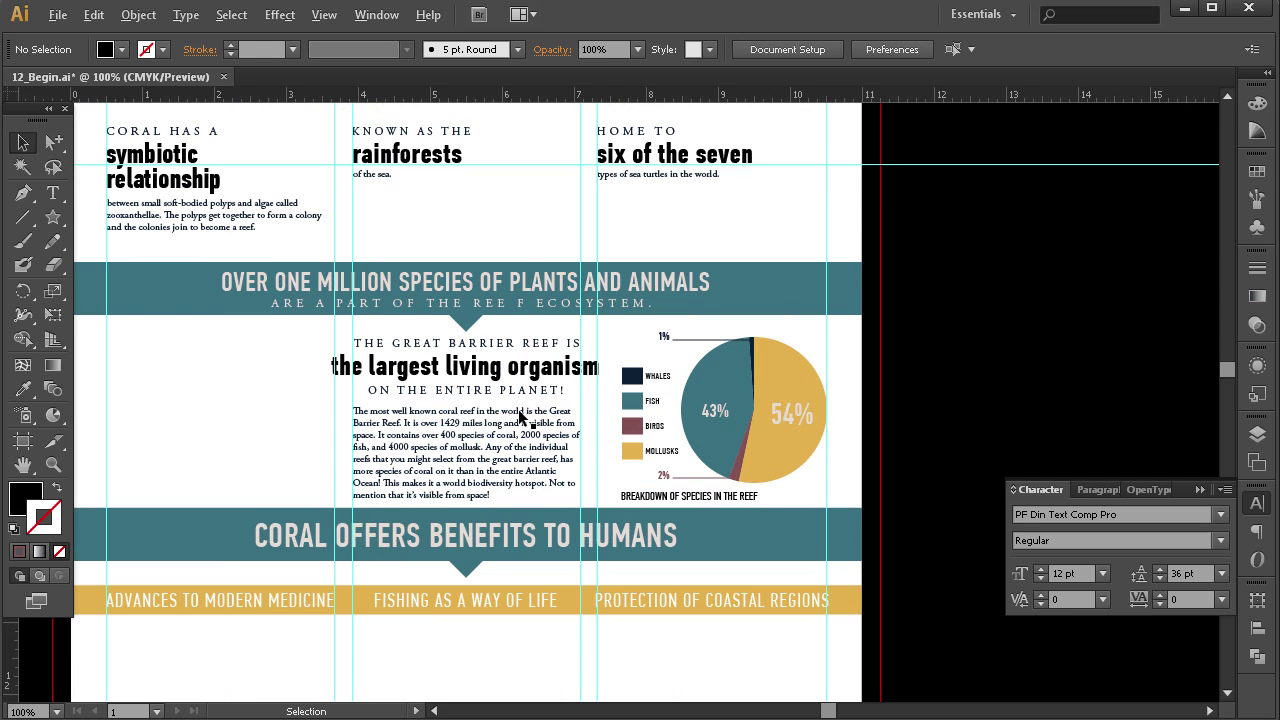
{"action": "left_click_drag", "start_coordinate": [521, 417], "coordinate": [751, 329]}
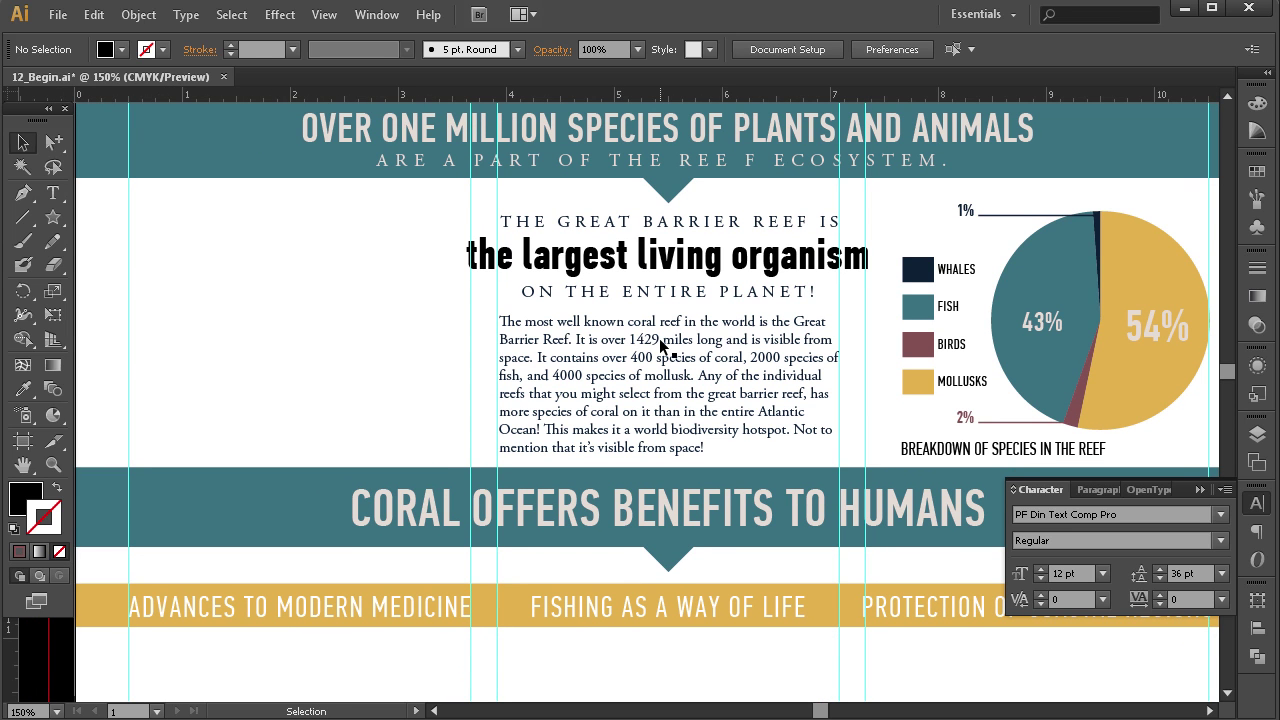
{"action": "left_click_drag", "start_coordinate": [106, 283], "coordinate": [533, 318]}
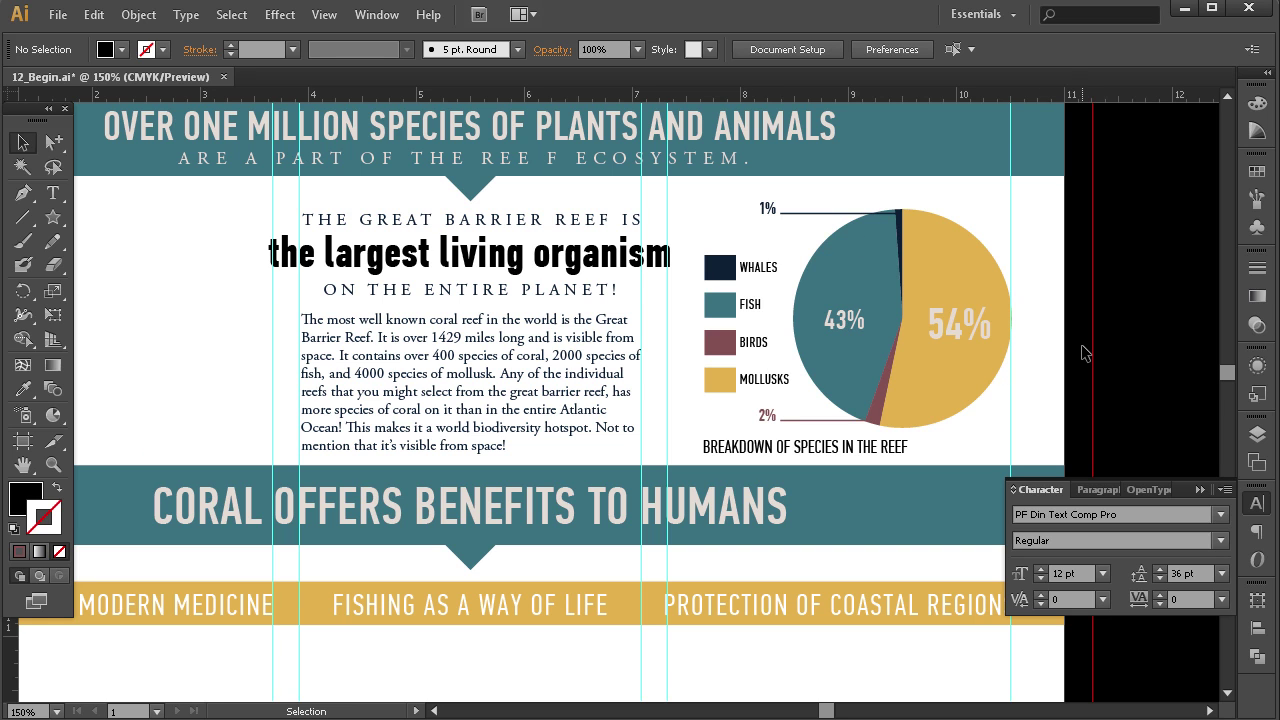
Draw a circle from the pie's centre matching its size and move it to the left guide in the empty left column.
{"action": "left_click_drag", "start_coordinate": [53, 217], "coordinate": [128, 260]}
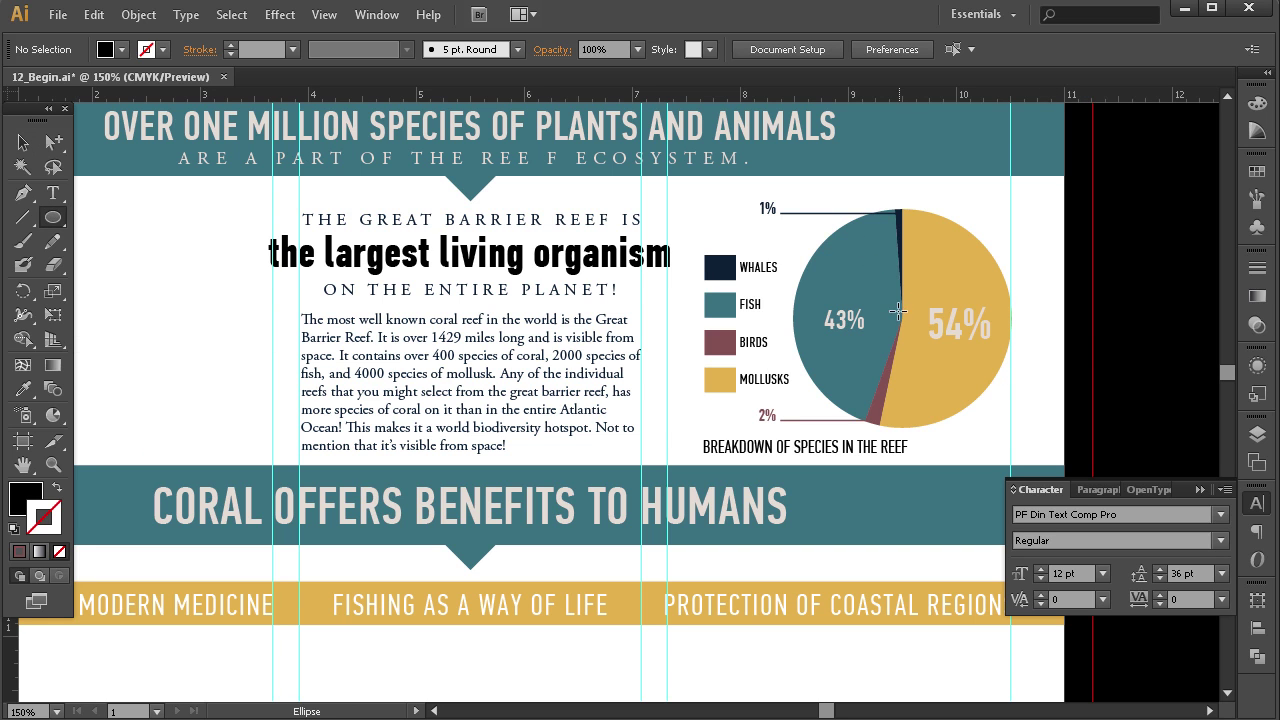
{"action": "mouse_move", "coordinate": [902, 318]}
{"action": "left_mouse_down"}
{"action": "mouse_move", "coordinate": [956, 207]}
{"action": "mouse_move", "coordinate": [902, 317]}
{"action": "left_mouse_up"}
{"action": "left_click_drag", "start_coordinate": [902, 316], "coordinate": [958, 207]}
{"action": "left_click", "coordinate": [22, 142]}
{"action": "left_click_drag", "start_coordinate": [974, 306], "coordinate": [246, 306]}
{"action": "left_click_drag", "start_coordinate": [335, 355], "coordinate": [499, 359]}
{"action": "left_click_drag", "start_coordinate": [358, 322], "coordinate": [224, 322]}
Check the marine life percentage in piechartdata.txt in Notepad, and draw a rectangle from the circle's centre covering its upper-right quarter.
{"action": "left_click_drag", "start_coordinate": [53, 217], "coordinate": [142, 219]}
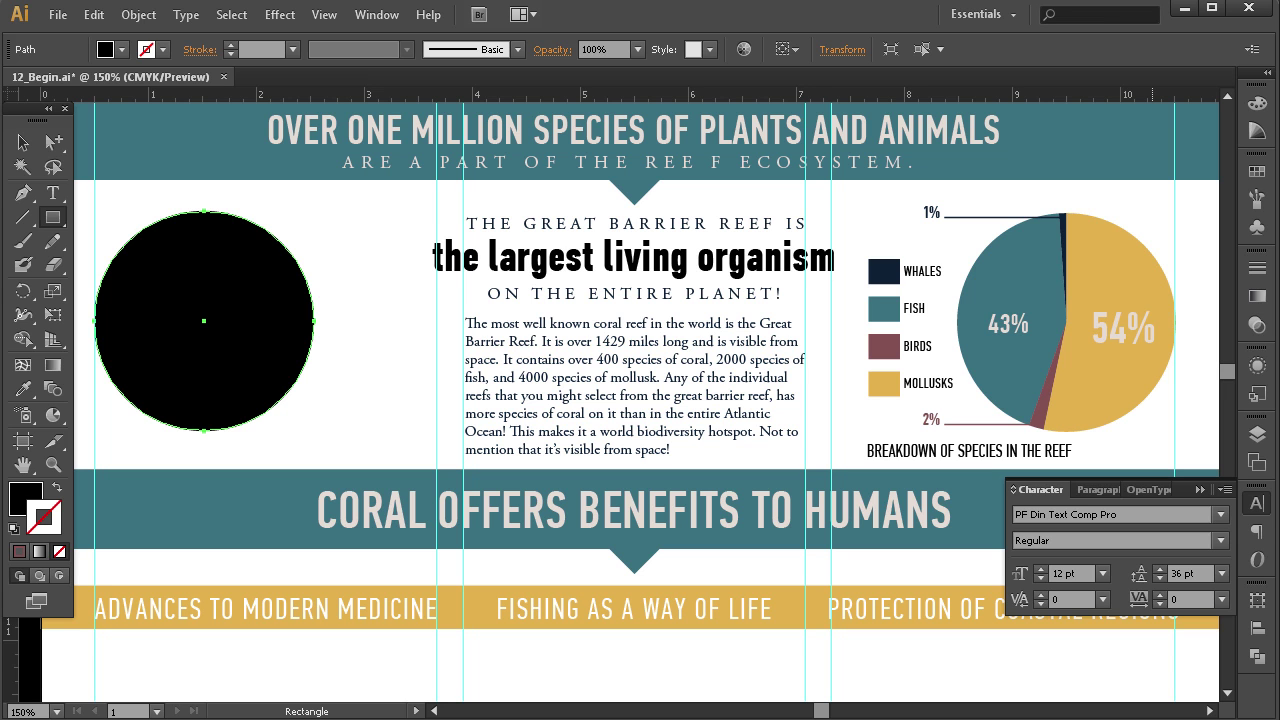
{"action": "key", "text": "alt+Tab"}
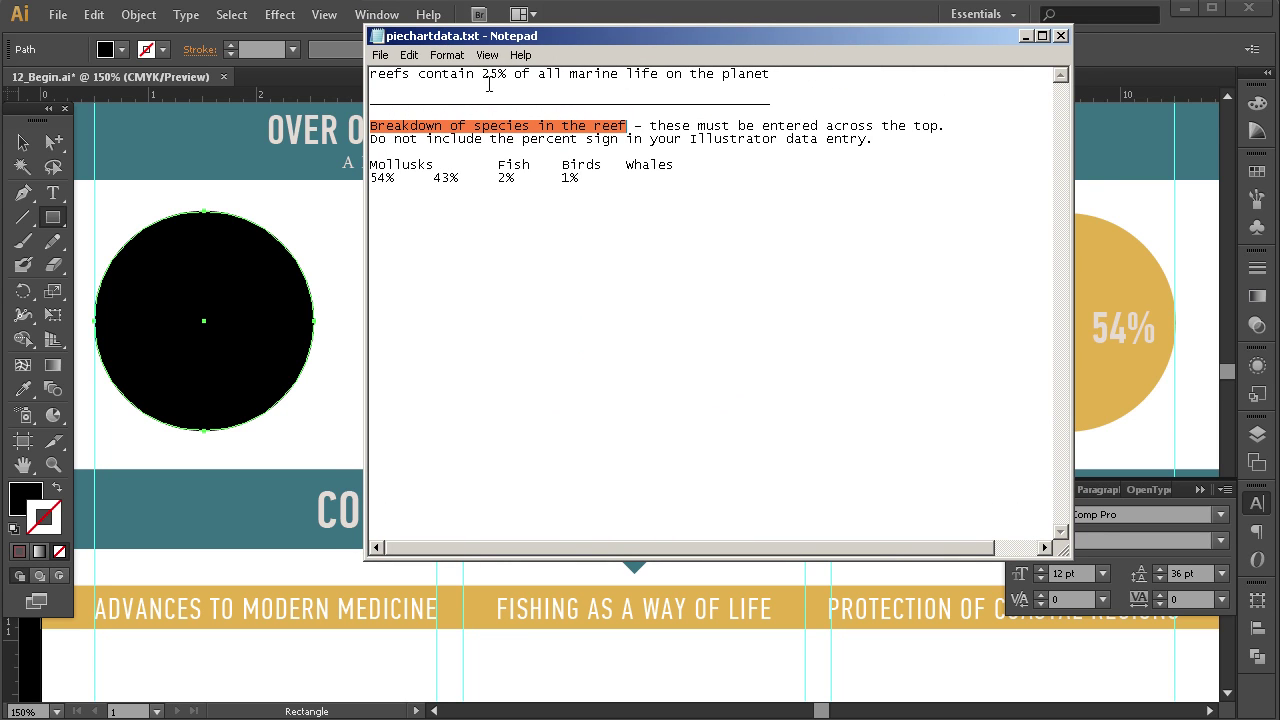
{"action": "key", "text": "alt+Tab"}
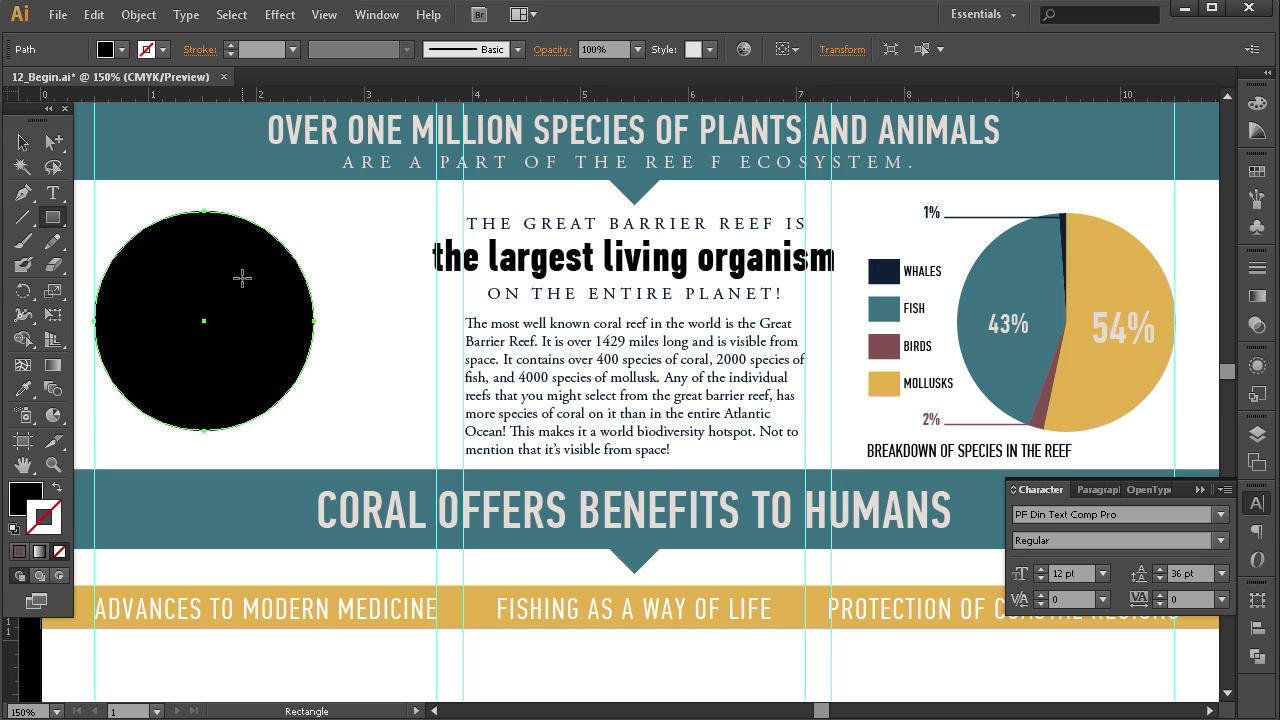
{"action": "left_click_drag", "start_coordinate": [204, 321], "coordinate": [339, 196]}
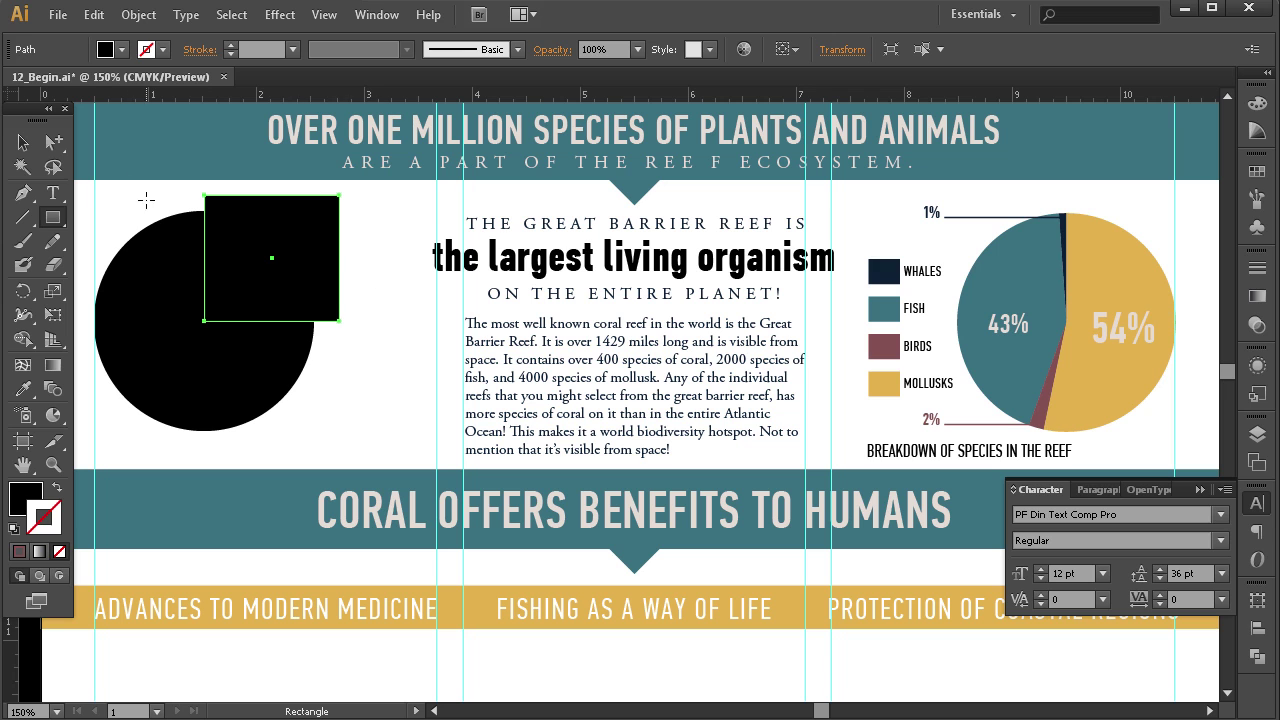
Select the rectangle and circle together, split them with the Divide pathfinder, and ungroup the resulting pieces.
{"action": "left_click", "coordinate": [23, 142]}
{"action": "left_click", "coordinate": [266, 369], "text": "shift"}
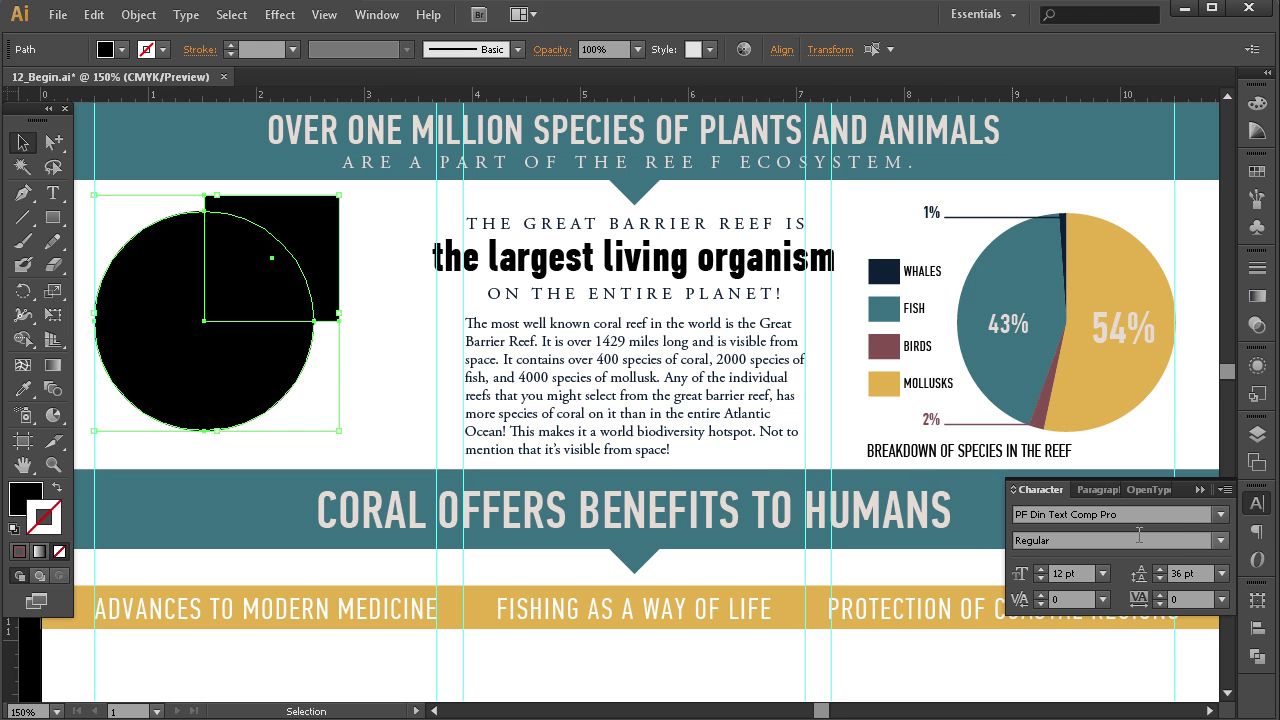
{"action": "left_click", "coordinate": [1258, 630]}
{"action": "left_click", "coordinate": [1258, 656]}
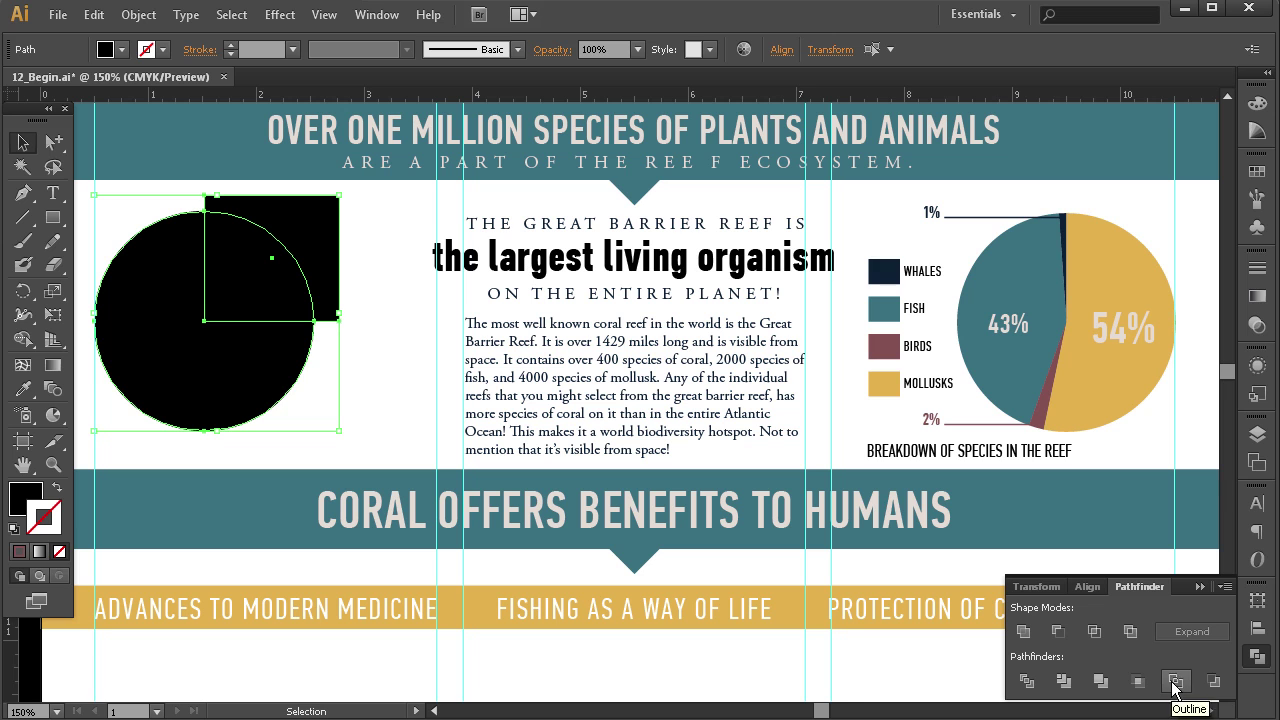
{"action": "left_click", "coordinate": [1026, 681]}
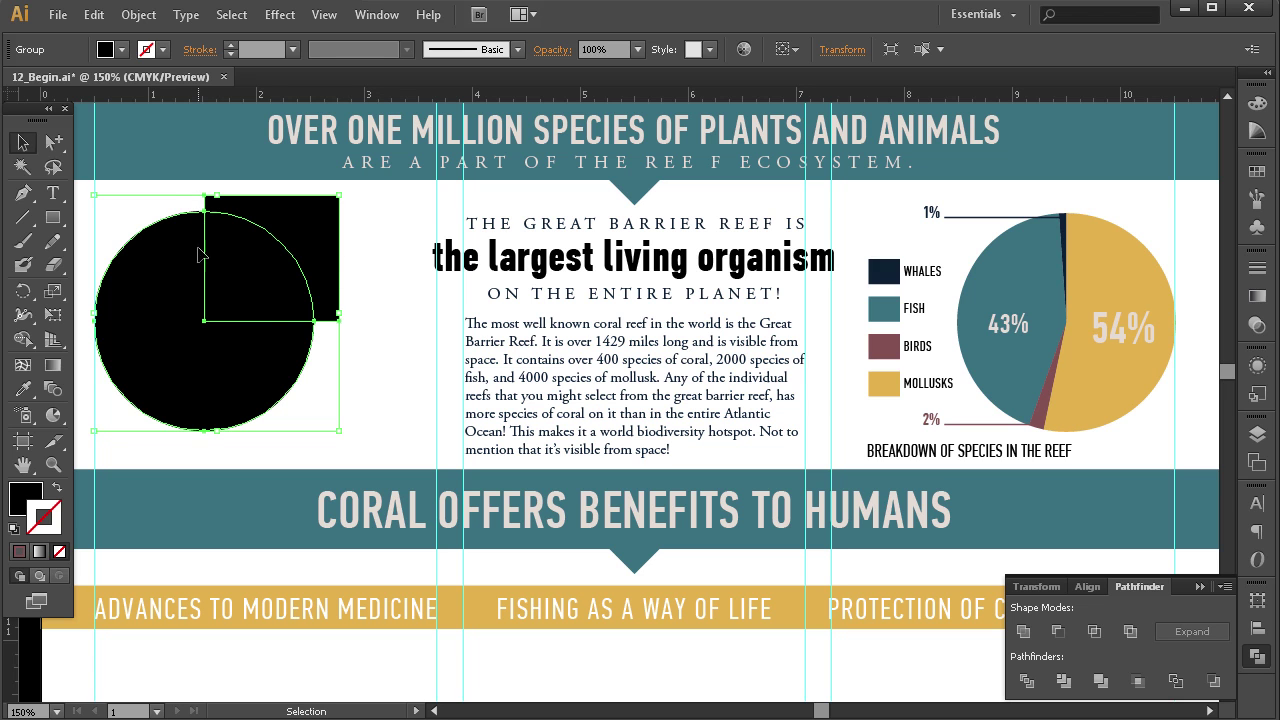
{"action": "left_click", "coordinate": [383, 266]}
{"action": "left_click", "coordinate": [287, 259]}
{"action": "key", "text": "ctrl+shift+g"}
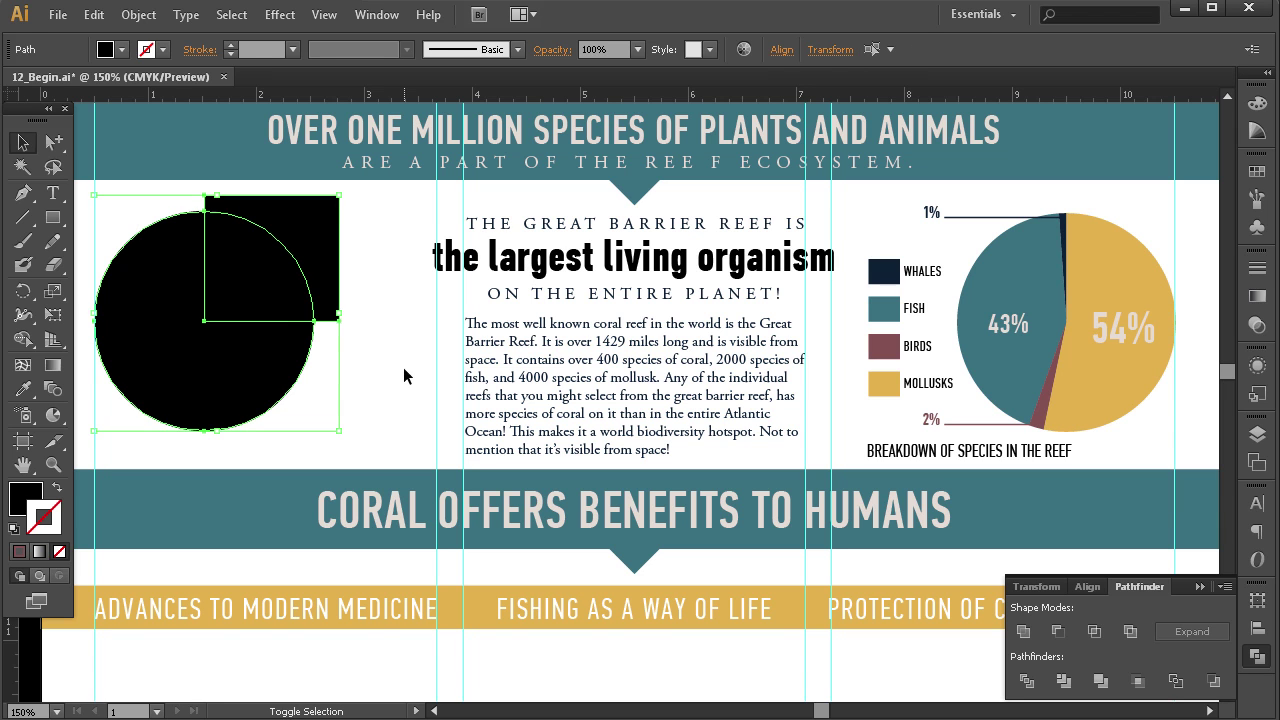
Delete the leftover rectangle piece outside the circle.
{"action": "left_click", "coordinate": [408, 305]}
{"action": "left_click", "coordinate": [325, 240]}
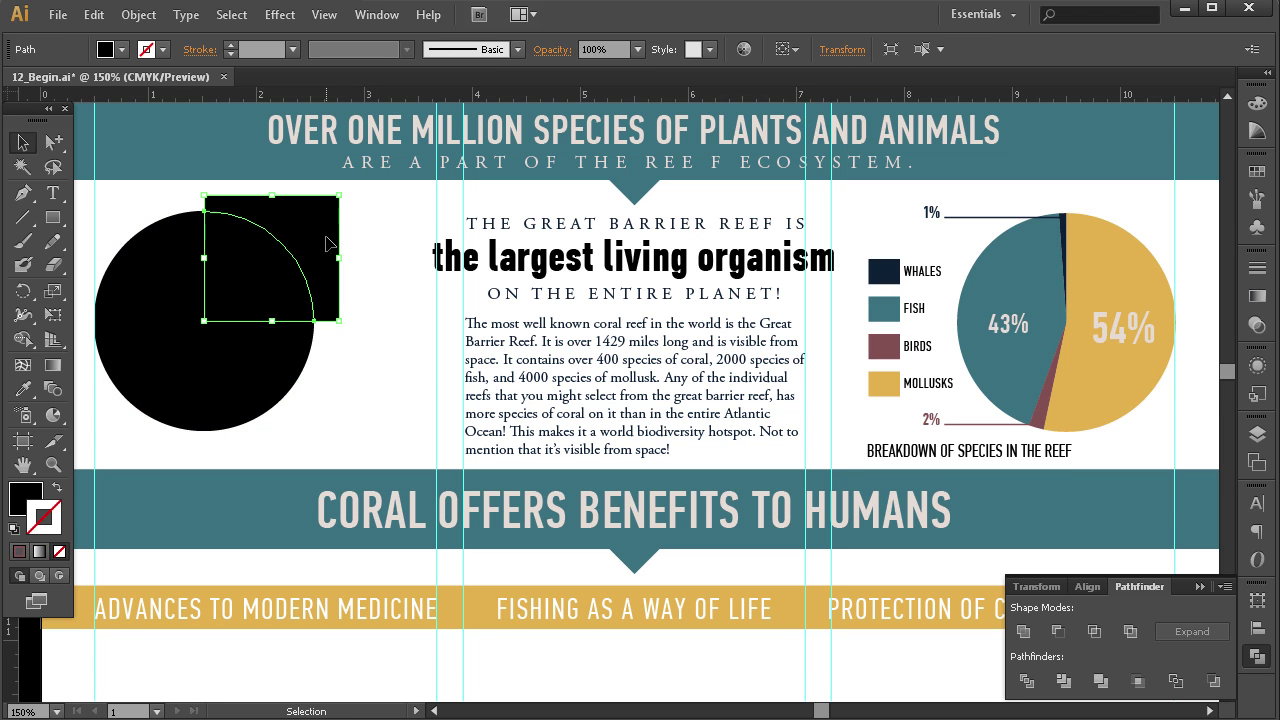
{"action": "key", "text": "Delete"}
Fill the circle's upper-right quarter with the dark red swatch and give it no stroke.
{"action": "left_click", "coordinate": [276, 251]}
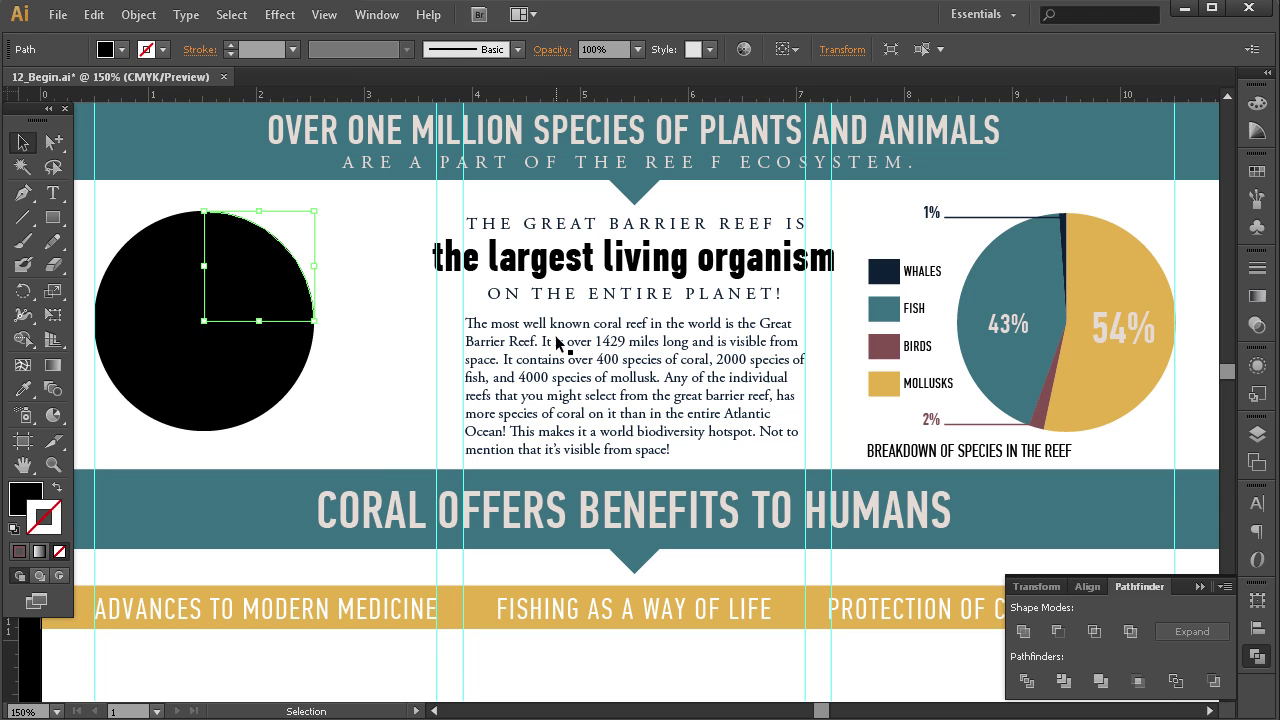
{"action": "left_click", "coordinate": [1257, 171]}
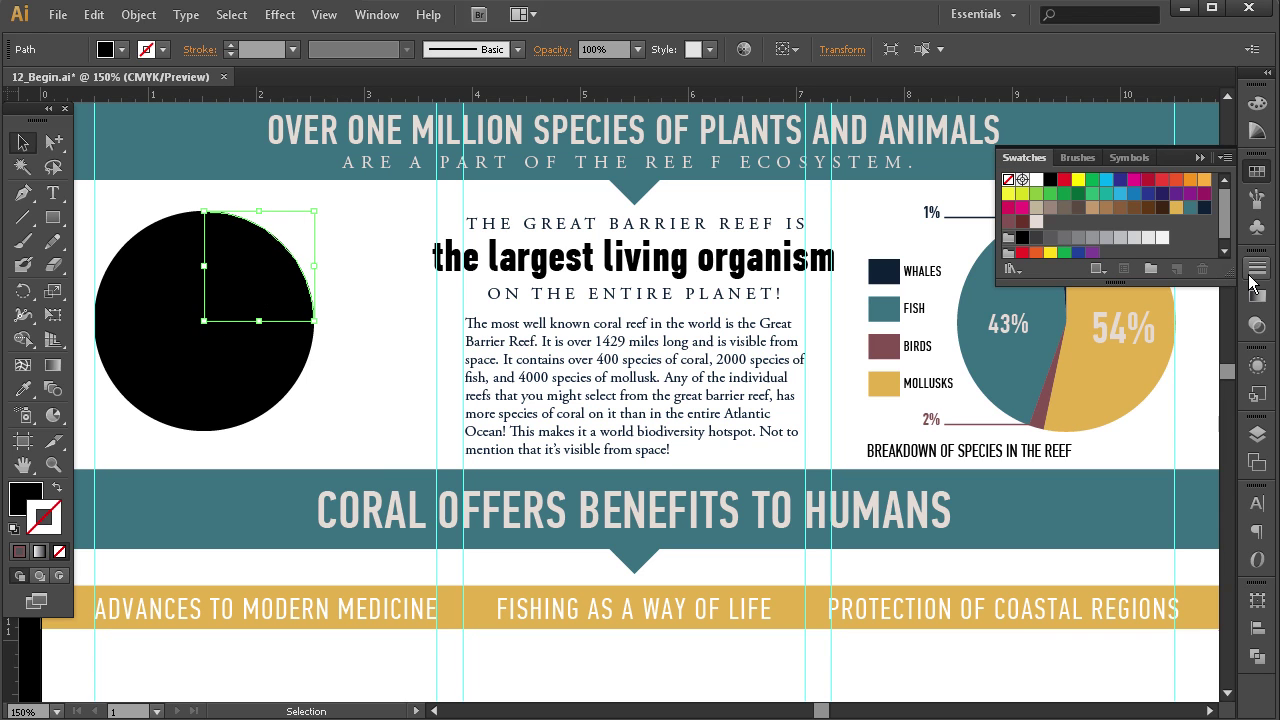
{"action": "left_click", "coordinate": [1022, 221]}
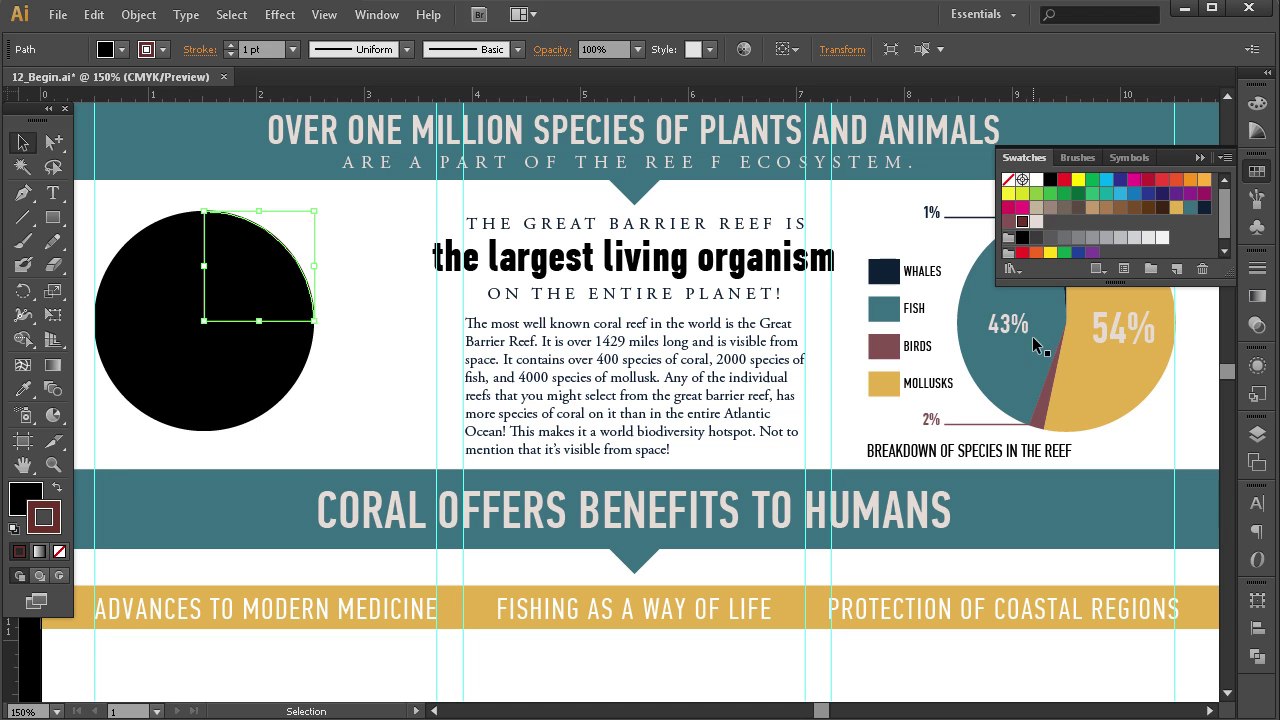
{"action": "left_click", "coordinate": [58, 488]}
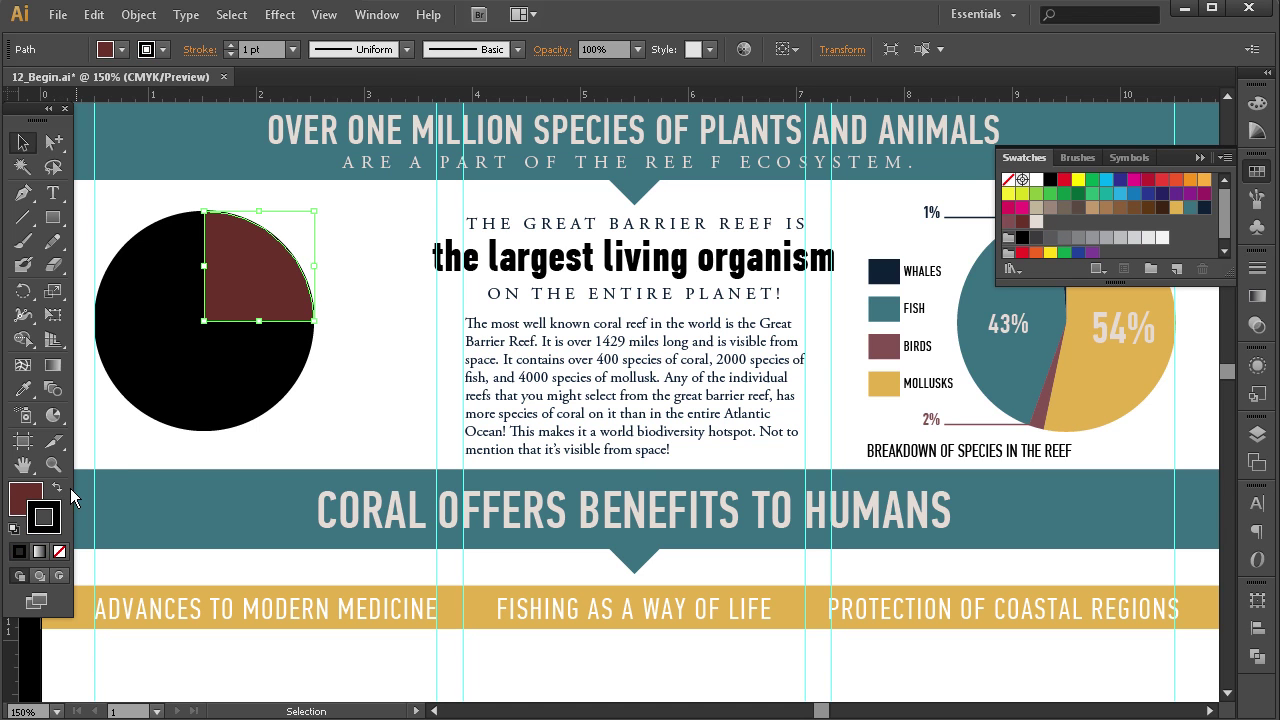
{"action": "left_click", "coordinate": [59, 551]}
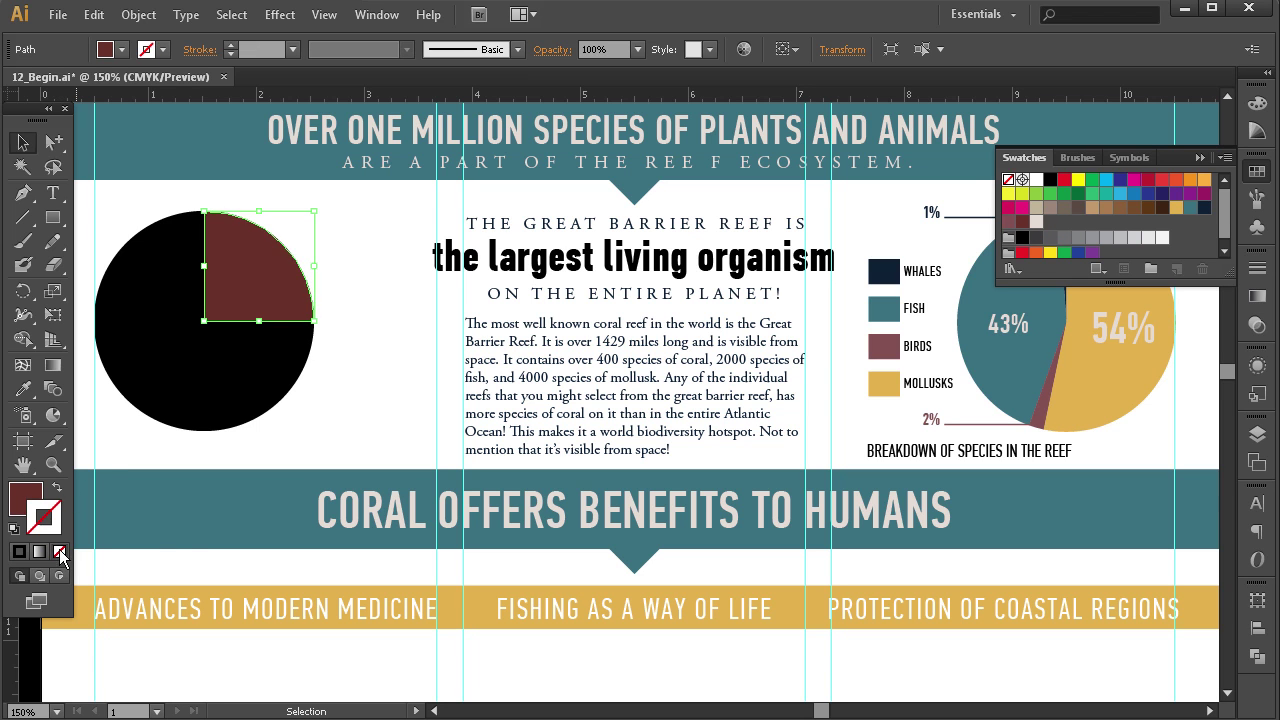
Fill the remaining three quarters of the circle with the dark navy swatch and deselect.
{"action": "left_click", "coordinate": [164, 402]}
{"action": "left_click", "coordinate": [26, 497]}
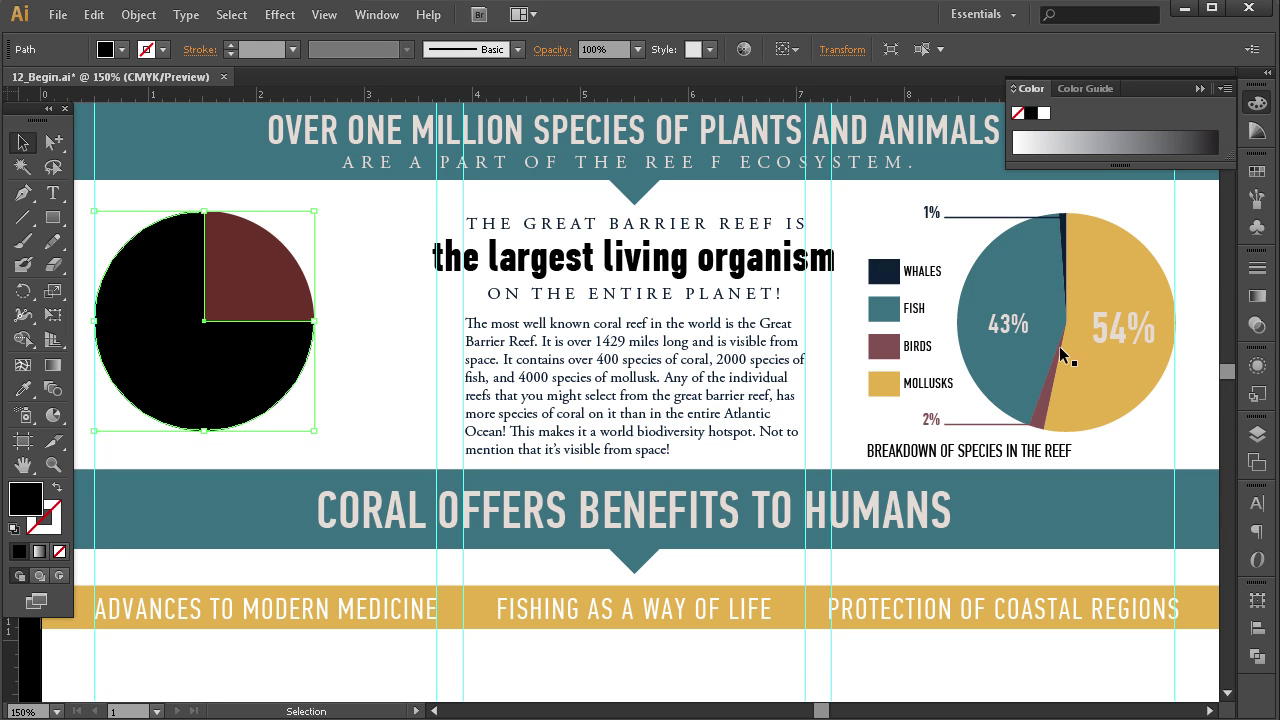
{"action": "left_click", "coordinate": [430, 316]}
{"action": "left_click", "coordinate": [172, 330]}
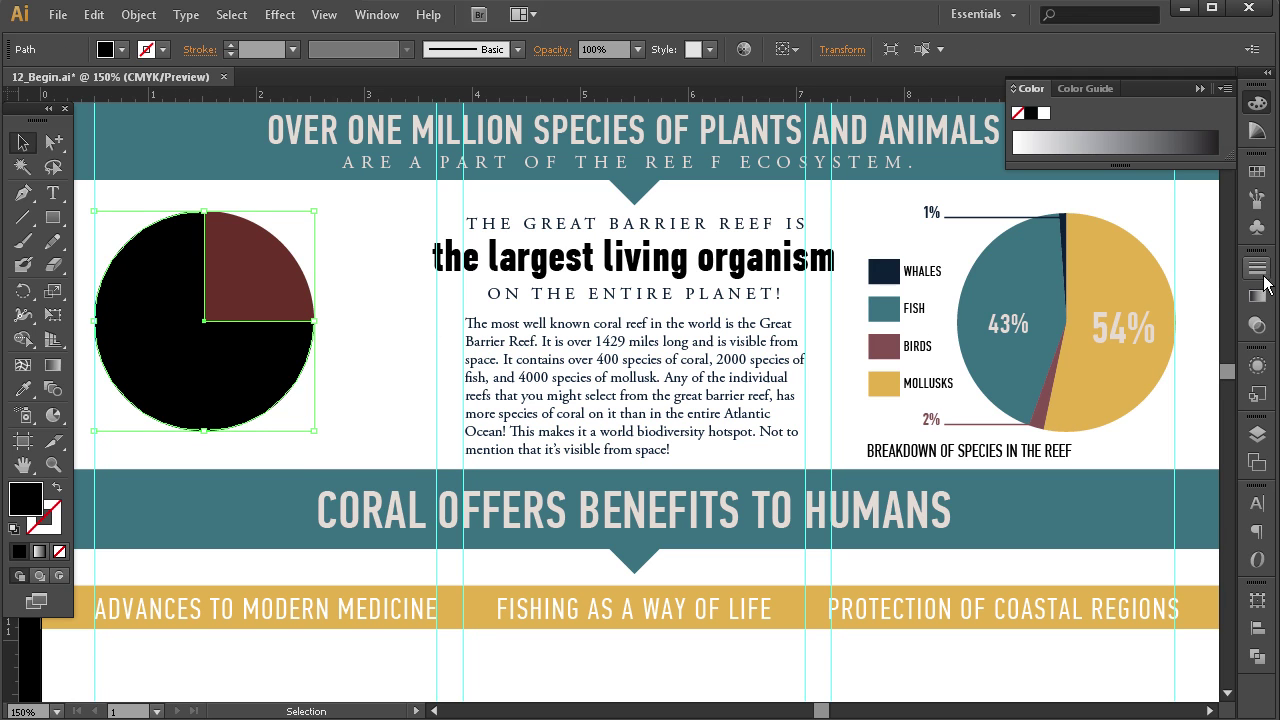
{"action": "left_click", "coordinate": [1257, 171]}
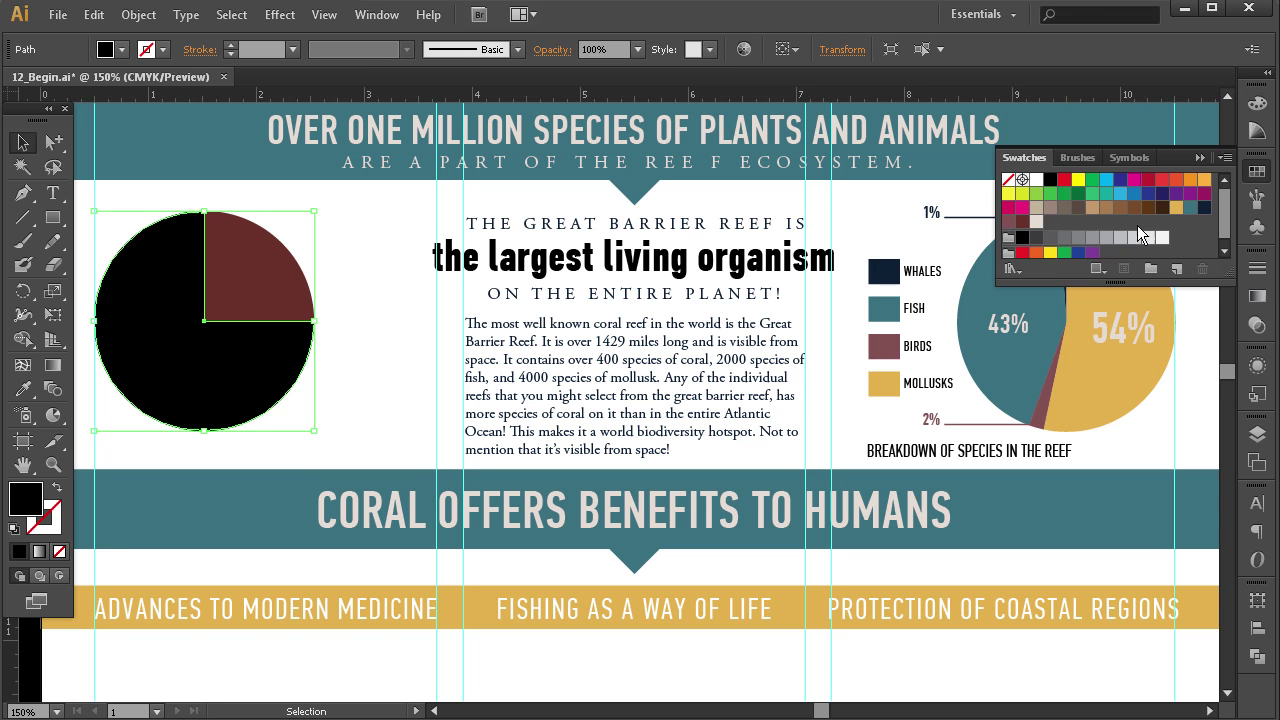
{"action": "left_click", "coordinate": [1204, 210]}
{"action": "left_click", "coordinate": [347, 316]}
{"action": "left_click_drag", "start_coordinate": [630, 343], "coordinate": [678, 403]}
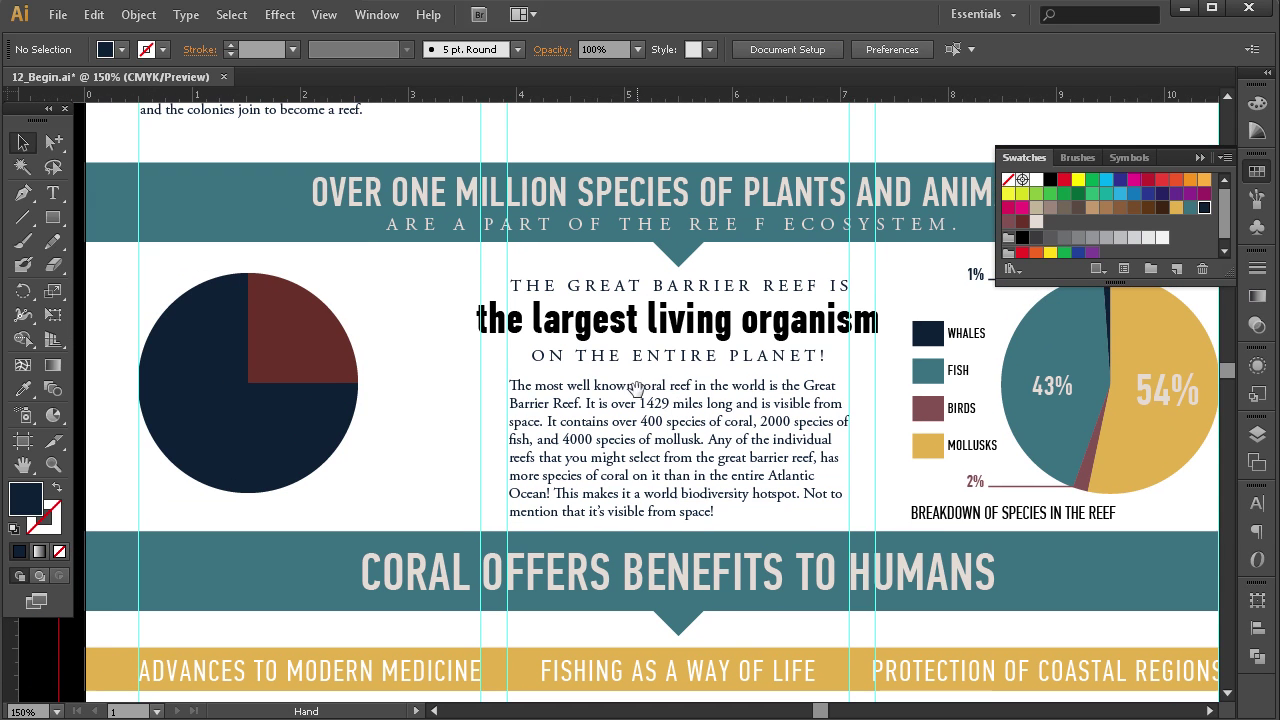
Copy the 54% label from the species pie onto the left pie's dark red quarter and bring it to the front.
{"action": "key", "text": "v"}
{"action": "left_click", "coordinate": [1170, 392]}
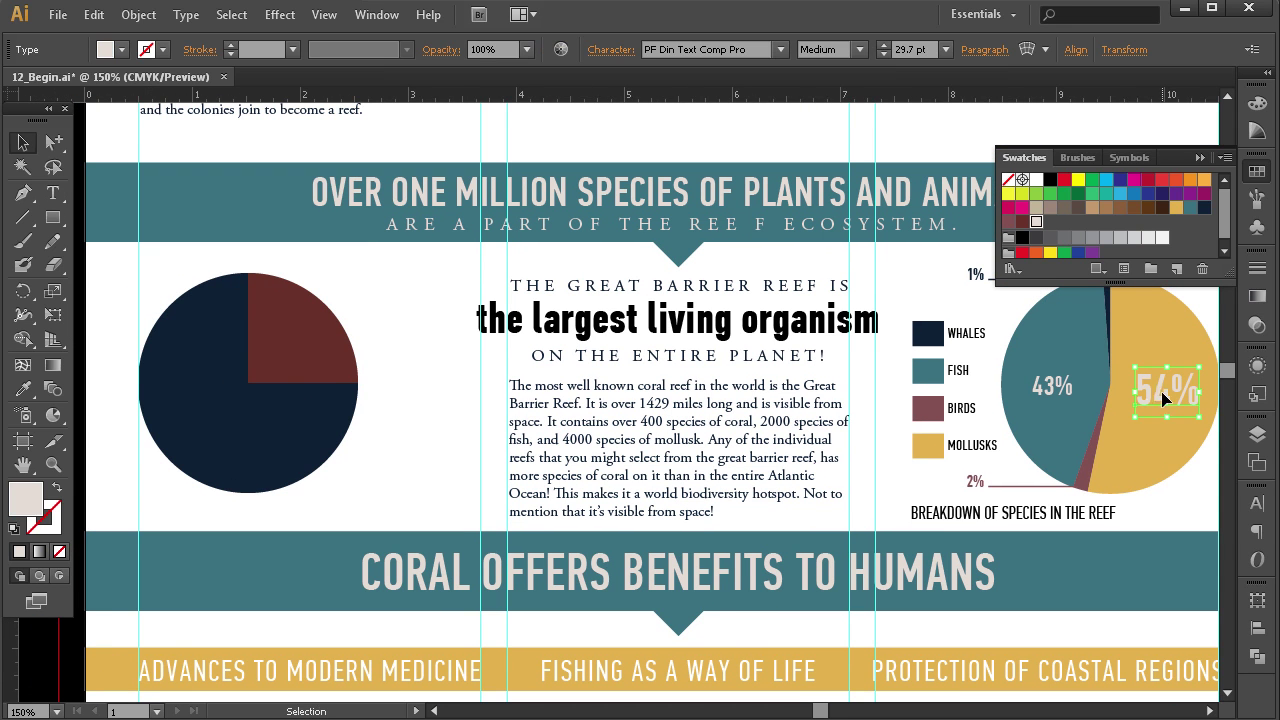
{"action": "left_click_drag", "start_coordinate": [1170, 392], "coordinate": [311, 381]}
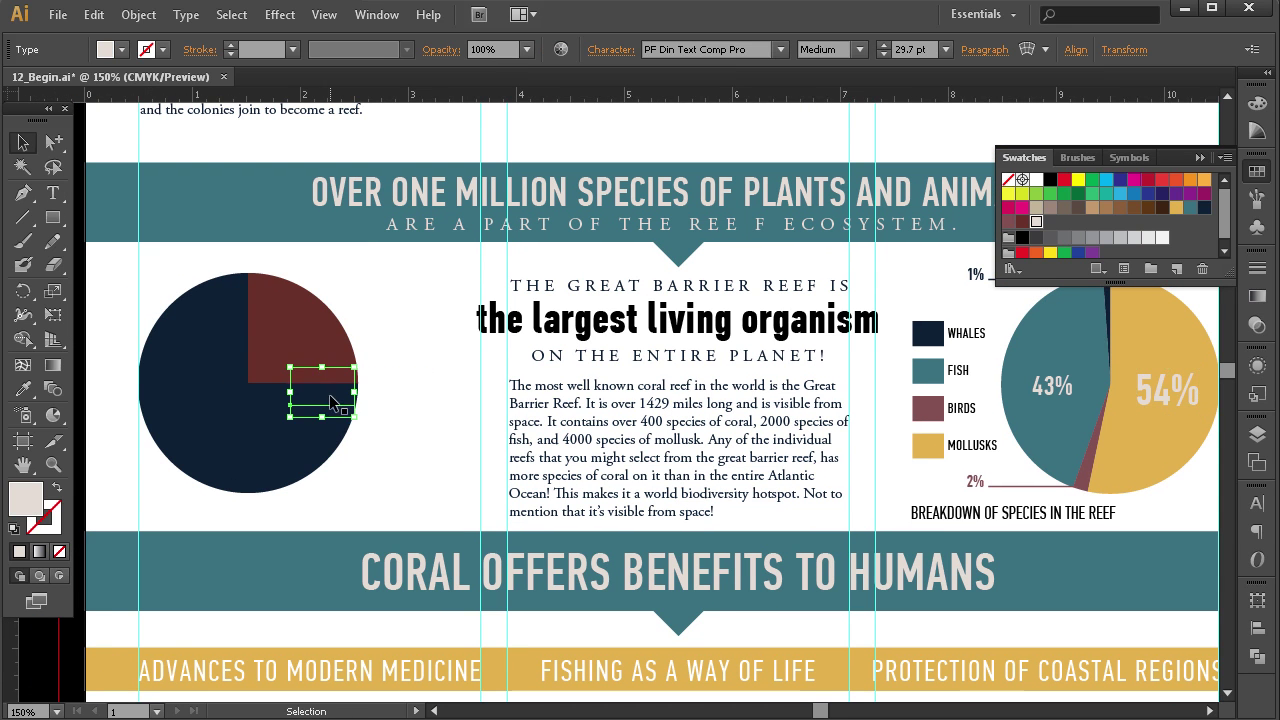
{"action": "right_click", "coordinate": [329, 393]}
{"action": "mouse_move", "coordinate": [371, 548]}
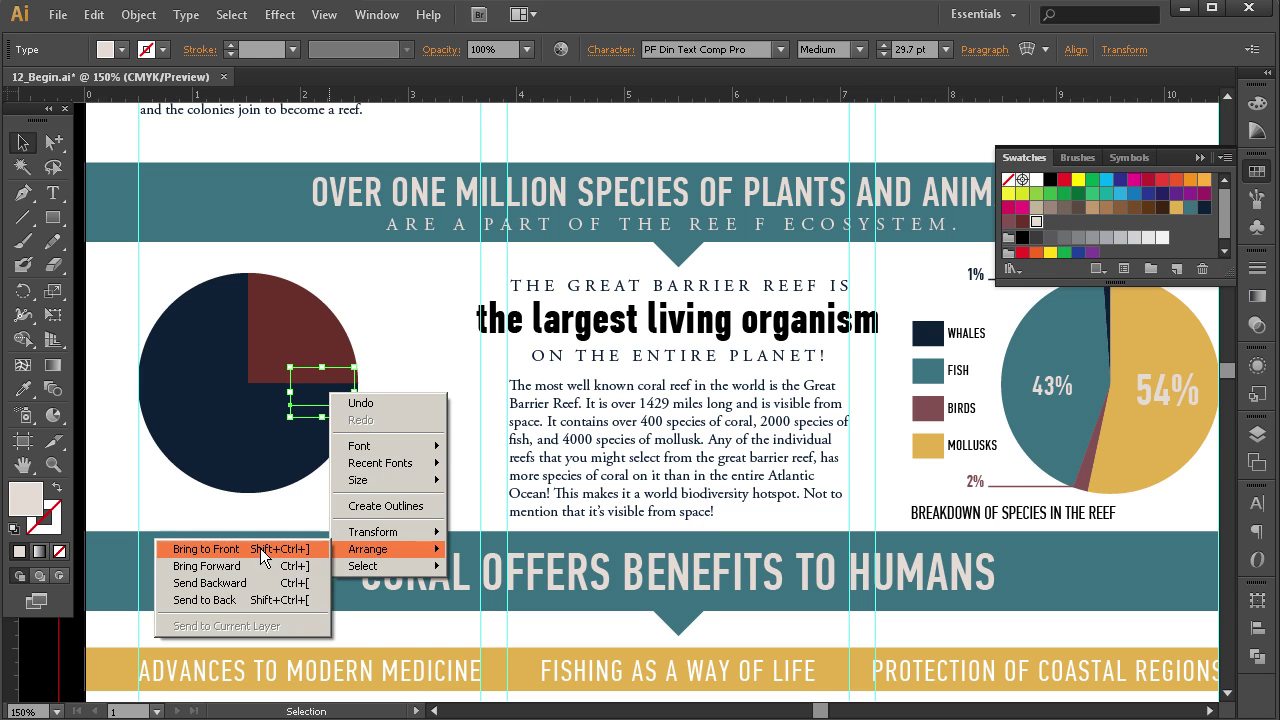
{"action": "left_click", "coordinate": [205, 547]}
{"action": "left_click_drag", "start_coordinate": [332, 398], "coordinate": [309, 342]}
Change the copied percentage label on the dark red quarter to 25% and deselect it.
{"action": "key", "text": "t"}
{"action": "double_click", "coordinate": [285, 342]}
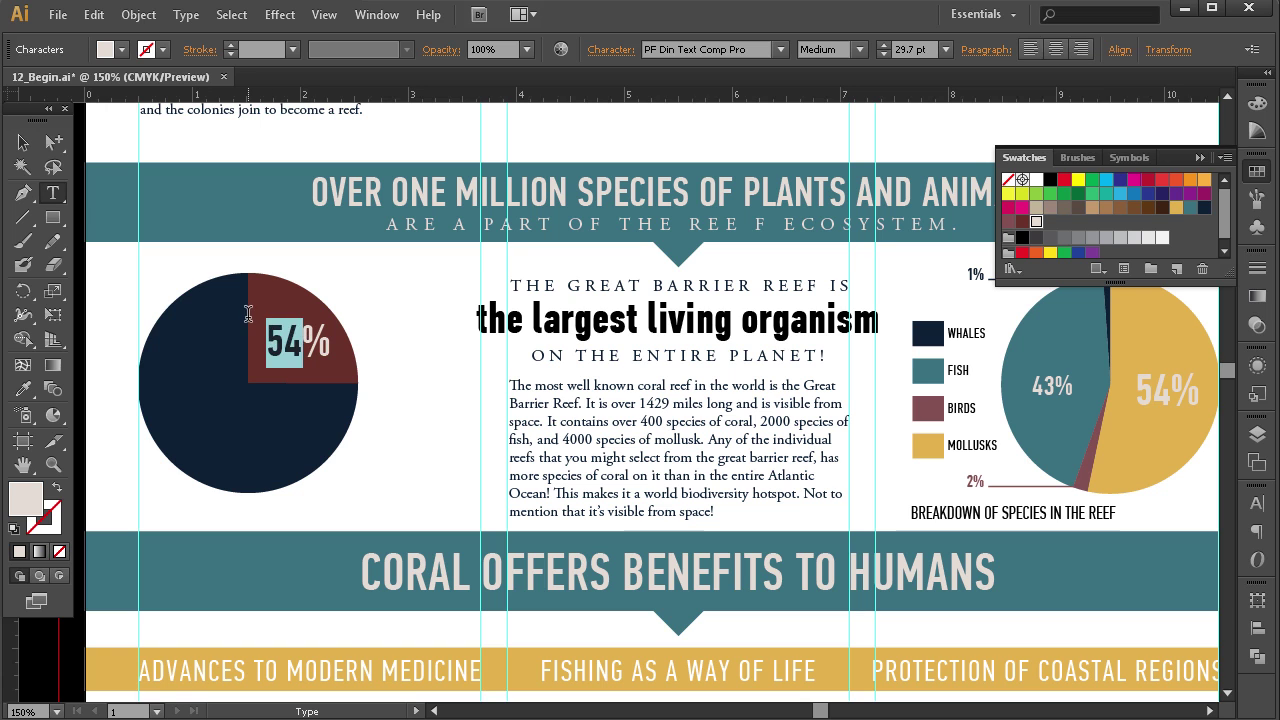
{"action": "type", "text": "25"}
{"action": "left_click", "coordinate": [23, 142]}
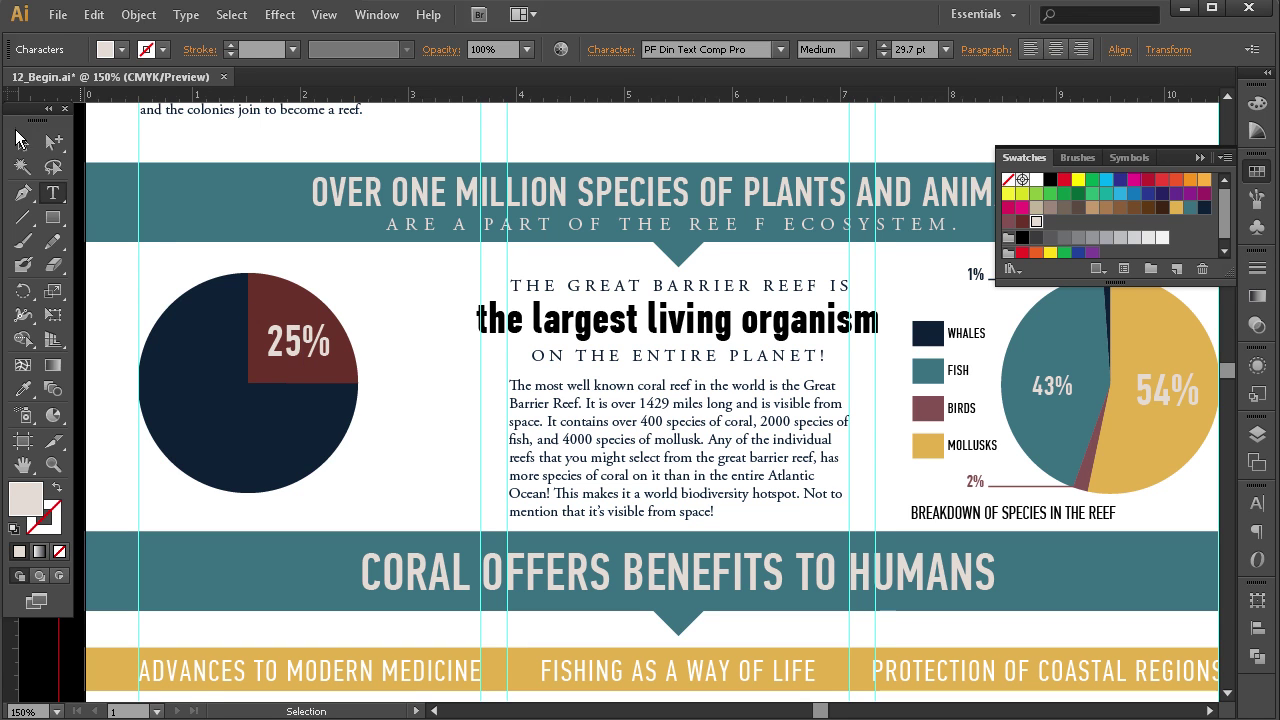
{"action": "left_click", "coordinate": [197, 272]}
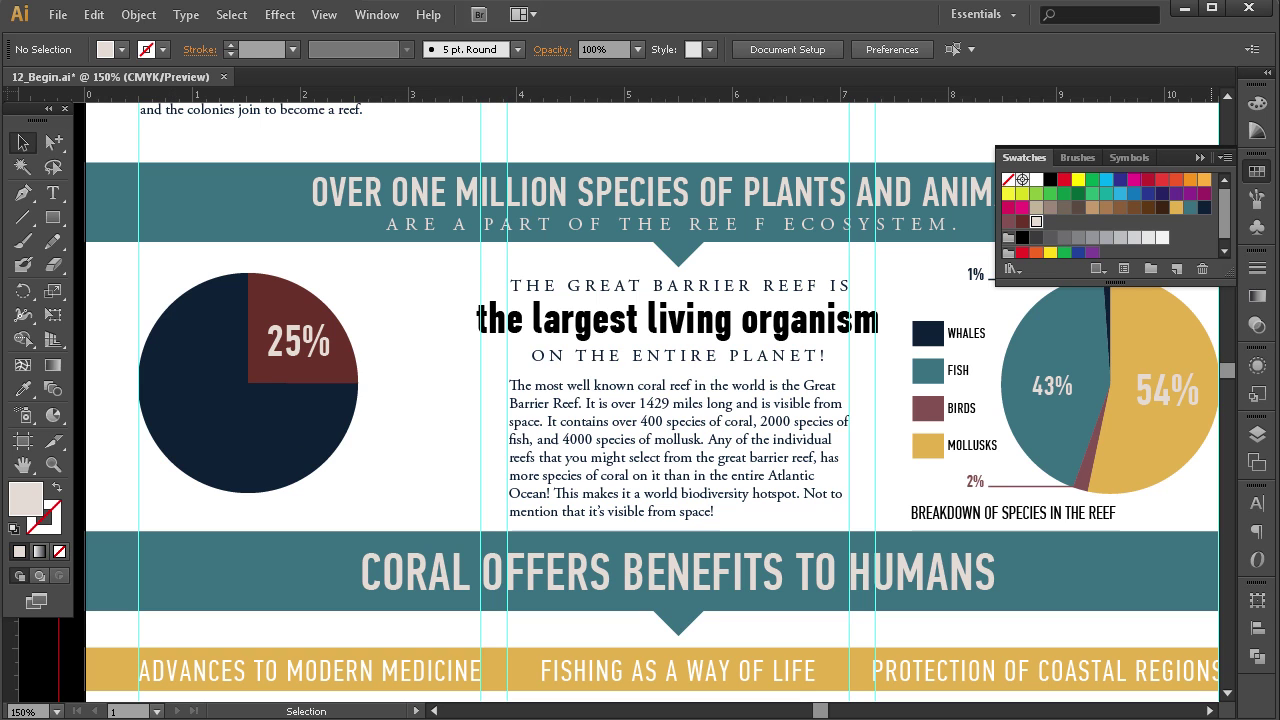
Switch to piechartdata.txt in Notepad, check the marine life wording, and return to Illustrator.
{"action": "key", "text": "alt+Tab"}
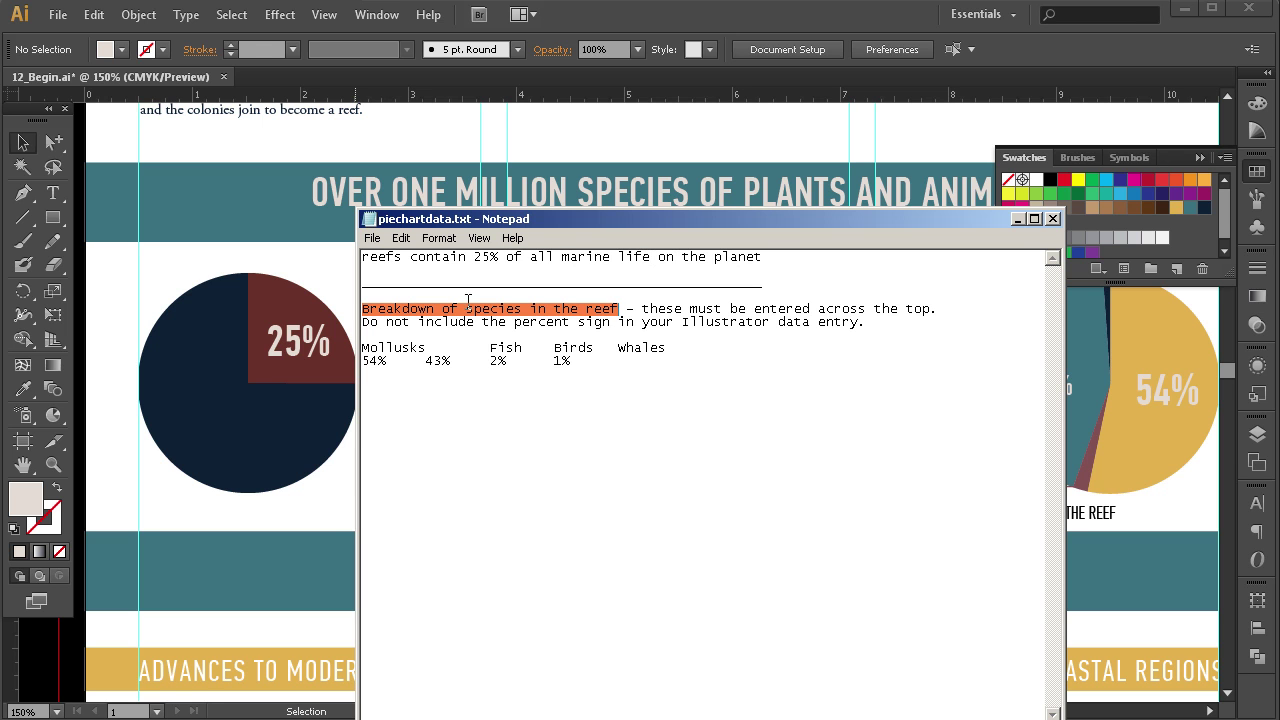
{"action": "left_click_drag", "start_coordinate": [508, 232], "coordinate": [576, 232]}
{"action": "key", "text": "alt+Tab"}
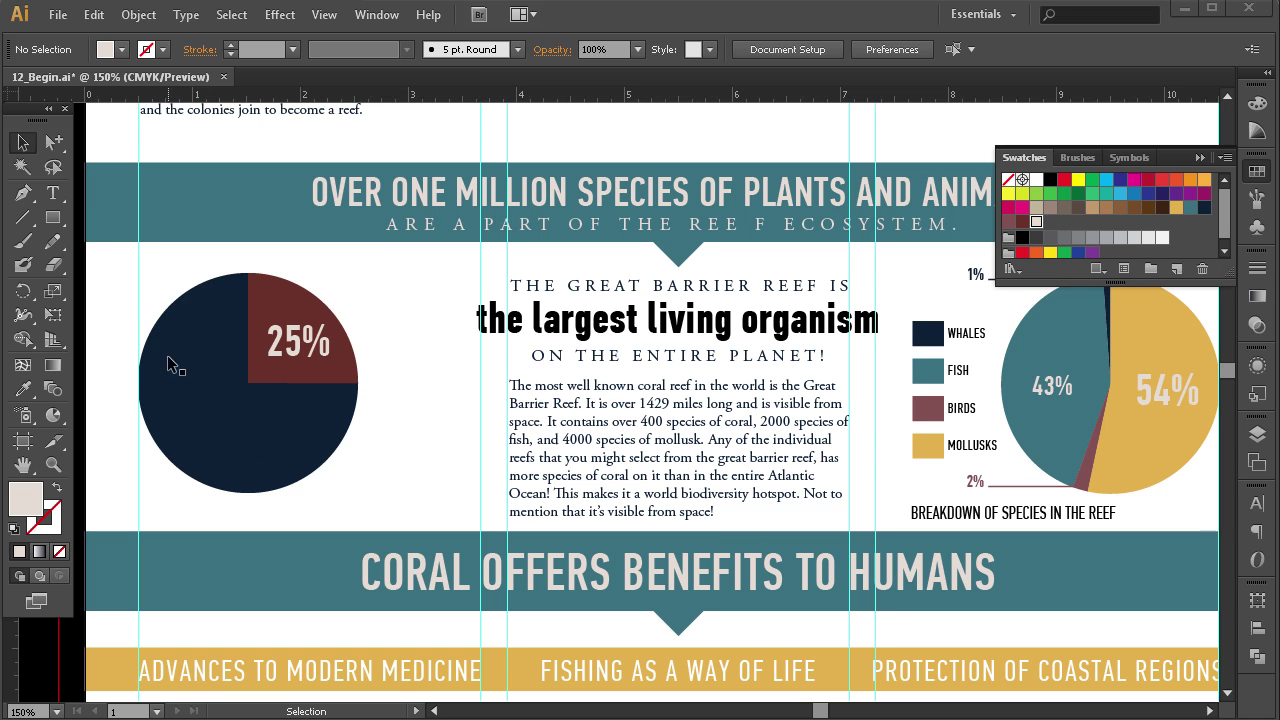
Draw a slightly smaller circle from the centre of the two-colour pie with the Ellipse tool.
{"action": "left_click", "coordinate": [58, 219]}
{"action": "left_click_drag", "start_coordinate": [61, 225], "coordinate": [133, 266]}
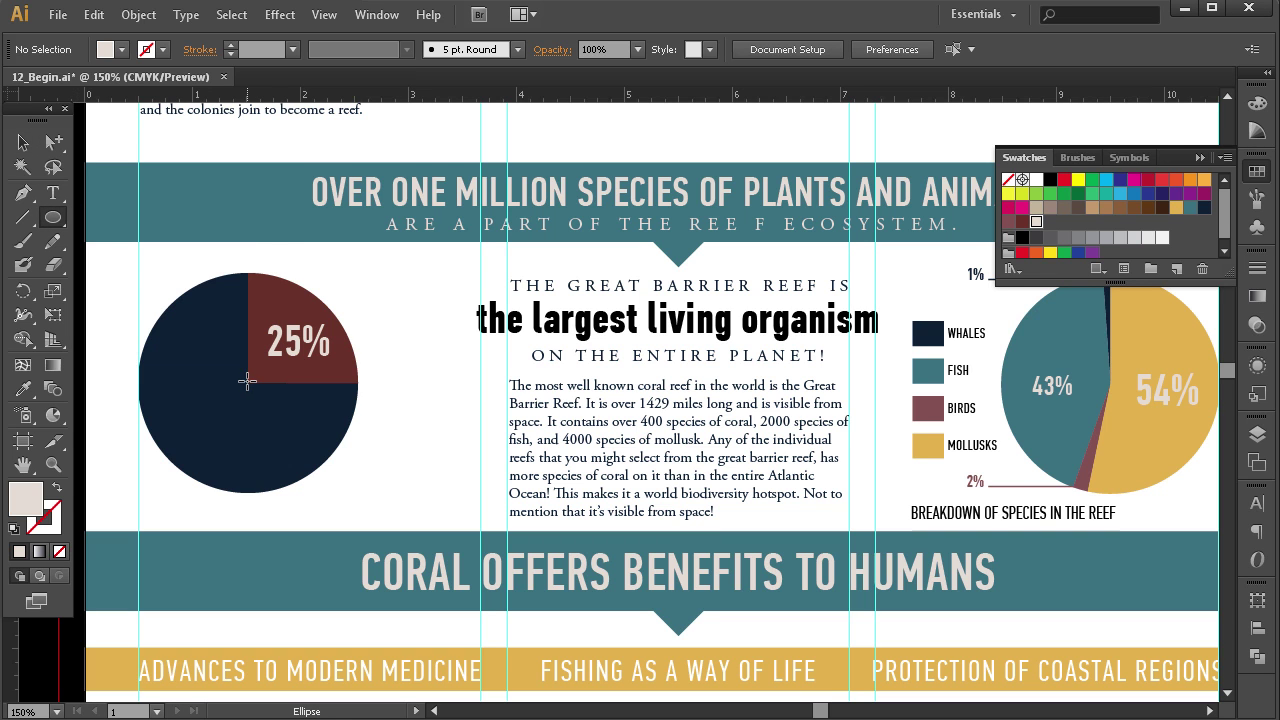
{"action": "left_click_drag", "start_coordinate": [247, 380], "coordinate": [293, 295]}
Add the text ALL OTHER MARINE LIFE along the inner circle as type on a path and fill it with the light beige swatch.
{"action": "left_click_drag", "start_coordinate": [57, 199], "coordinate": [140, 250]}
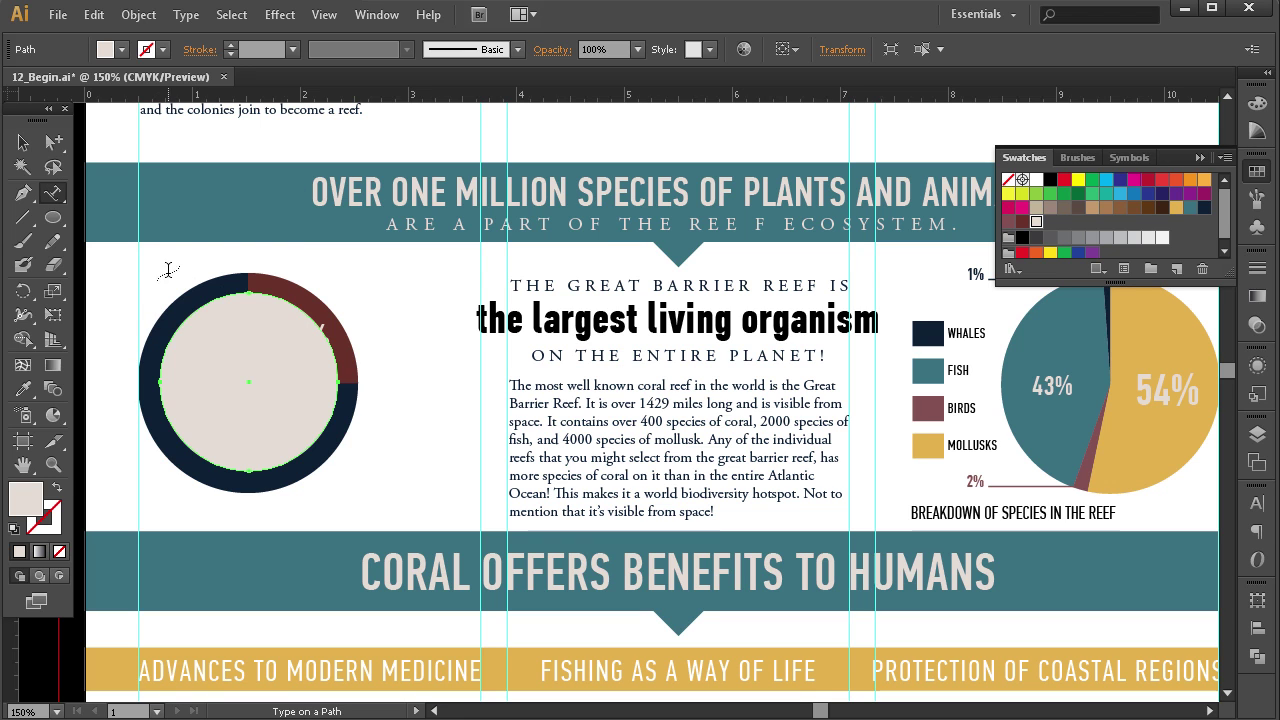
{"action": "left_click", "coordinate": [200, 303]}
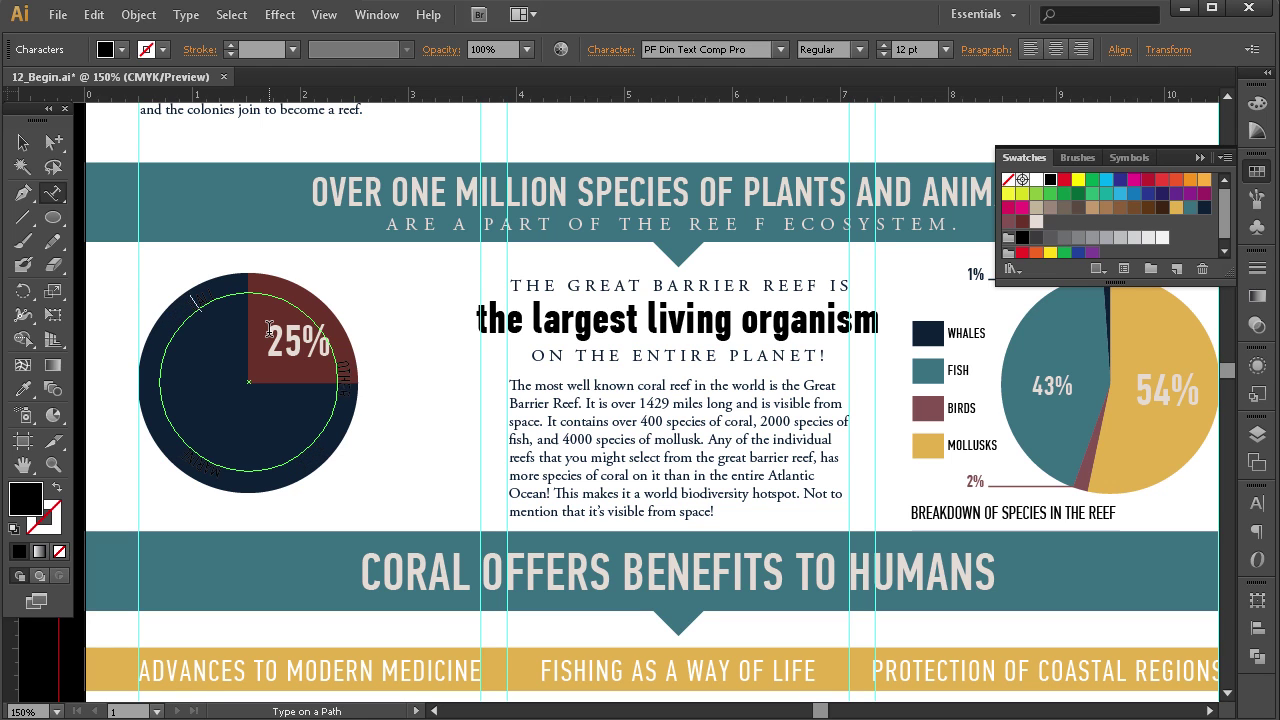
{"action": "left_click", "coordinate": [23, 141]}
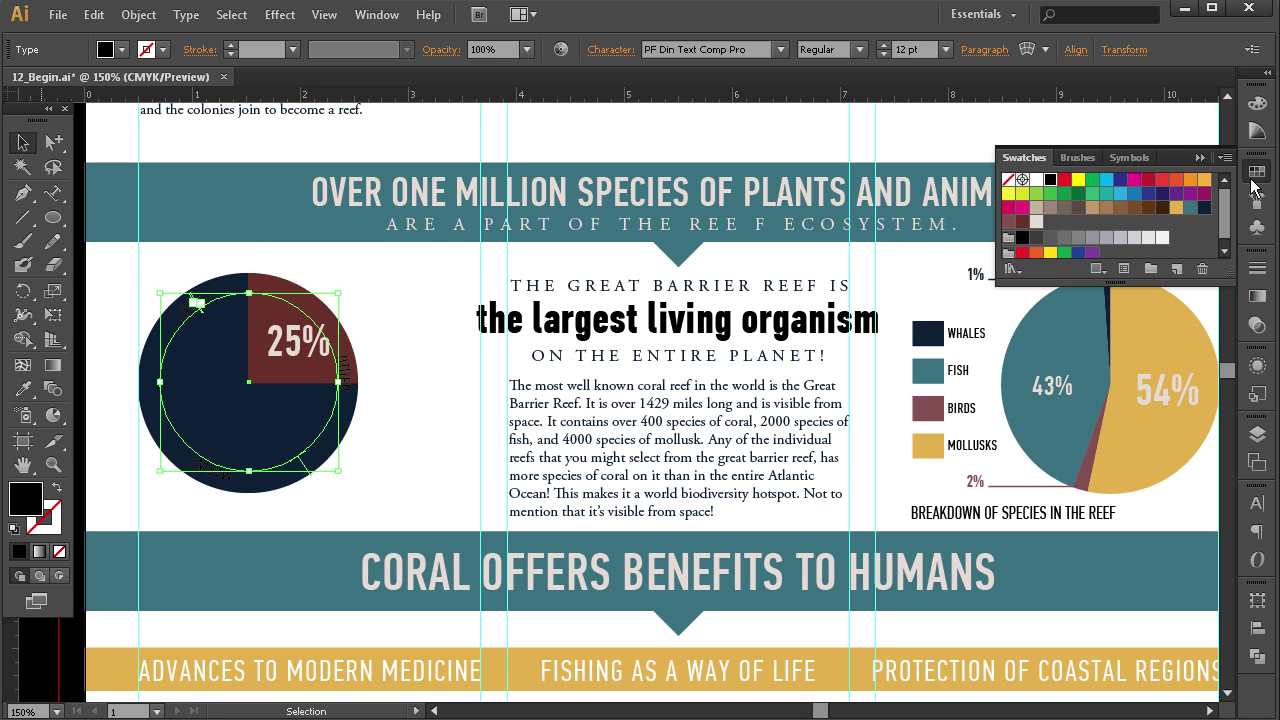
{"action": "left_click", "coordinate": [1036, 224]}
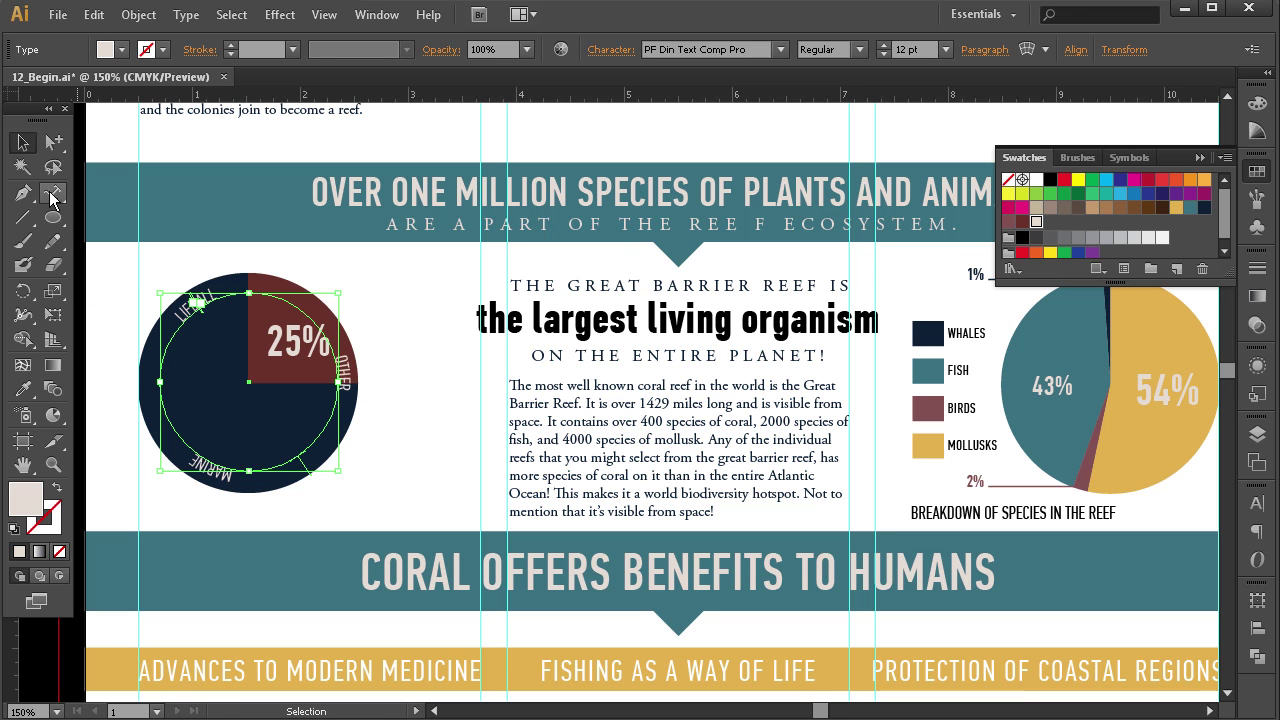
Select the circular text and examine its paragraph alignment and character settings.
{"action": "left_click", "coordinate": [53, 192]}
{"action": "left_click", "coordinate": [198, 302]}
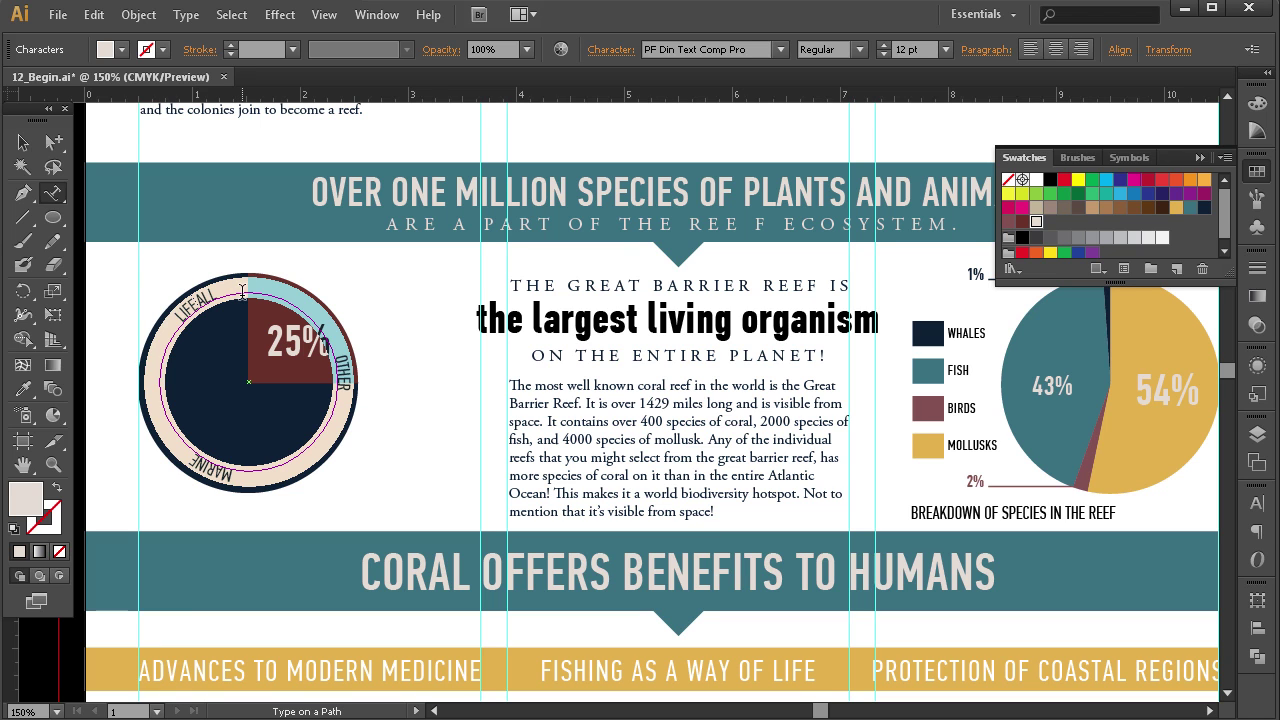
{"action": "left_click", "coordinate": [1257, 531]}
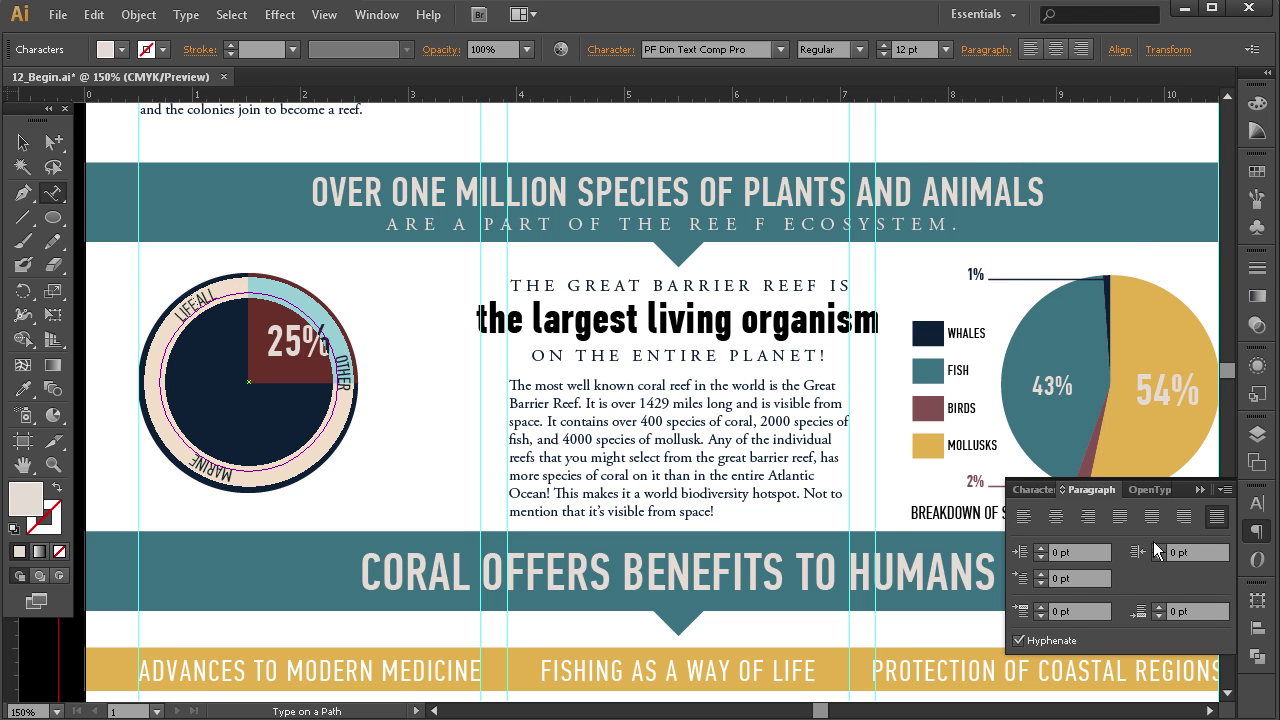
{"action": "left_click", "coordinate": [1257, 503]}
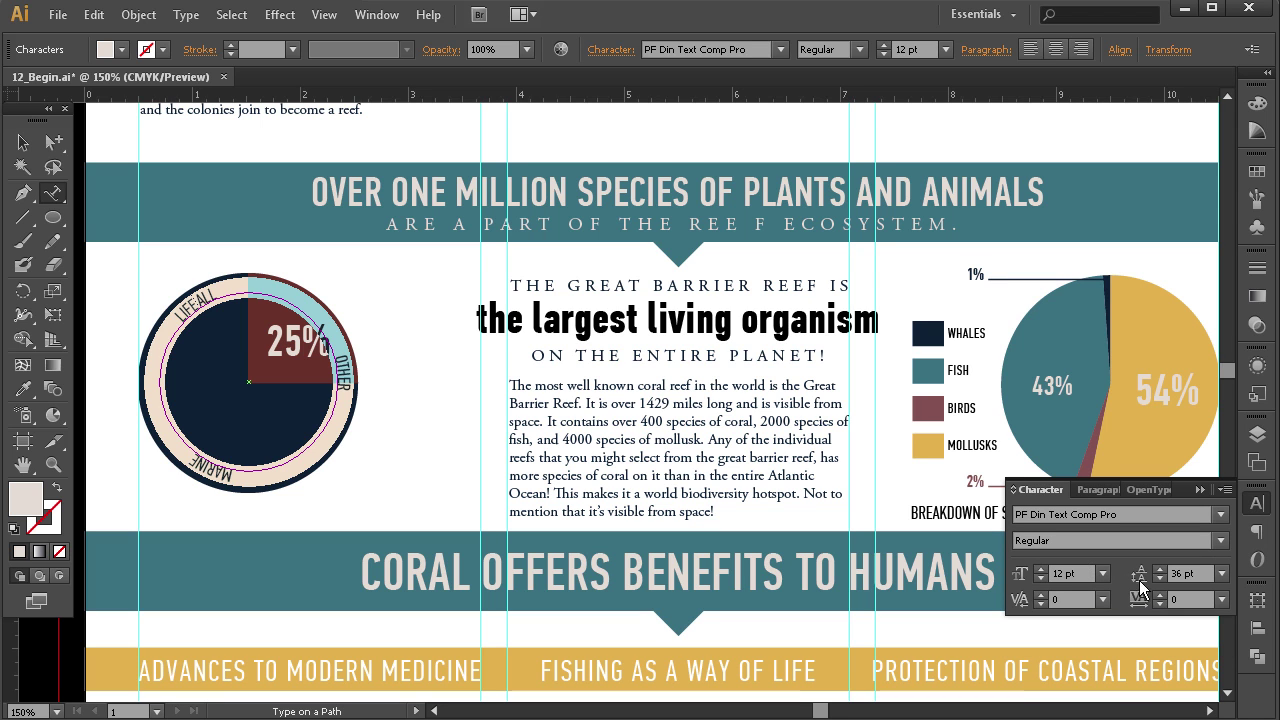
Move the path text's start and end brackets so ALL OTHER MARINE LIFE runs together along the circle's right side.
{"action": "left_click", "coordinate": [23, 142]}
{"action": "left_click", "coordinate": [215, 325]}
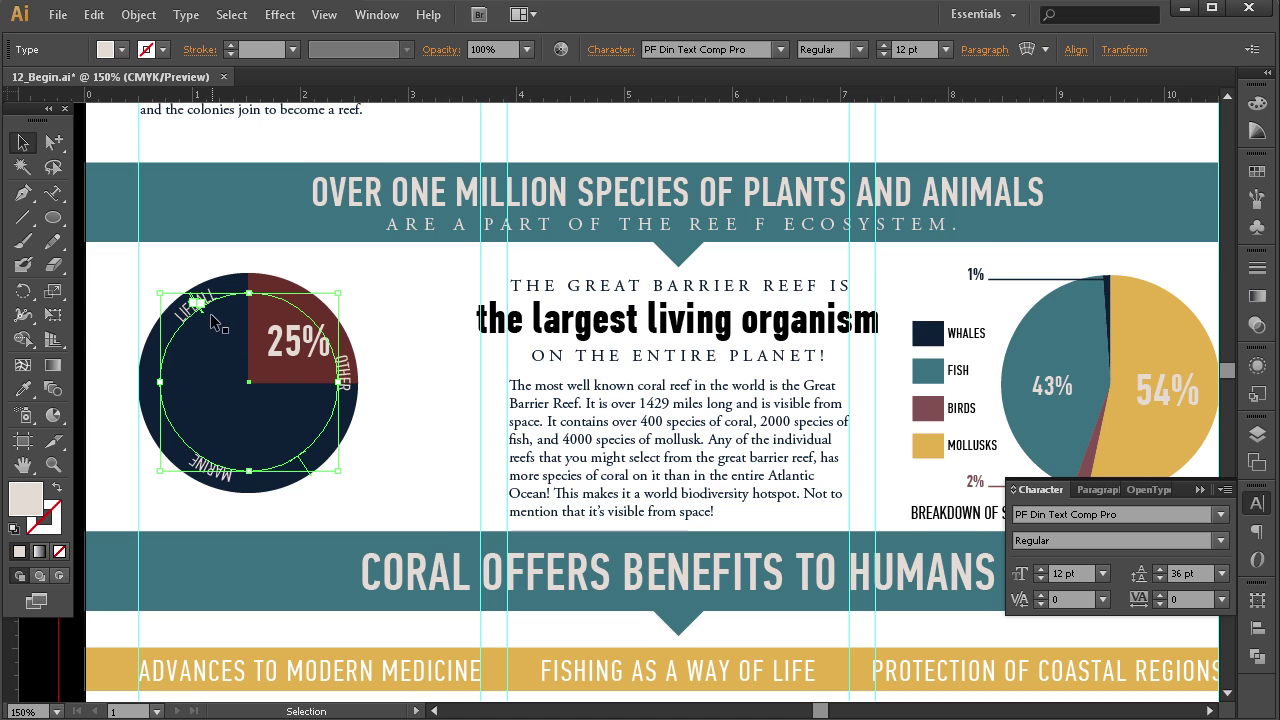
{"action": "scroll", "coordinate": [229, 337], "scroll_direction": "up", "scroll_amount": 2}
{"action": "left_click_drag", "start_coordinate": [247, 311], "coordinate": [418, 300]}
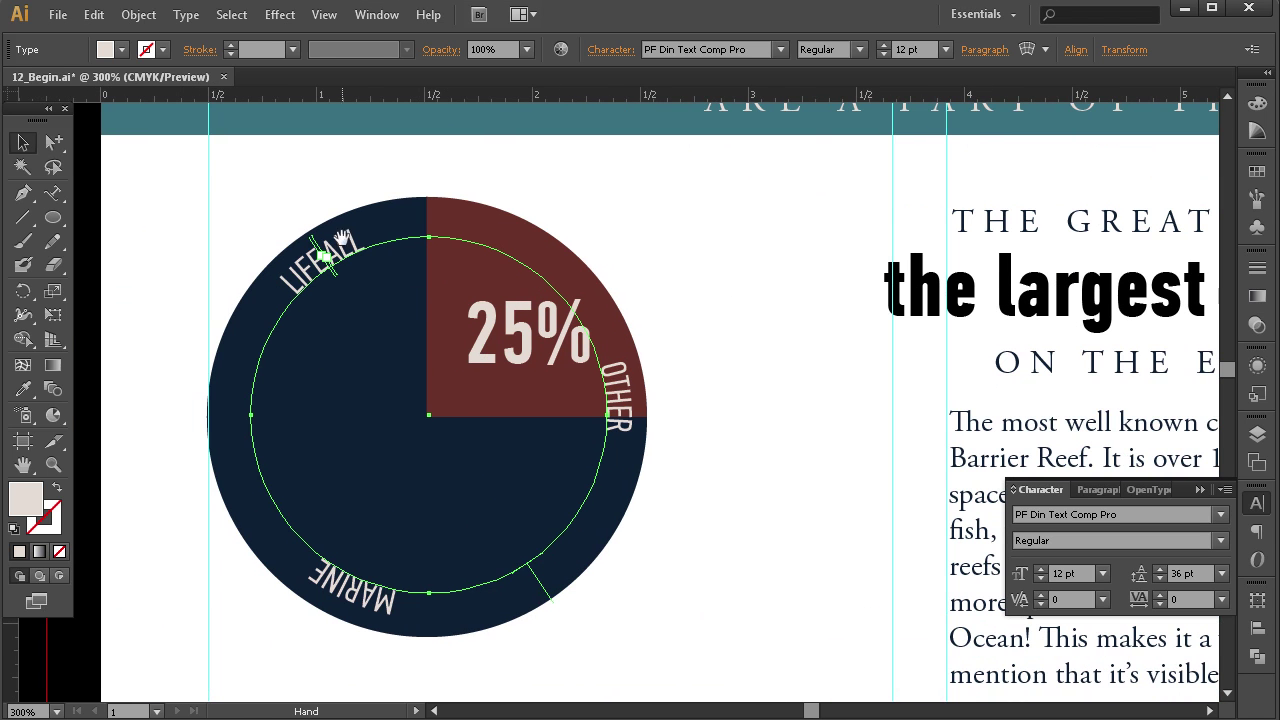
{"action": "left_click_drag", "start_coordinate": [323, 256], "coordinate": [543, 275]}
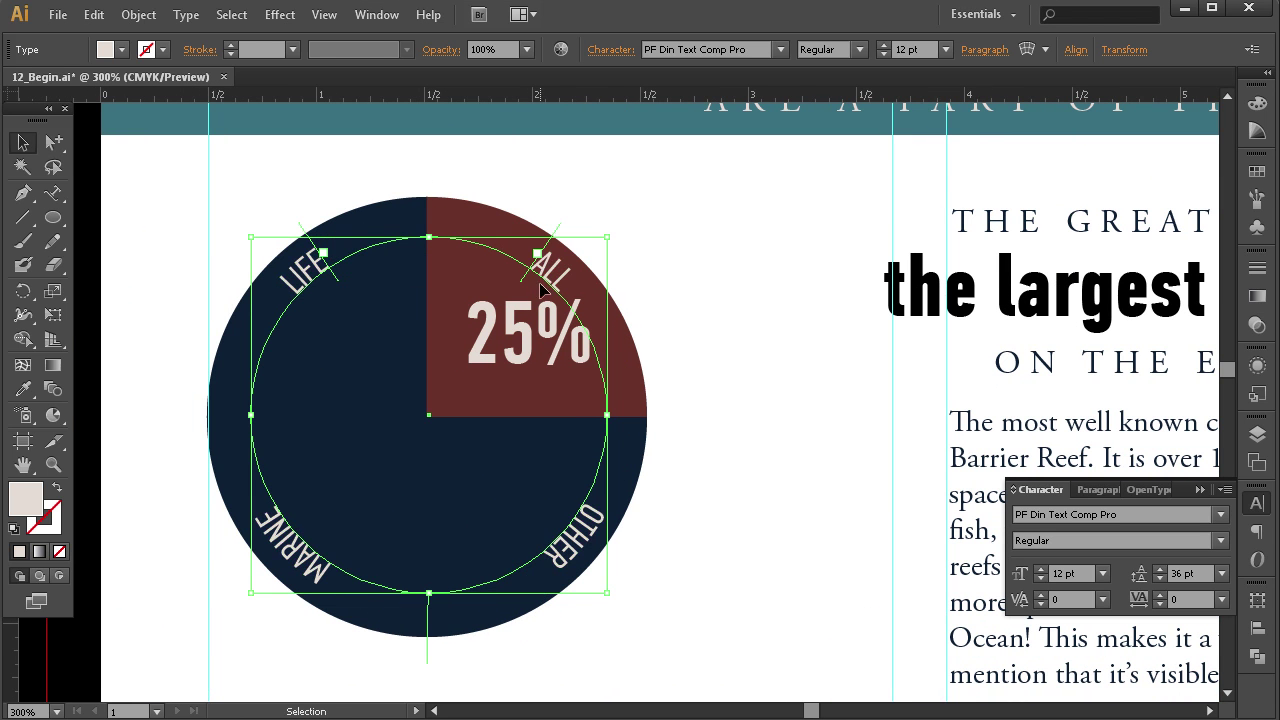
{"action": "left_click_drag", "start_coordinate": [306, 229], "coordinate": [726, 568]}
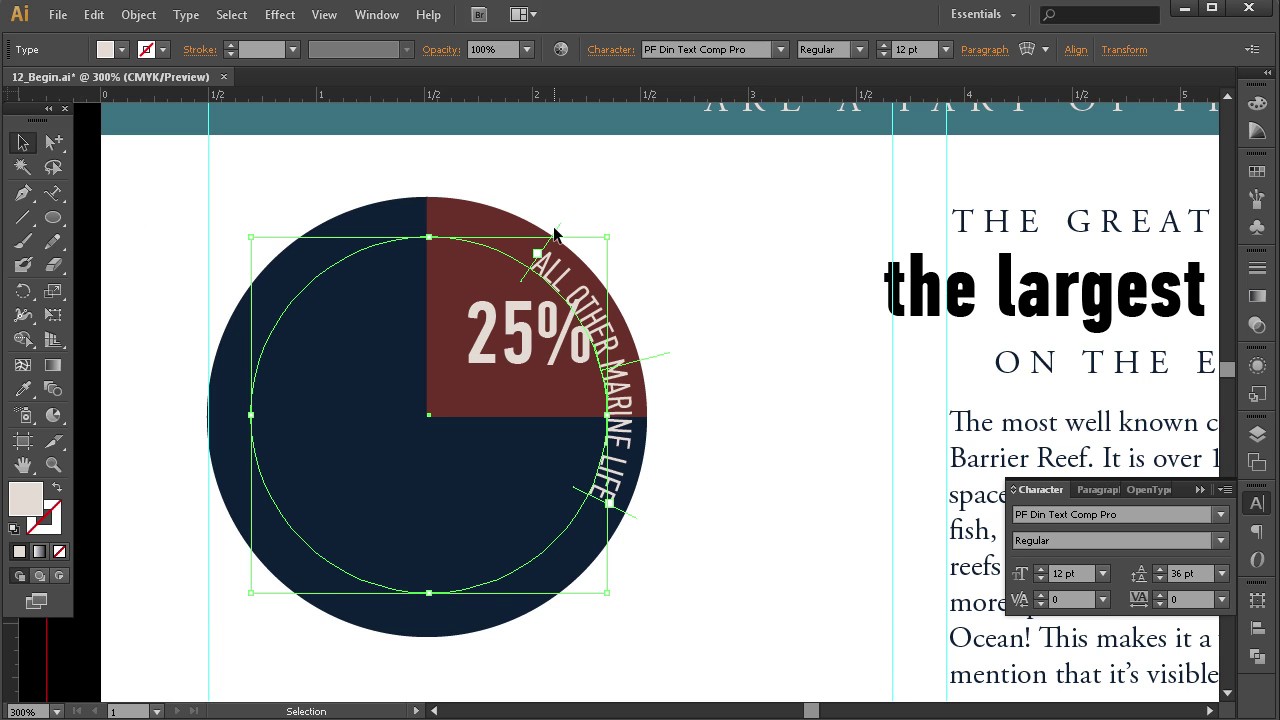
Flip the text to the inside of its circular path and adjust its brackets so it spans the pie's left side.
{"action": "left_click_drag", "start_coordinate": [650, 362], "coordinate": [504, 406]}
{"action": "left_click_drag", "start_coordinate": [490, 318], "coordinate": [336, 516]}
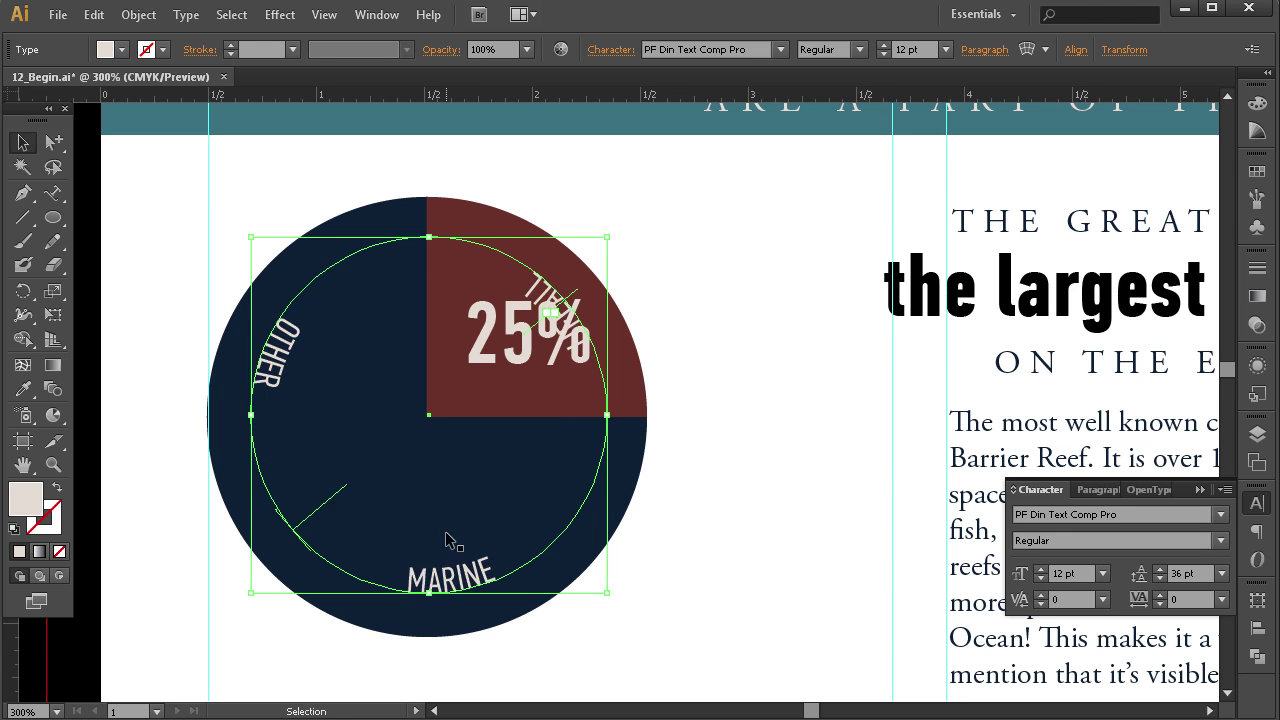
{"action": "left_click_drag", "start_coordinate": [576, 298], "coordinate": [340, 318]}
{"action": "left_click_drag", "start_coordinate": [566, 312], "coordinate": [240, 633]}
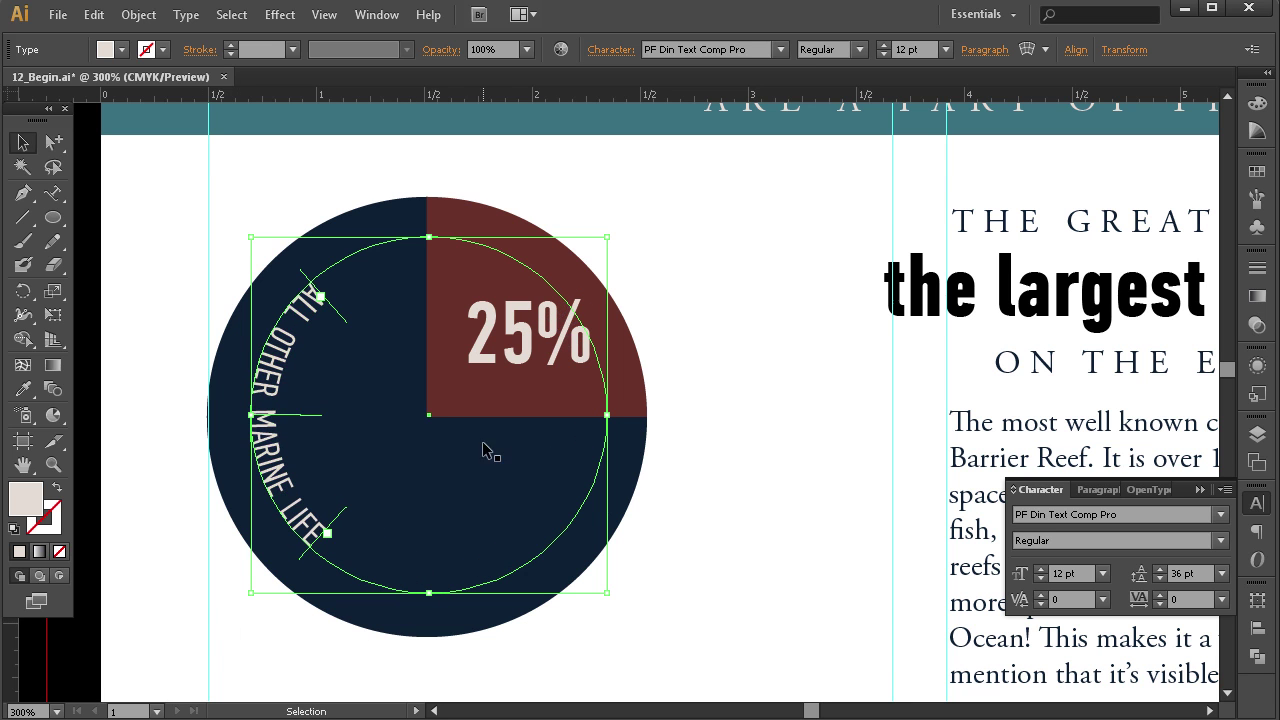
{"action": "mouse_move", "coordinate": [339, 316]}
{"action": "left_mouse_down"}
{"action": "mouse_move", "coordinate": [300, 380]}
{"action": "mouse_move", "coordinate": [343, 300]}
{"action": "mouse_move", "coordinate": [355, 312]}
{"action": "left_mouse_up"}
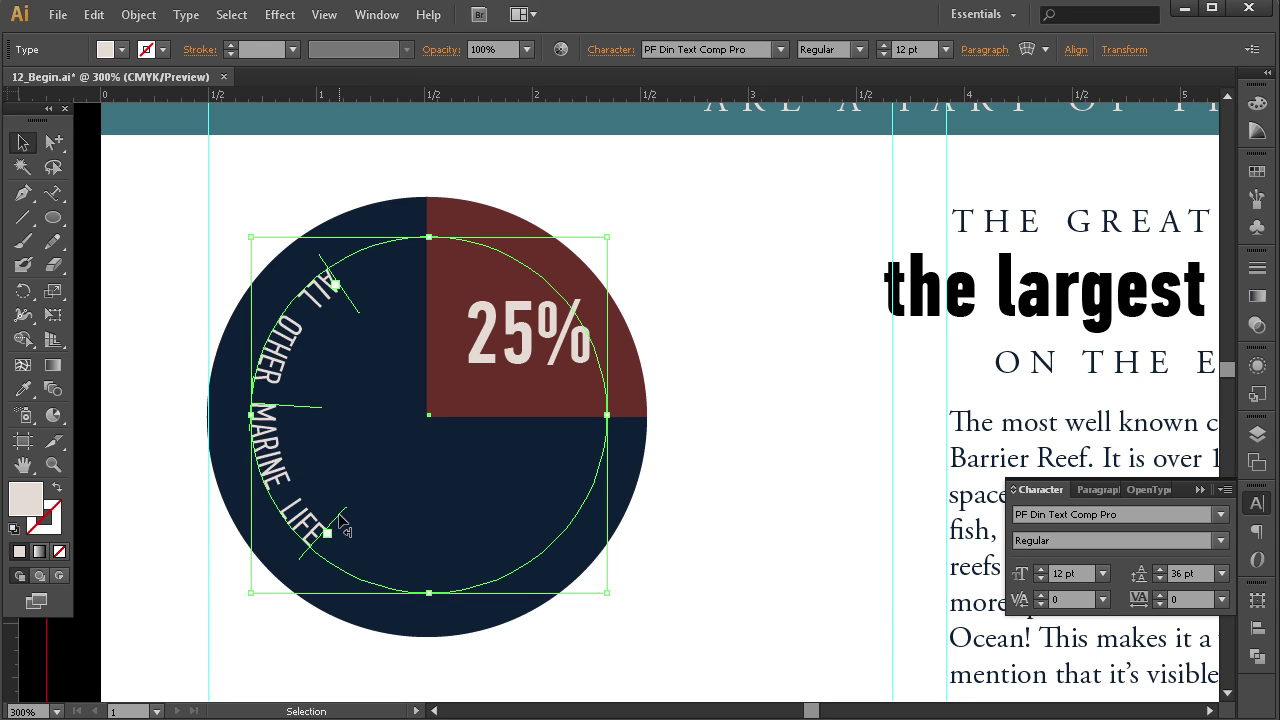
{"action": "left_click_drag", "start_coordinate": [339, 531], "coordinate": [331, 537]}
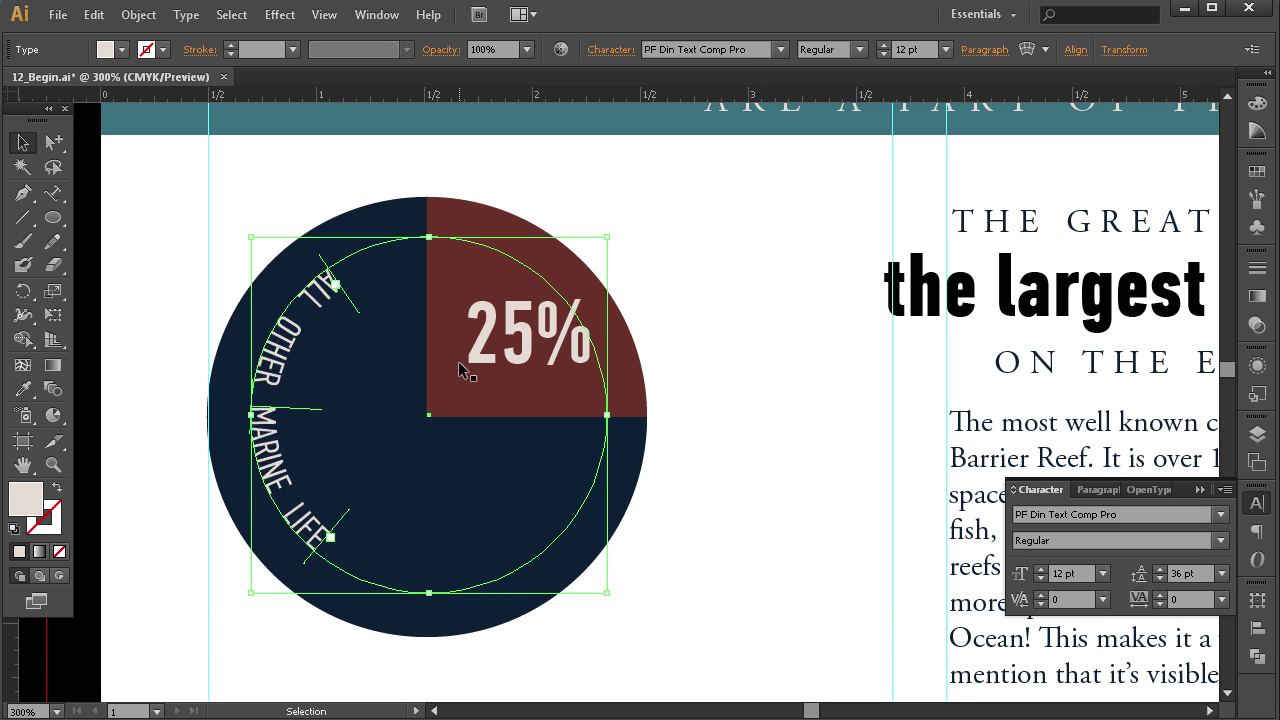
Rotate the circular text counterclockwise so it curves along the pie's lower-left edge, and deselect it.
{"action": "left_click_drag", "start_coordinate": [618, 229], "coordinate": [391, 220]}
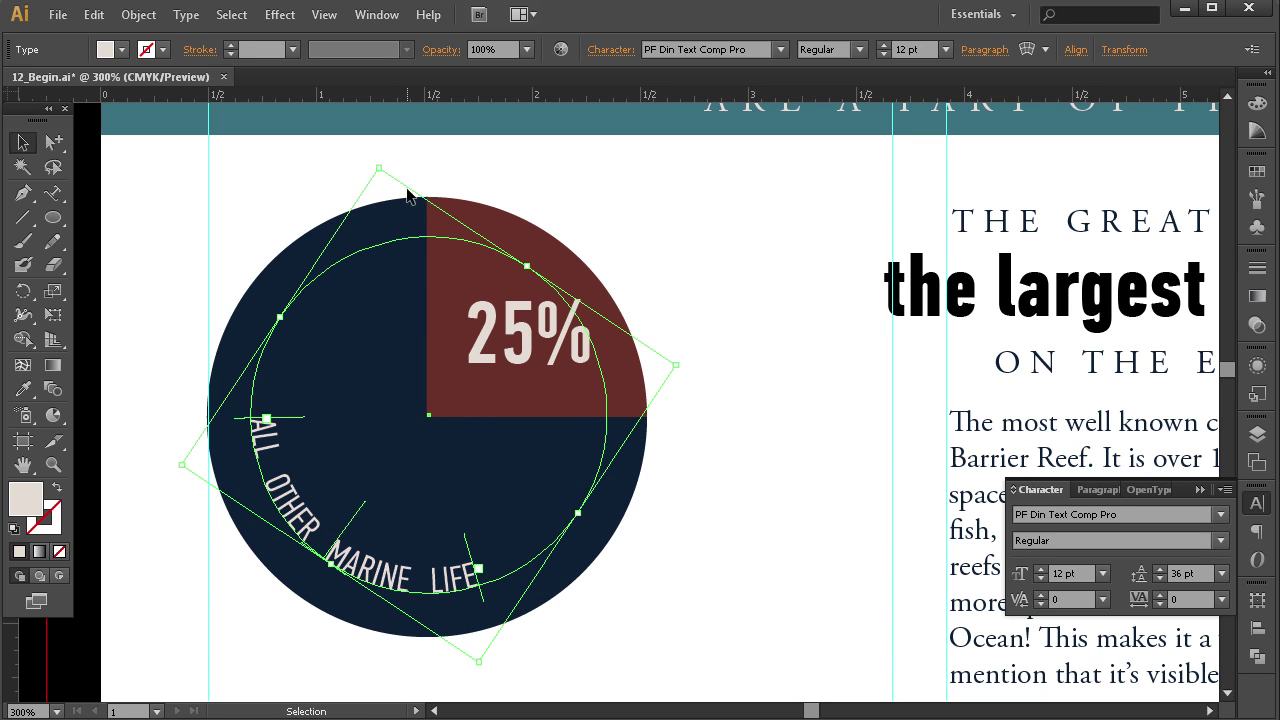
{"action": "left_click_drag", "start_coordinate": [371, 161], "coordinate": [382, 158]}
{"action": "left_click", "coordinate": [733, 442]}
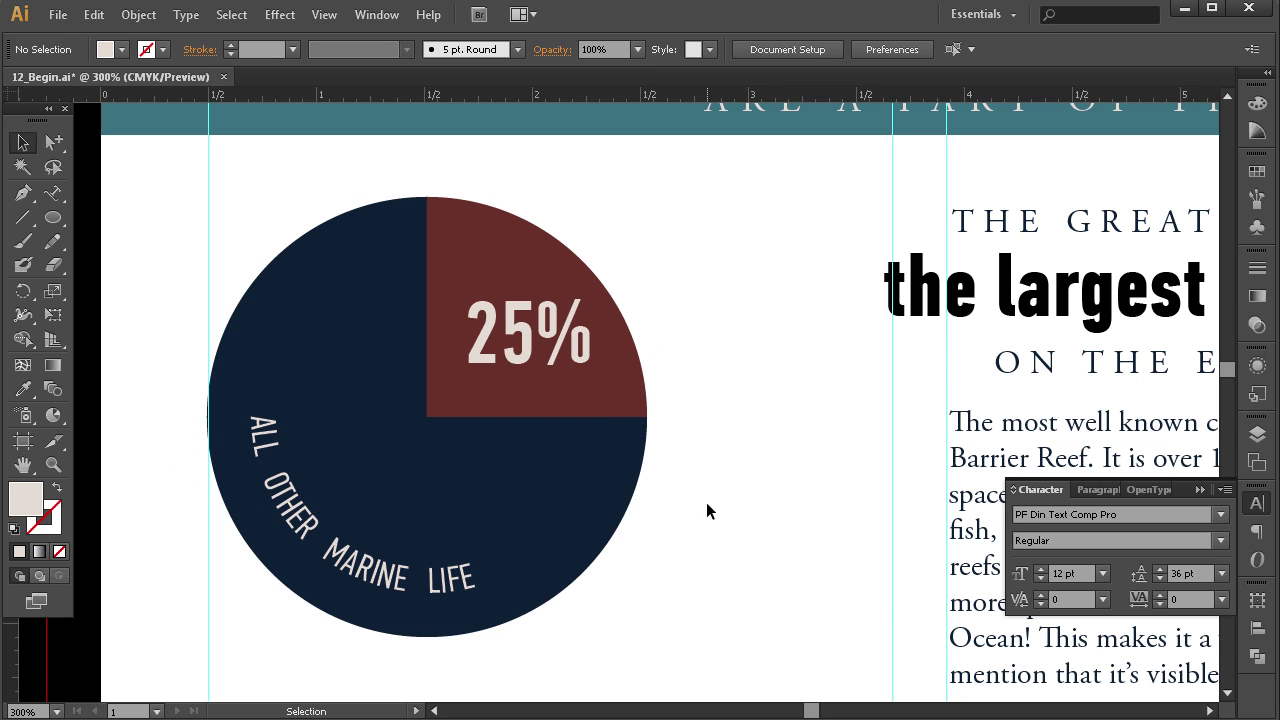
Fill the ALL OTHER MARINE LIFE, 25%, 43% and 54% labels with white and deselect them.
{"action": "scroll", "coordinate": [648, 442], "scroll_direction": "down", "scroll_amount": 1}
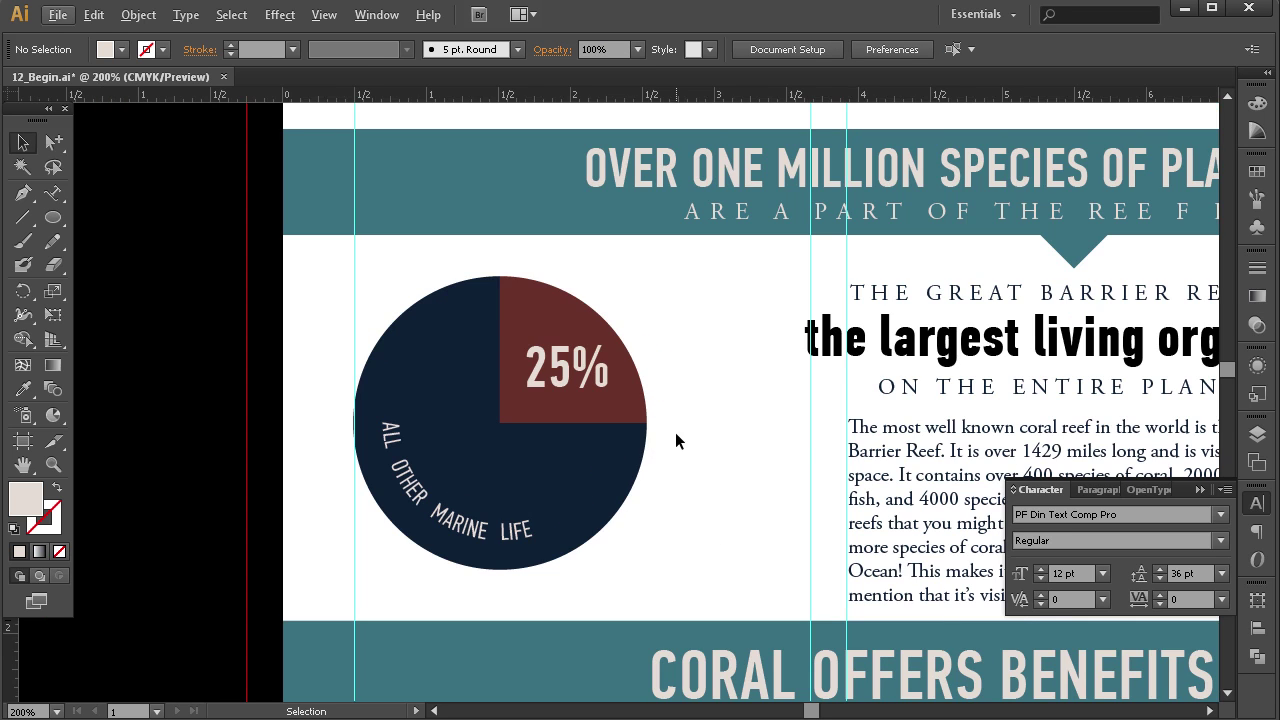
{"action": "scroll", "coordinate": [771, 416], "scroll_direction": "down", "scroll_amount": 2}
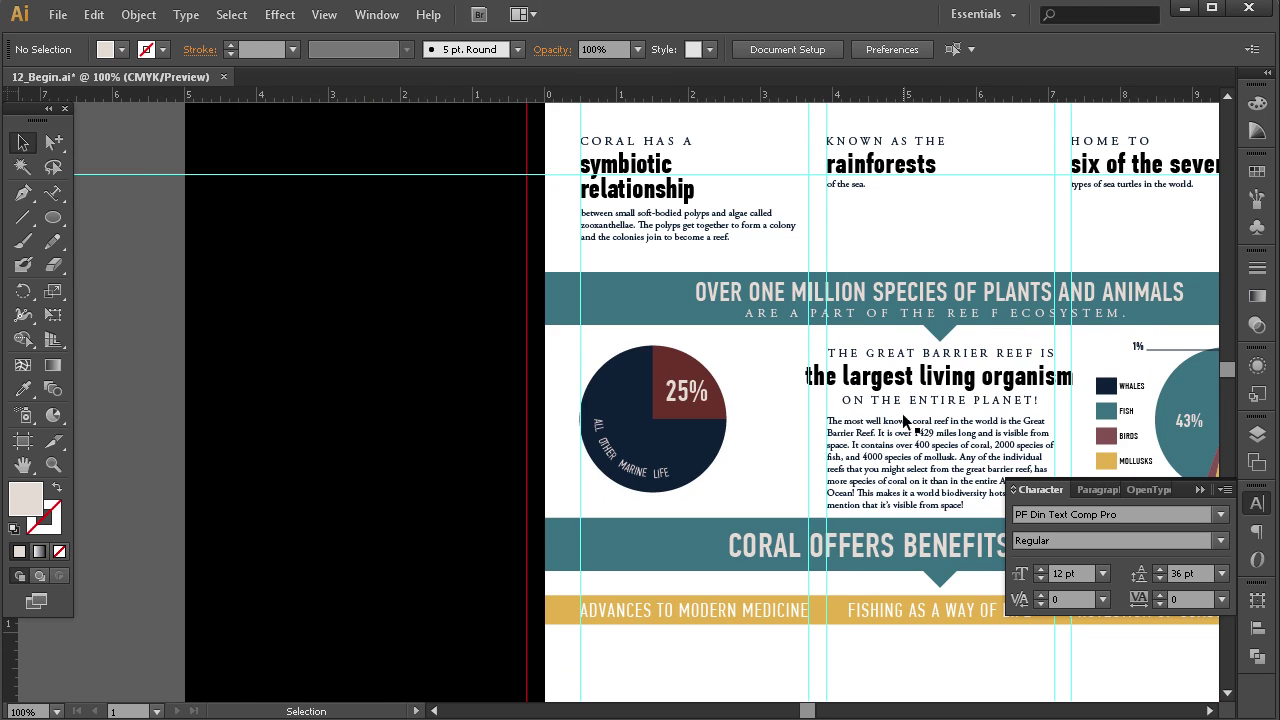
{"action": "scroll", "coordinate": [844, 412], "scroll_direction": "right", "scroll_amount": 3}
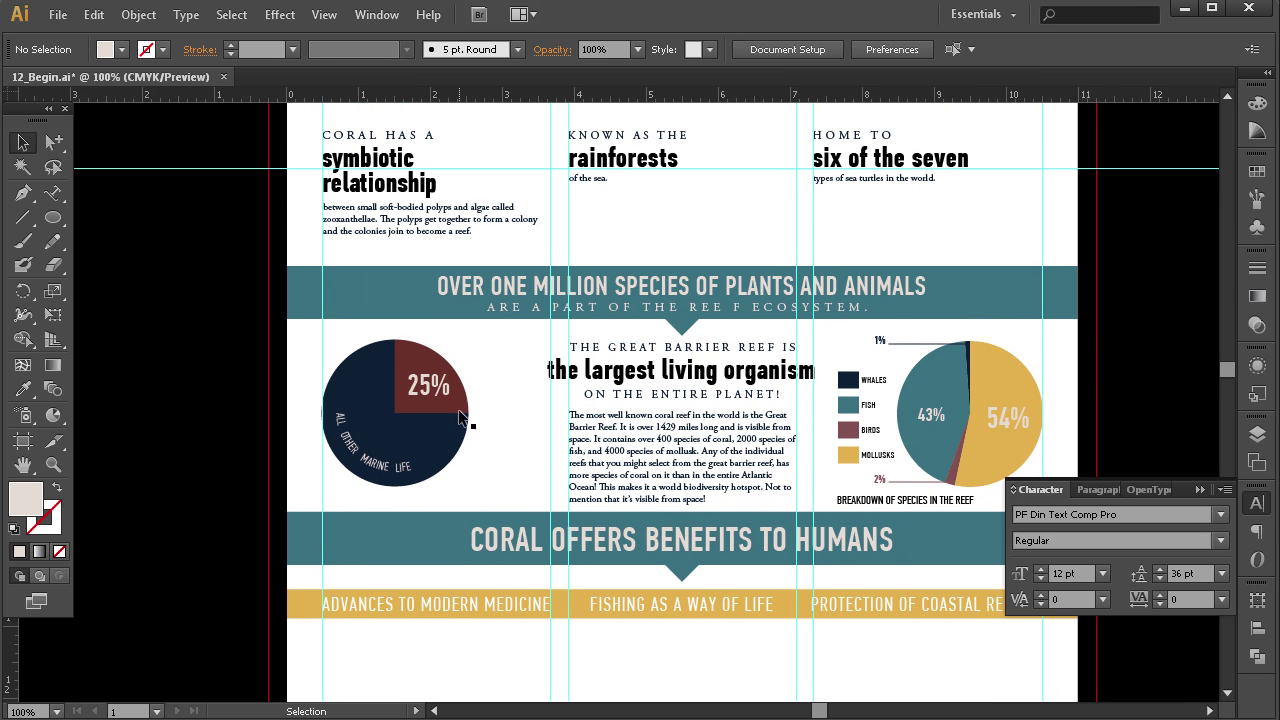
{"action": "left_click", "coordinate": [405, 464]}
{"action": "left_click", "coordinate": [934, 418], "text": "shift"}
{"action": "left_click", "coordinate": [1012, 420], "text": "shift"}
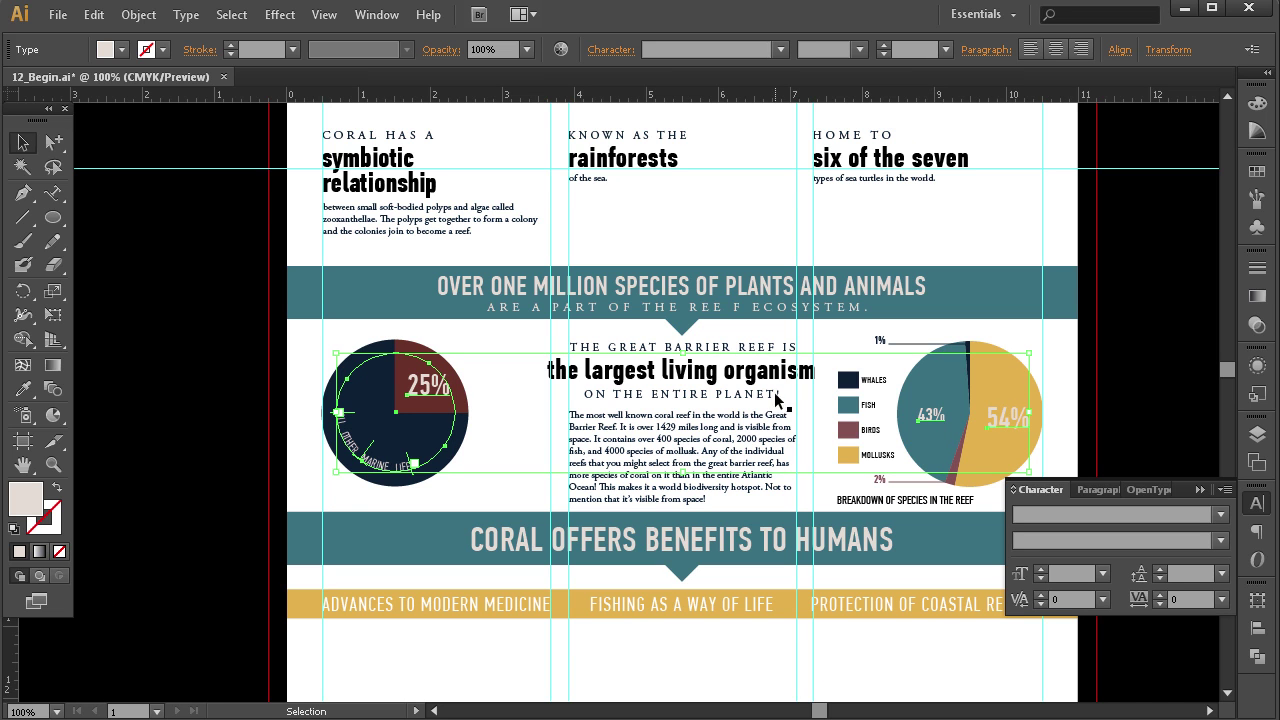
{"action": "left_click", "coordinate": [1257, 172]}
{"action": "left_click", "coordinate": [1036, 179]}
{"action": "left_click", "coordinate": [1135, 395]}
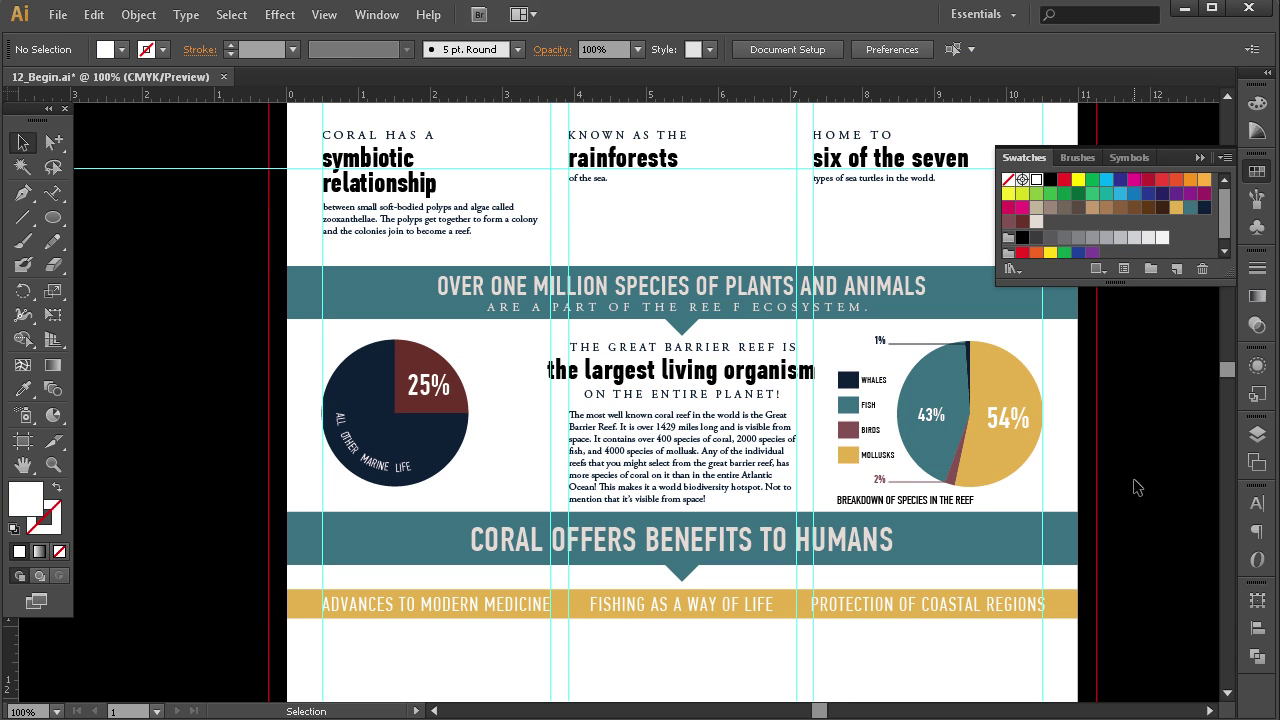
Align the left pie and its labels with the right pie's top edge using a temporary horizontal guide, and delete the guide.
{"action": "left_click_drag", "start_coordinate": [608, 95], "coordinate": [624, 346]}
{"action": "left_click_drag", "start_coordinate": [490, 363], "coordinate": [335, 495]}
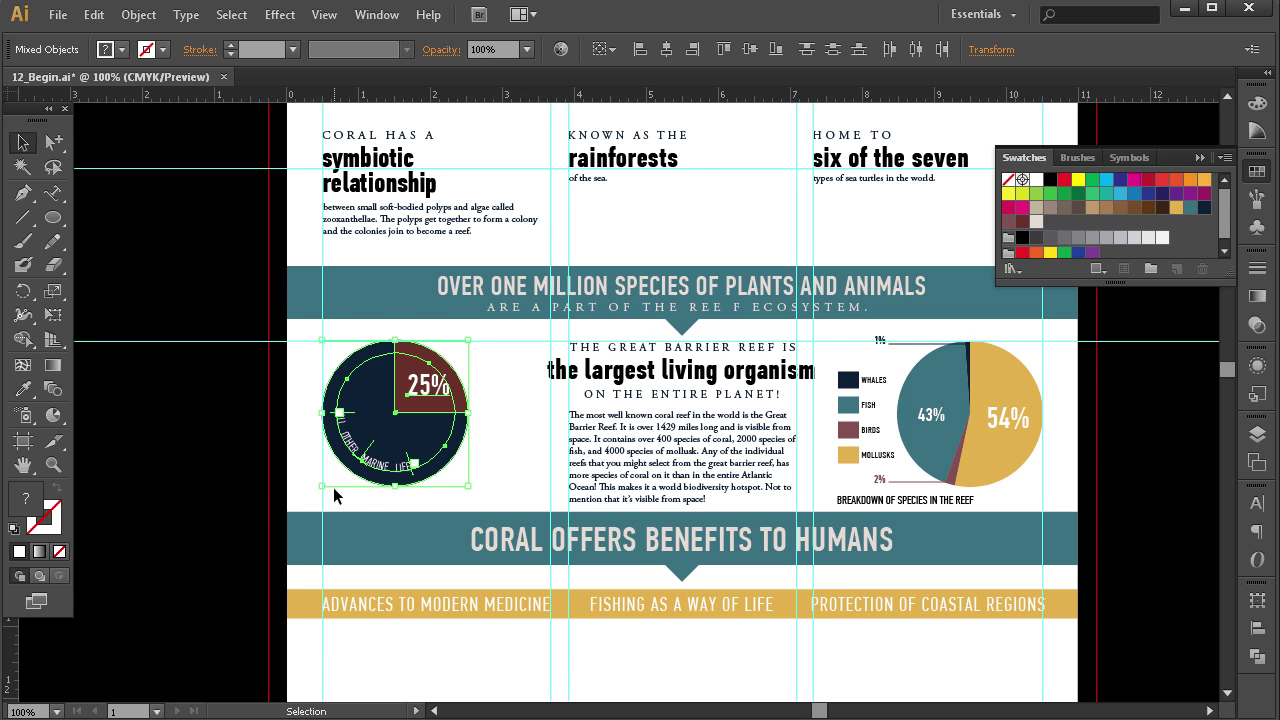
{"action": "left_click", "coordinate": [489, 422]}
{"action": "left_click", "coordinate": [516, 342]}
{"action": "key", "text": "Delete"}
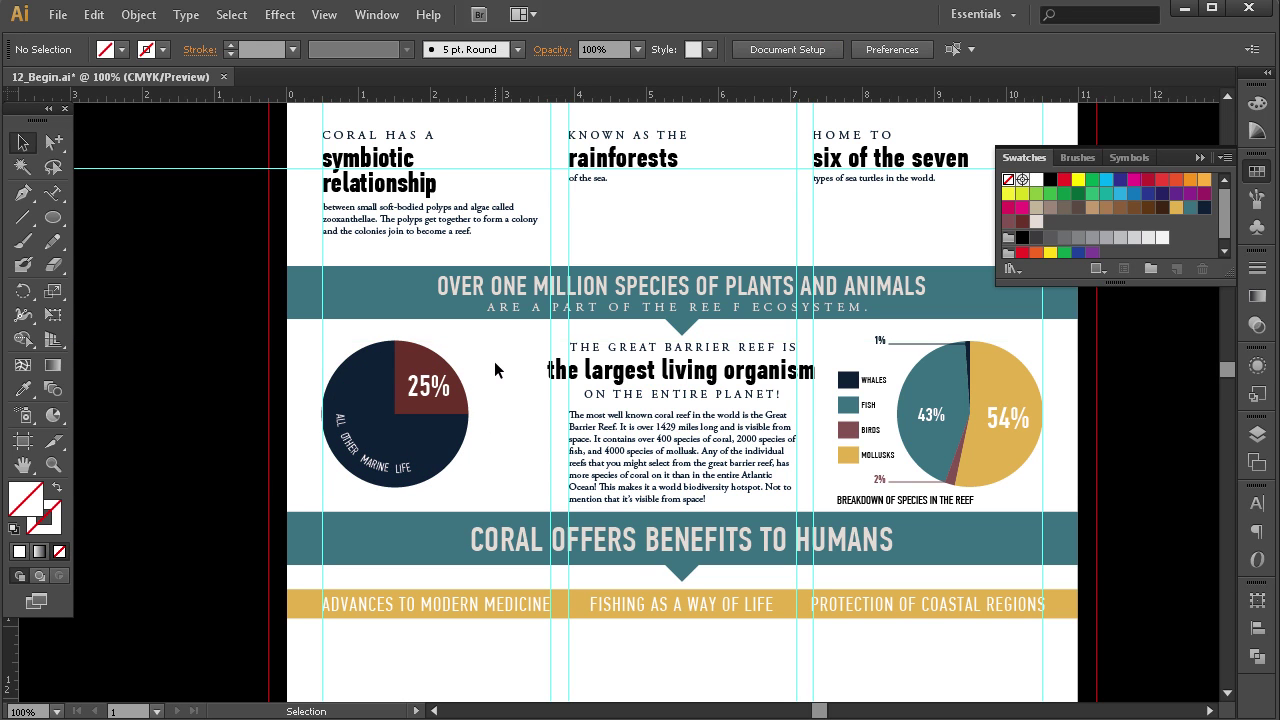
Copy the caption BREAKDOWN OF SPECIES IN THE REEF to just below the left pie, aligned with the left margin guide.
{"action": "left_click", "coordinate": [929, 508]}
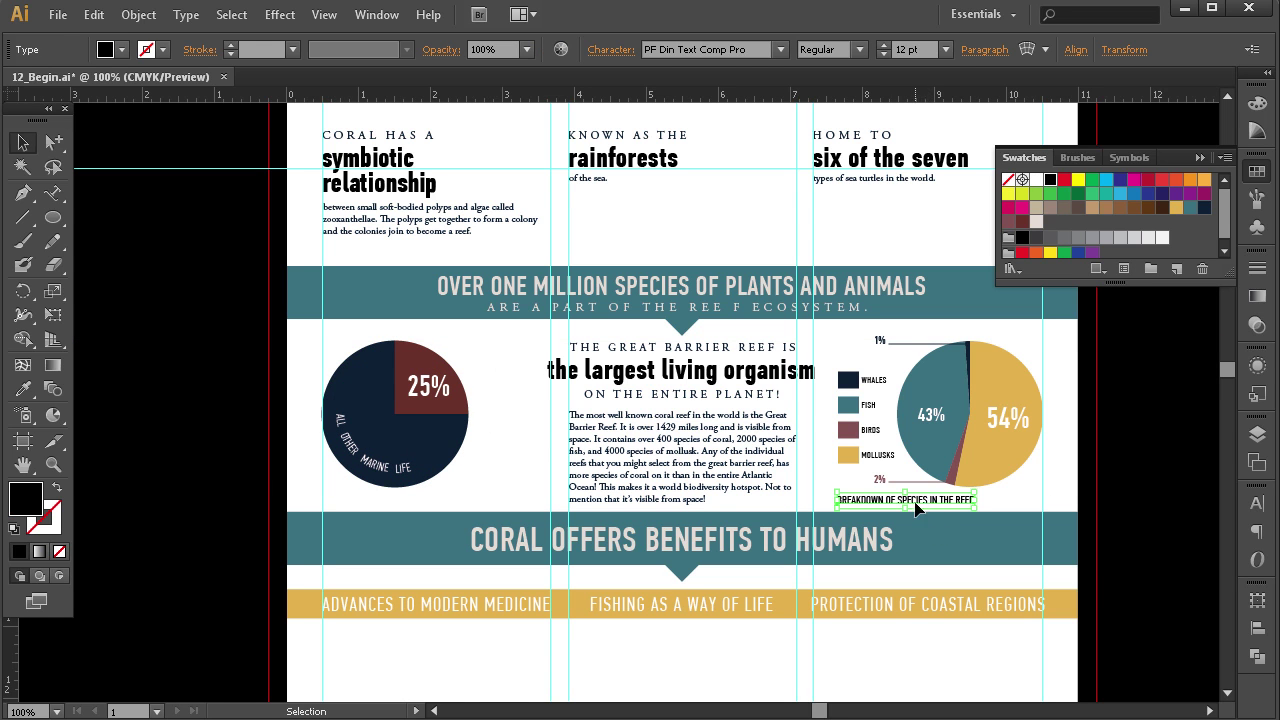
{"action": "left_click_drag", "start_coordinate": [926, 507], "coordinate": [423, 535]}
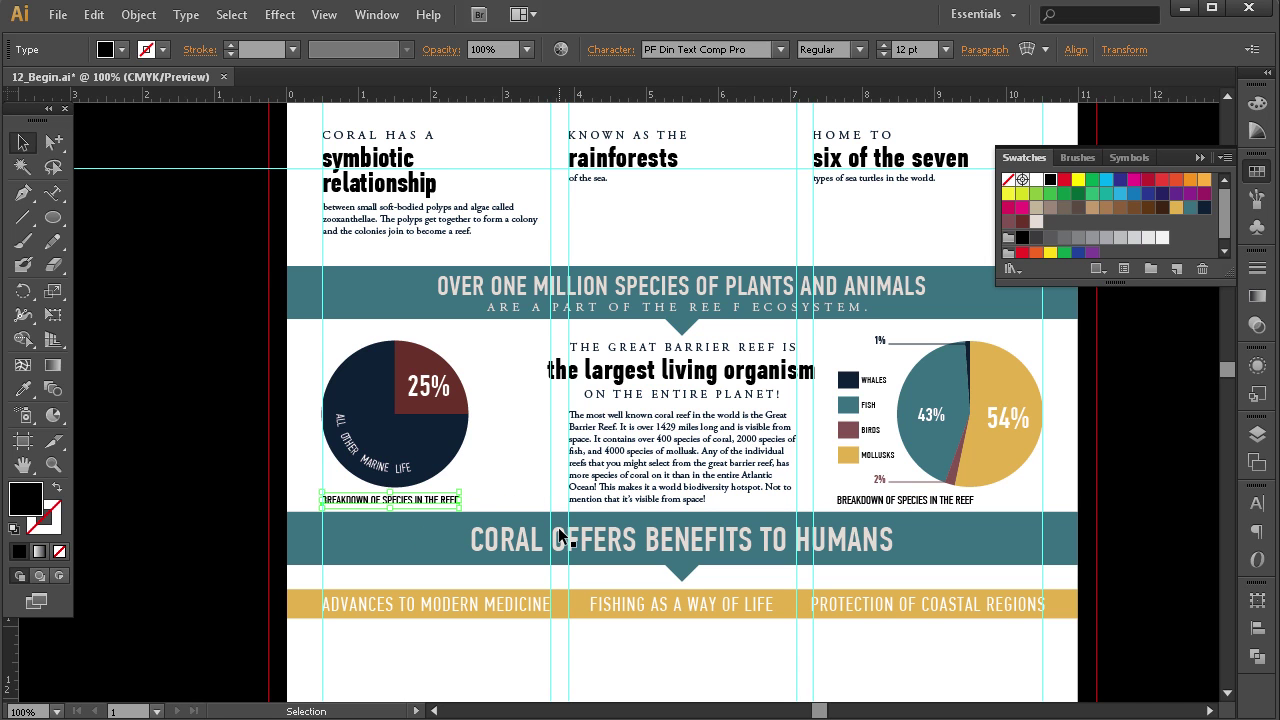
Switch to piechartdata.txt in Notepad, highlight the wording "marine life on the planet" for reference, and return to Illustrator.
{"action": "key", "text": "alt+Tab"}
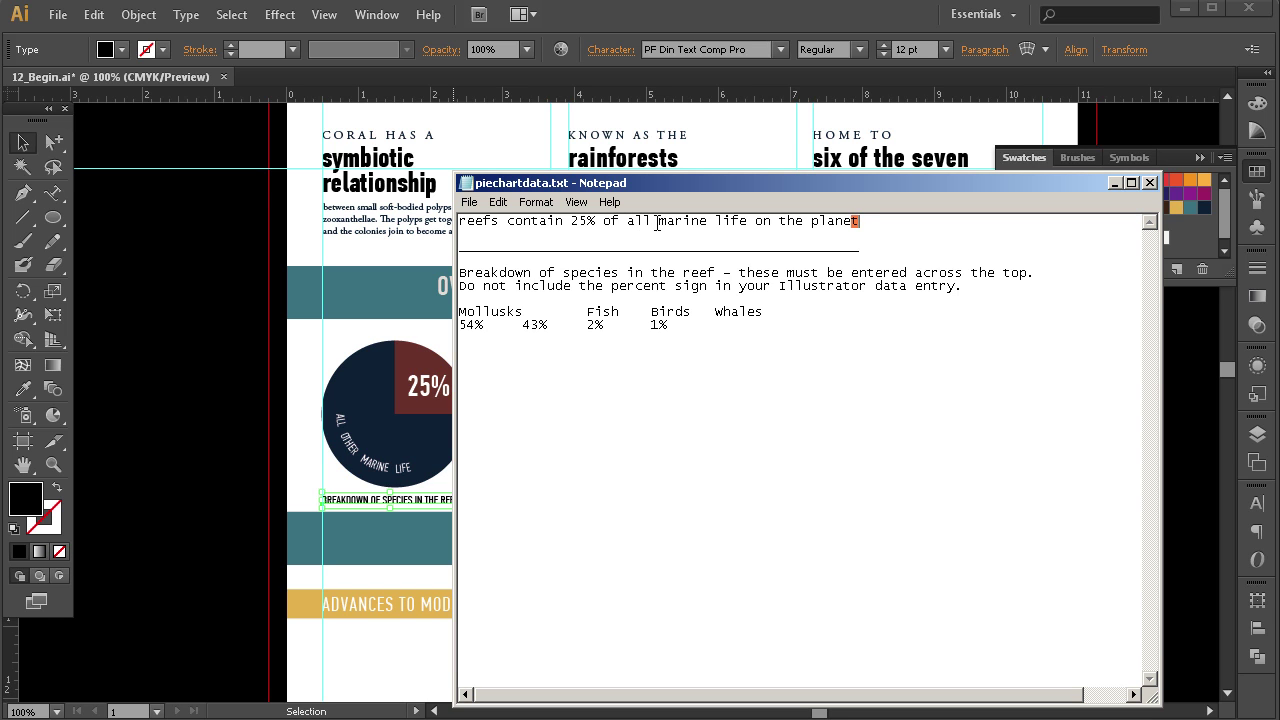
{"action": "left_click_drag", "start_coordinate": [657, 222], "coordinate": [859, 224]}
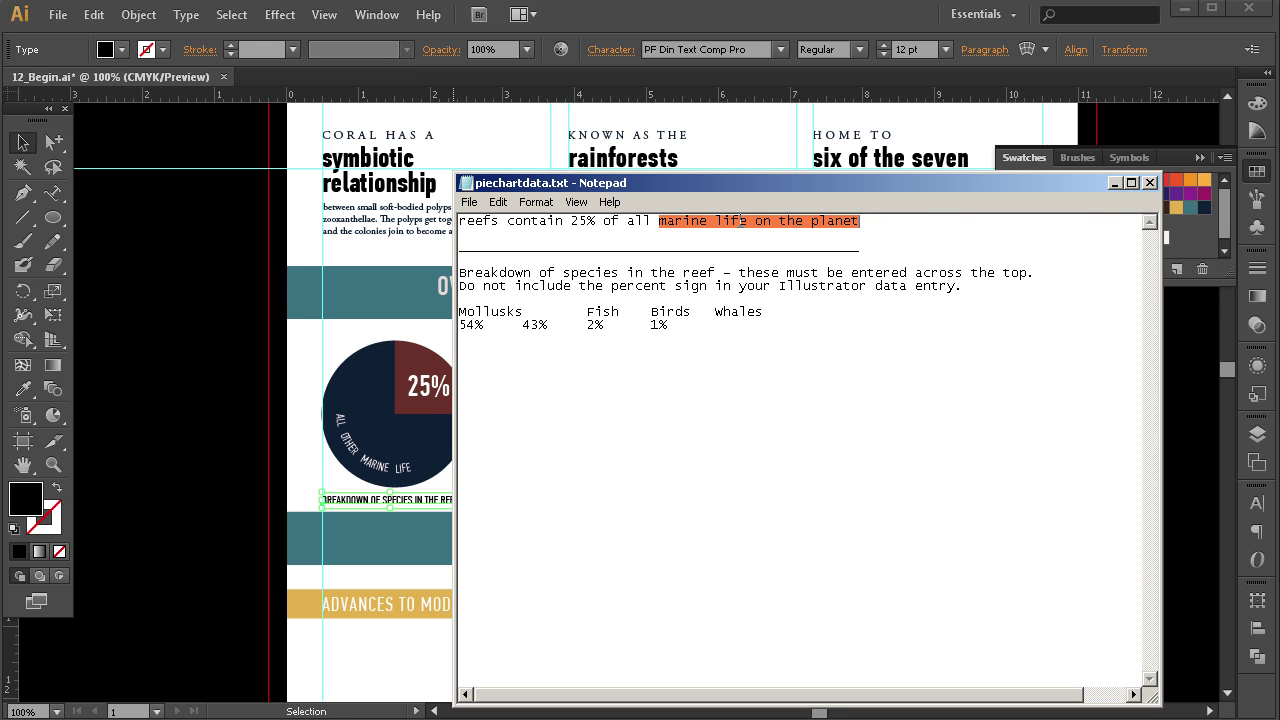
{"action": "left_click_drag", "start_coordinate": [686, 182], "coordinate": [960, 216]}
{"action": "left_click", "coordinate": [120, 145]}
Reword the caption below the left pie as BREAKDOWN MARINE LIFE ON THE PLANET and deselect it.
{"action": "left_click_drag", "start_coordinate": [53, 192], "coordinate": [126, 196]}
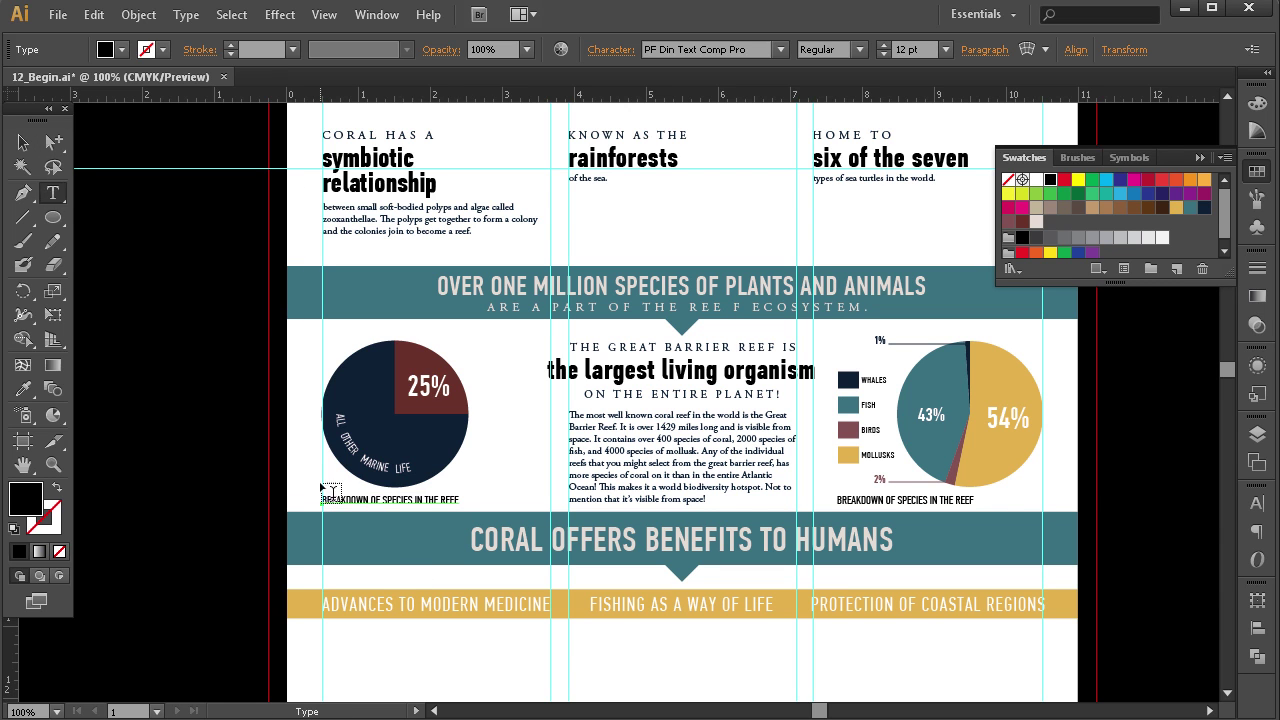
{"action": "left_click", "coordinate": [450, 499]}
{"action": "left_click_drag", "start_coordinate": [446, 499], "coordinate": [369, 519]}
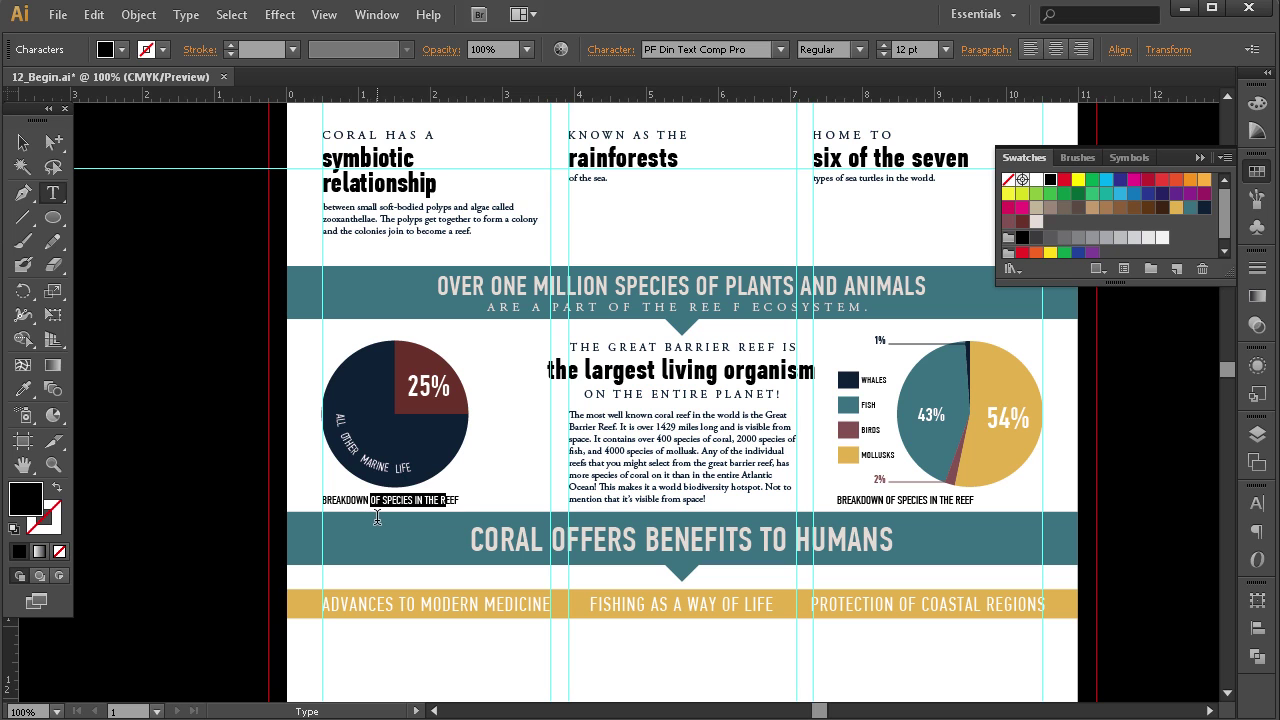
{"action": "key", "text": "BackSpace"}
{"action": "type", "text": "MARINE LIFE ON THE PLANET"}
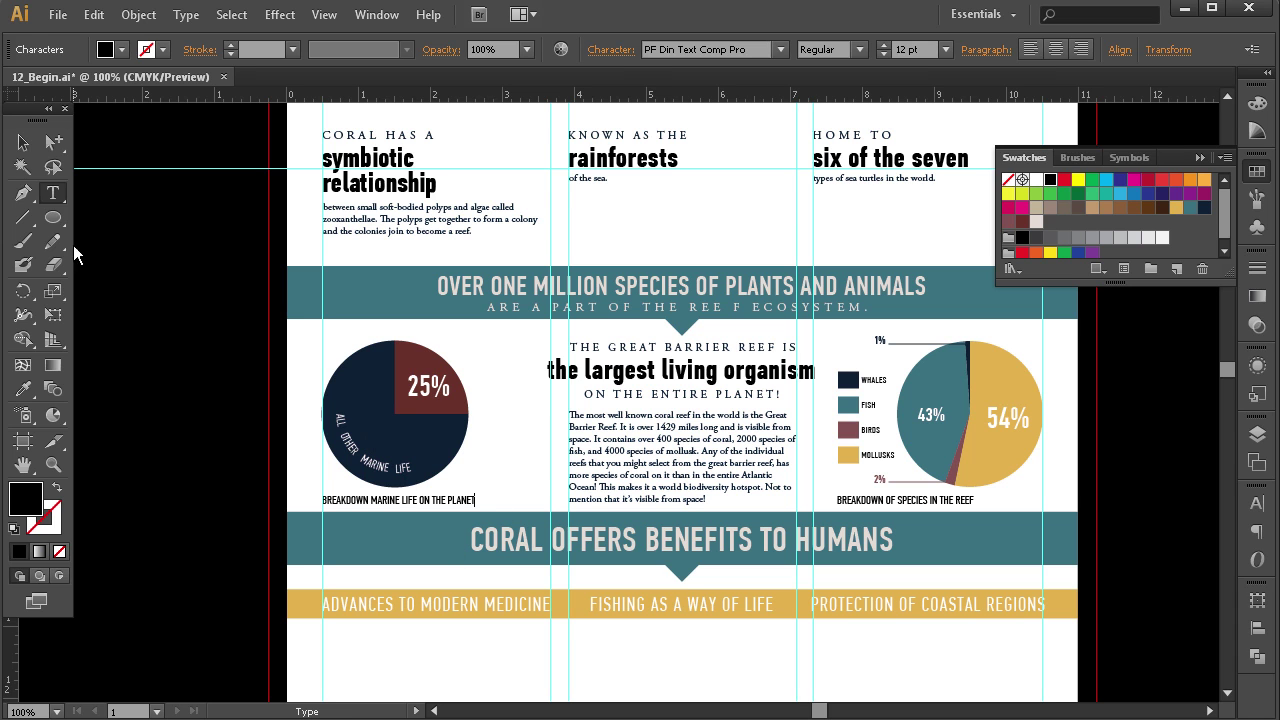
{"action": "left_click", "coordinate": [23, 142]}
{"action": "left_click", "coordinate": [562, 455]}
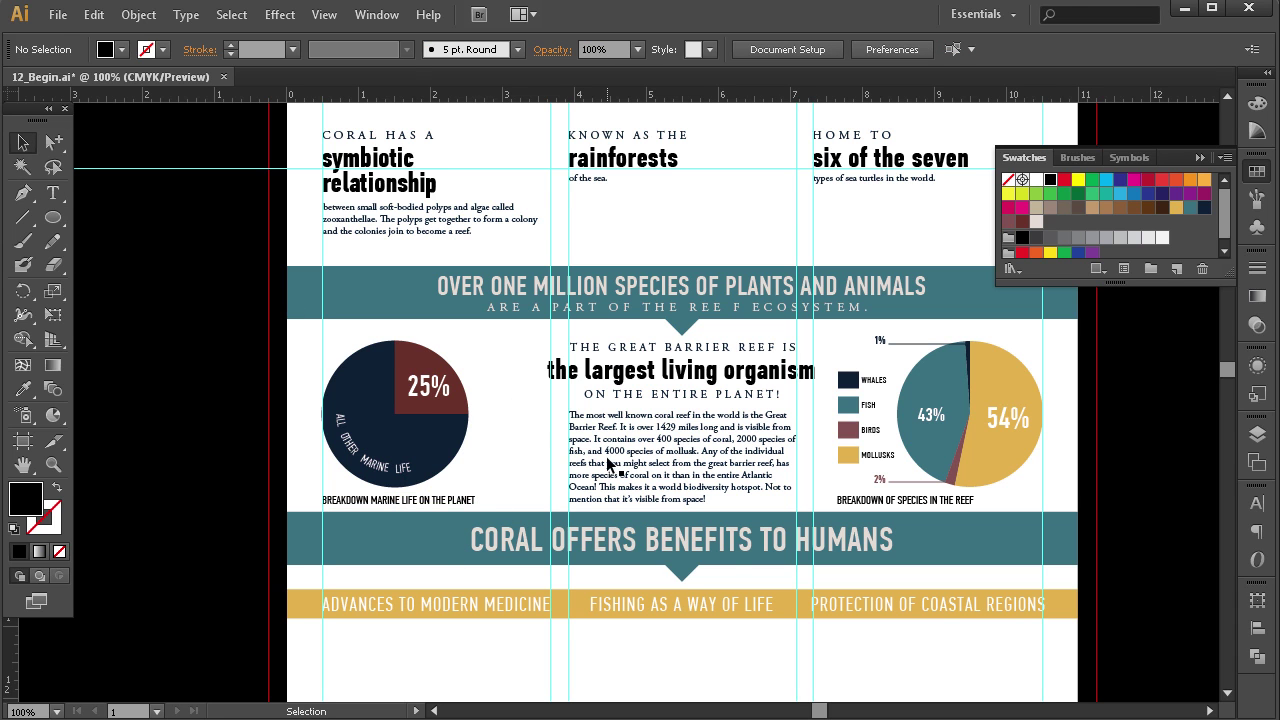